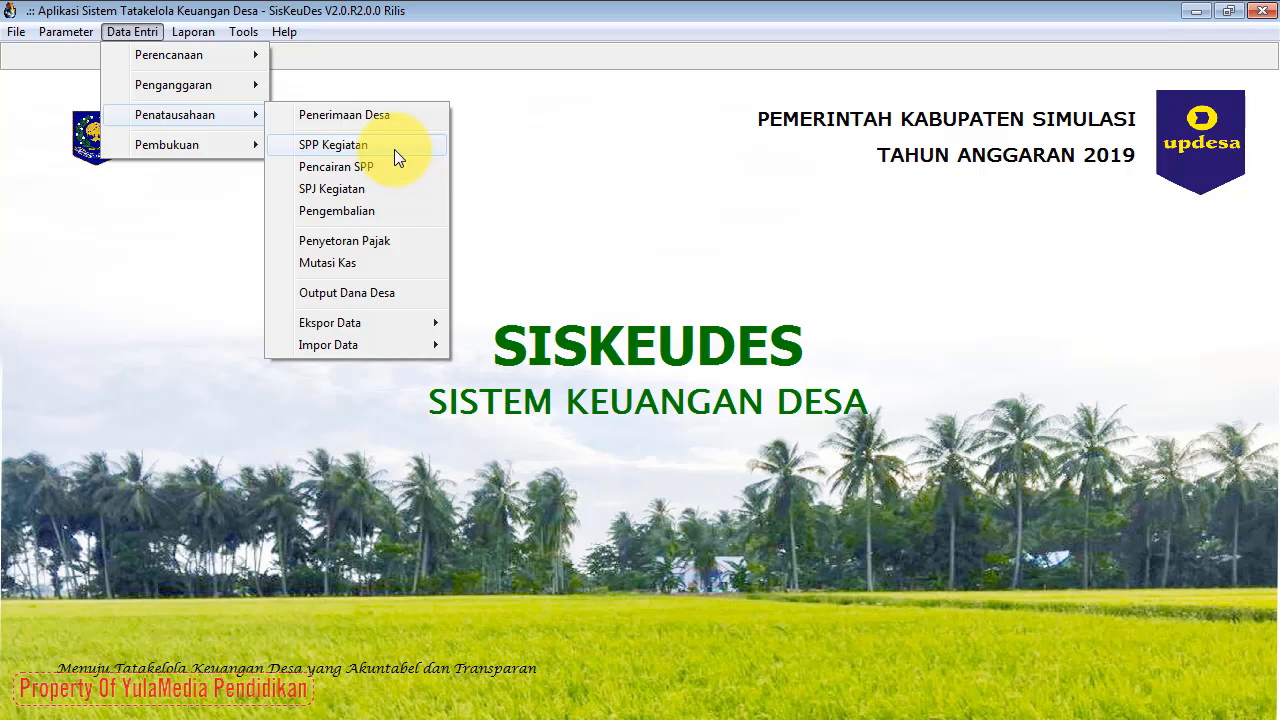
Step: Open SPP Pelaksana Kegiatan via Data Entri > Penatausahaan > SPP Kegiatan and move the window right
left_click(404, 57)
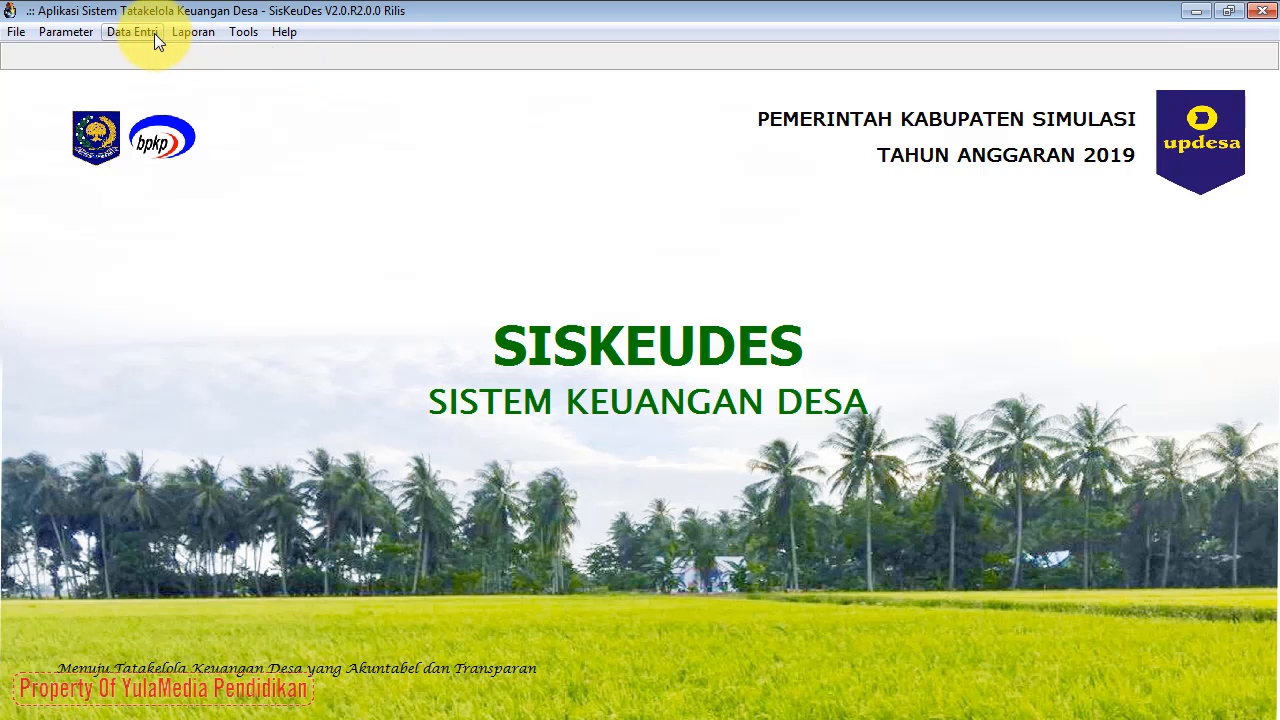
left_click(154, 33)
mouse_move(193, 117)
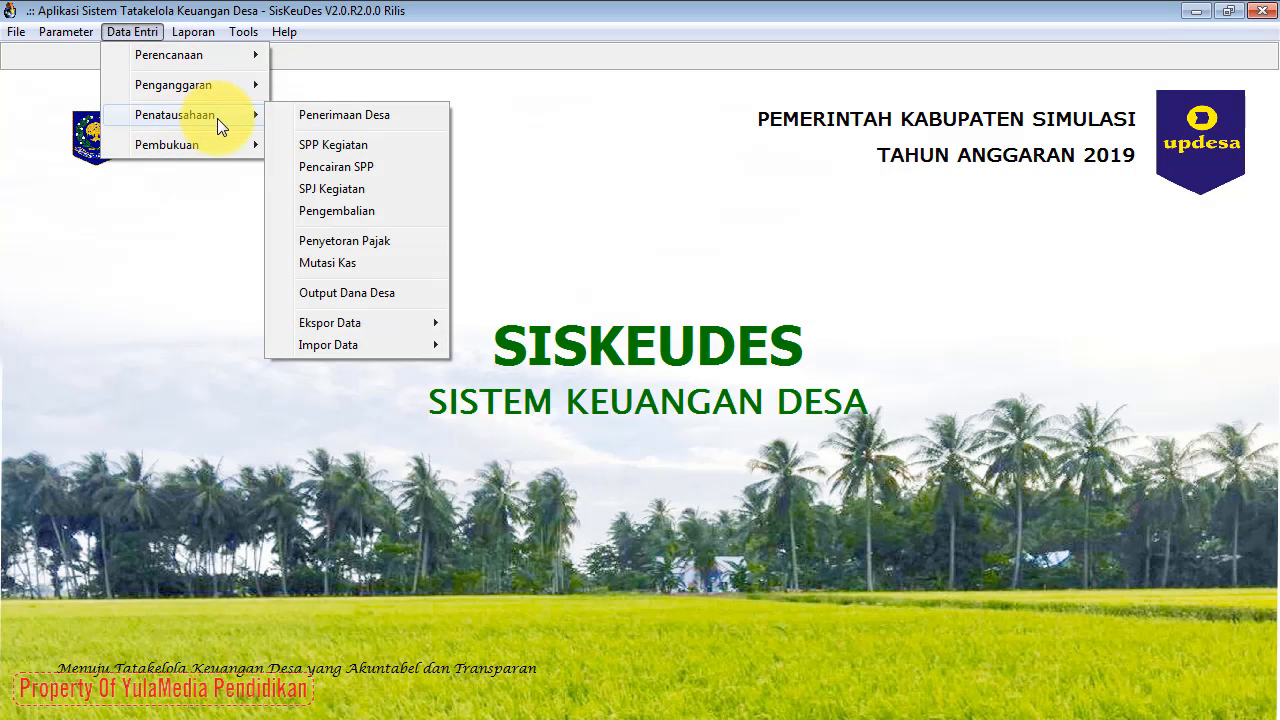
left_click(390, 147)
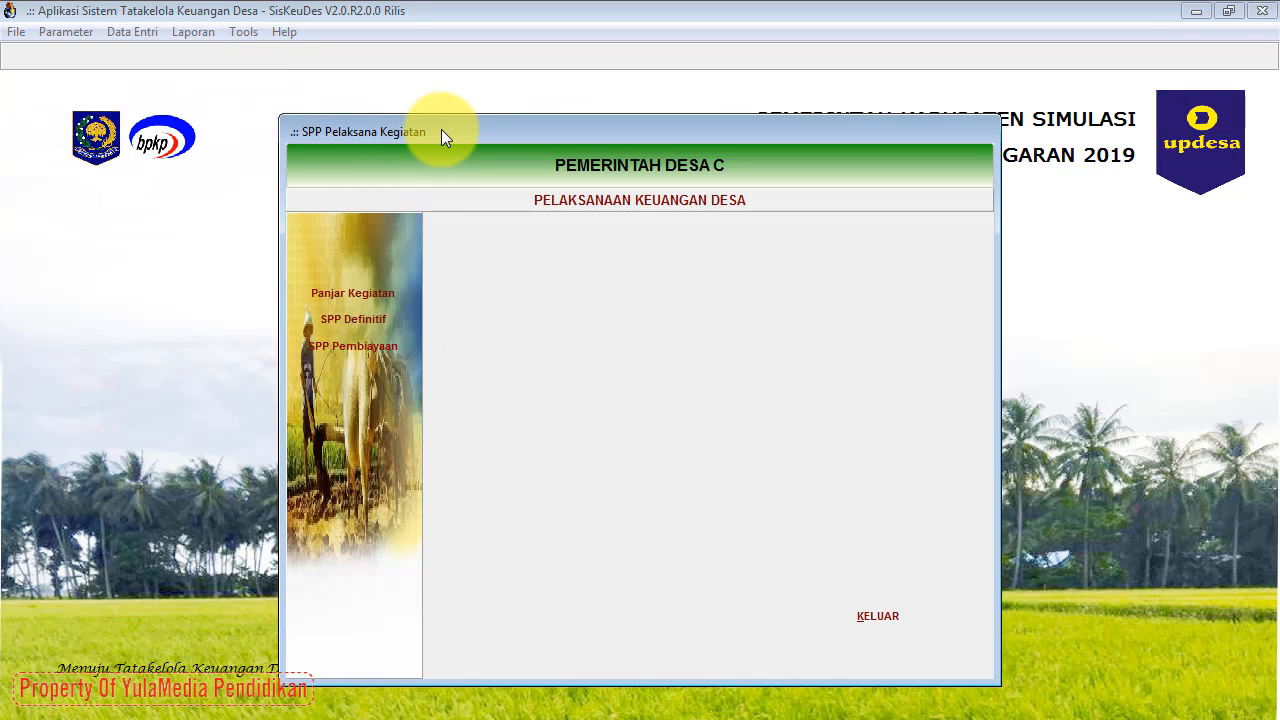
left_click_drag(441, 129, 716, 57)
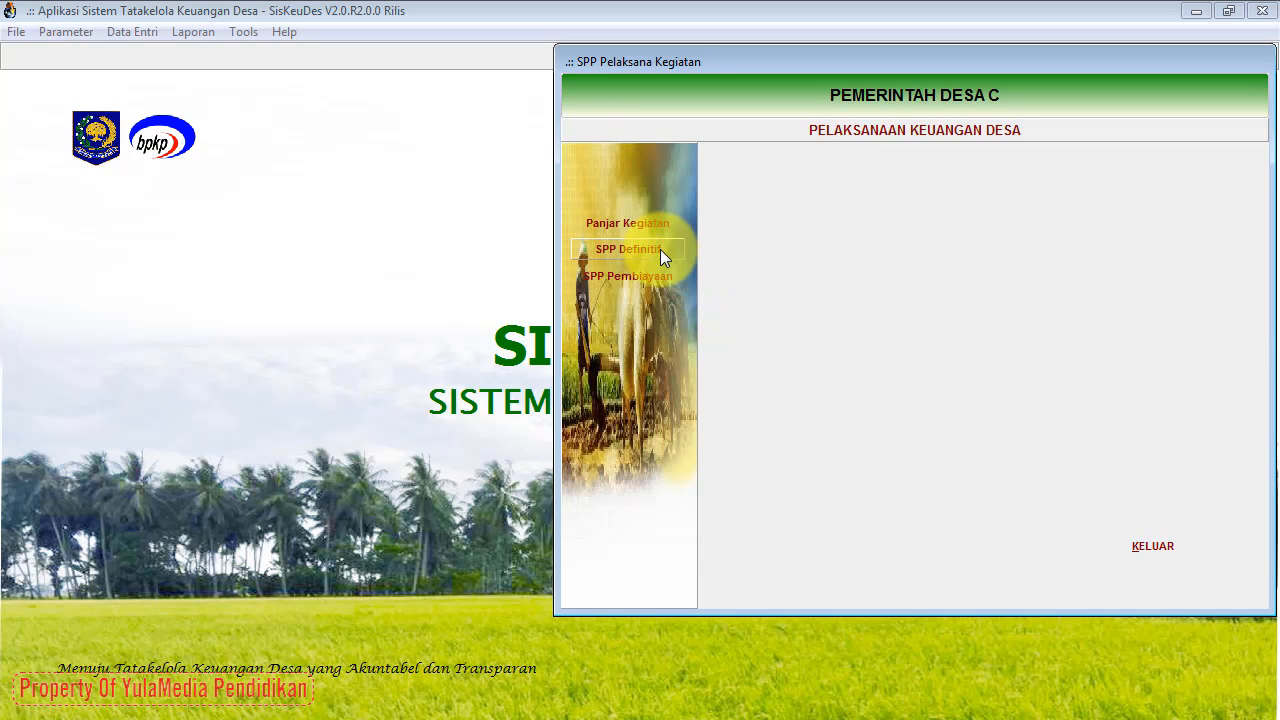
Step: Show the SPP Definitif list with existing requests 0003 and 0004
left_click(630, 249)
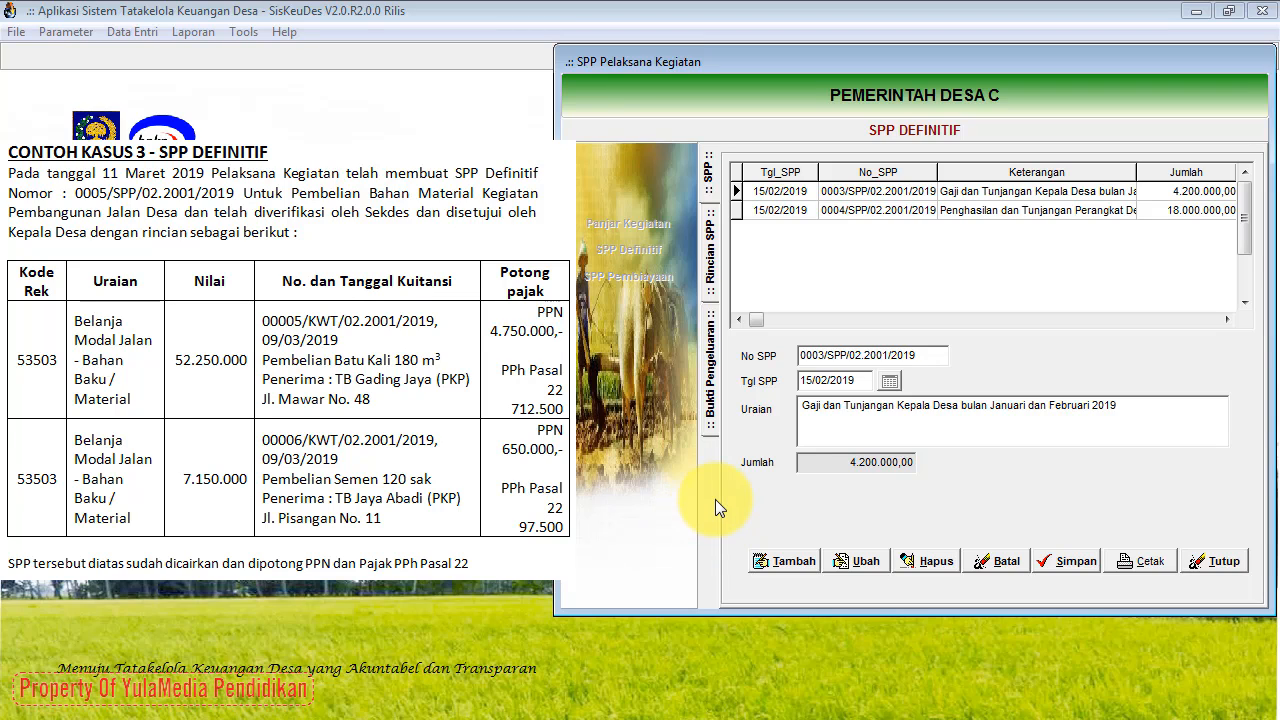
Step: Add new SPP Definitif 0005/SPP/02.2001/2019 with SPP date 11/03/2019
left_click(776, 564)
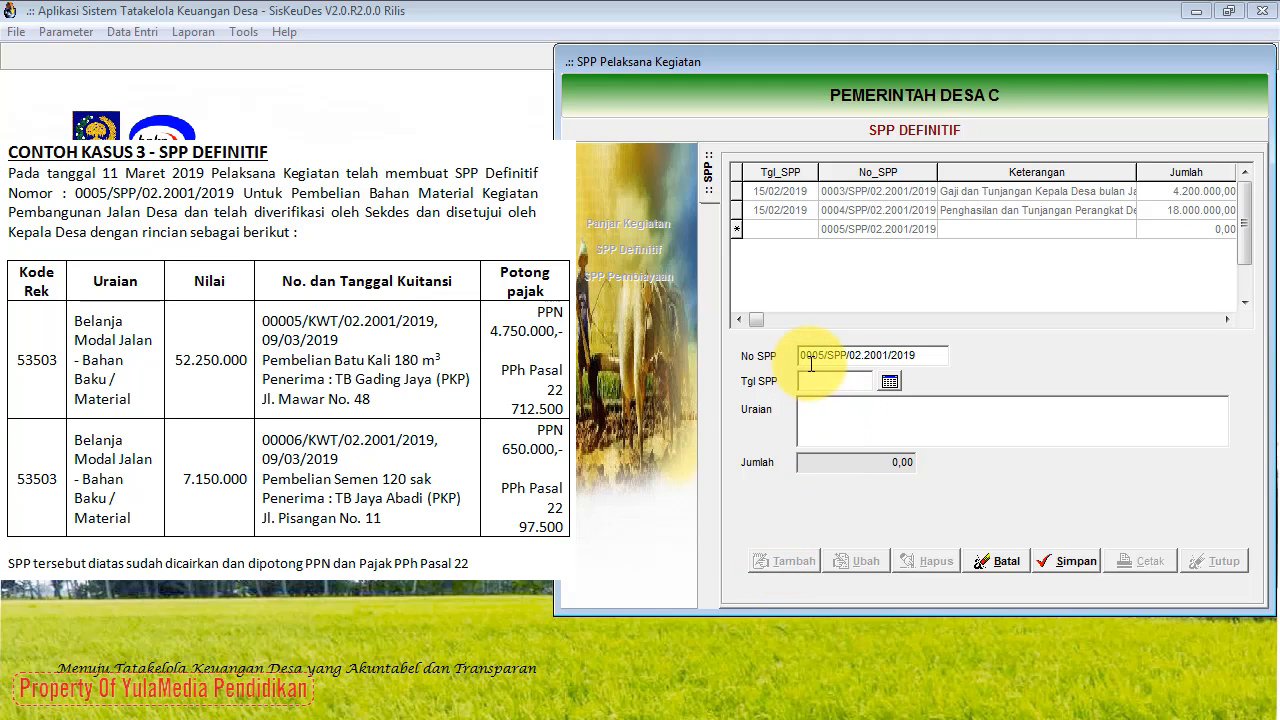
left_click(890, 385)
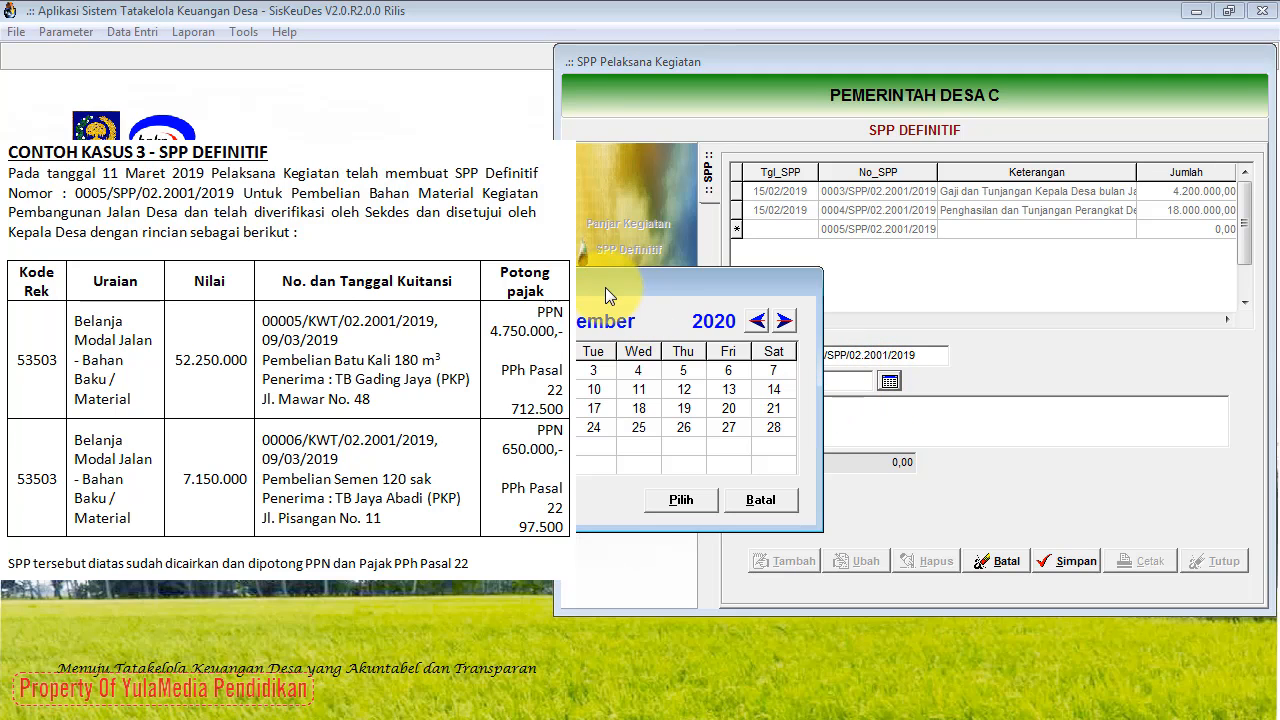
left_click_drag(605, 287, 710, 93)
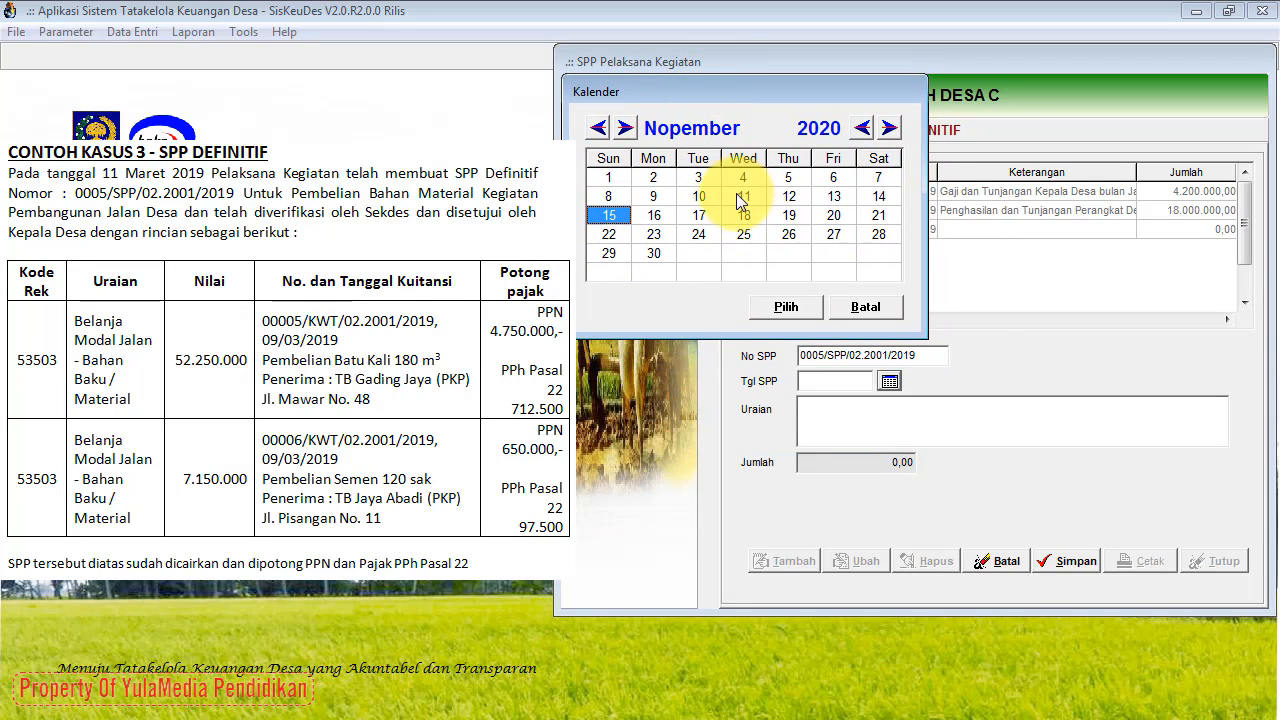
left_click(626, 132)
left_click(626, 132)
left_click(626, 132)
left_click(626, 132)
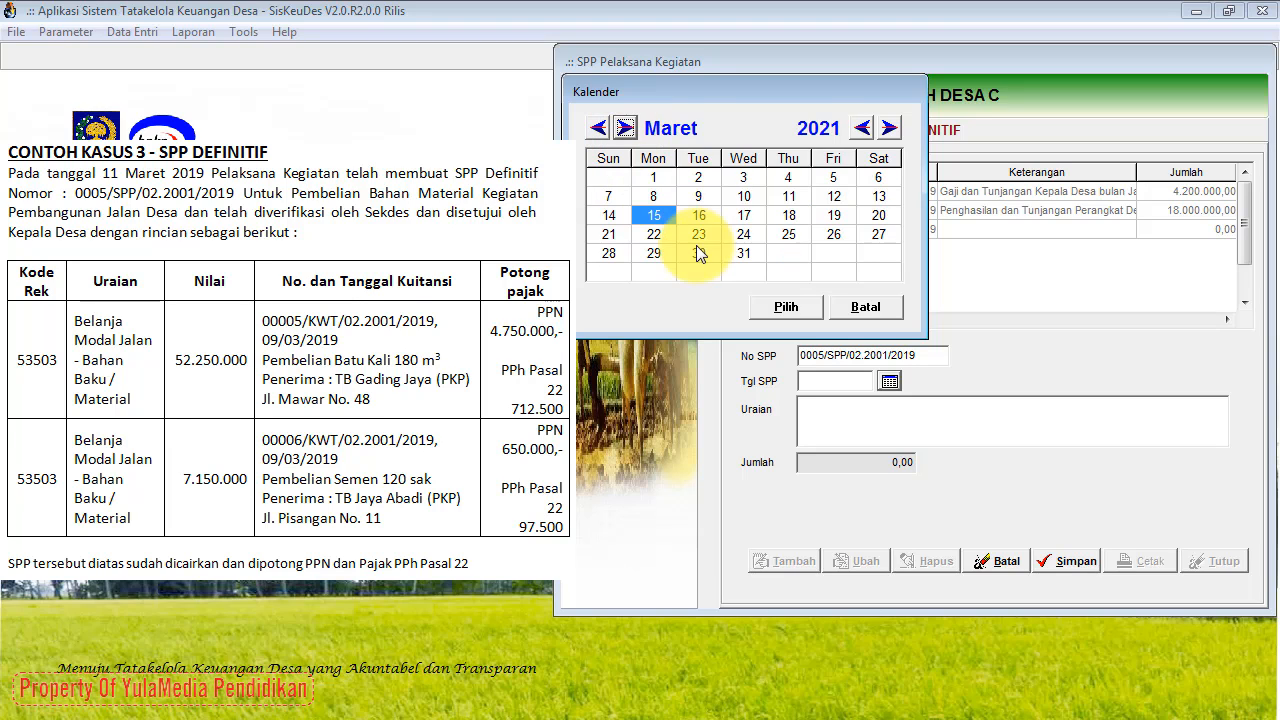
left_click(778, 196)
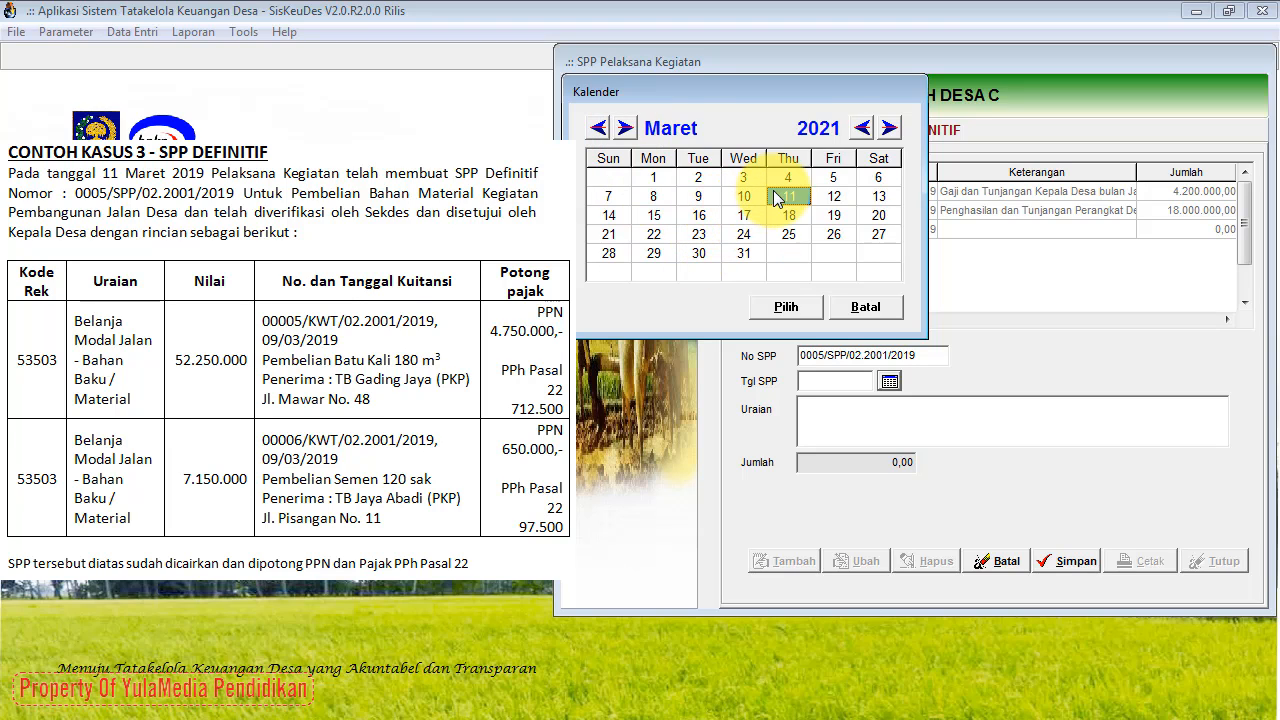
left_click(861, 128)
left_click(861, 128)
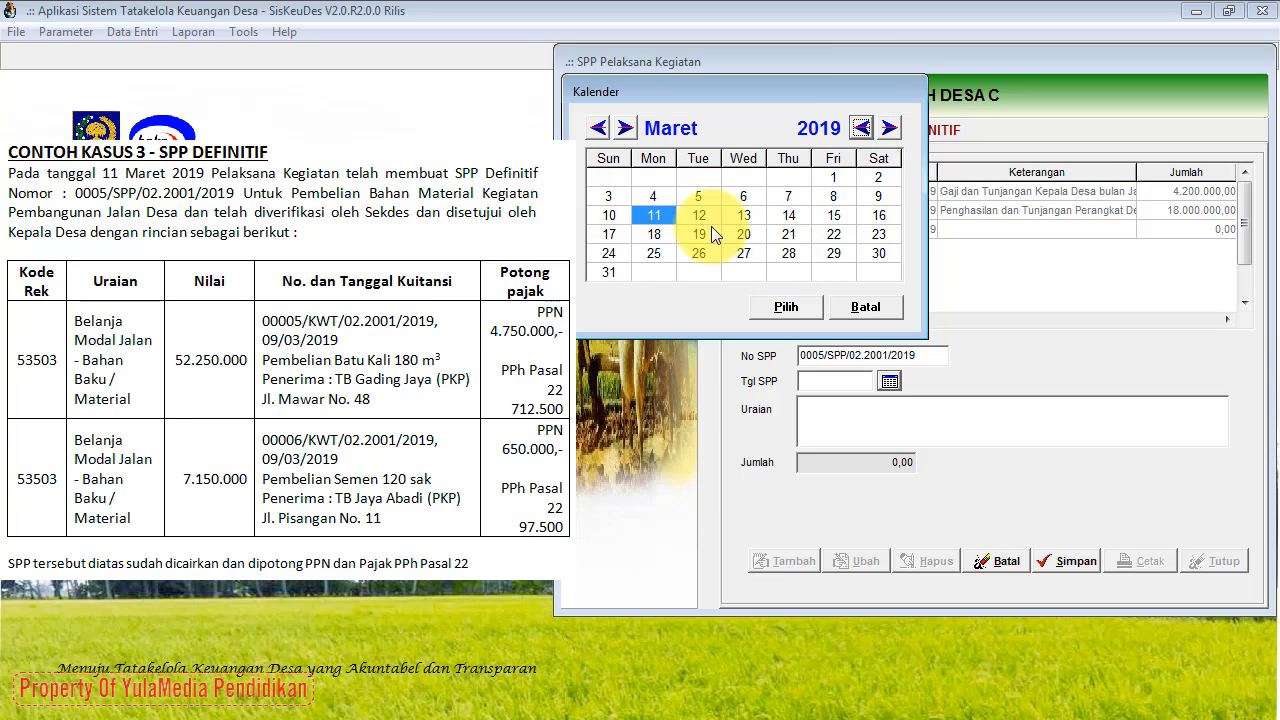
left_click(792, 308)
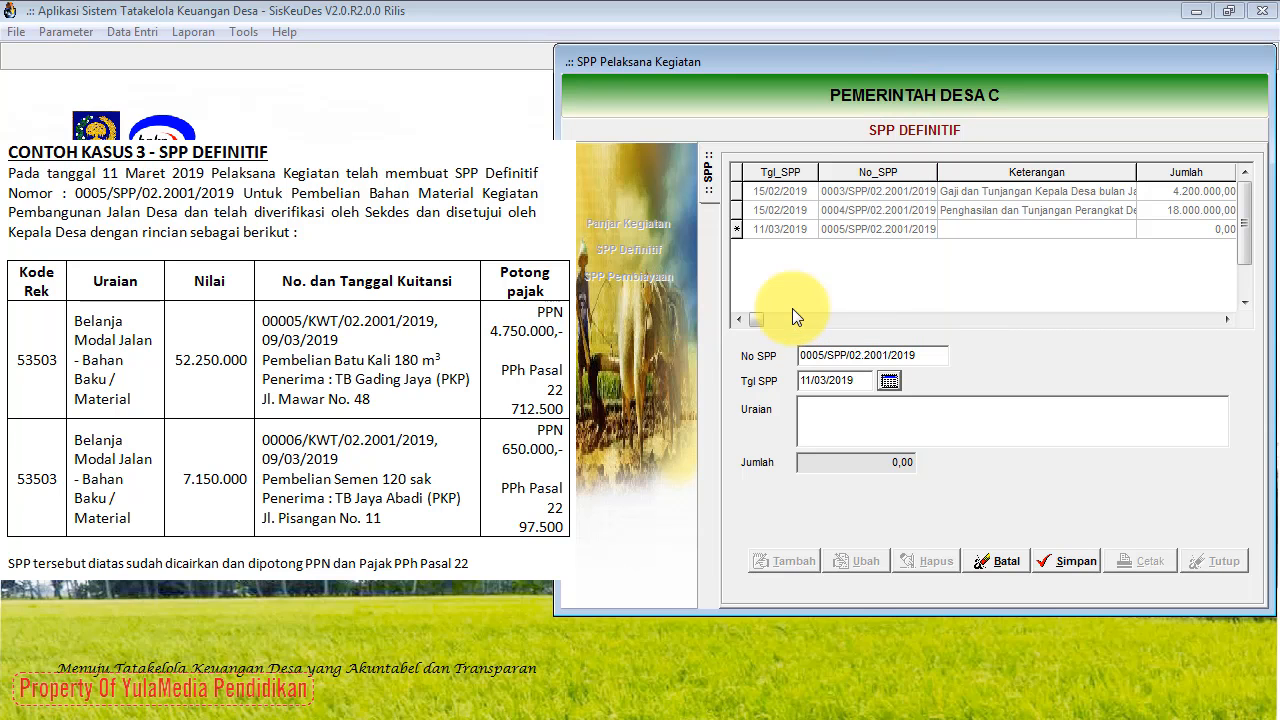
Step: Enter Uraian 'Pembelian Bahan Material Pembangunan Jalan Desa' for SPP 0005 and save
left_click(816, 411)
type("Pembelian Bahan Material ")
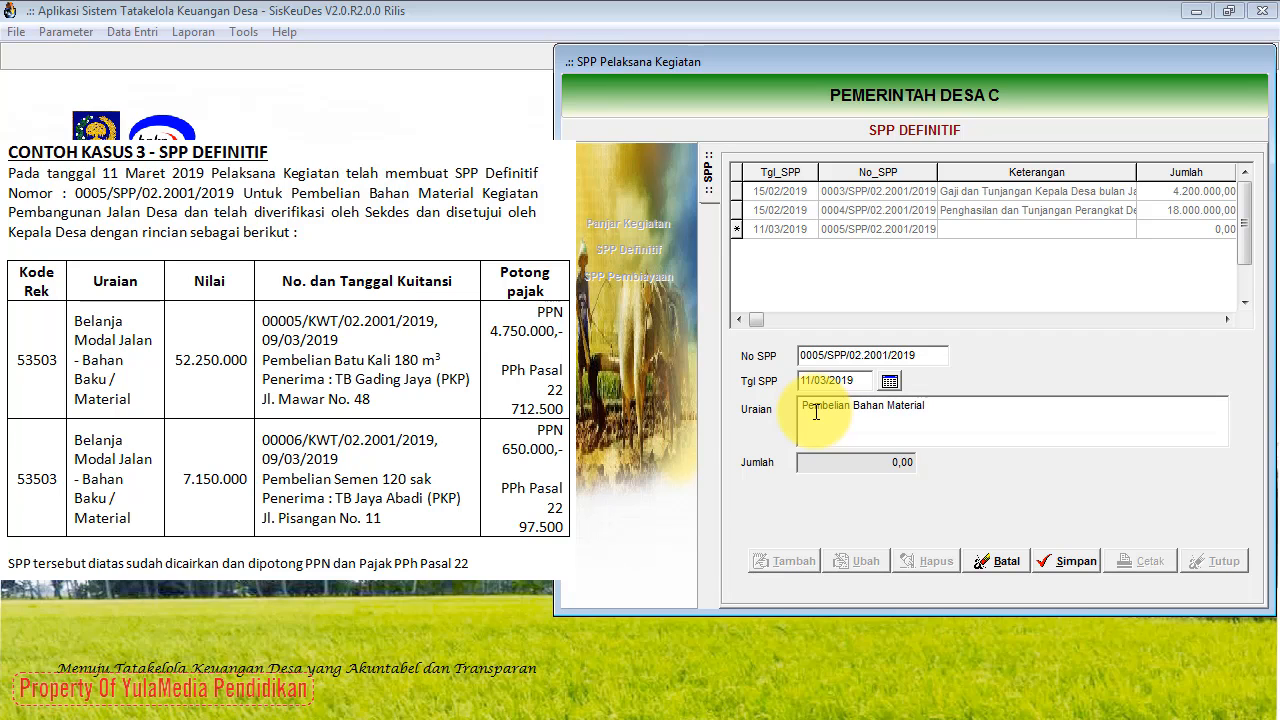
type("Pembangunan Jalan Des")
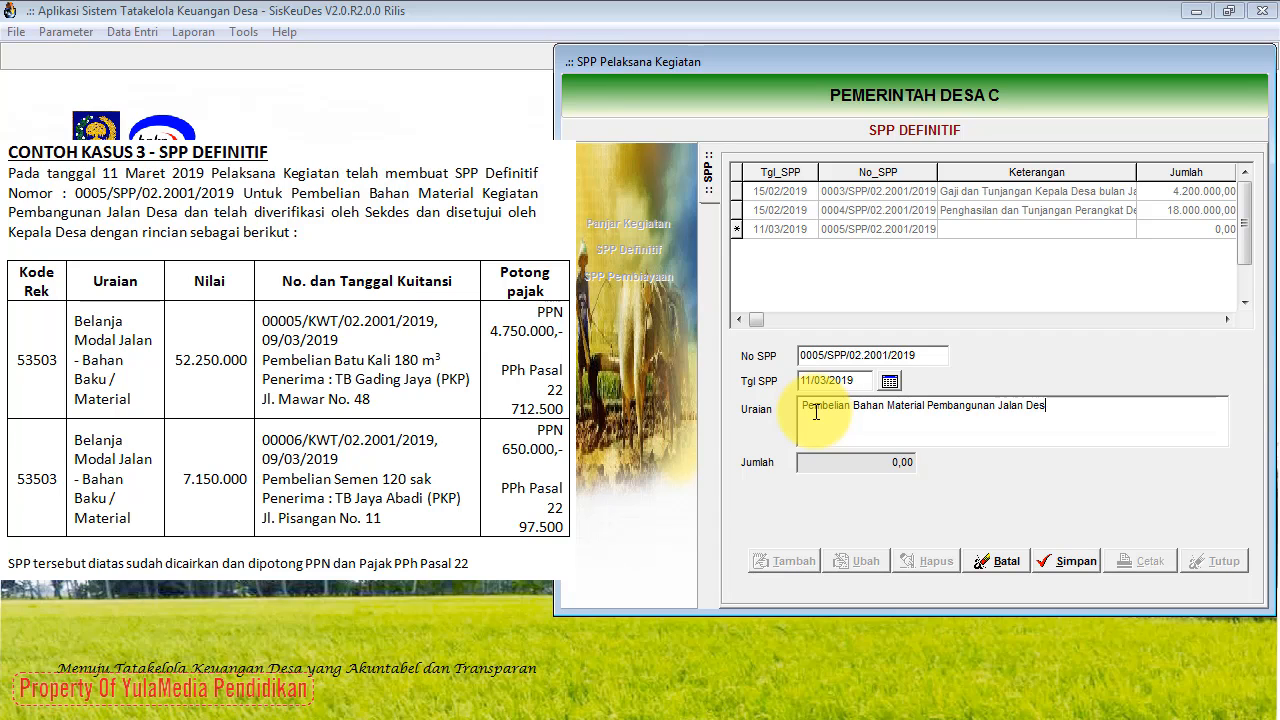
type("a")
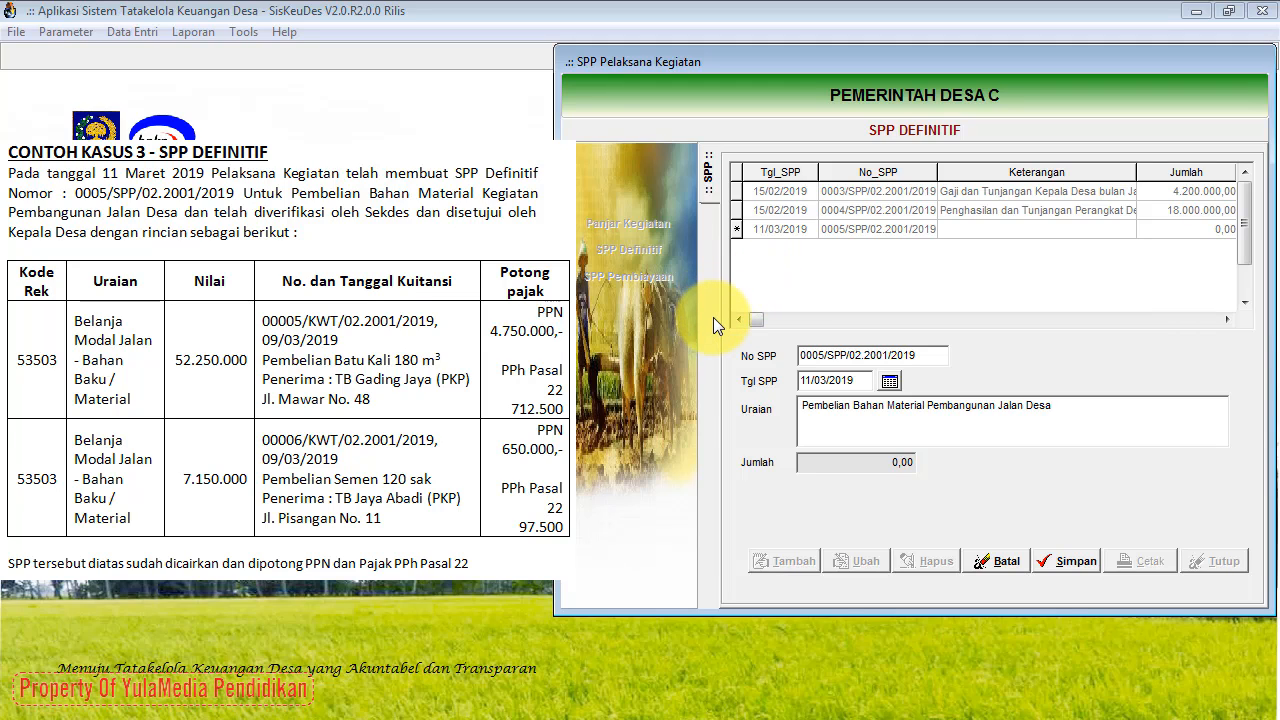
left_click(1052, 563)
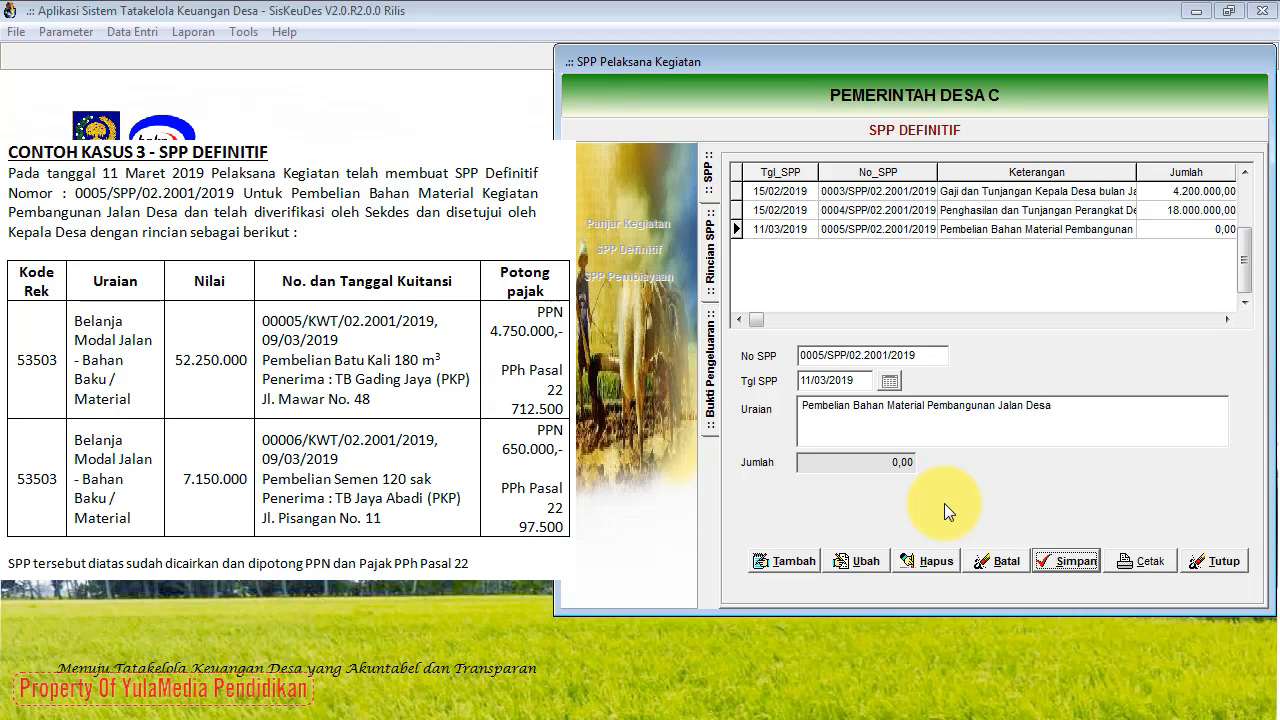
Step: Add and save Rincian SPP line 5.3.5.03 Bahan Baku/Material under activity 02.2001.02.03.10
left_click(714, 281)
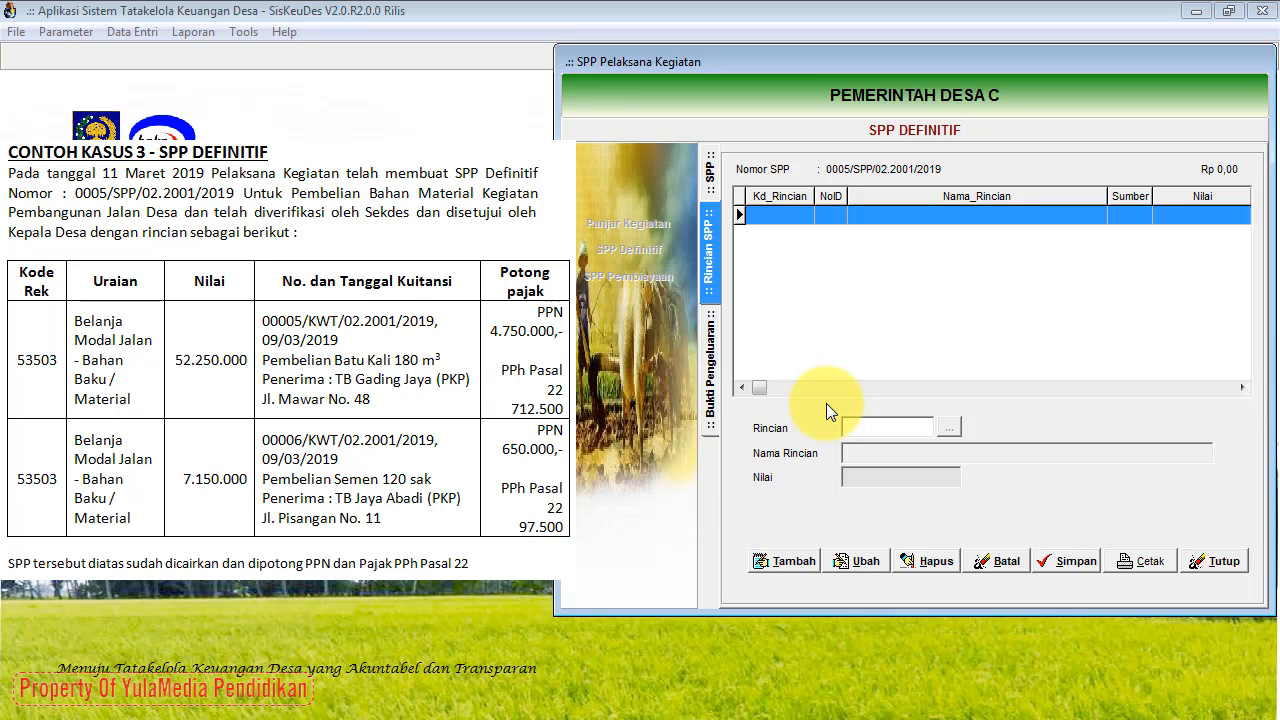
left_click(791, 561)
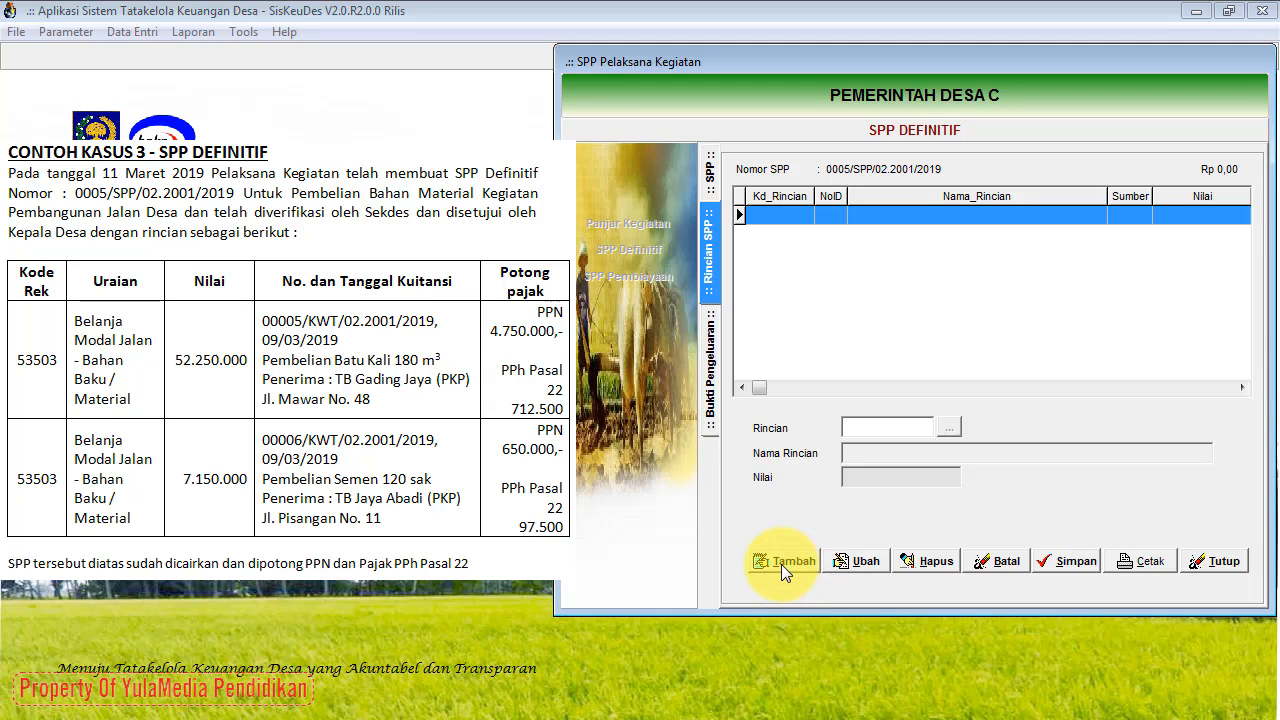
left_click(781, 561)
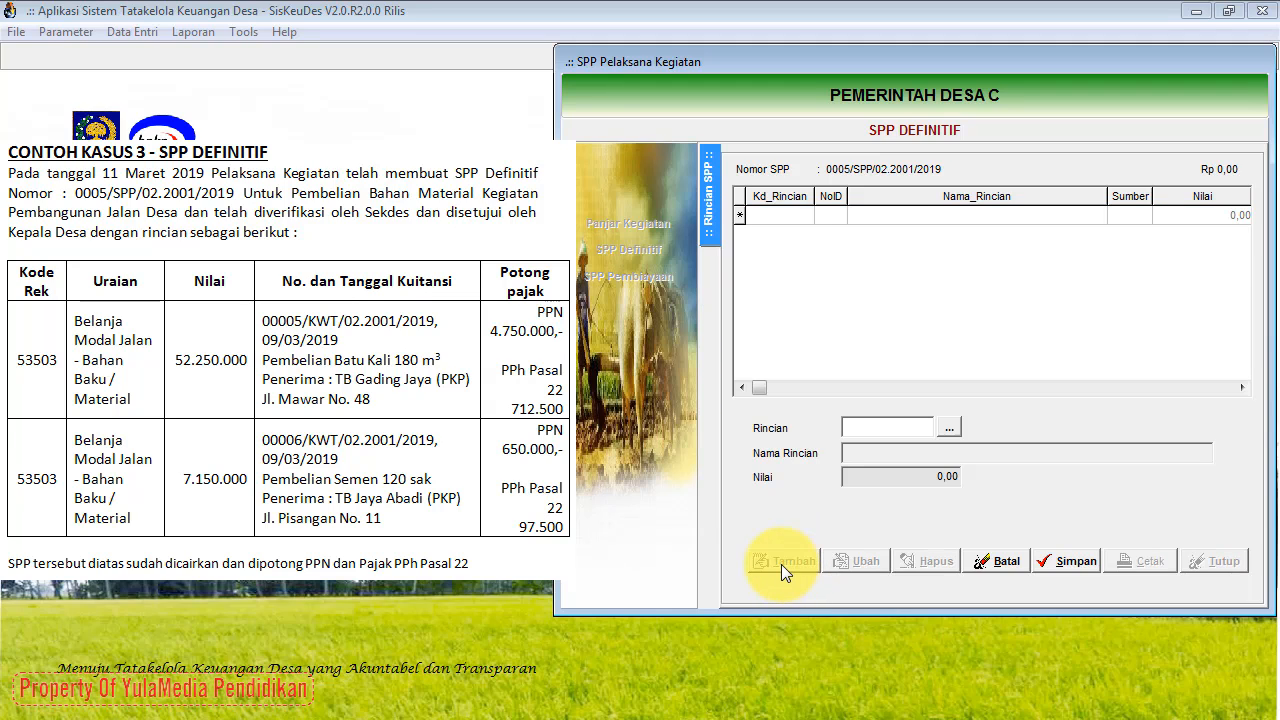
left_click(949, 429)
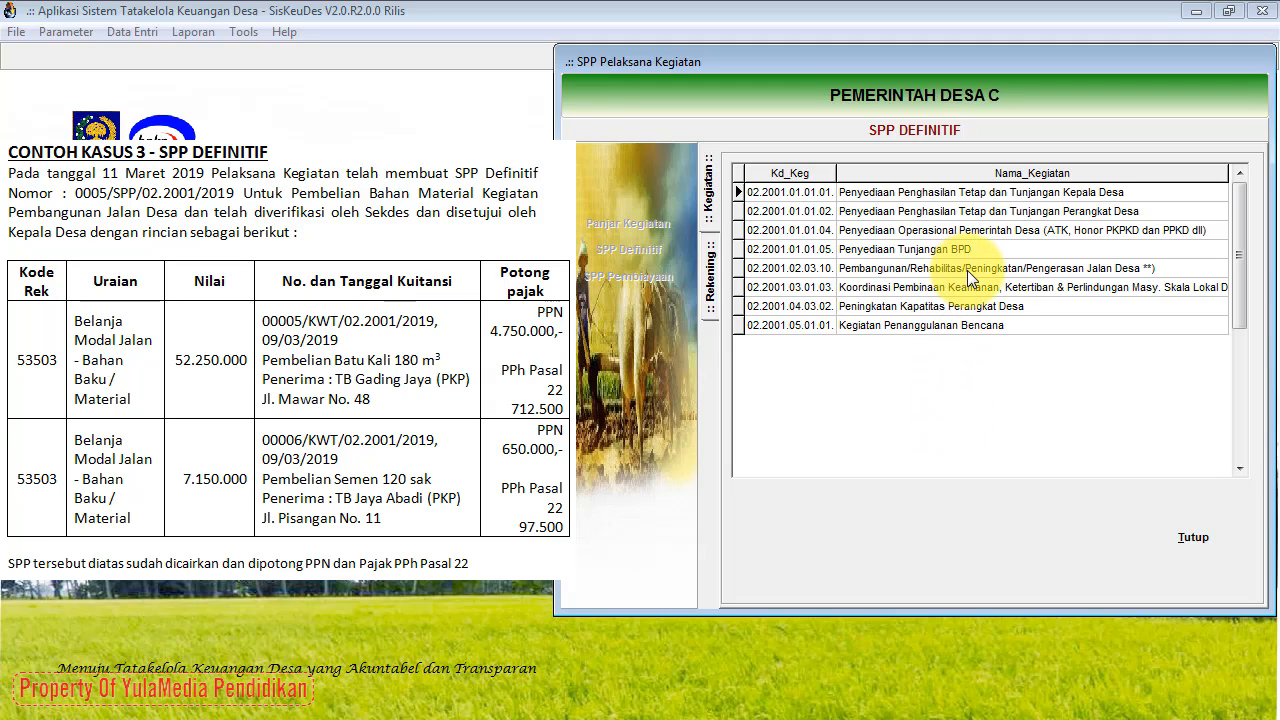
left_click(1082, 269)
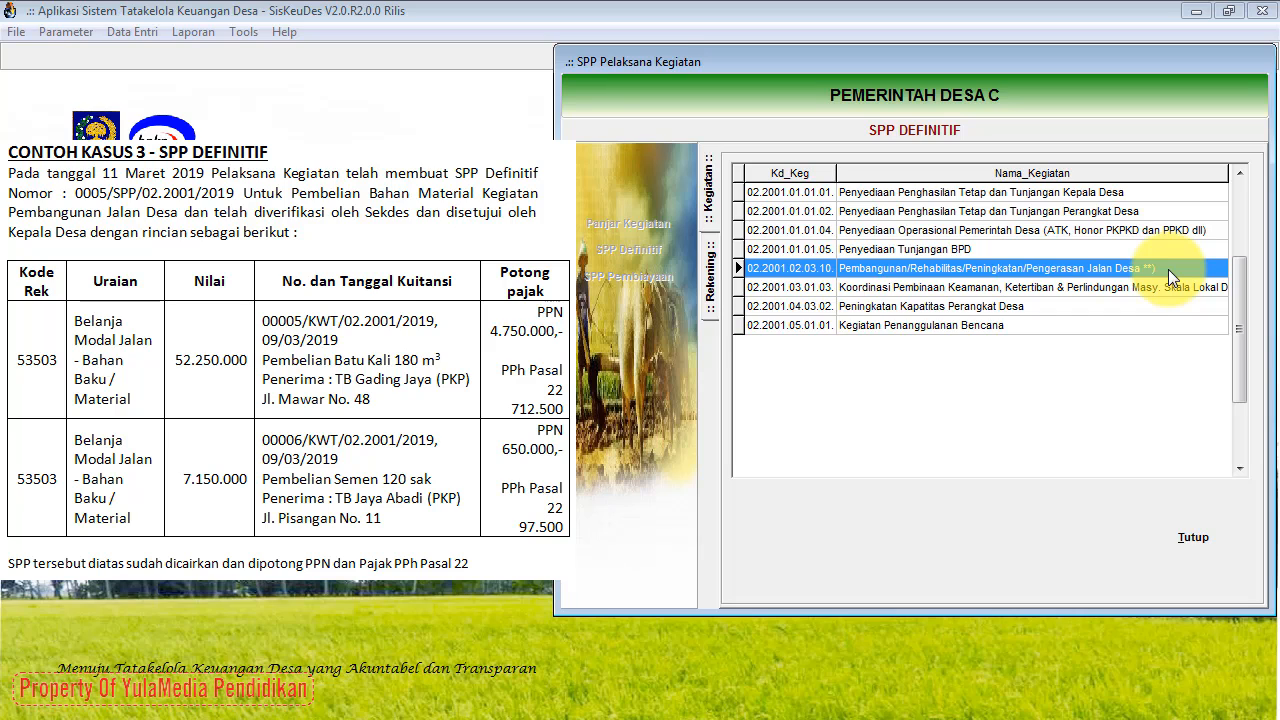
double_click(1168, 269)
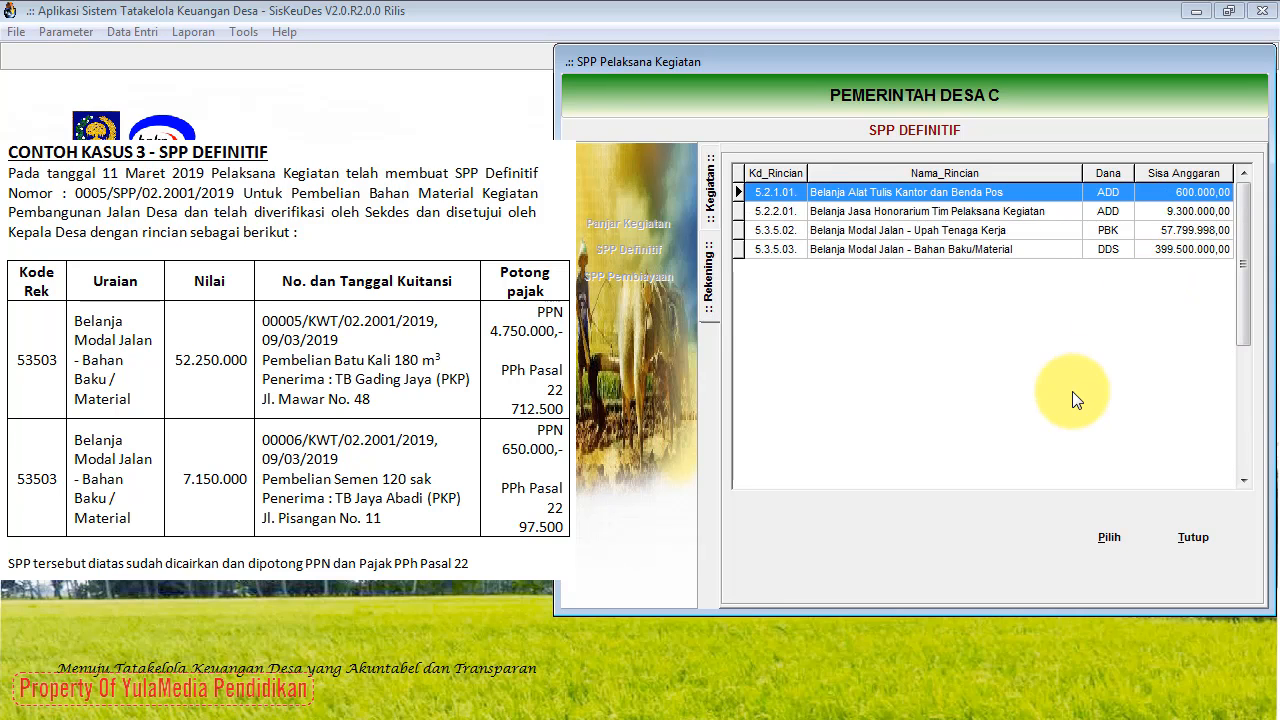
left_click(972, 253)
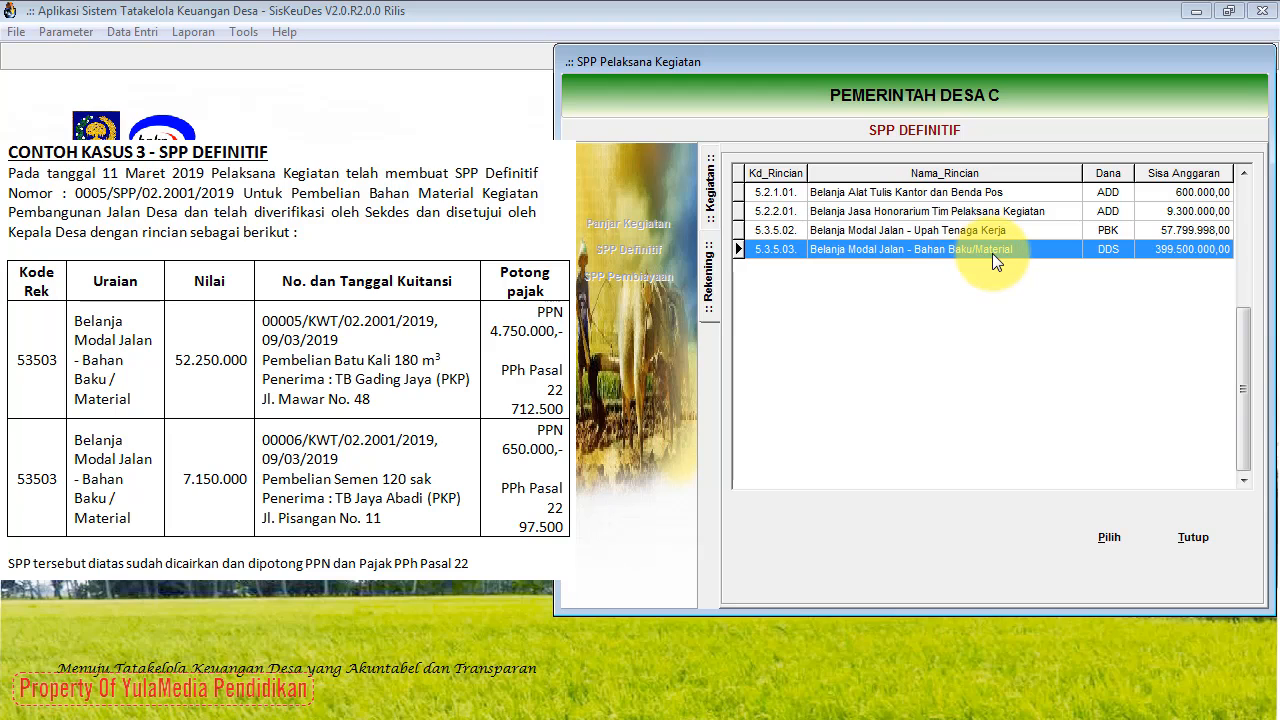
left_click(1101, 539)
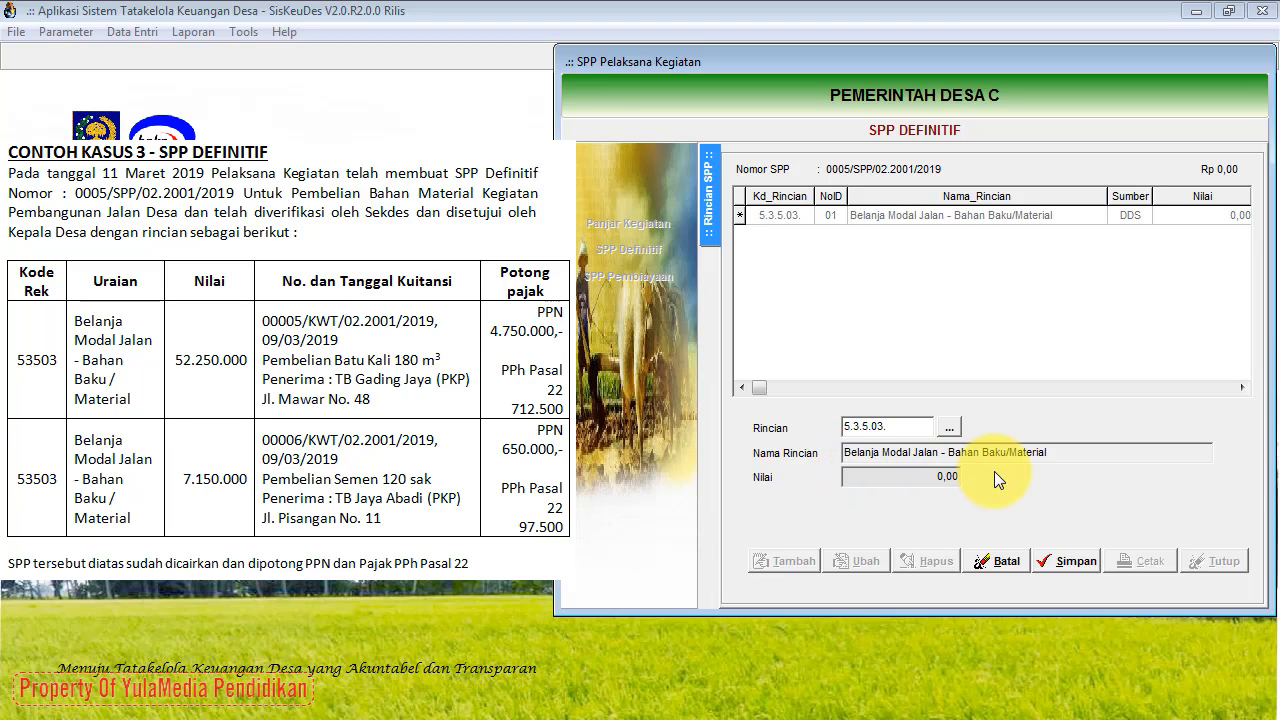
left_click(1057, 563)
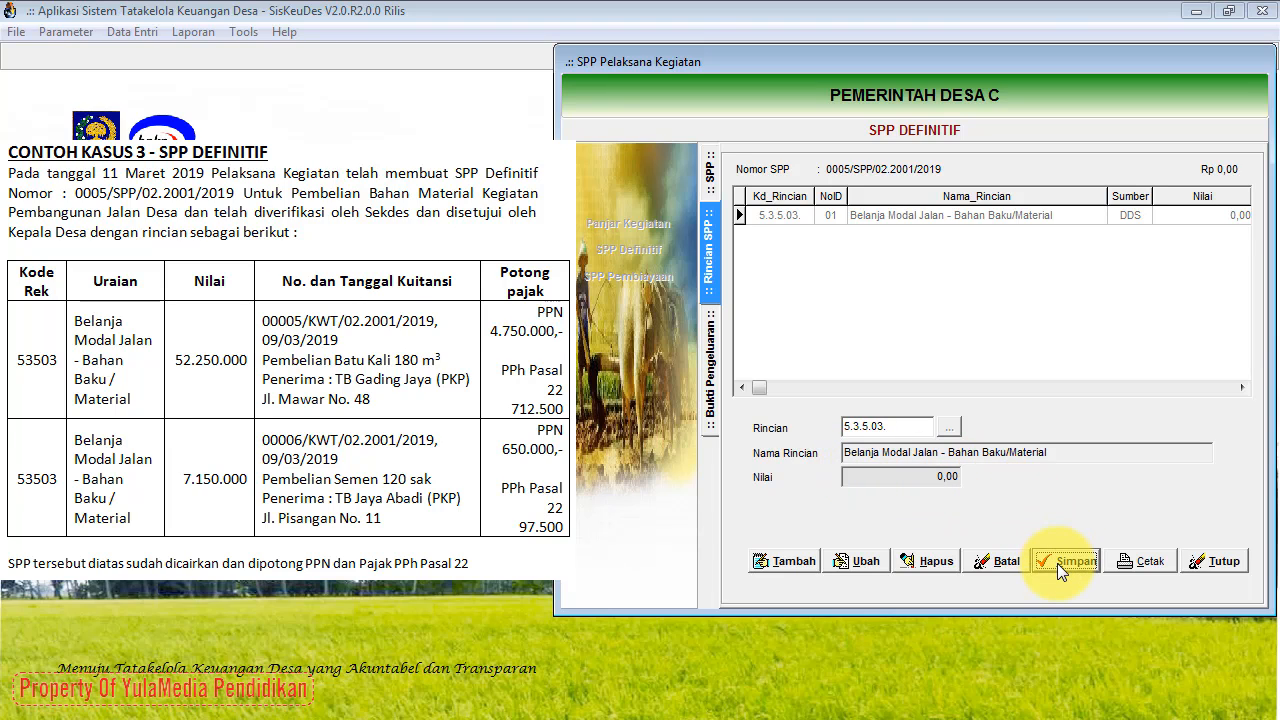
left_click(711, 385)
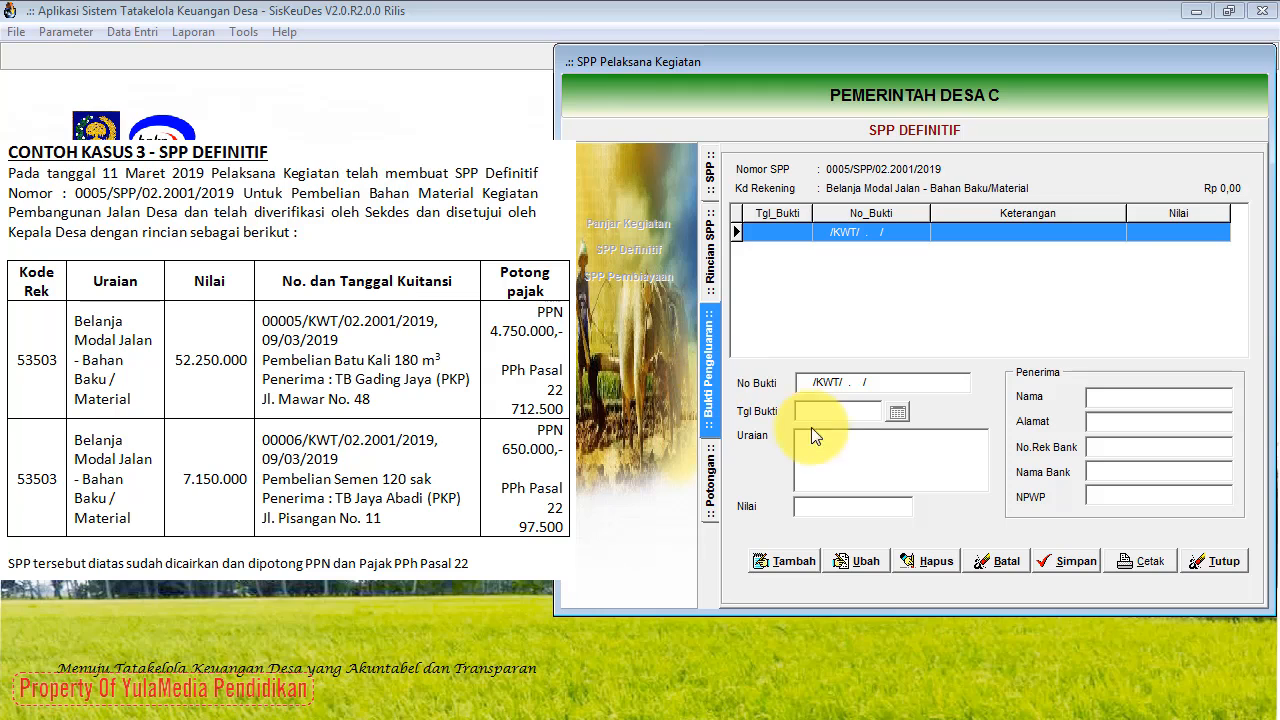
Step: Add receipt 00005/KWT/02.2001/2019 with Tgl Bukti 09/03/2019
left_click(773, 566)
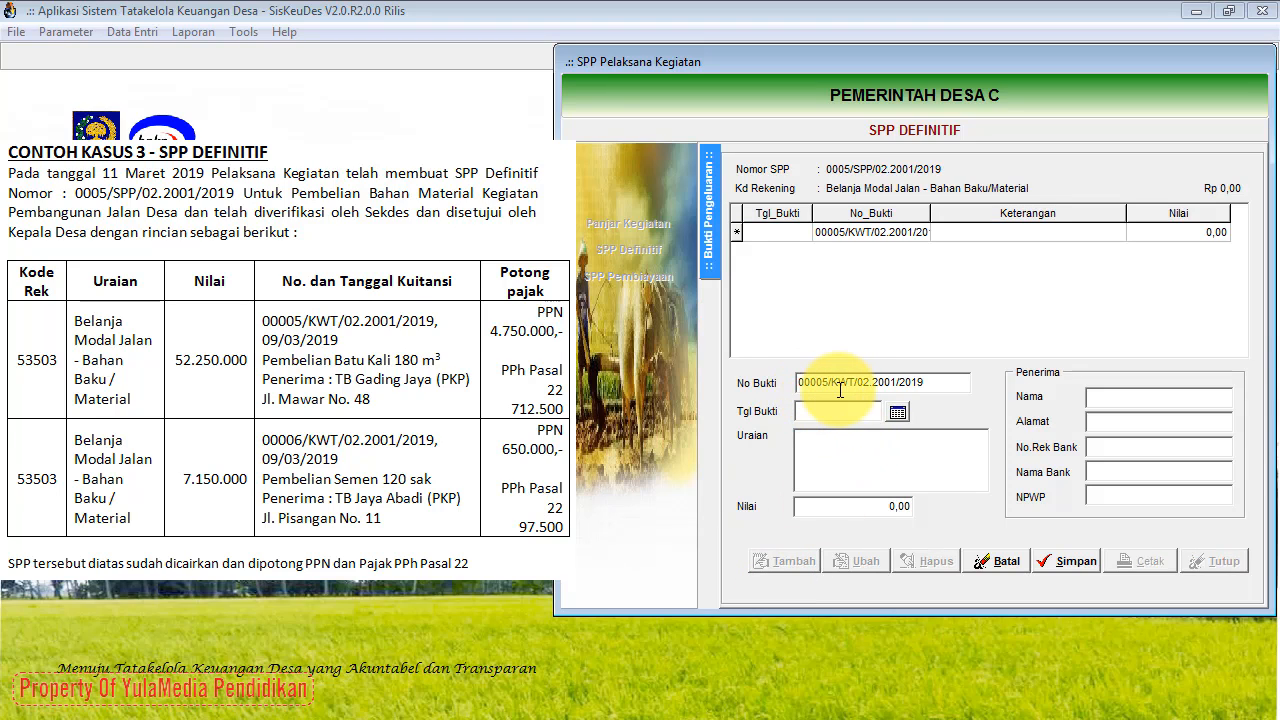
left_click(897, 413)
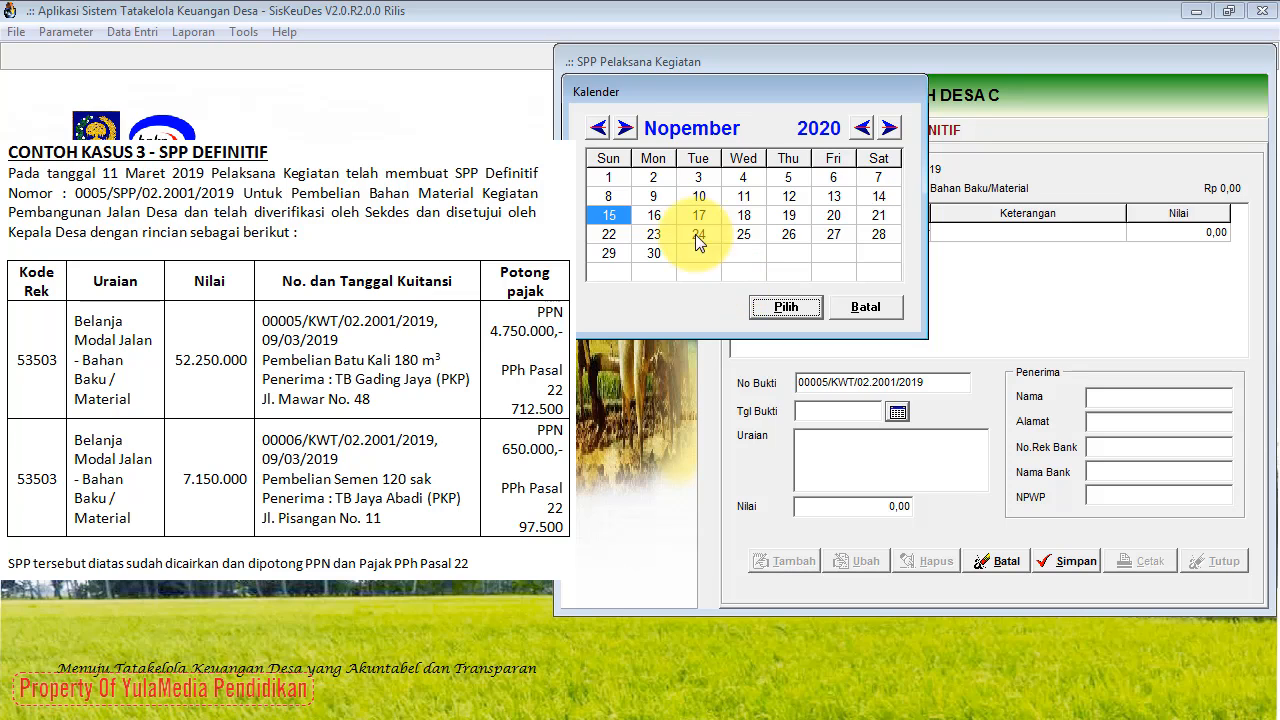
left_click(625, 128)
left_click(625, 128)
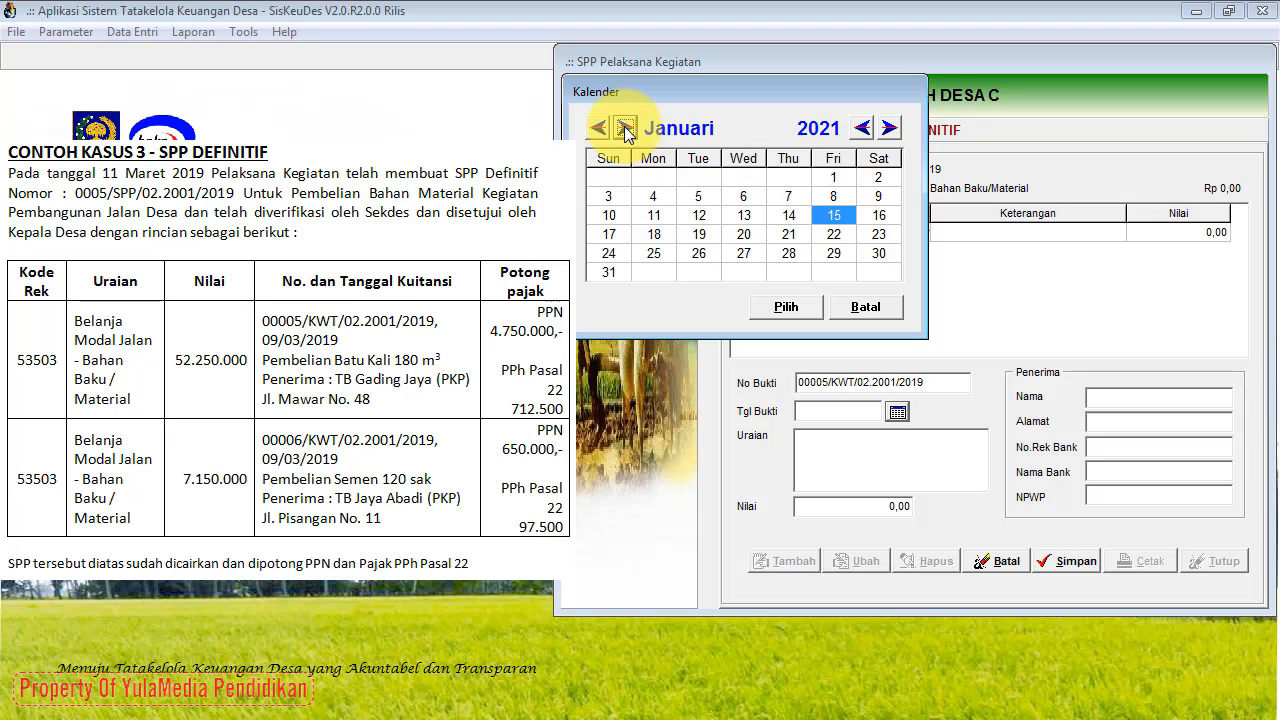
left_click(625, 128)
left_click(625, 128)
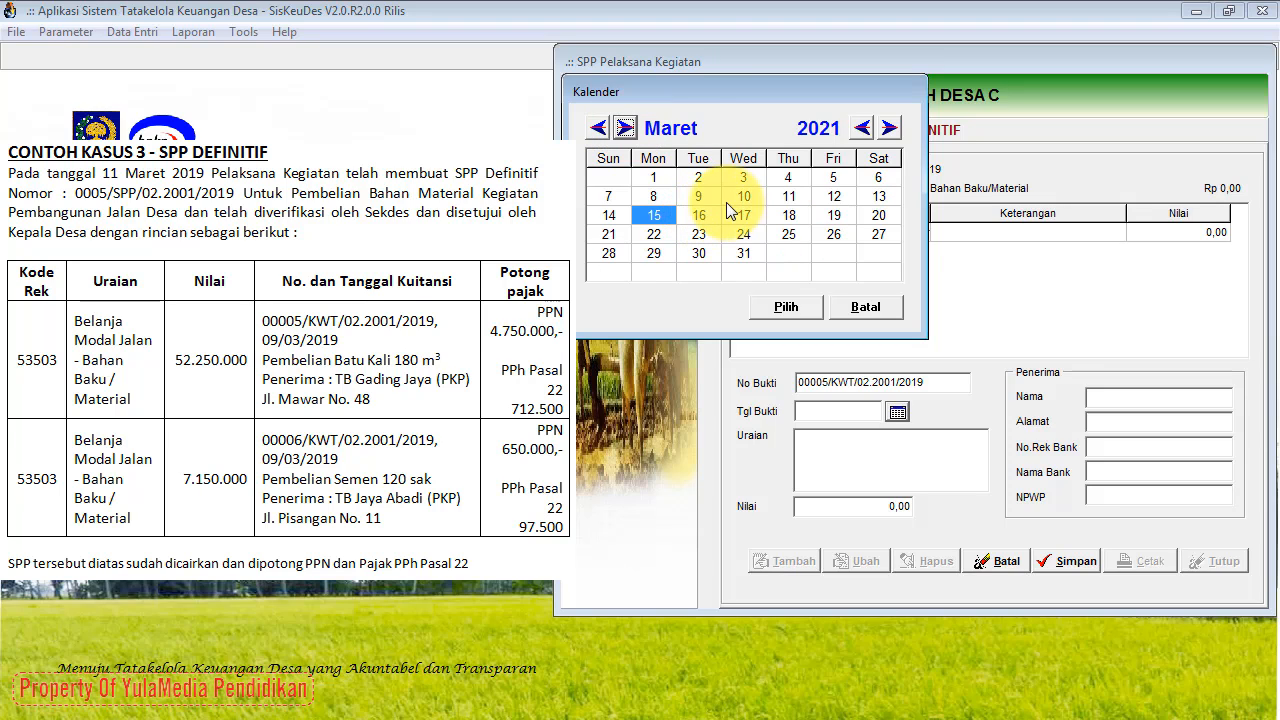
left_click(699, 197)
left_click(860, 130)
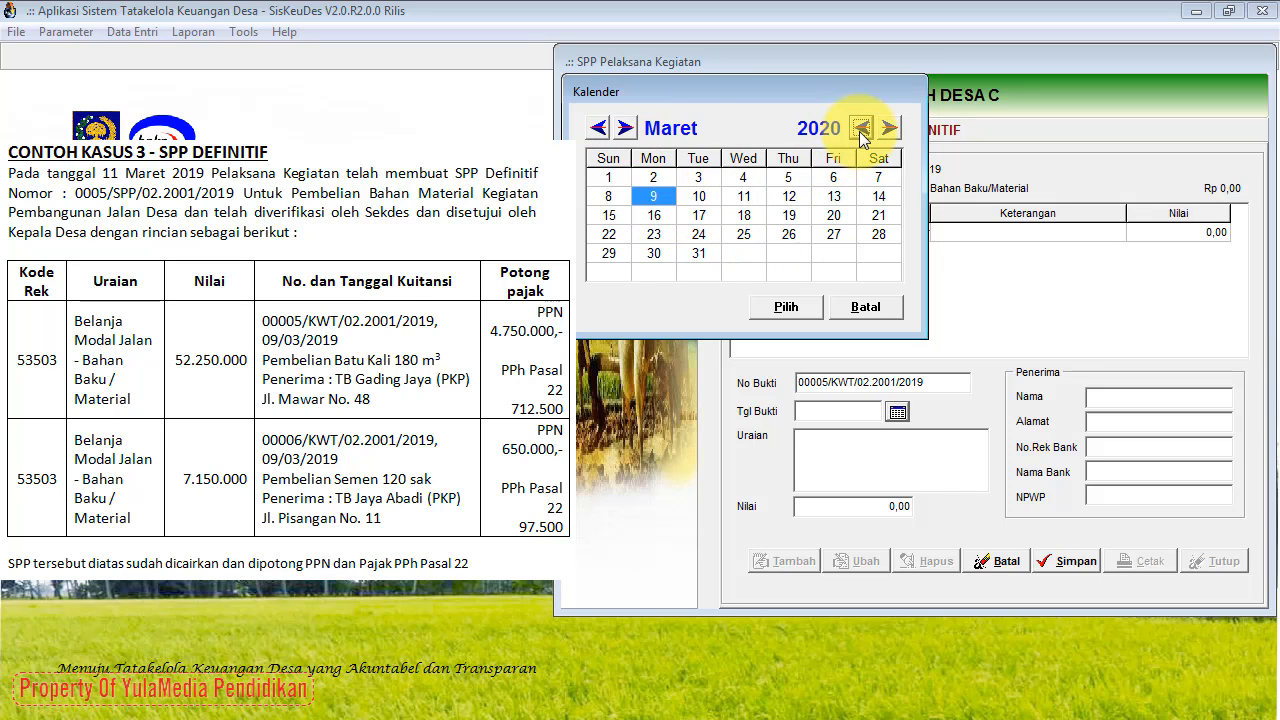
left_click(860, 130)
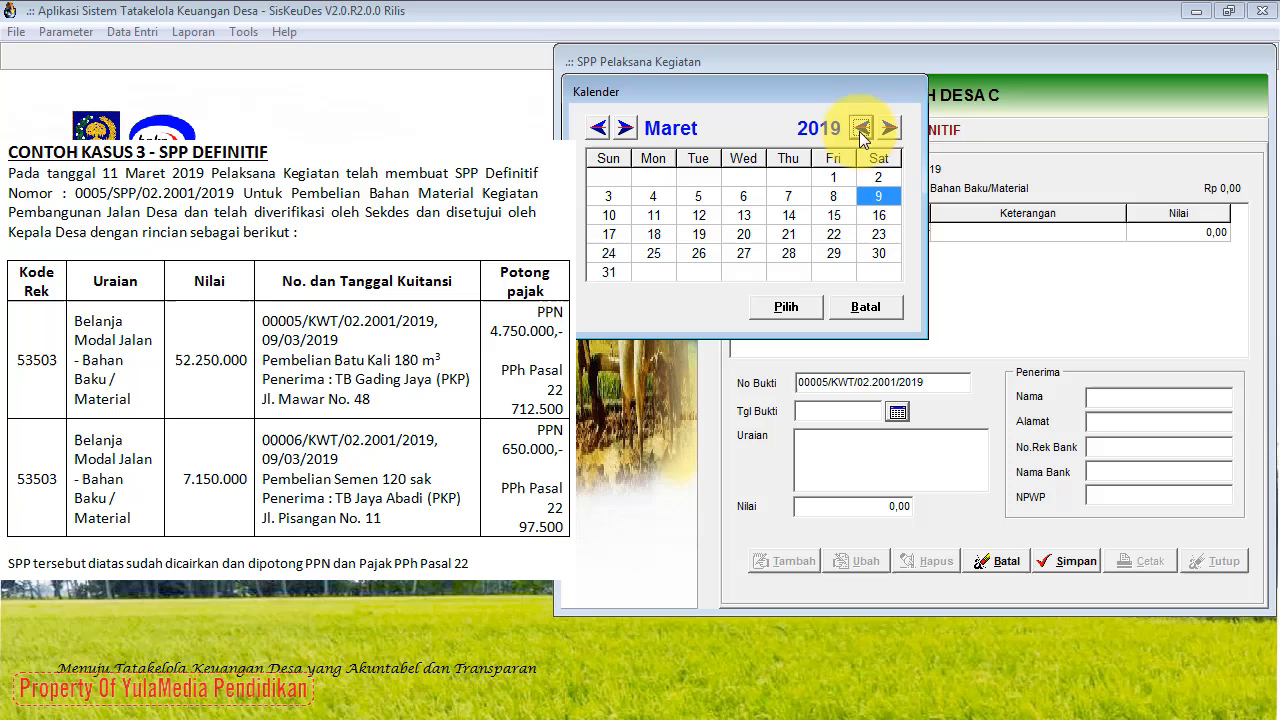
left_click(808, 307)
left_click(800, 441)
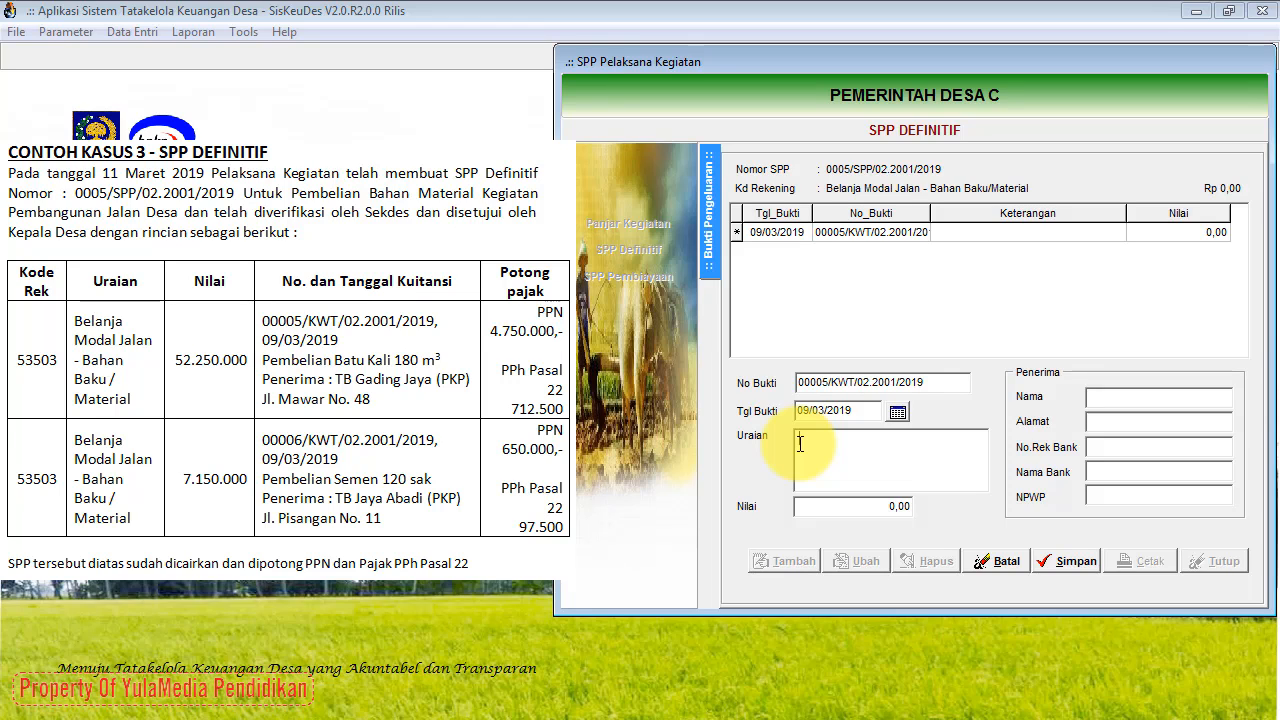
Step: Set the receipt Uraian to 'Pembelian Batu Kali 180 m3' and Nilai to 52.250.000,00
type("Pembelian Batu Kali 180 m3")
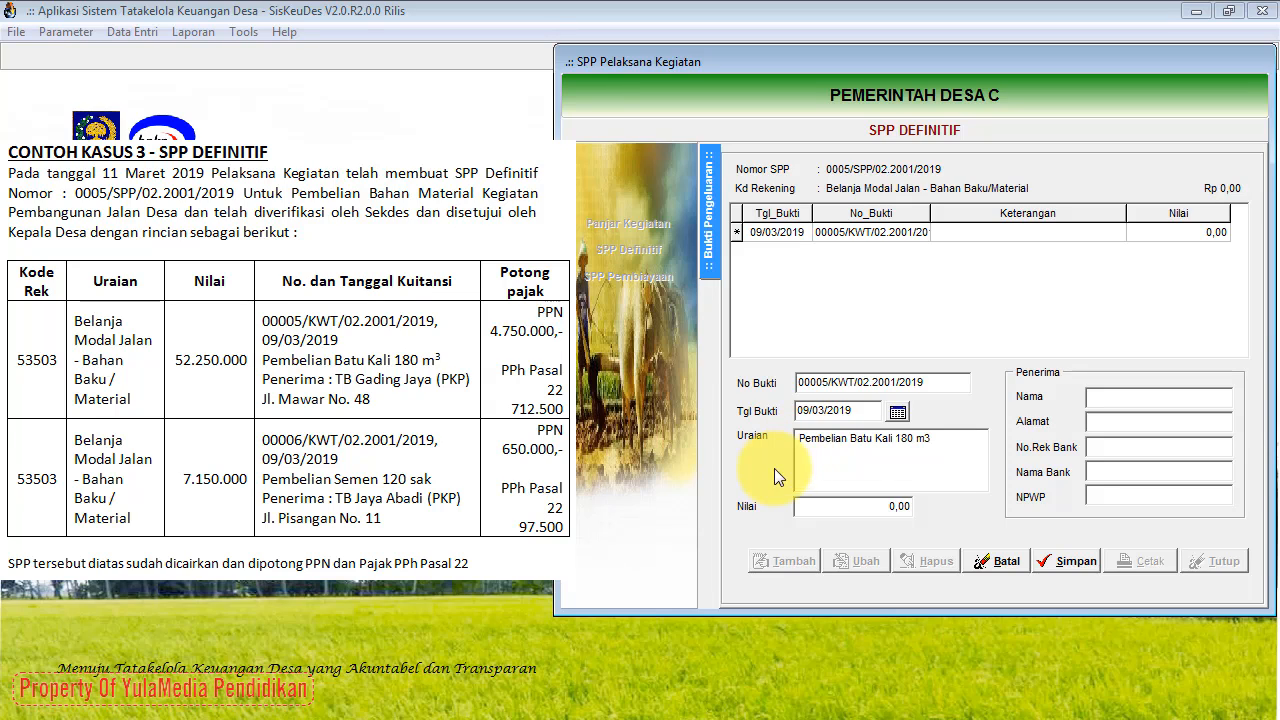
left_click(888, 500)
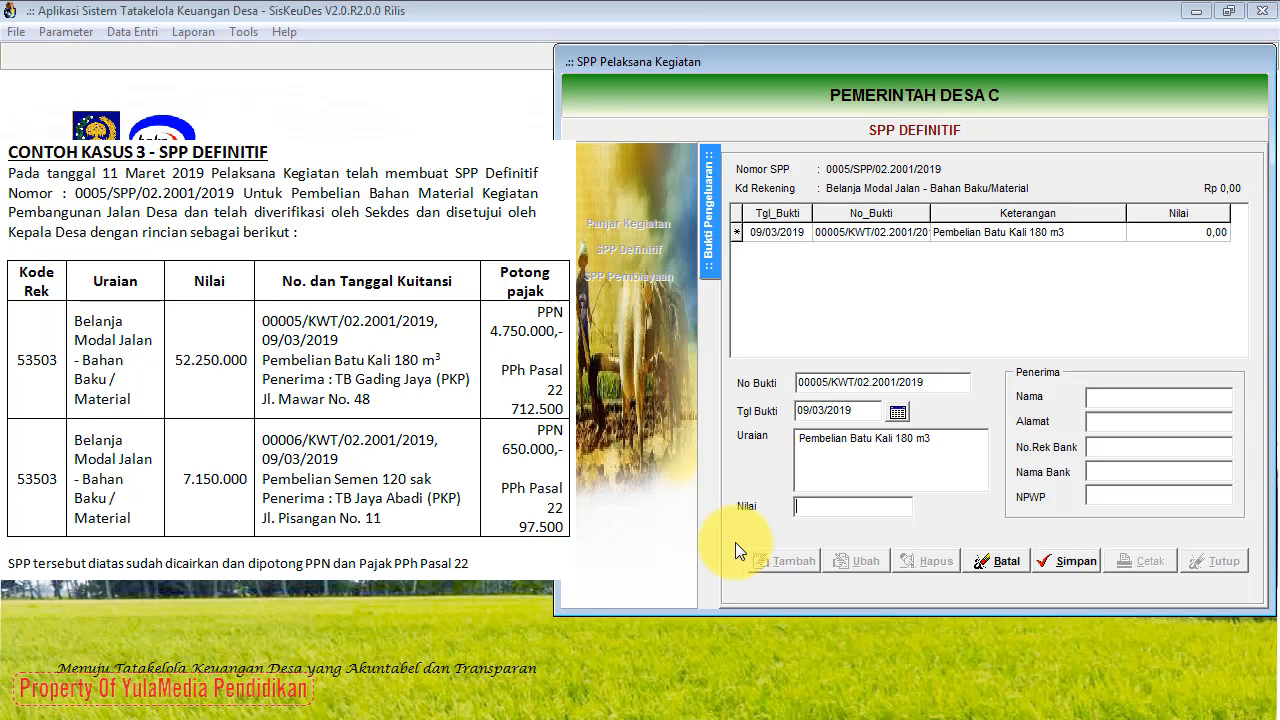
type("52250000")
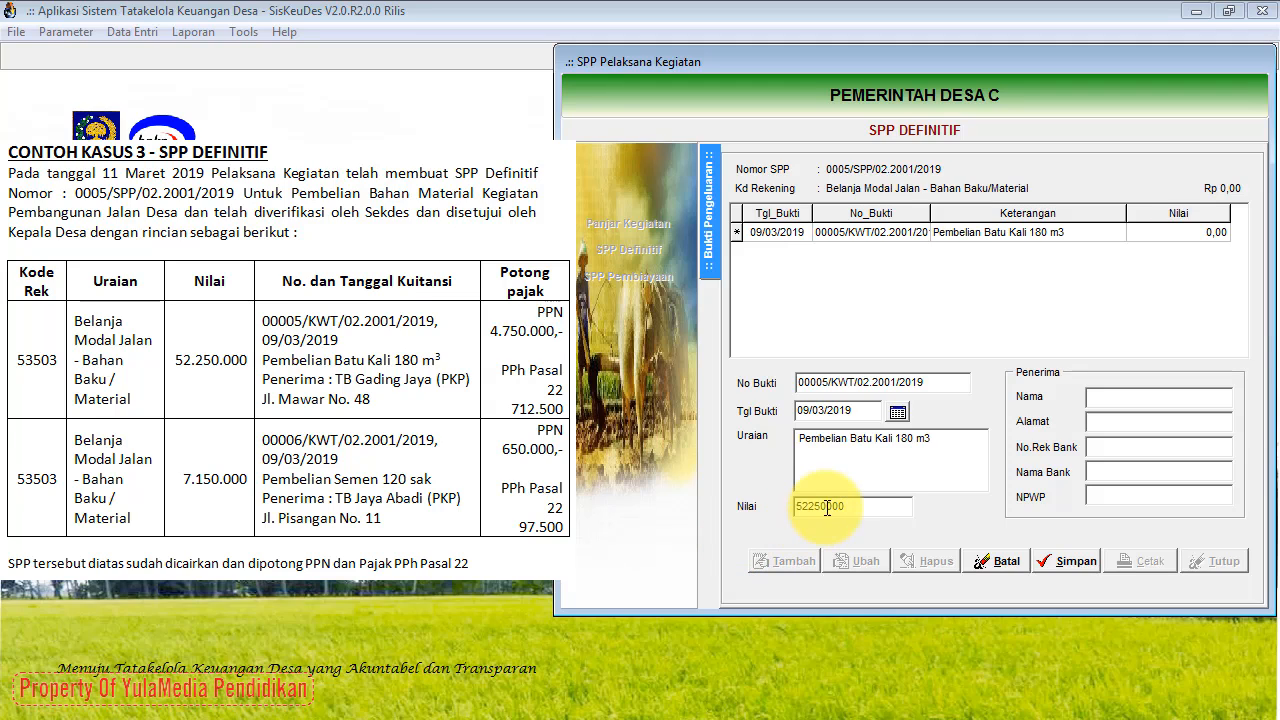
key("Return")
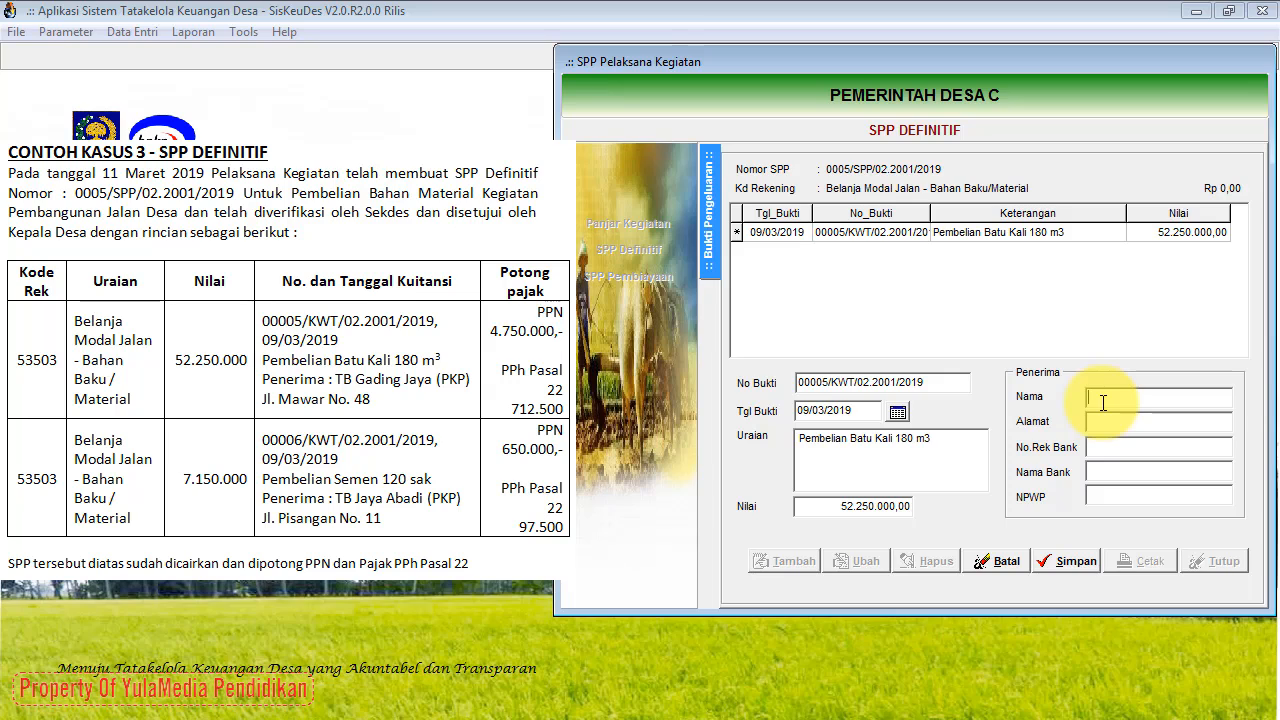
Step: Enter recipient TB Gading Jaya (PKP) with its address, then save receipt 00005
type("TB Gading Jaya (PKP)")
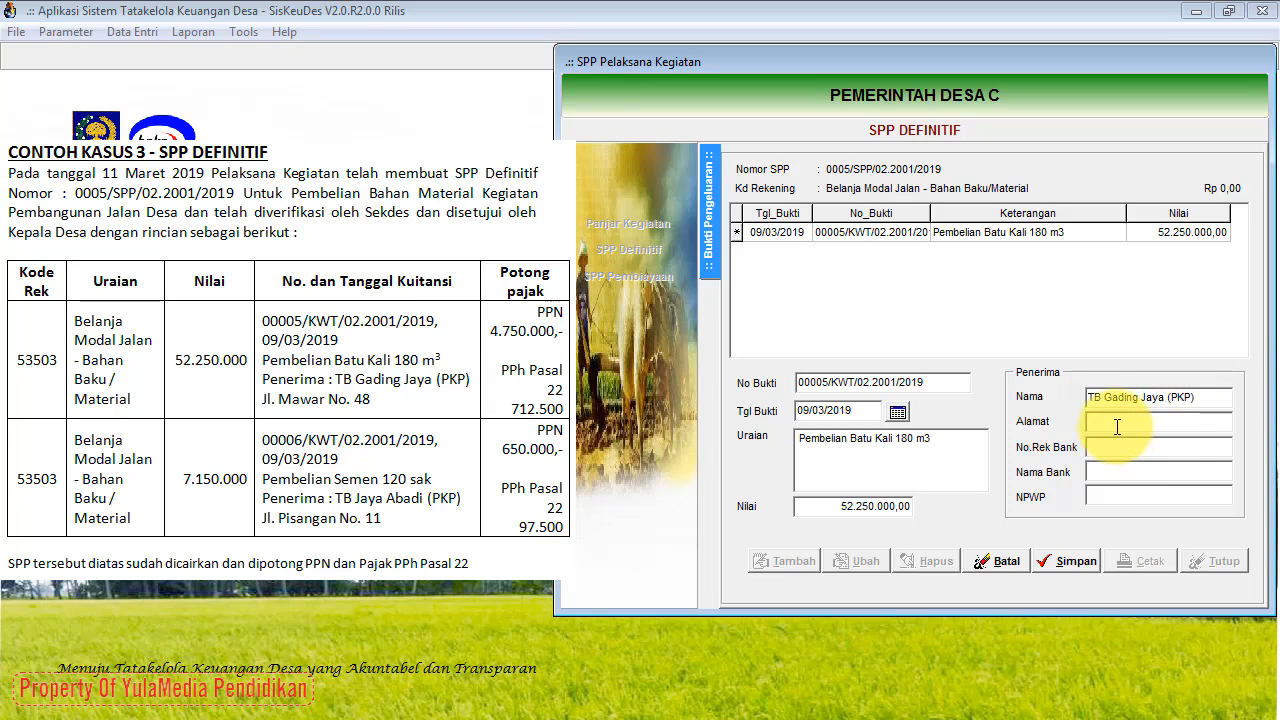
left_click(1123, 448)
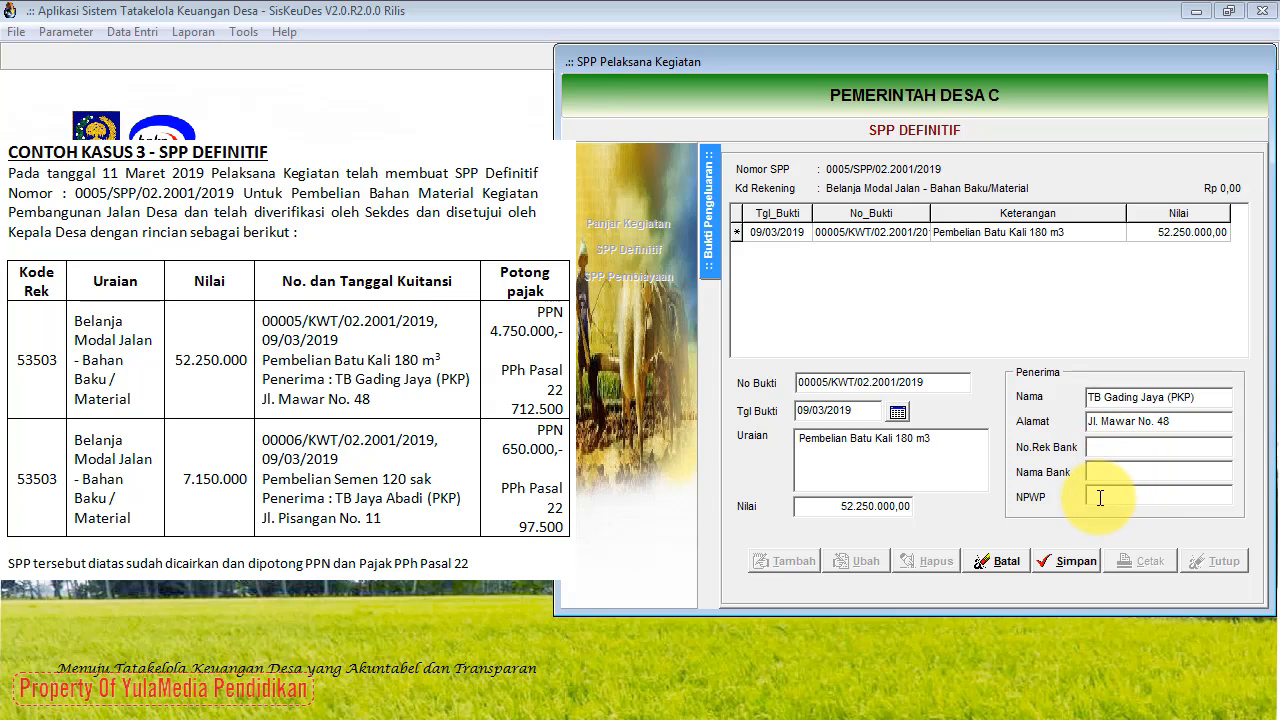
left_click(1075, 563)
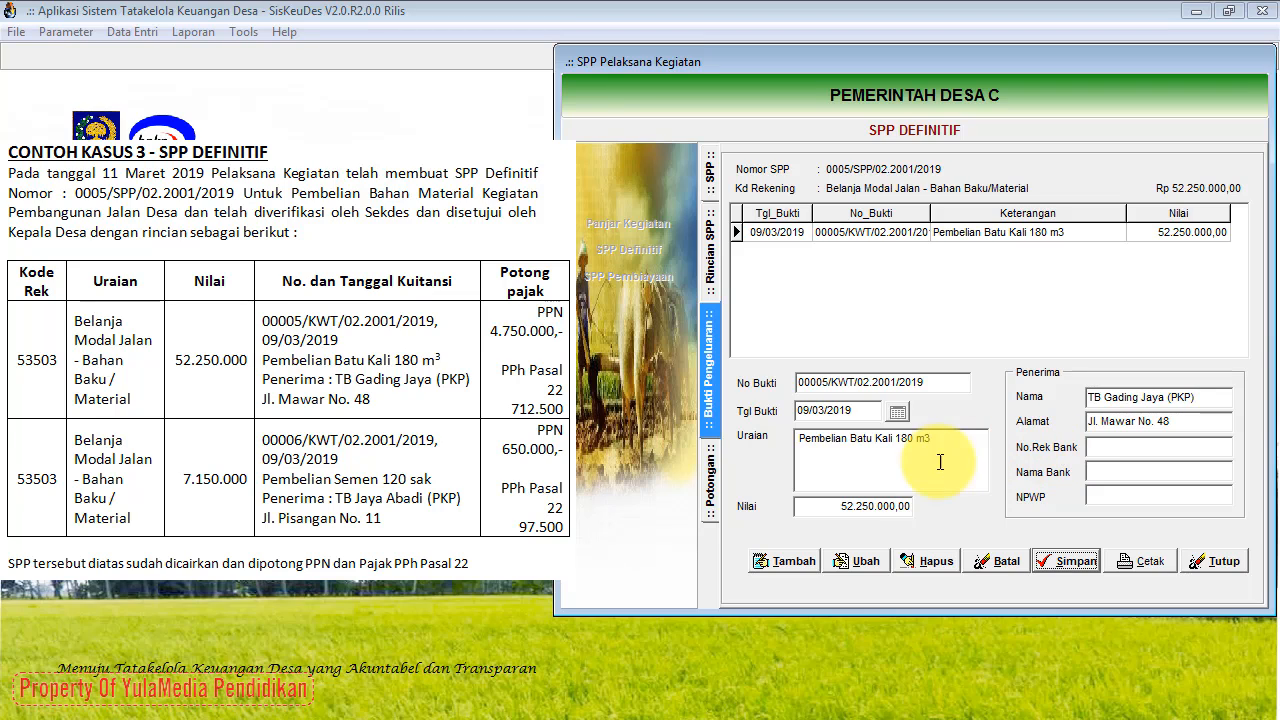
Step: Add and save deduction 7.1.1.01 Potongan Pajak PPN Pusat at 10%, 4.750.000,00
left_click(711, 490)
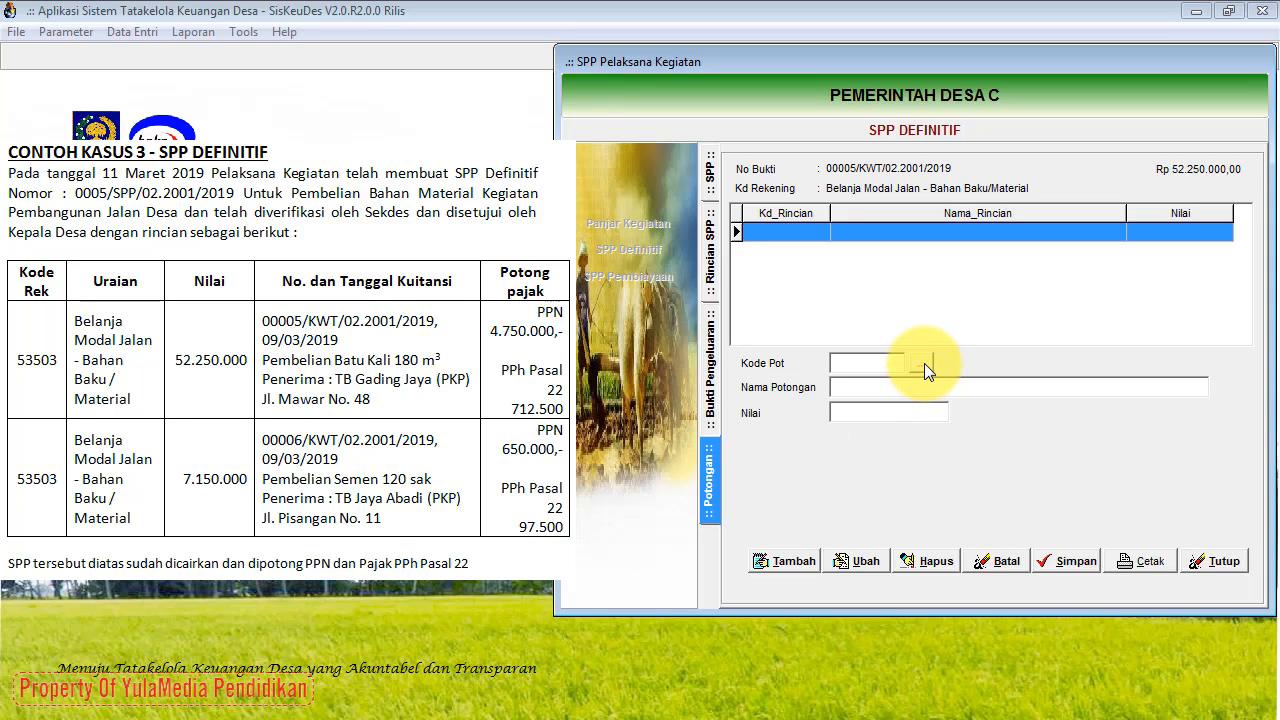
left_click(786, 561)
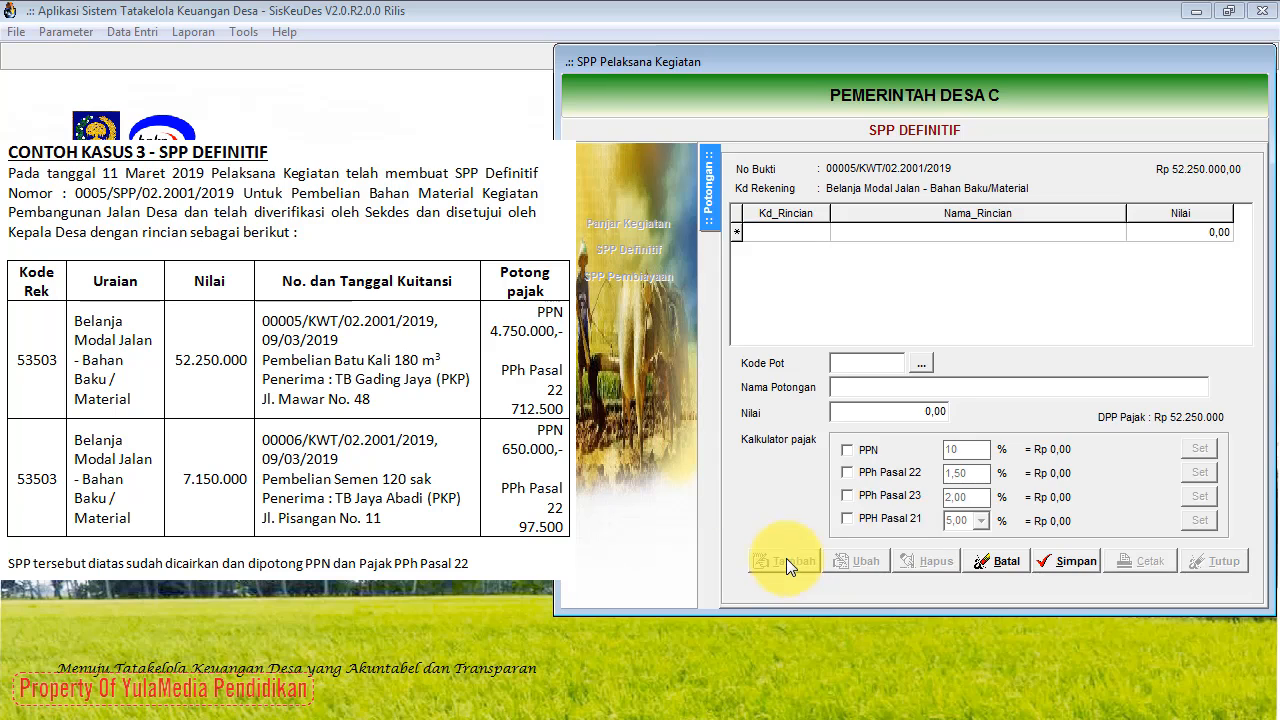
left_click(924, 365)
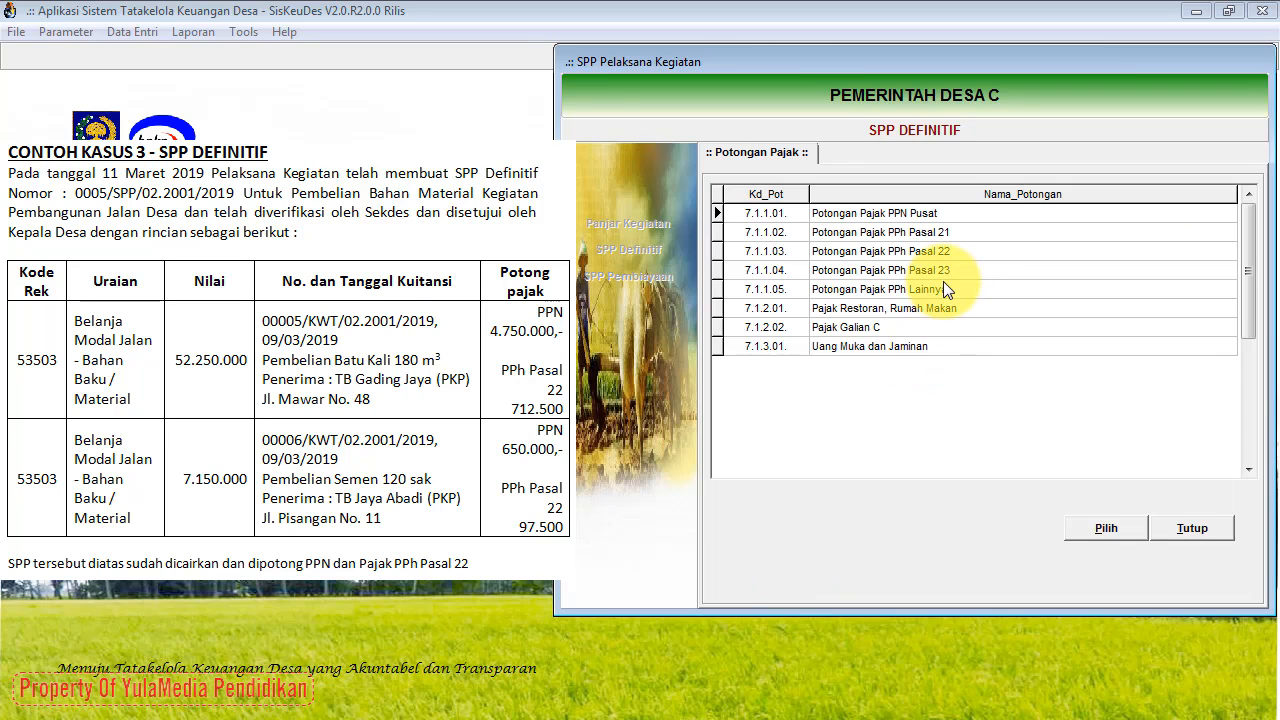
left_click(940, 216)
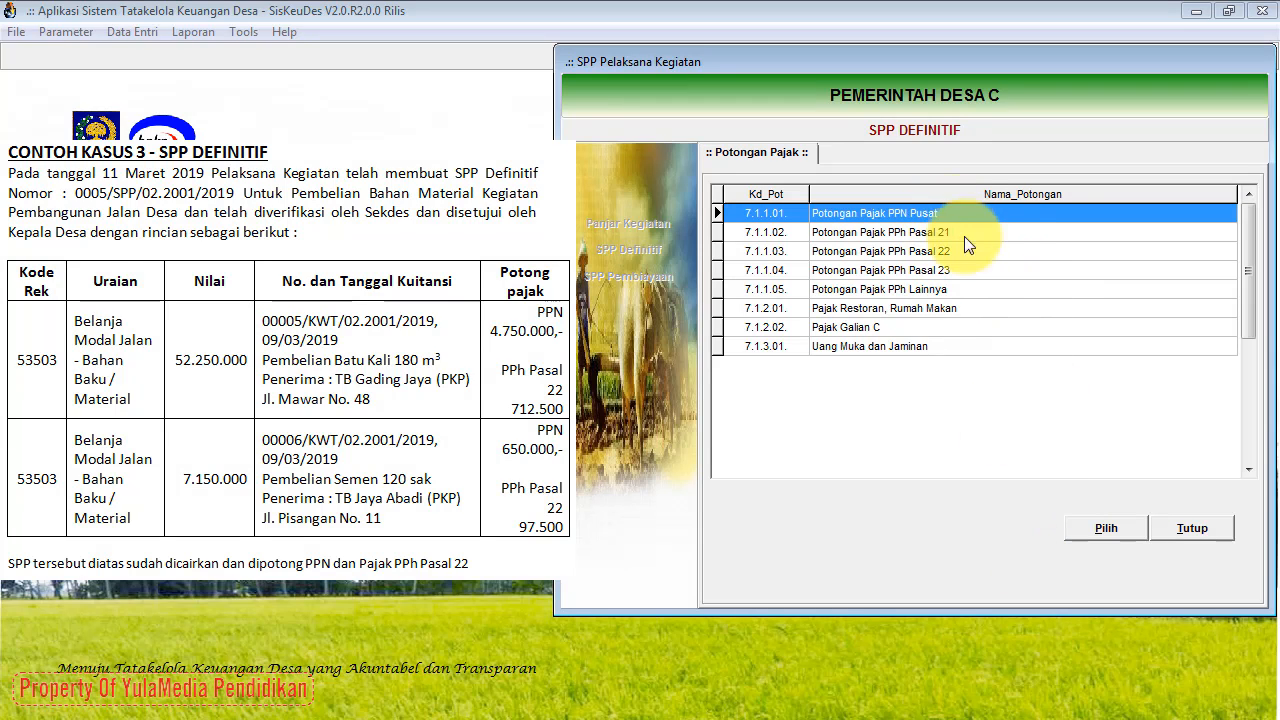
left_click(1102, 529)
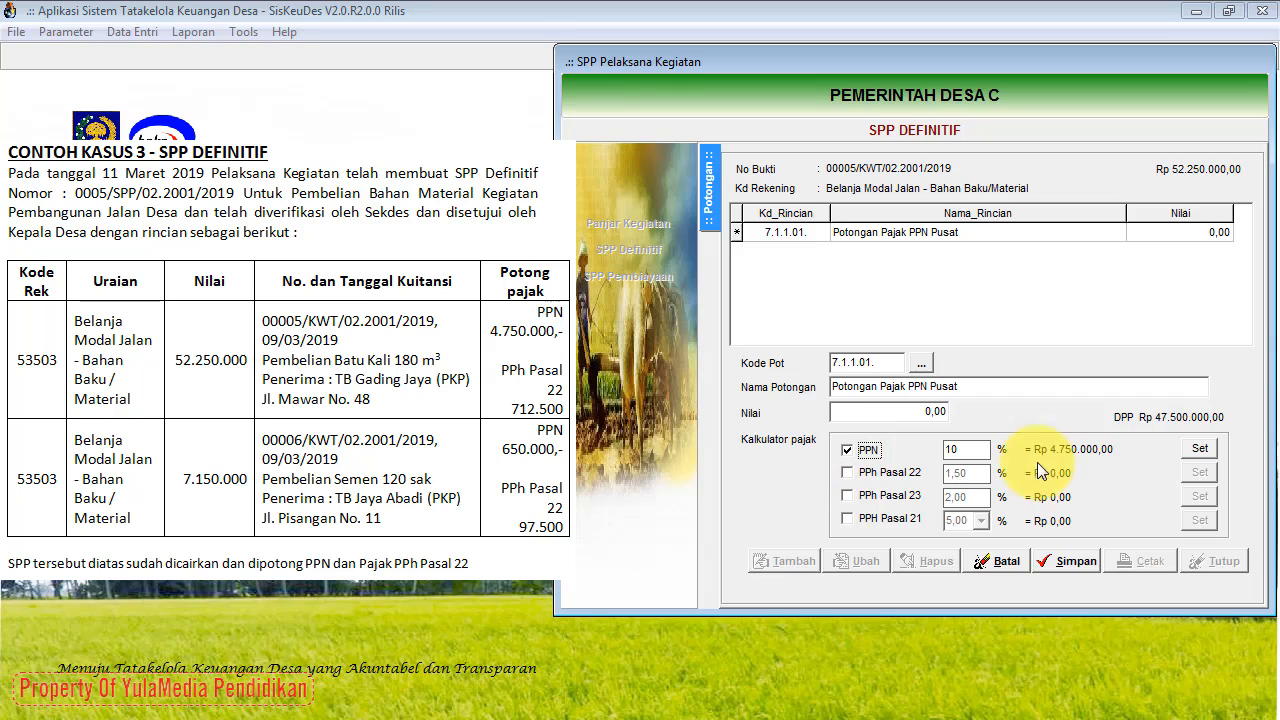
left_click(1199, 451)
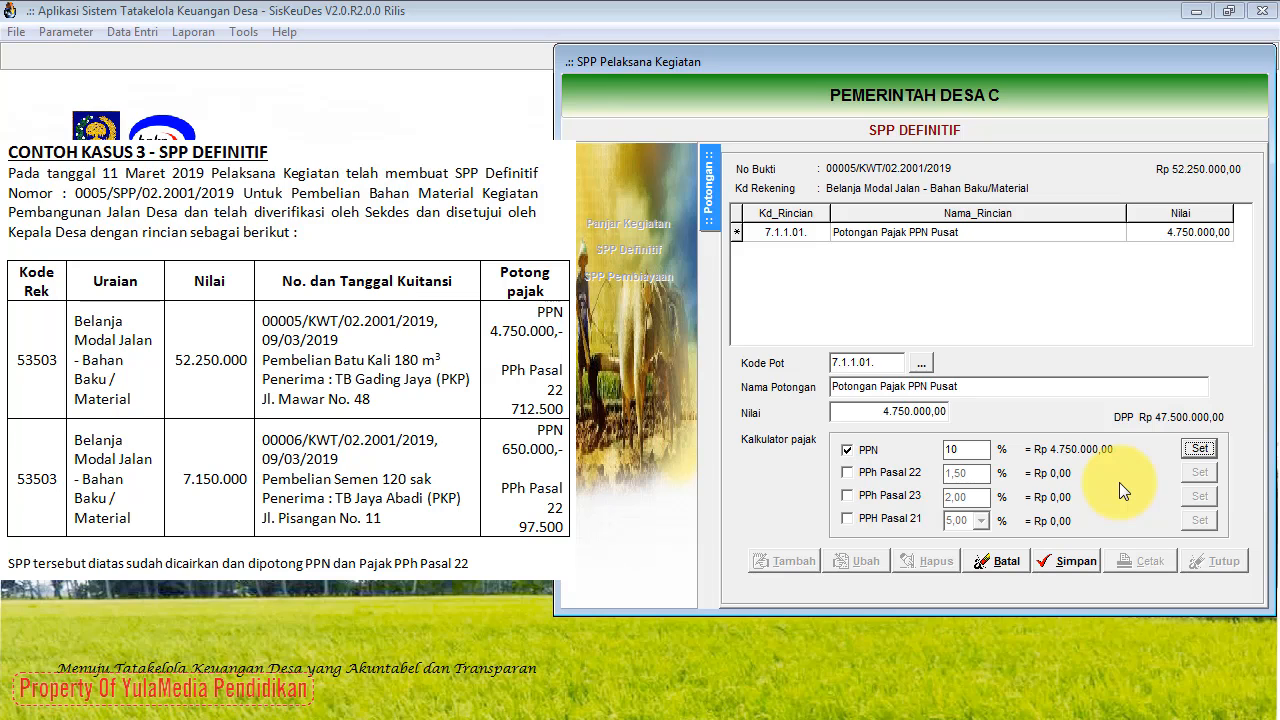
left_click(1082, 559)
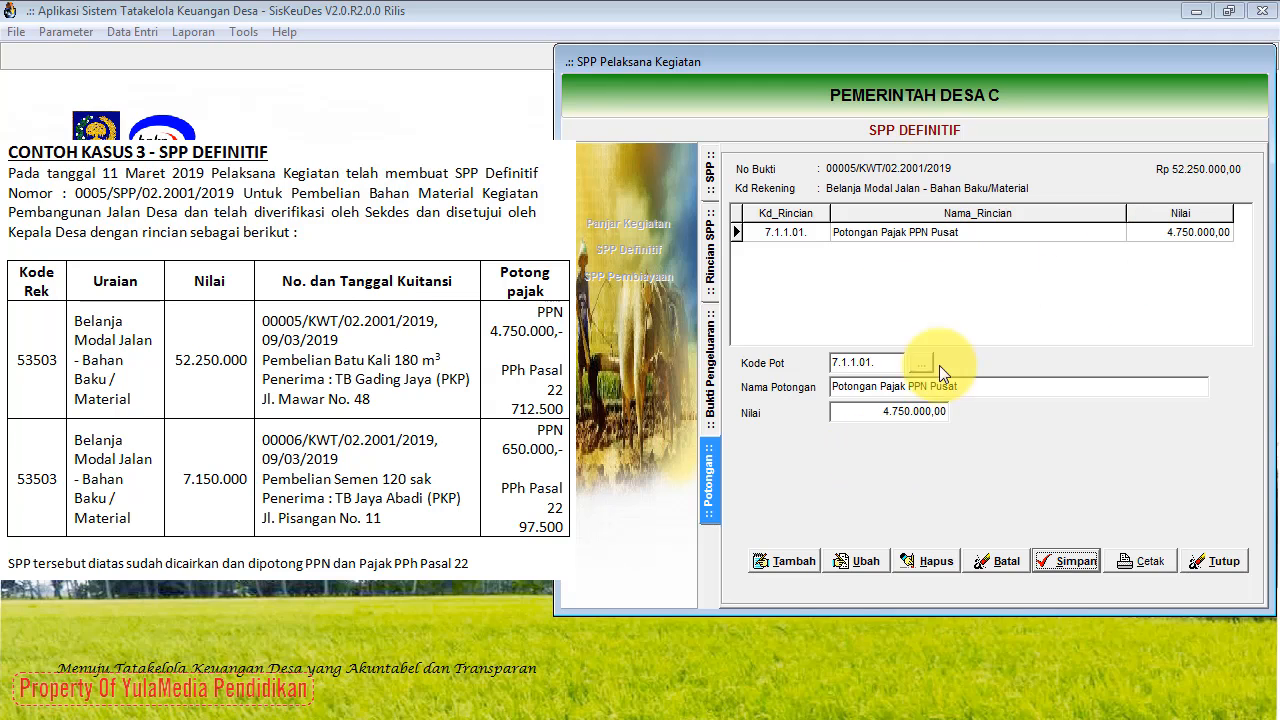
Step: Add and save deduction 7.1.1.03 PPh Pasal 22 at 712.500,00, unticking PPN
left_click(769, 565)
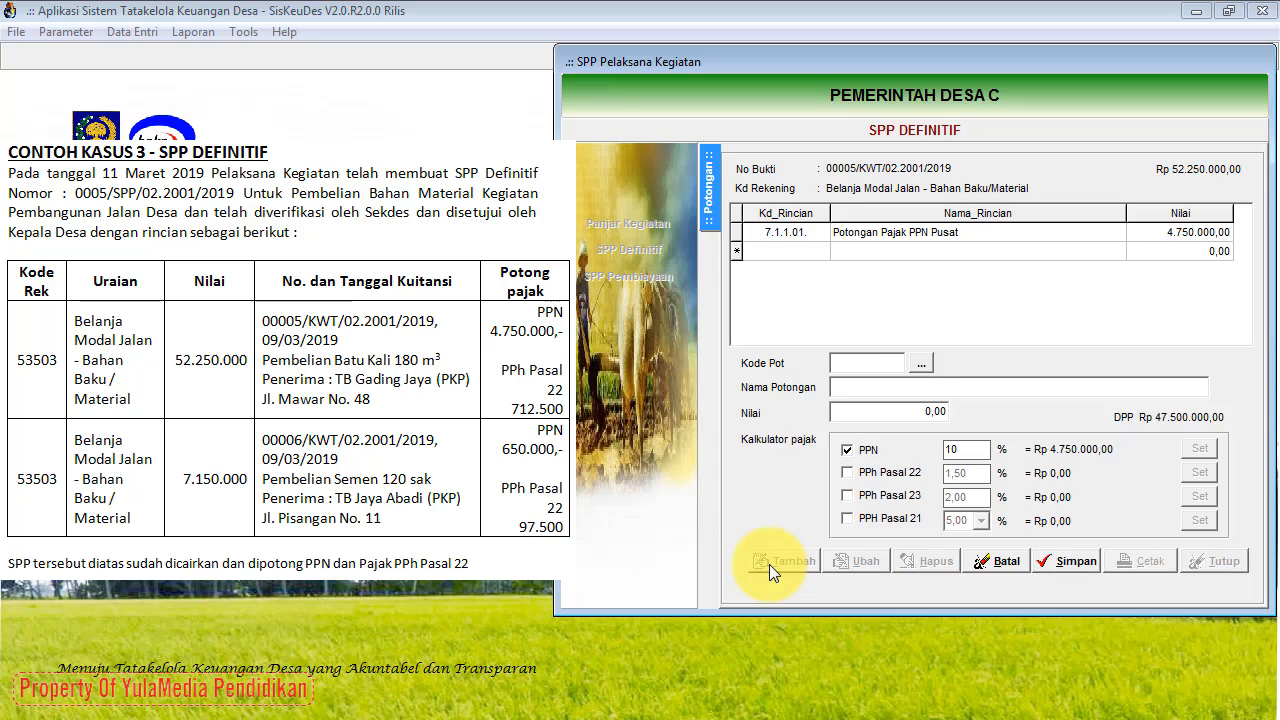
left_click(929, 366)
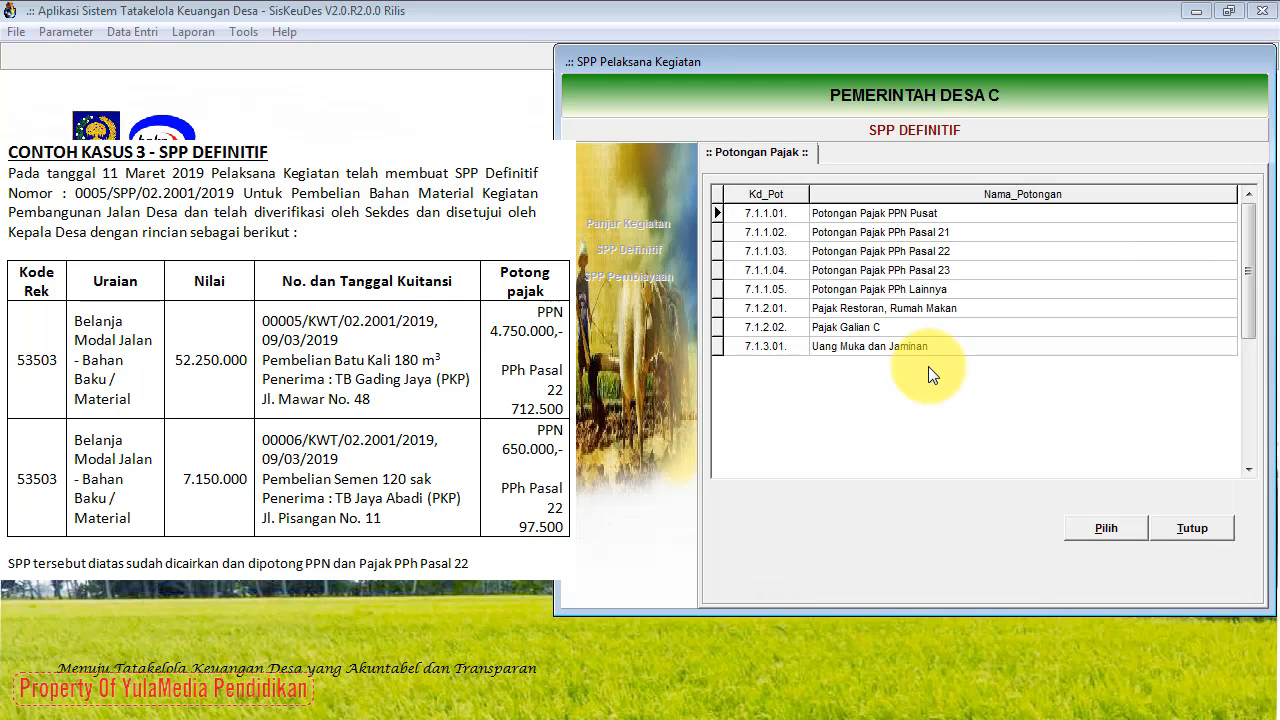
left_click(921, 251)
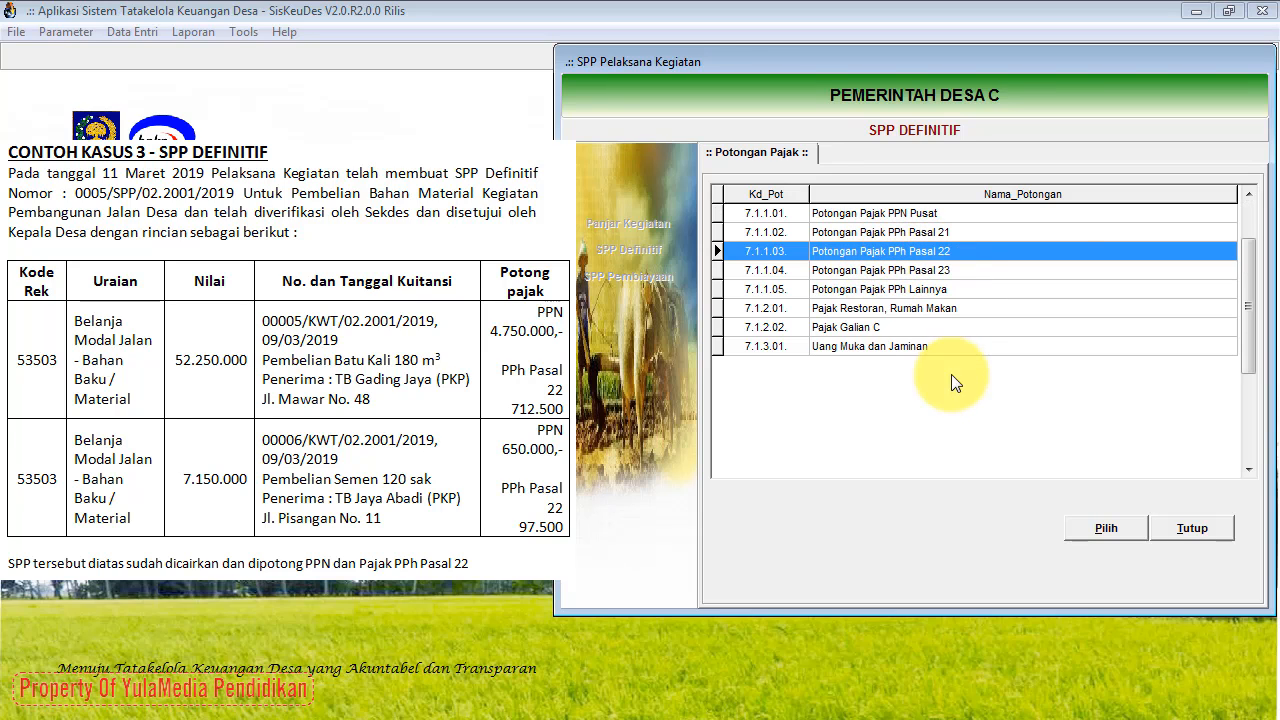
left_click(1081, 526)
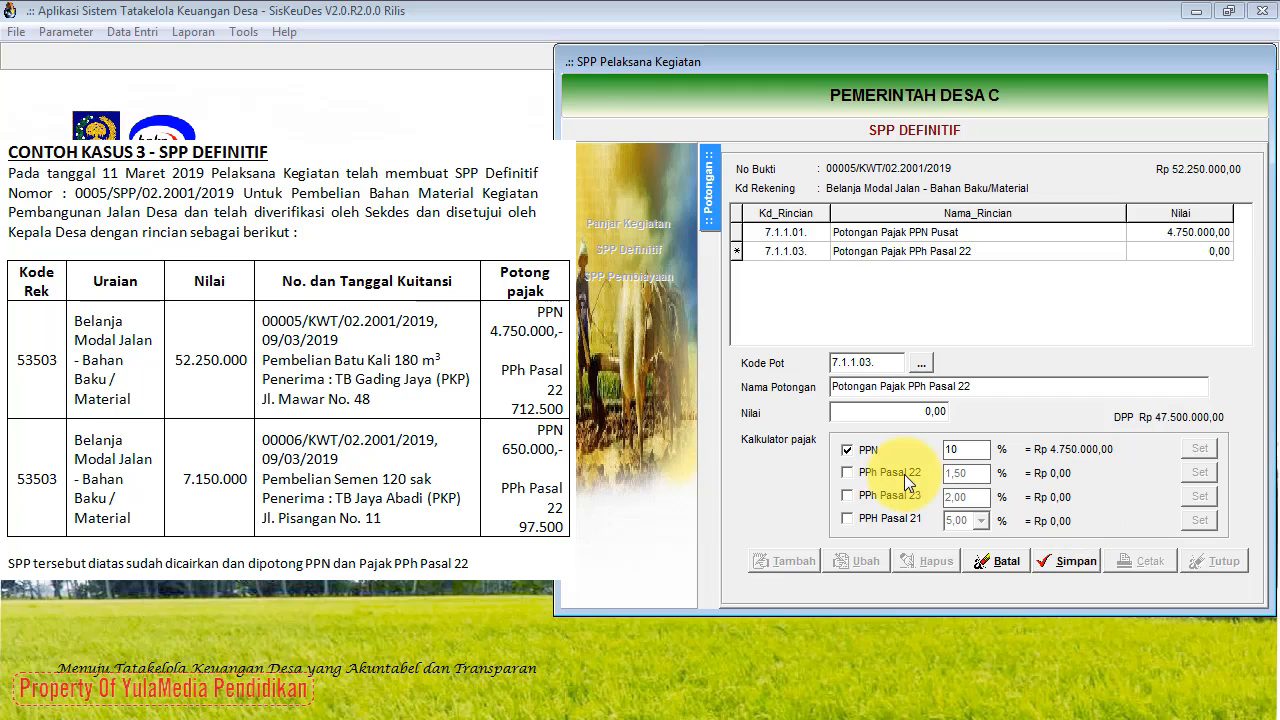
left_click(849, 449)
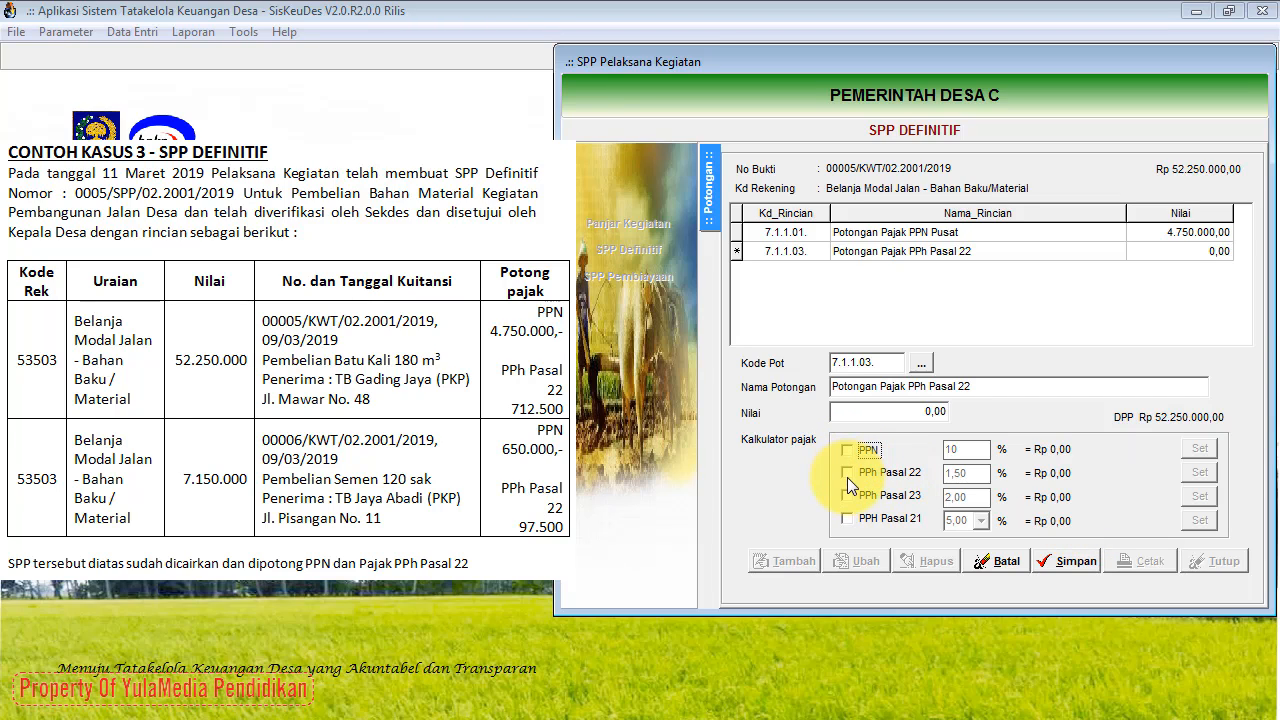
left_click(847, 476)
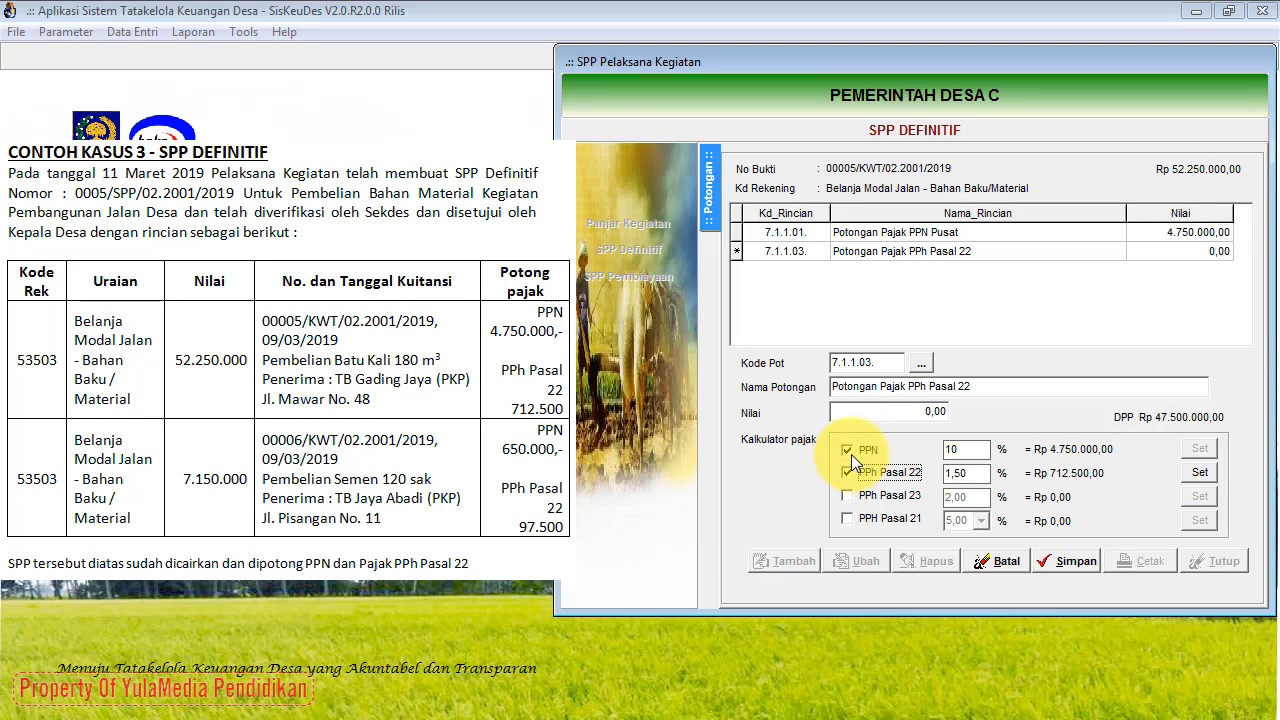
left_click(1200, 472)
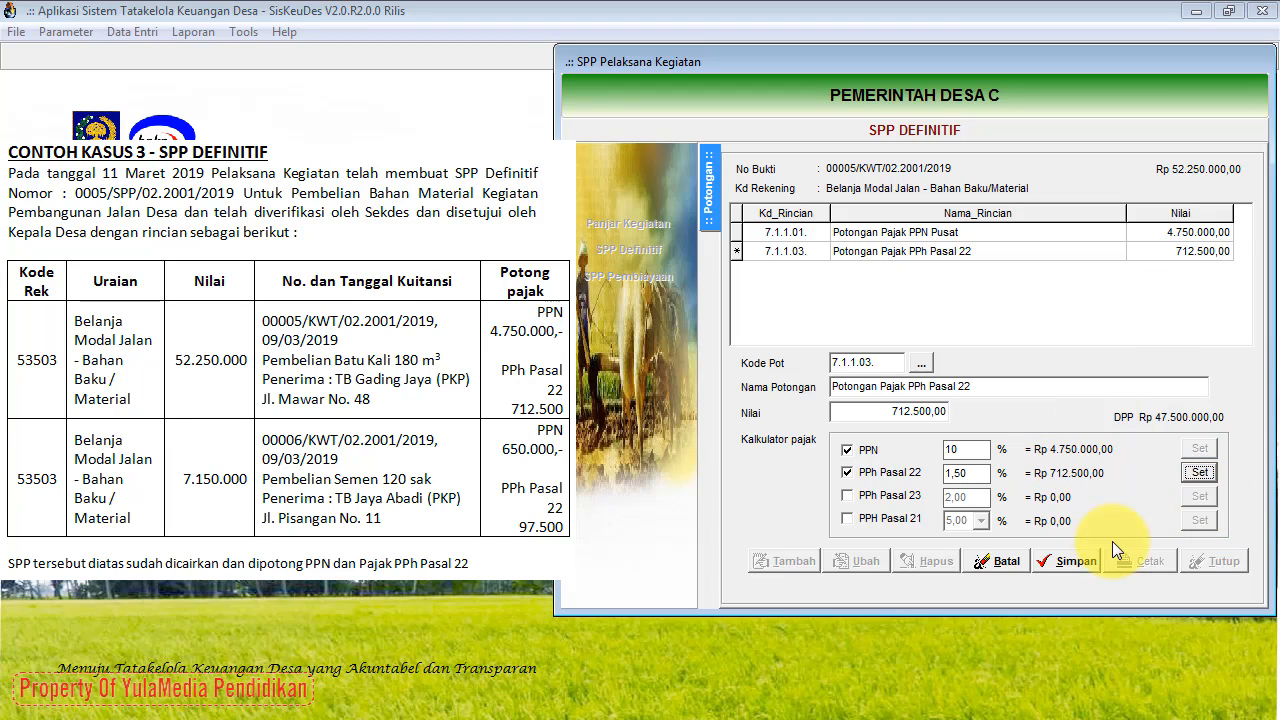
left_click(1063, 564)
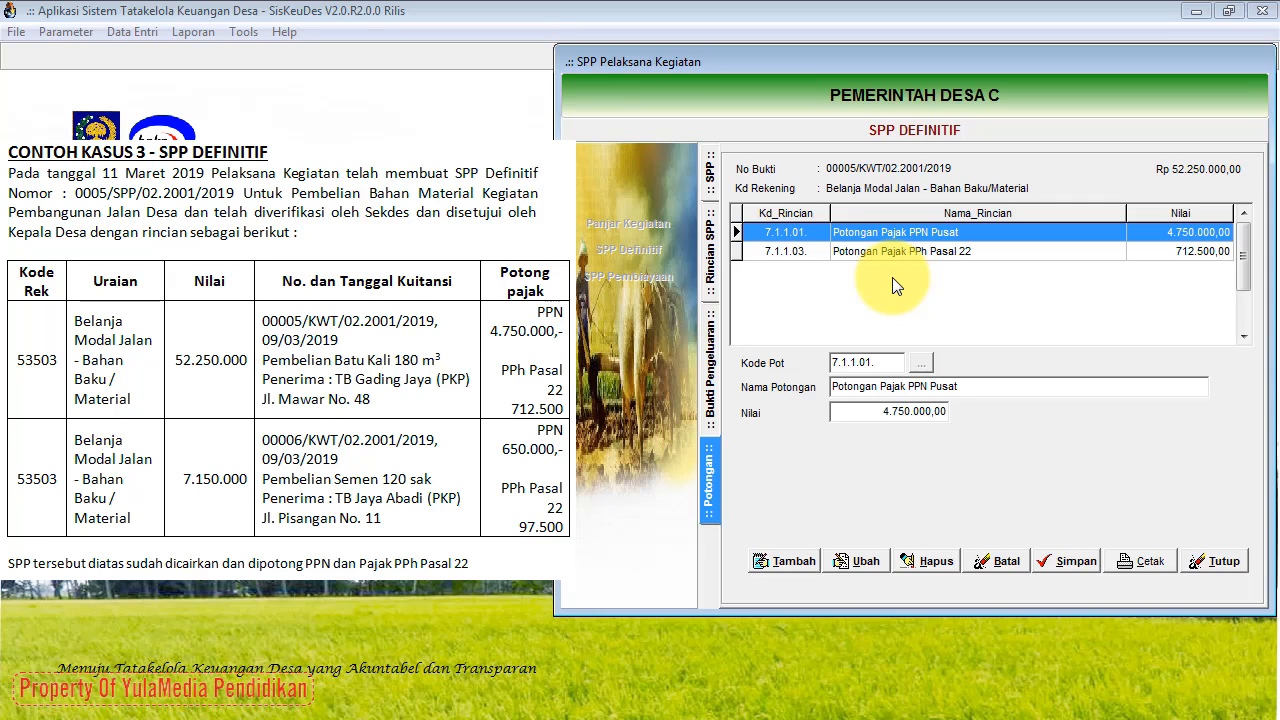
Step: Back in the SPP's receipts, start a new receipt dated 09/02/2019
left_click(713, 372)
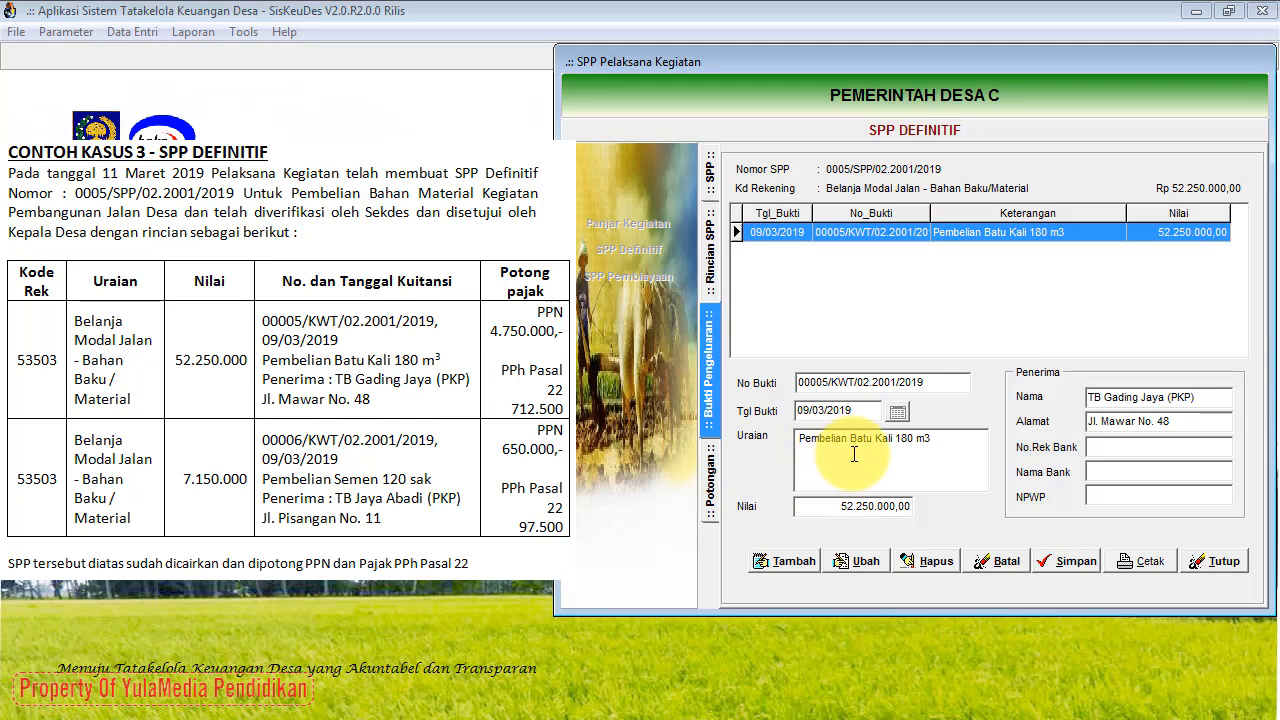
left_click(786, 562)
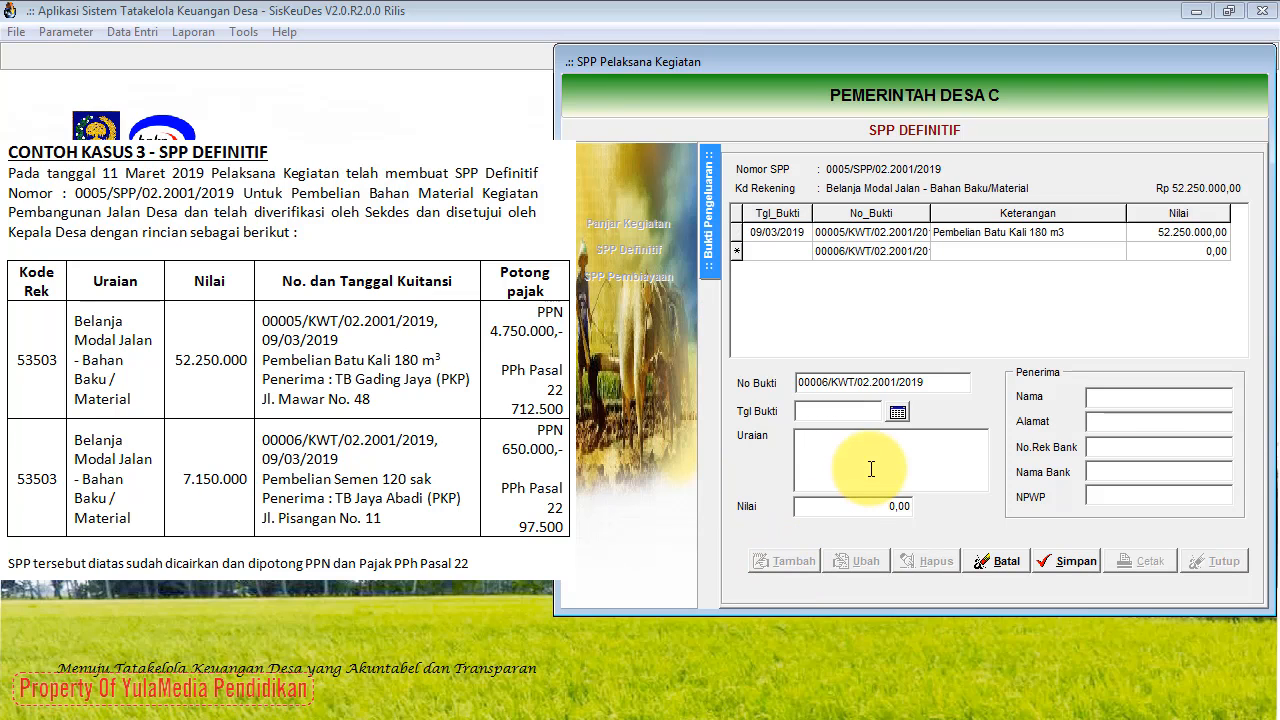
left_click(903, 417)
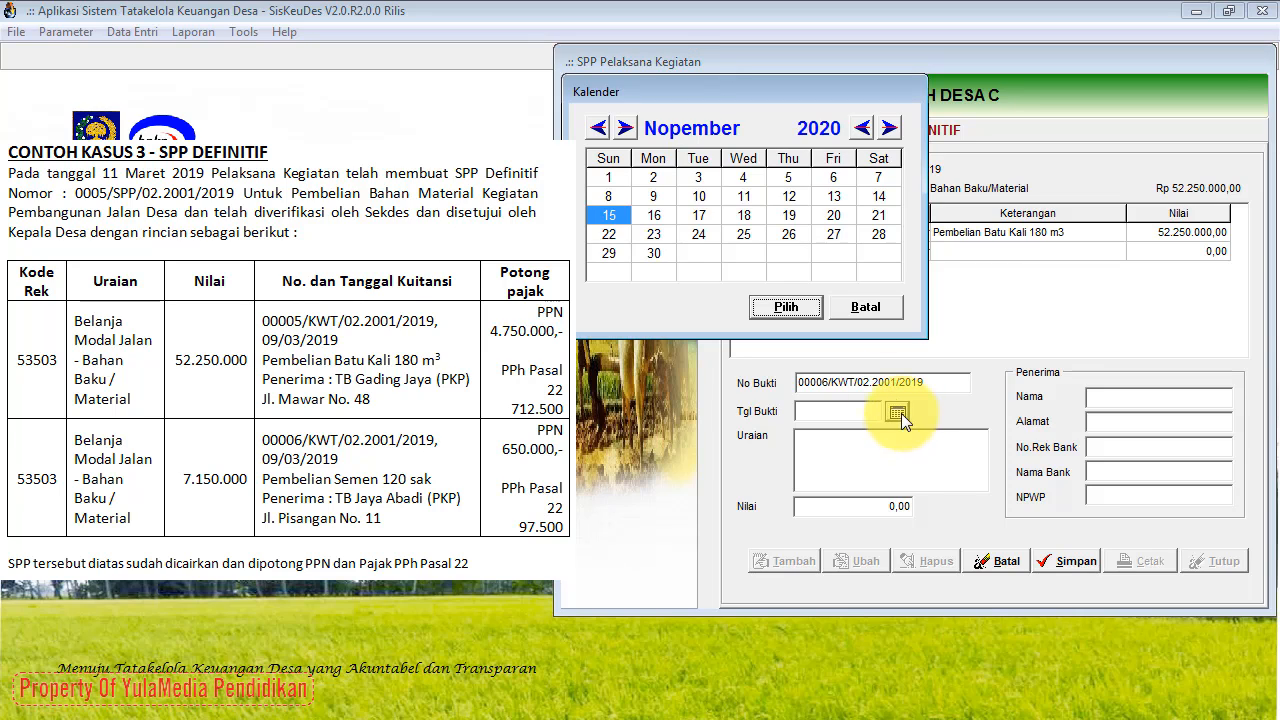
left_click(626, 128)
left_click(626, 128)
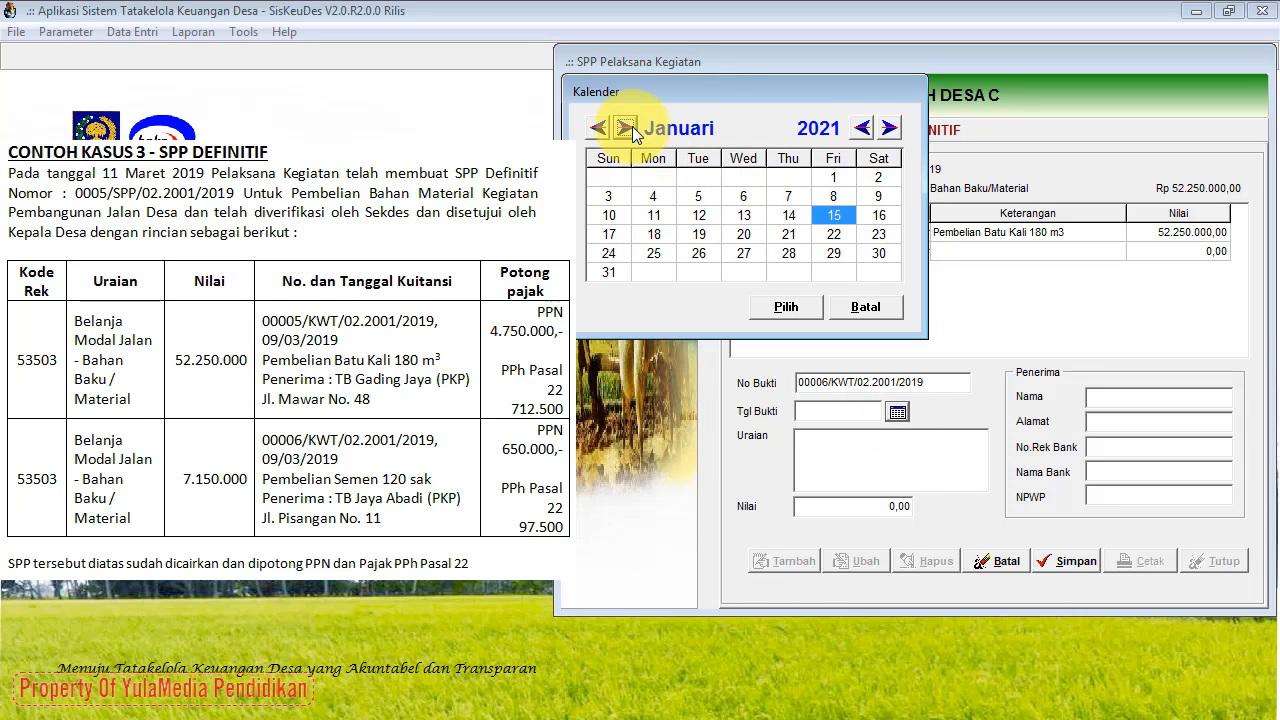
left_click(626, 128)
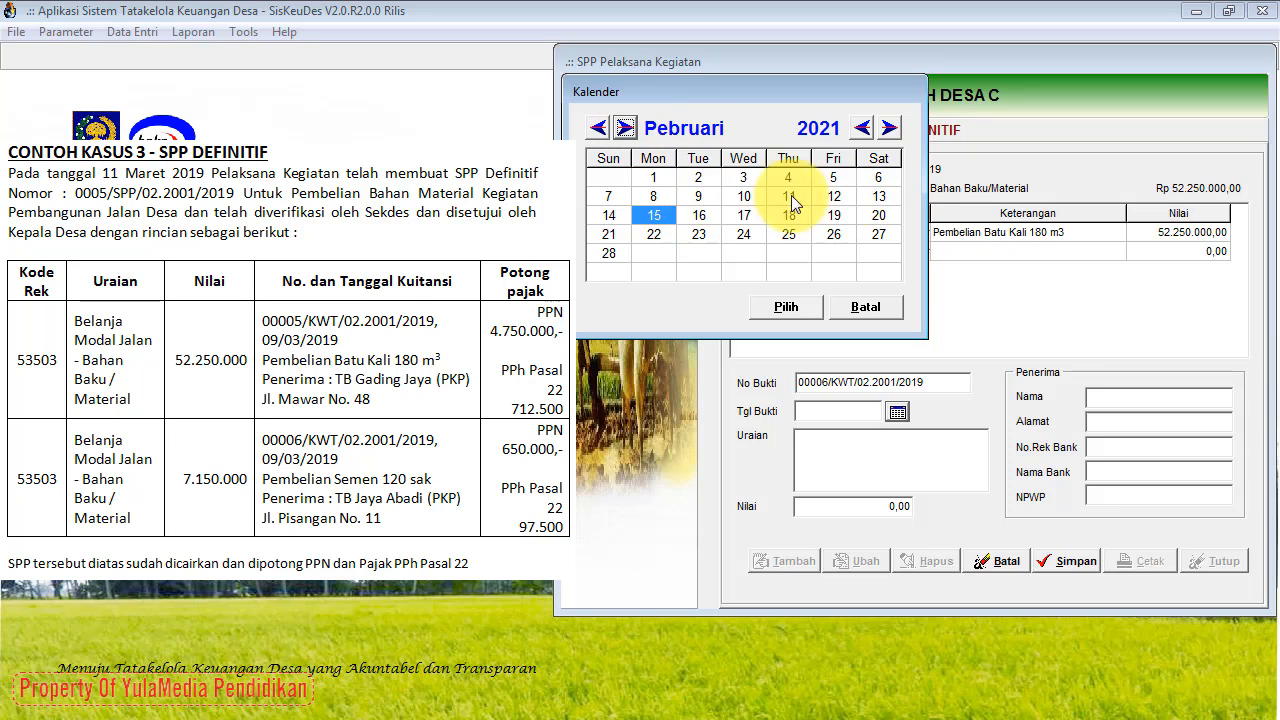
left_click(699, 198)
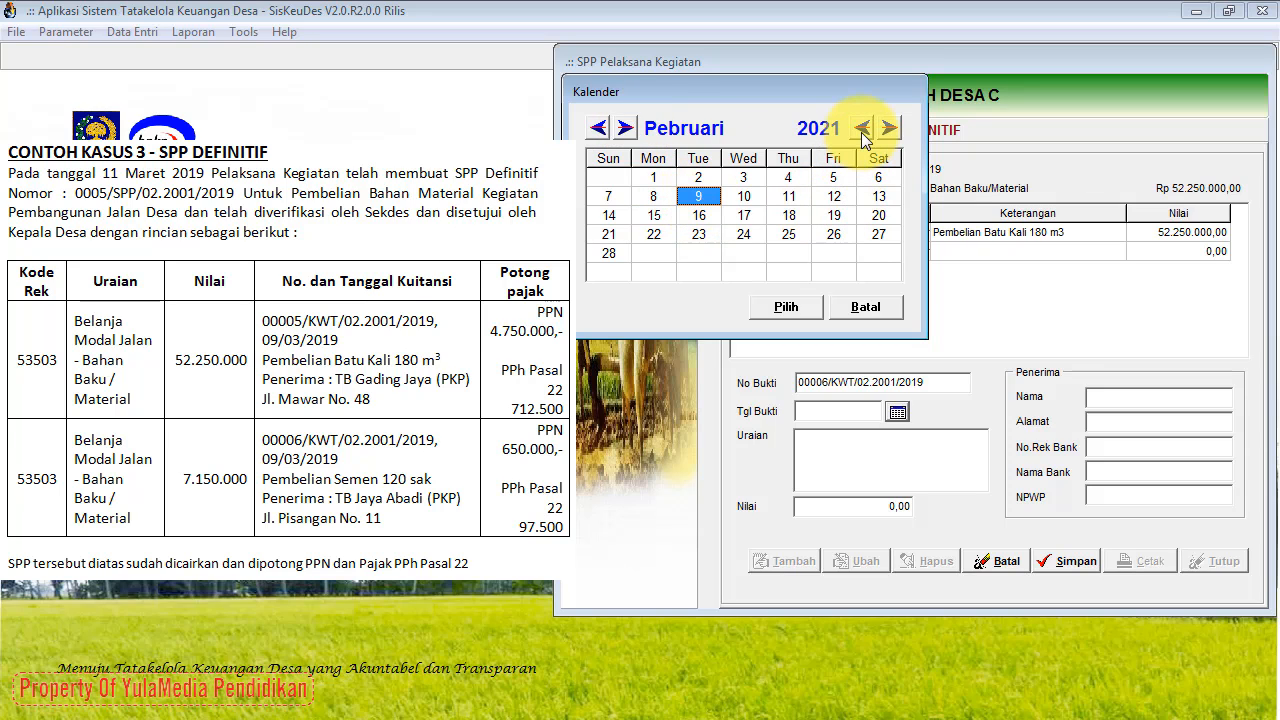
left_click(861, 128)
left_click(861, 128)
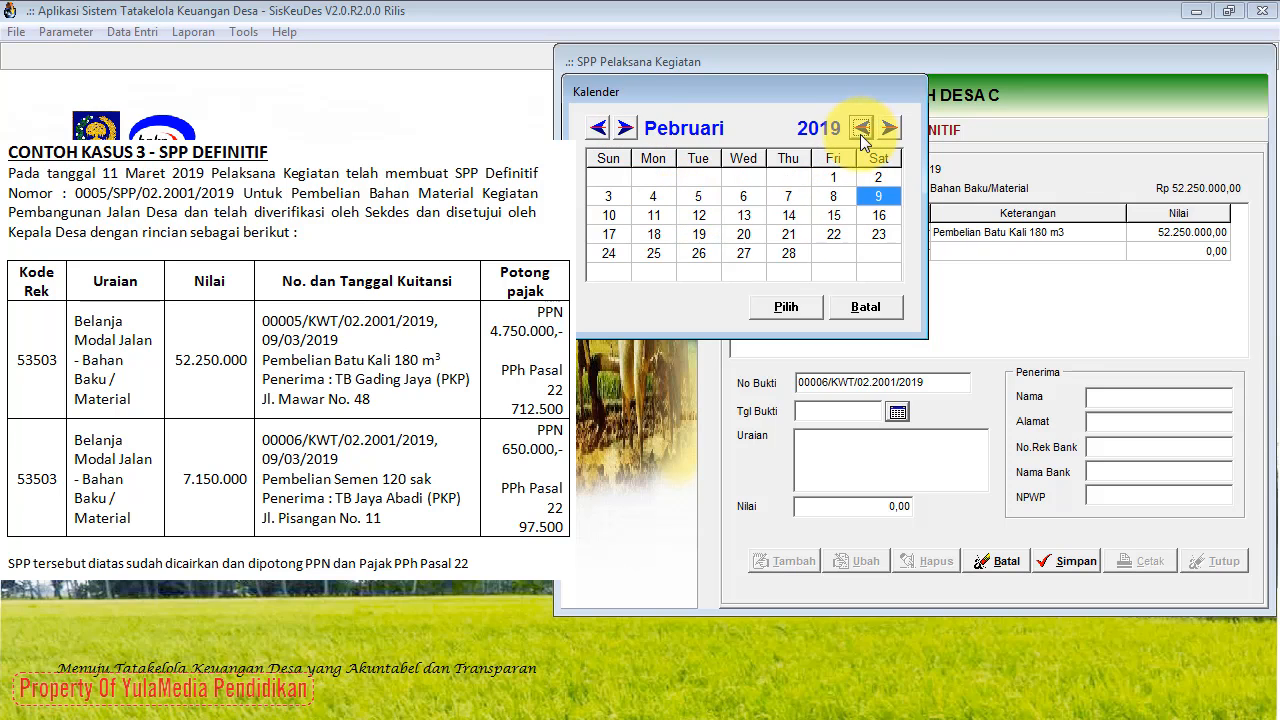
left_click(805, 310)
Step: Describe the receipt as 'Pembelian Semen 120 sak' with a value of 7.150.000
left_click(810, 441)
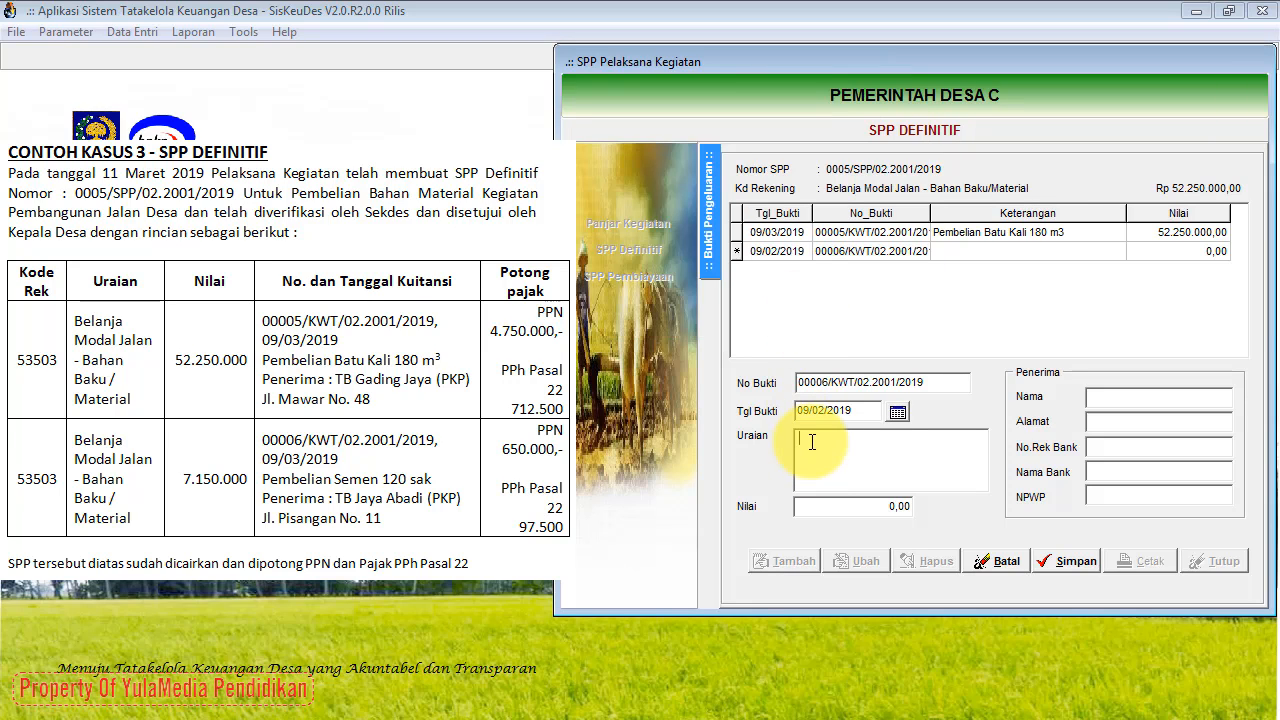
type("pembe")
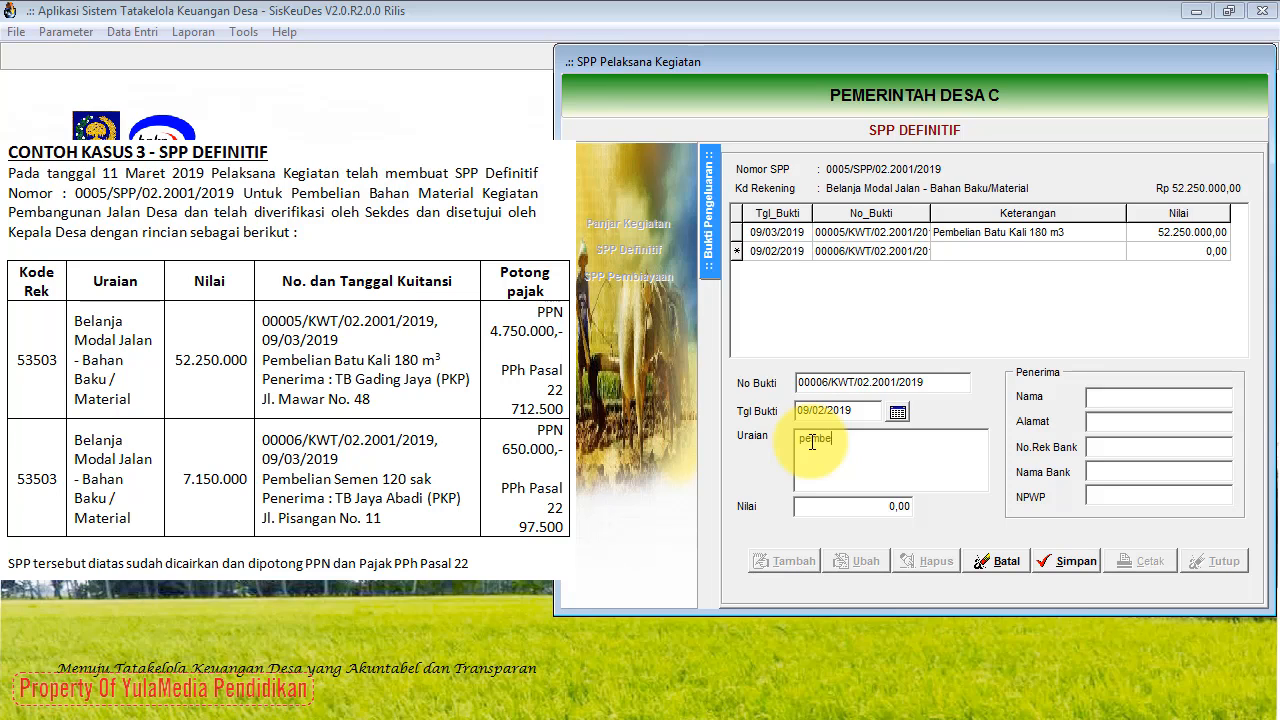
key("BackSpace")
key("BackSpace")
key("BackSpace")
key("BackSpace")
key("BackSpace")
type("Pembelian Semen 120 sak")
left_click(872, 505)
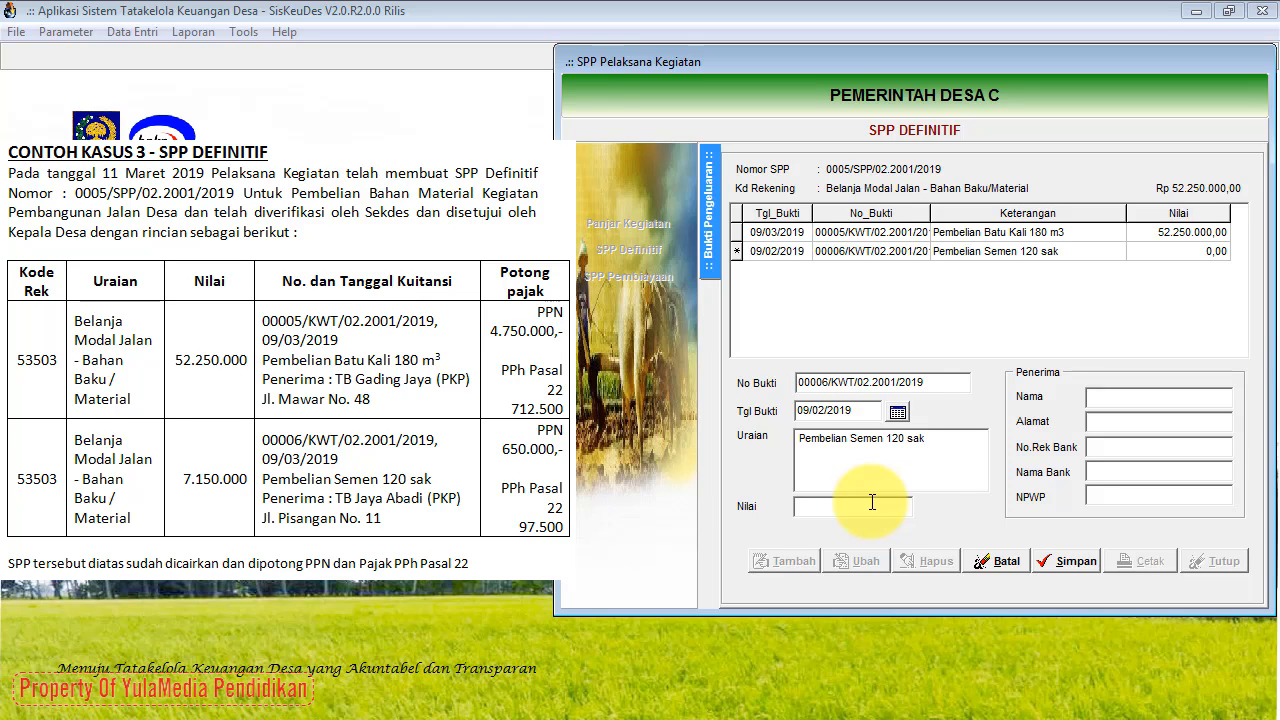
type("7150000")
left_click(929, 453)
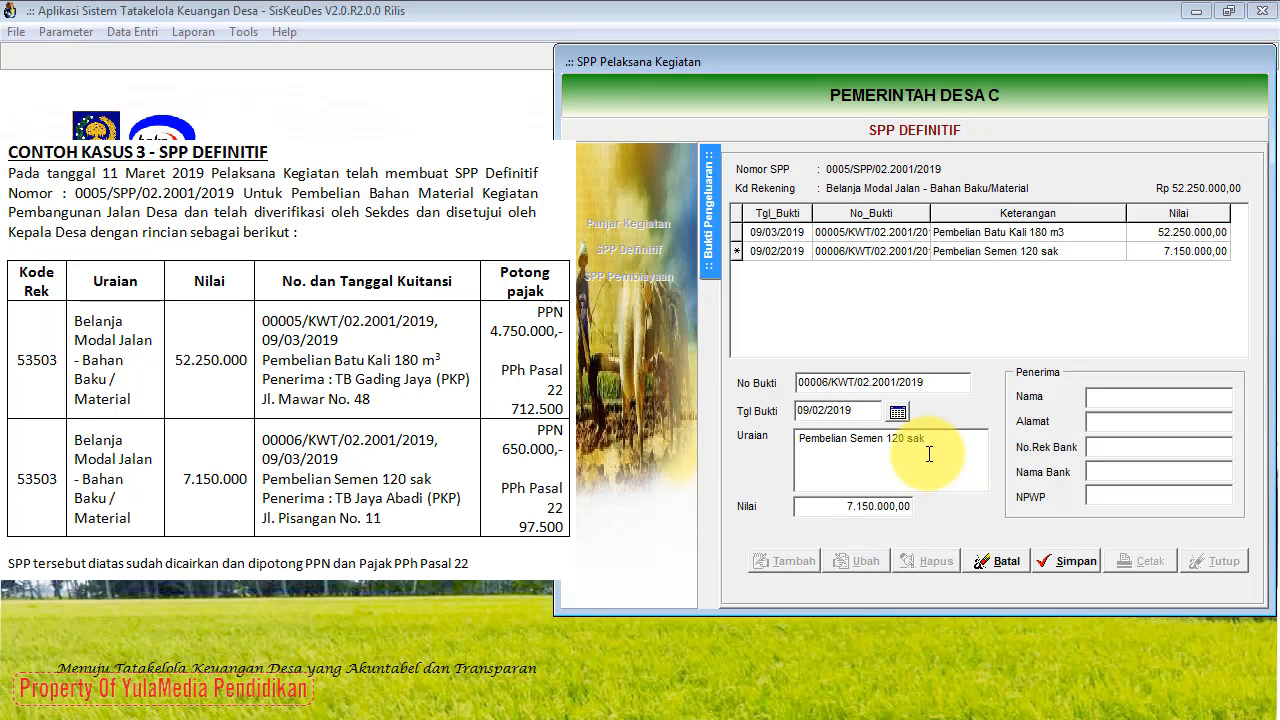
Step: Enter the supplier's name and street address as receipt 00006's recipient and save it
left_click(1094, 399)
type("TB Jaya Abadi (PKP)")
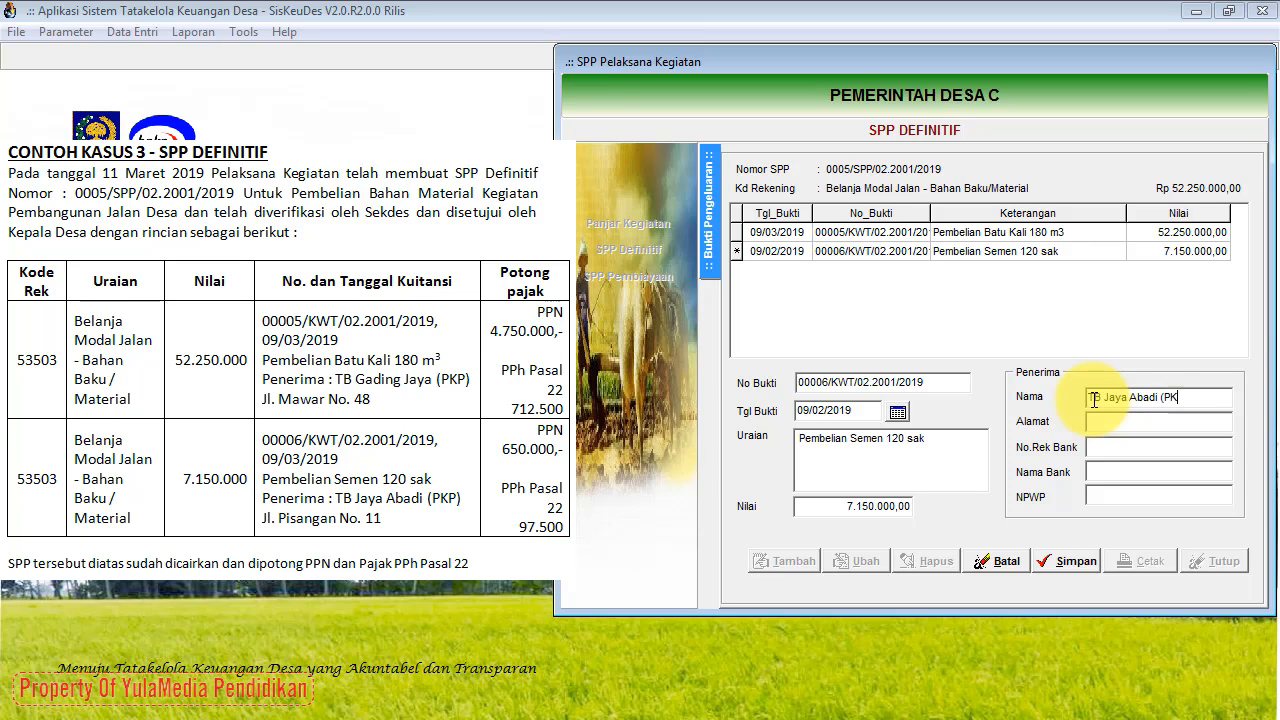
left_click(1150, 425)
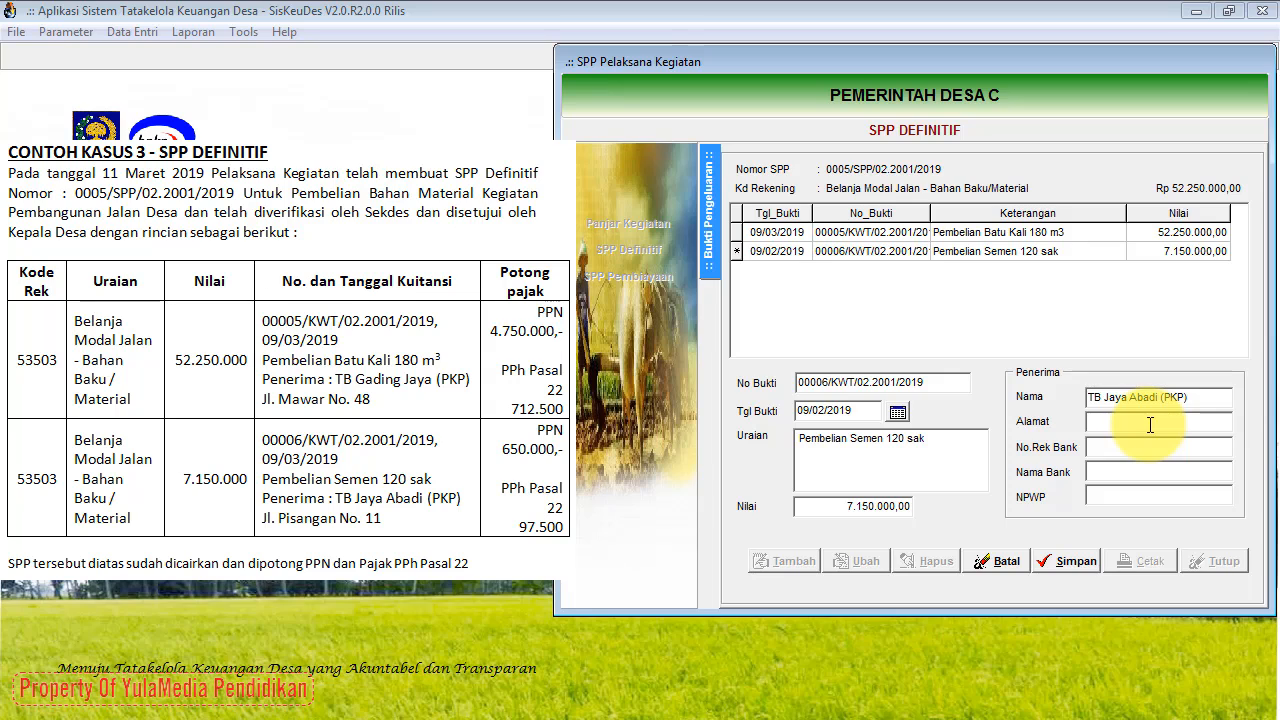
left_click(1077, 565)
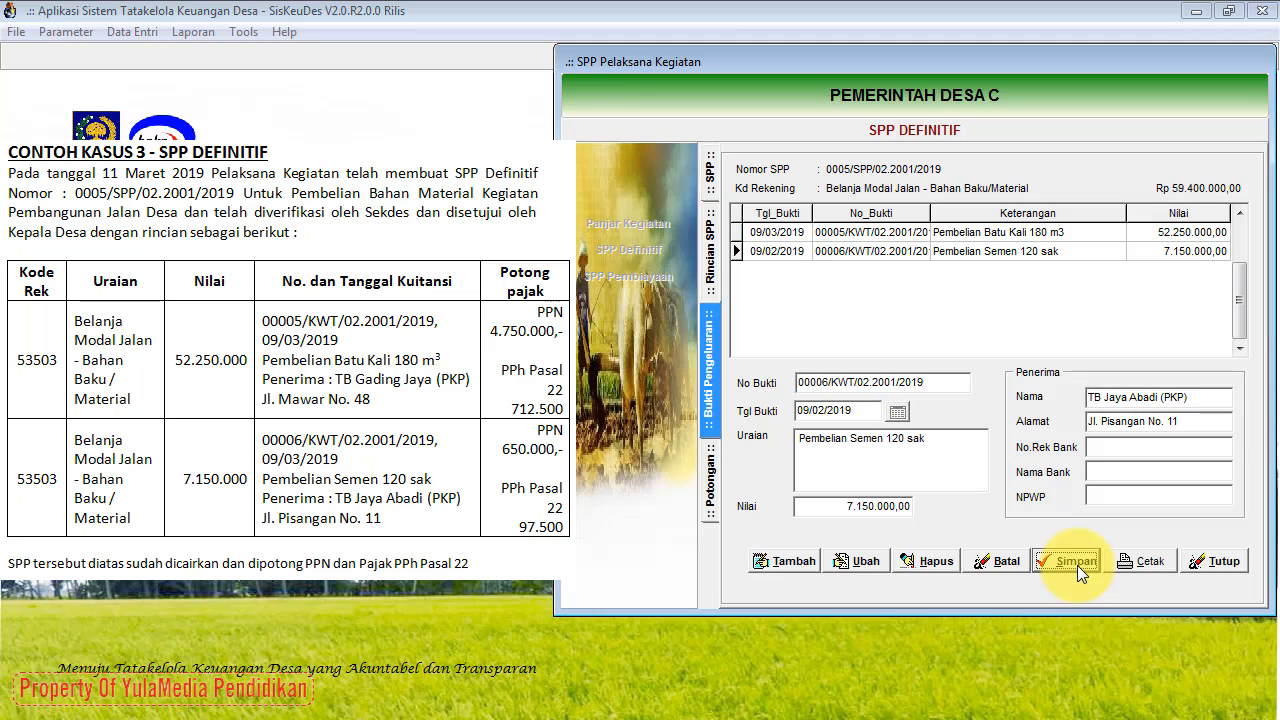
Step: Add a 650.000 PPN Pusat (7.1.1.01) tax deduction to receipt 00006 and save it
left_click(714, 484)
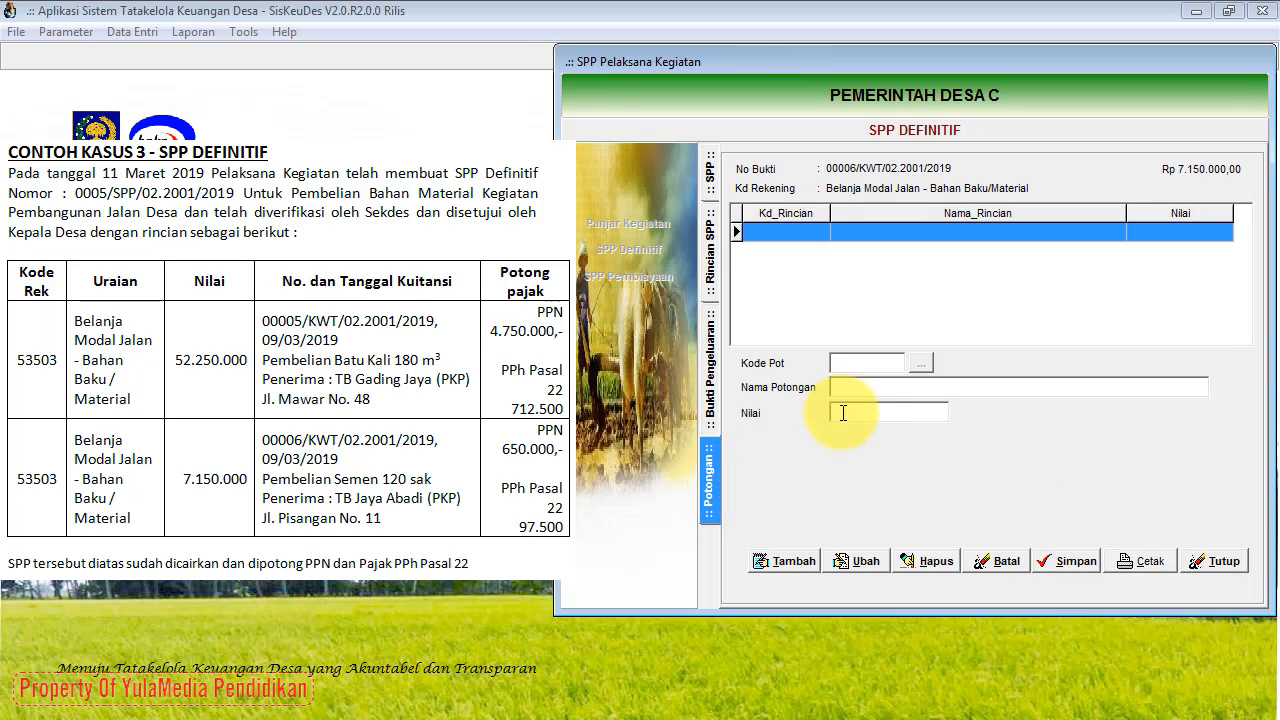
left_click(797, 560)
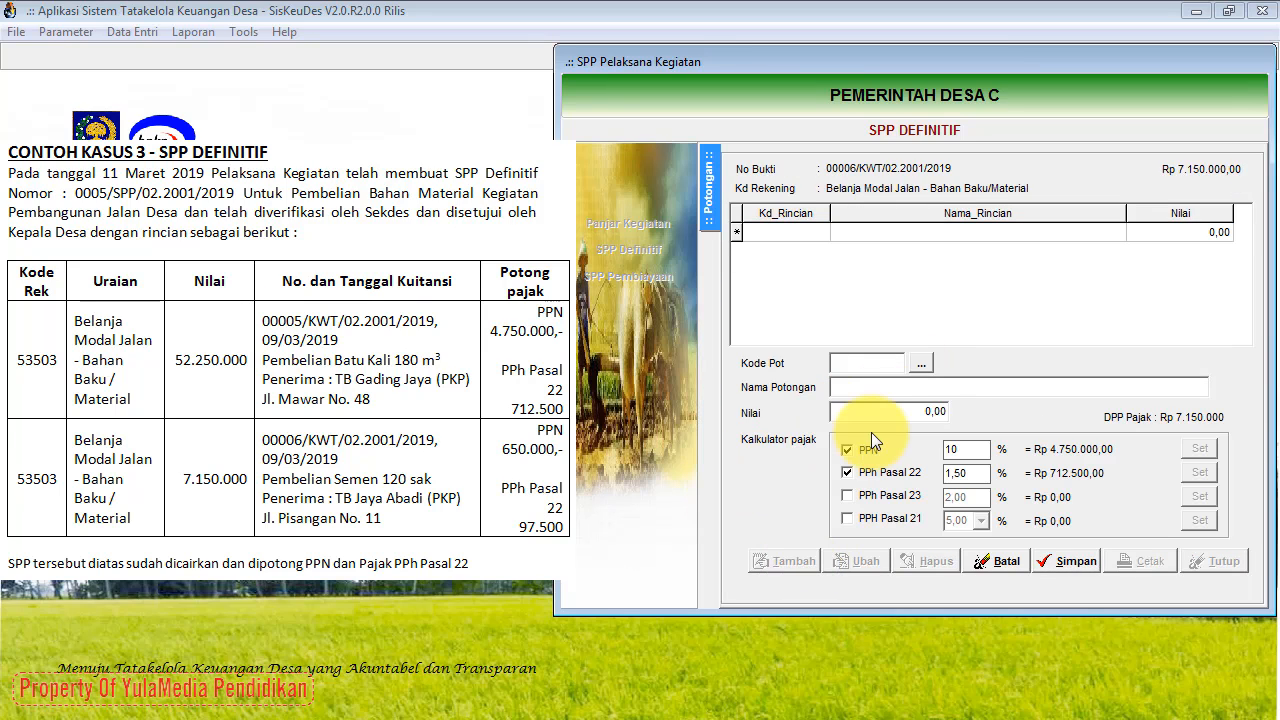
left_click(920, 364)
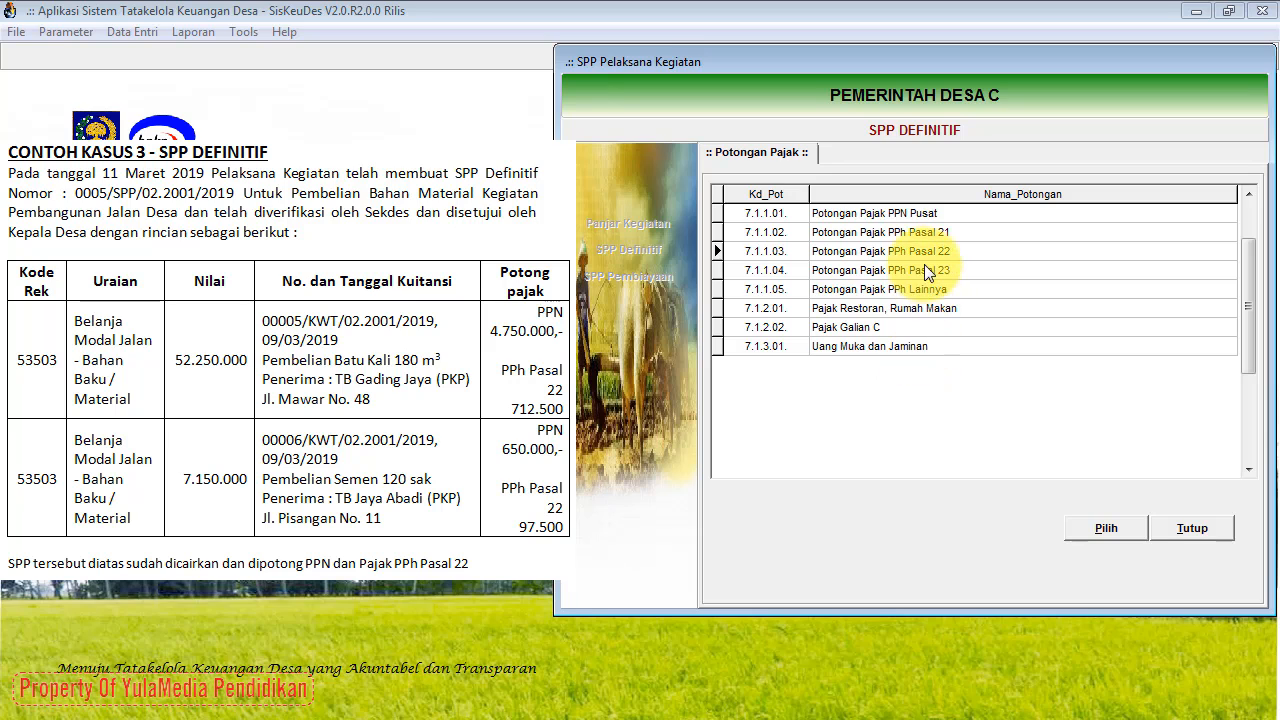
left_click(924, 215)
left_click(1115, 528)
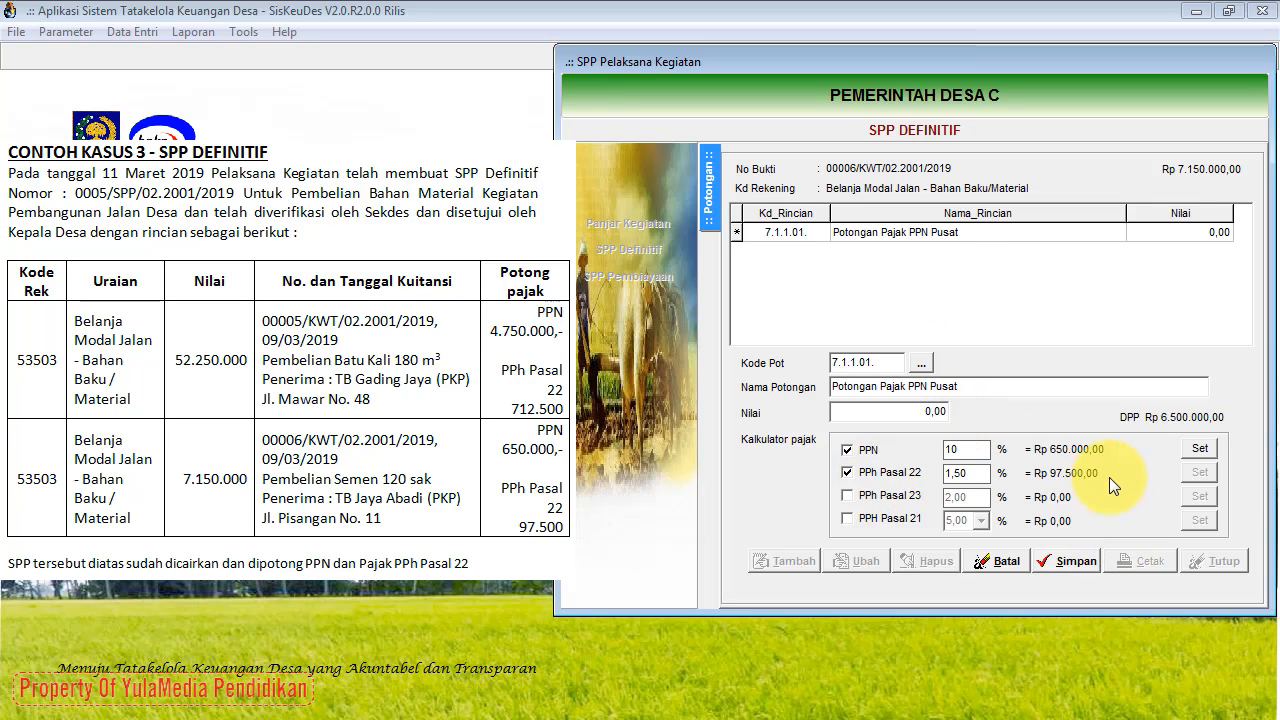
left_click(846, 474)
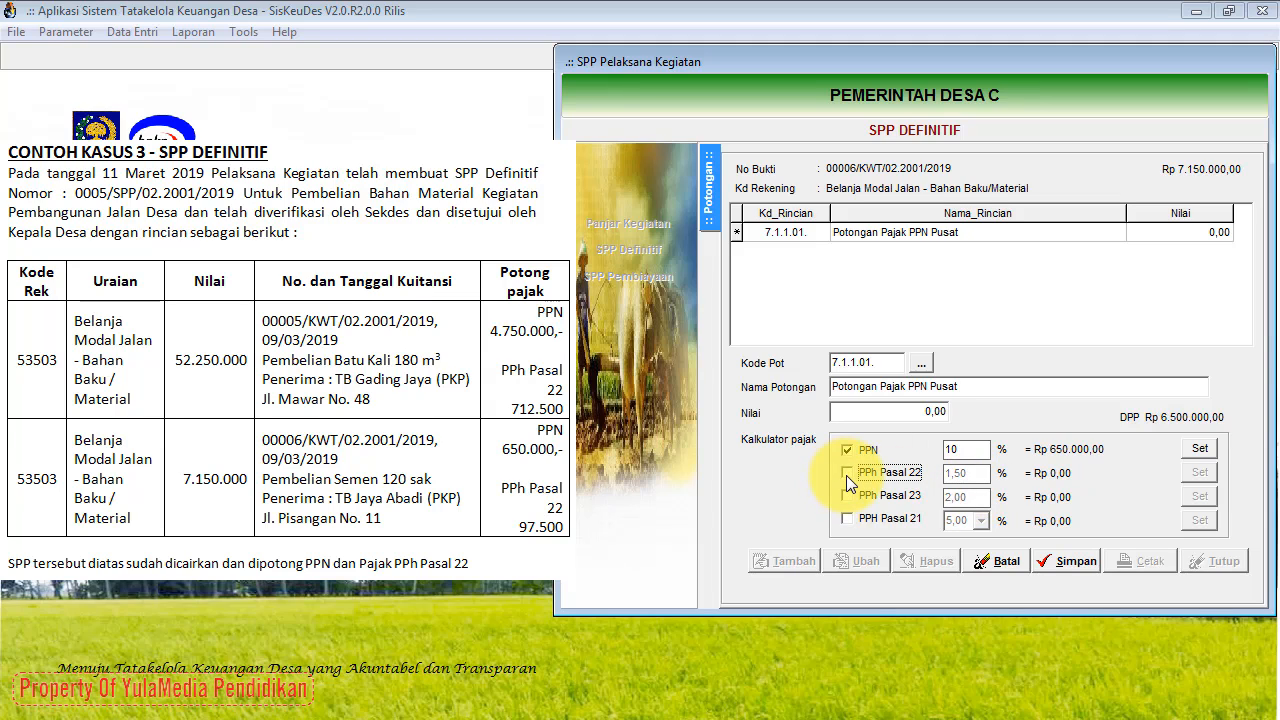
left_click(1209, 454)
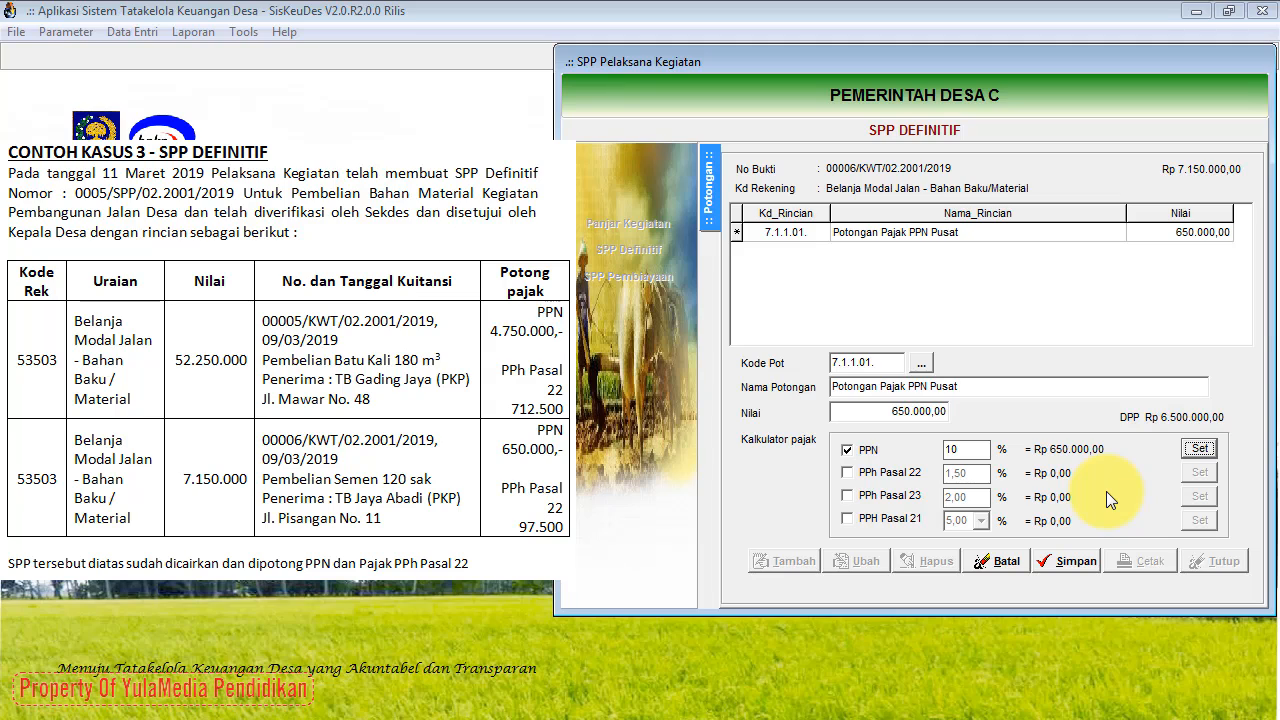
left_click(1069, 559)
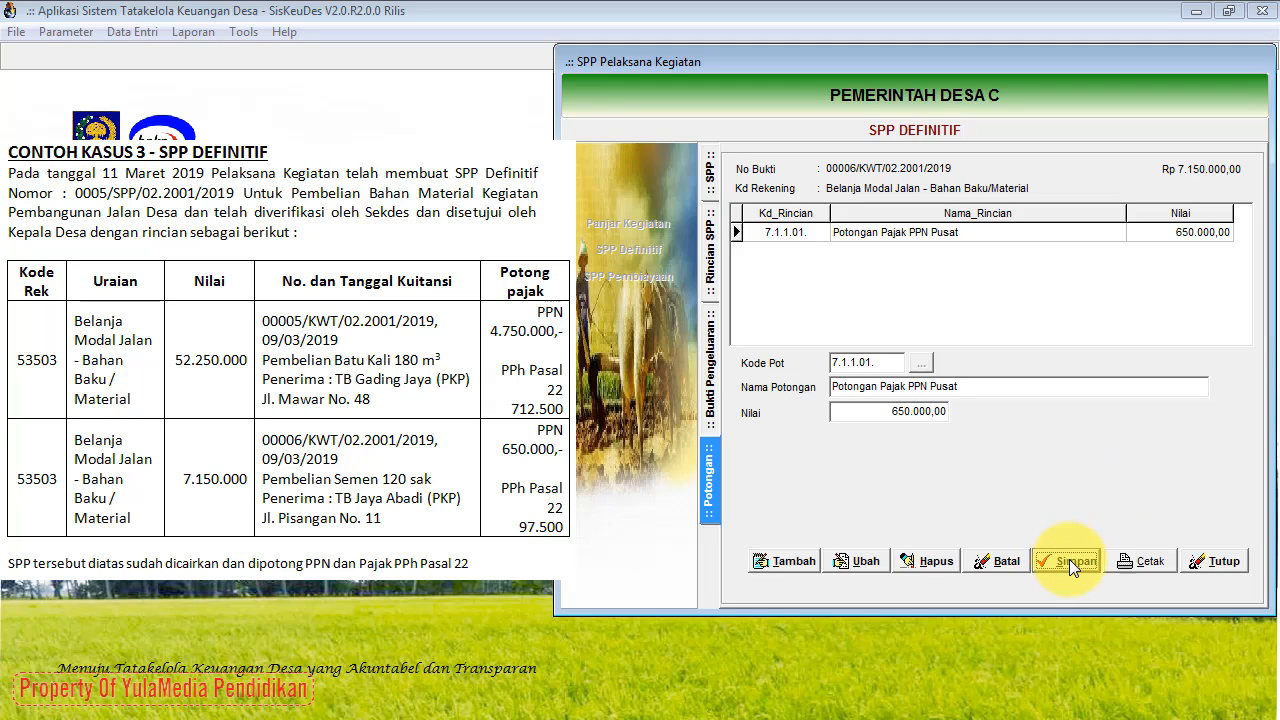
Step: Add and save a 97.500 PPh Pasal 22 (7.1.1.03) deduction, then return to the SPP list
left_click(776, 561)
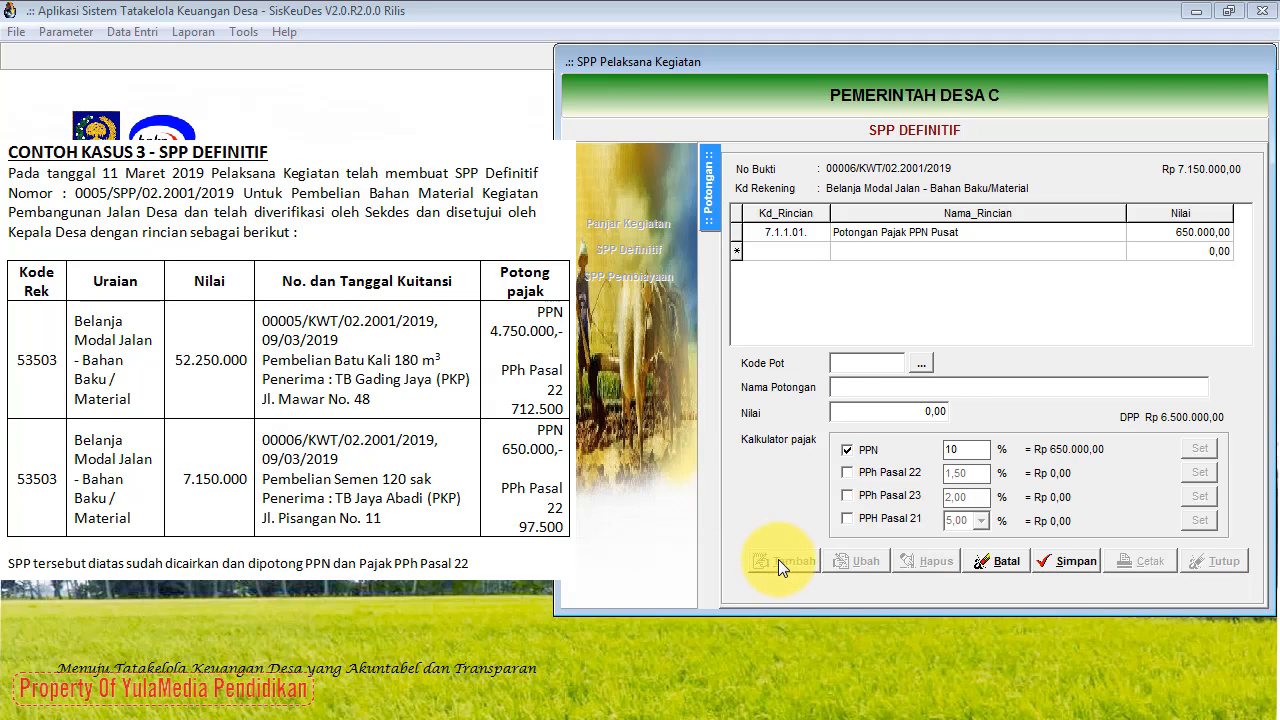
left_click(925, 366)
left_click(913, 253)
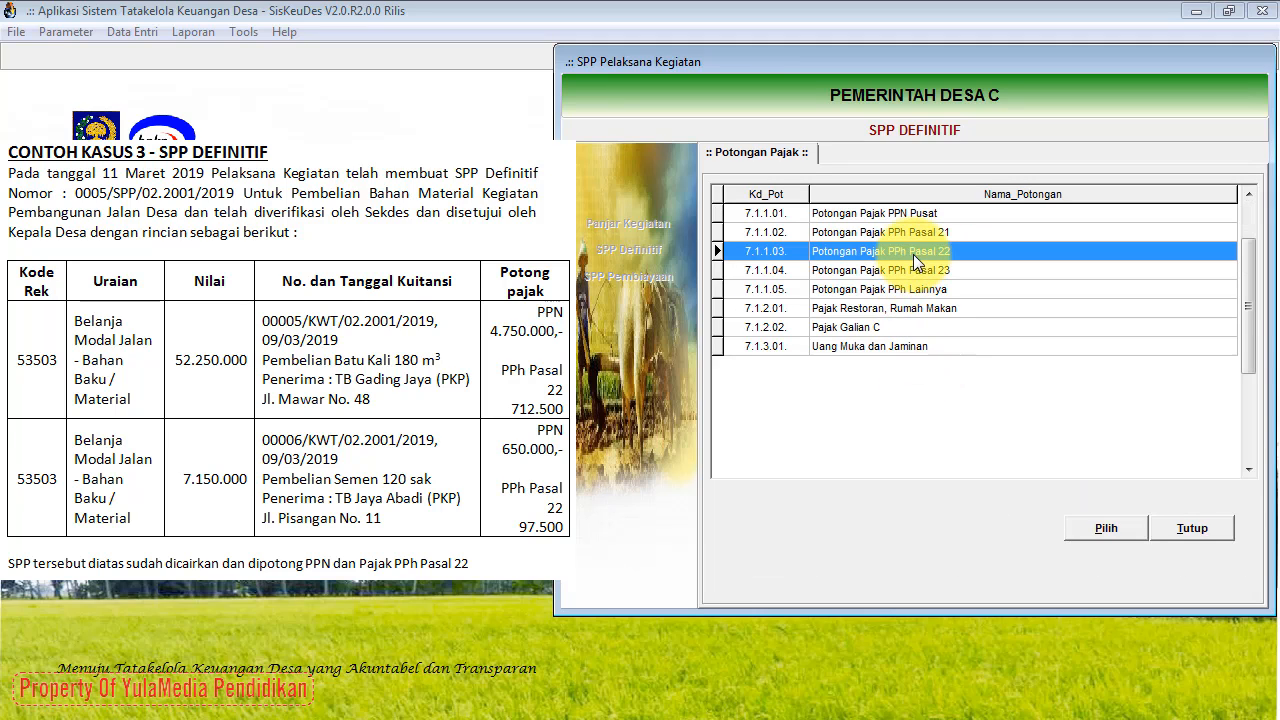
left_click(1084, 528)
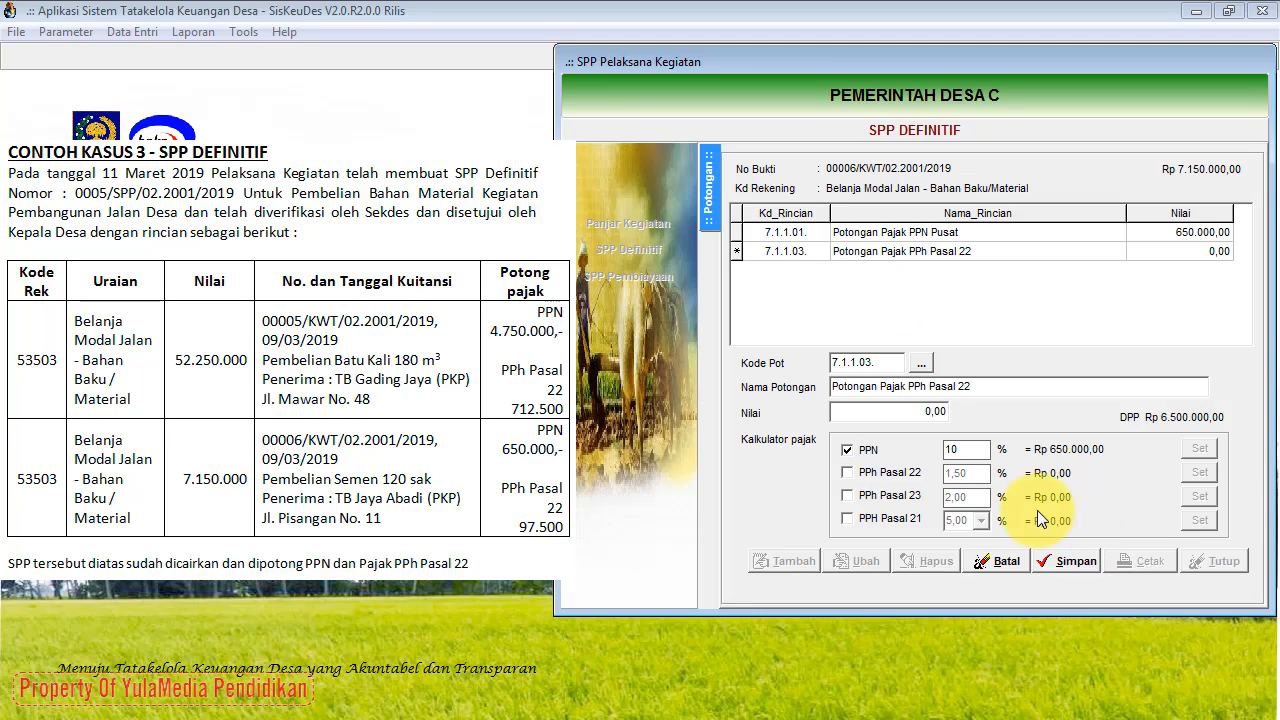
left_click(848, 473)
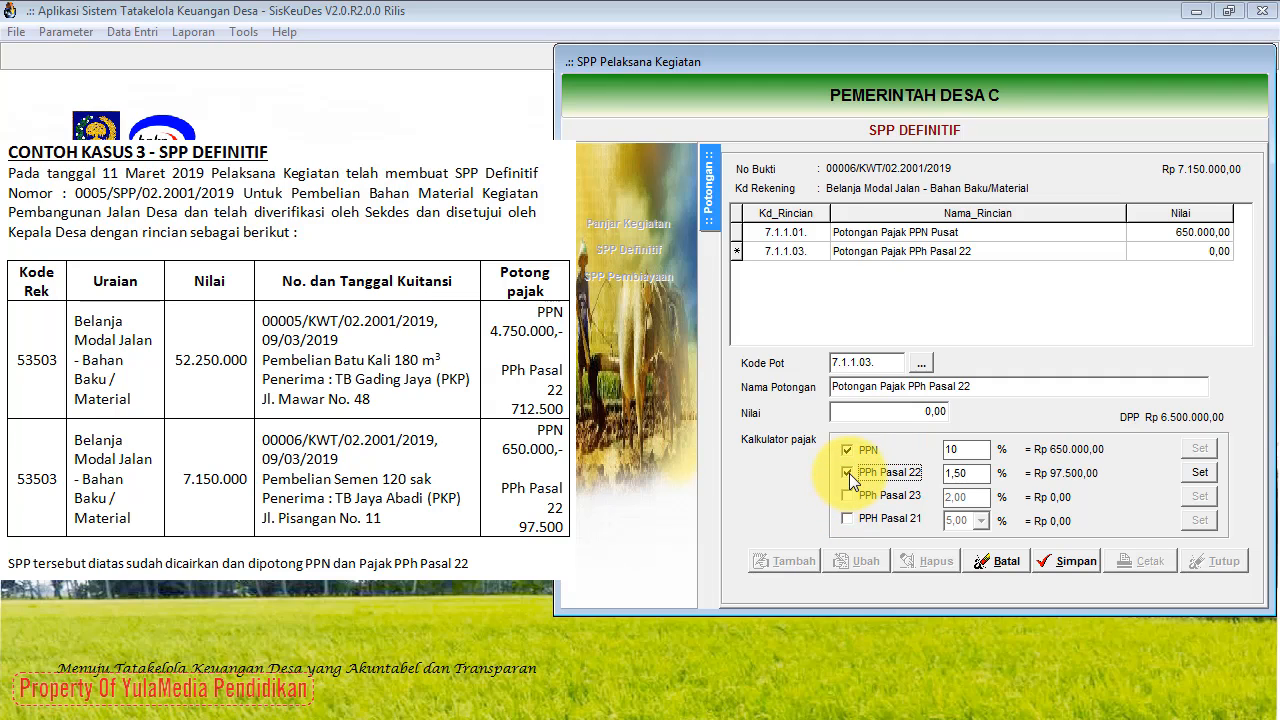
left_click(848, 451)
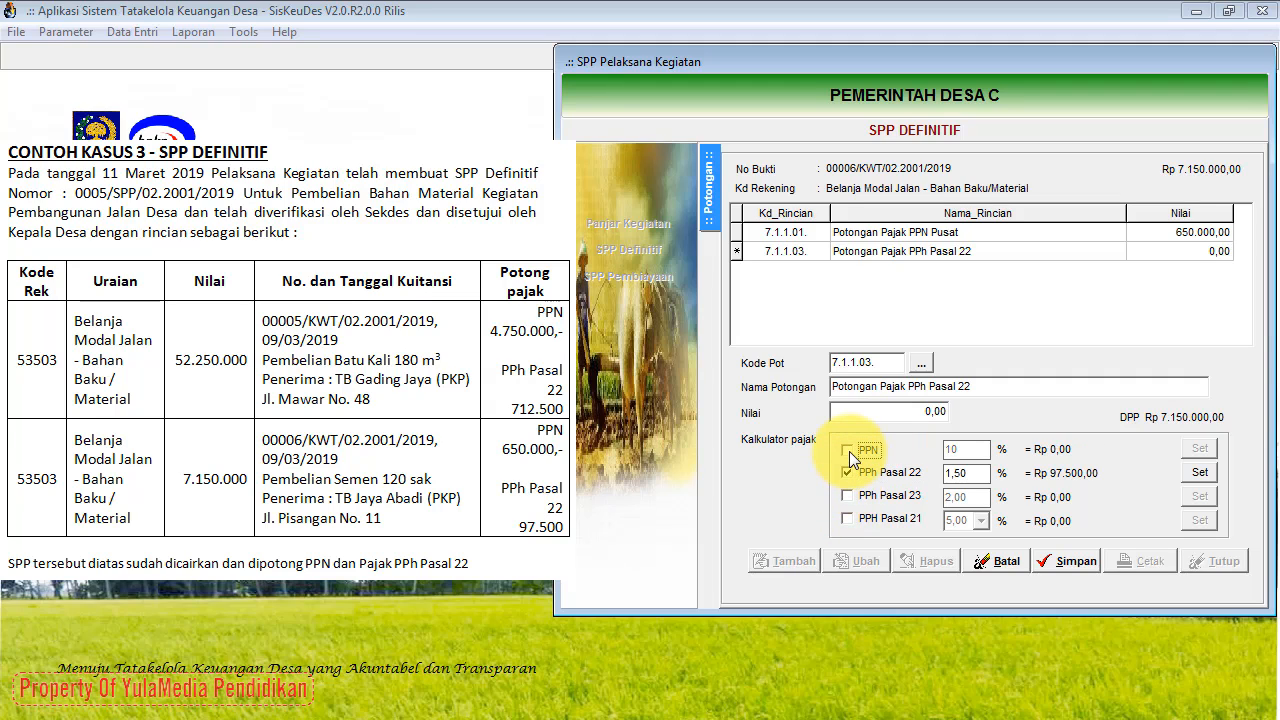
left_click(1194, 472)
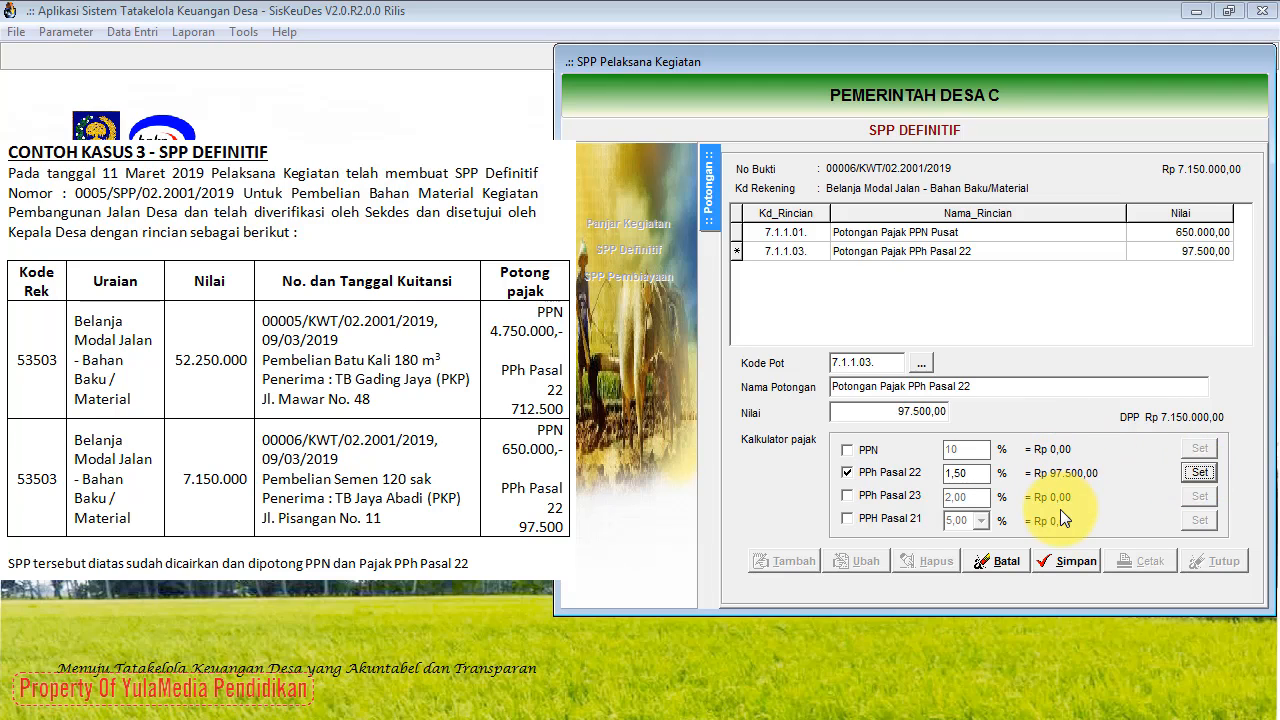
left_click(1062, 561)
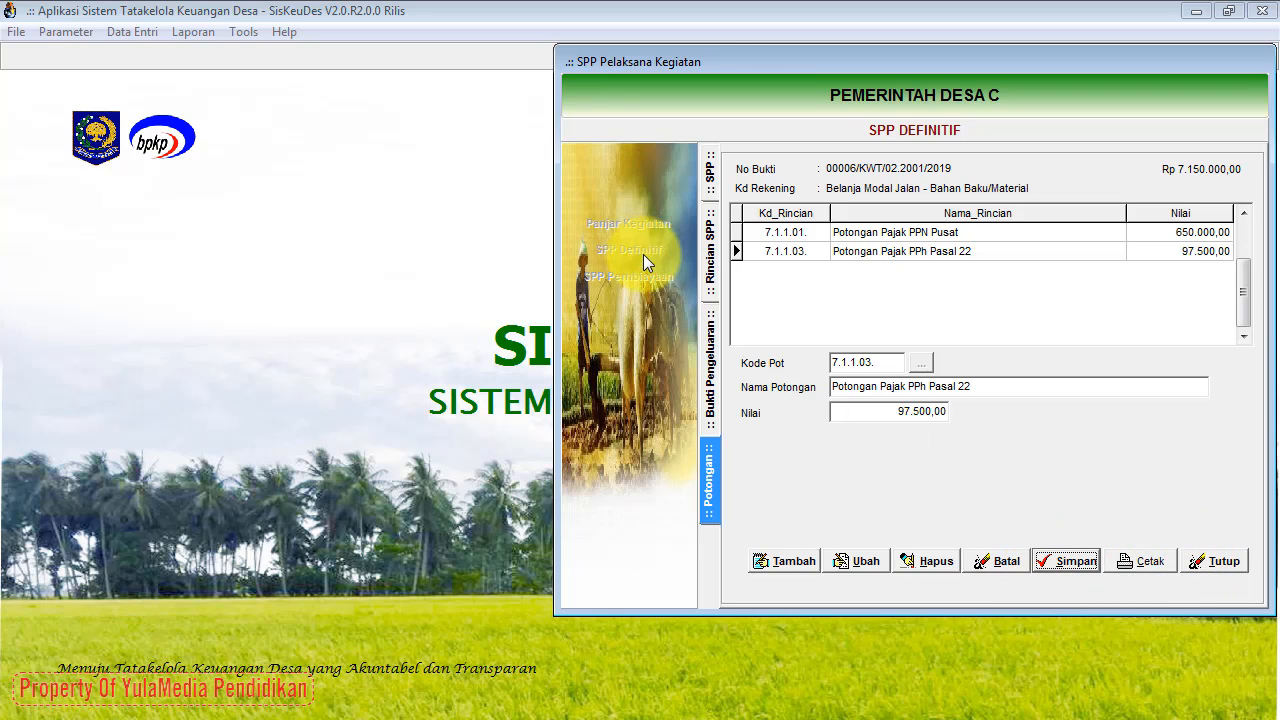
left_click(712, 184)
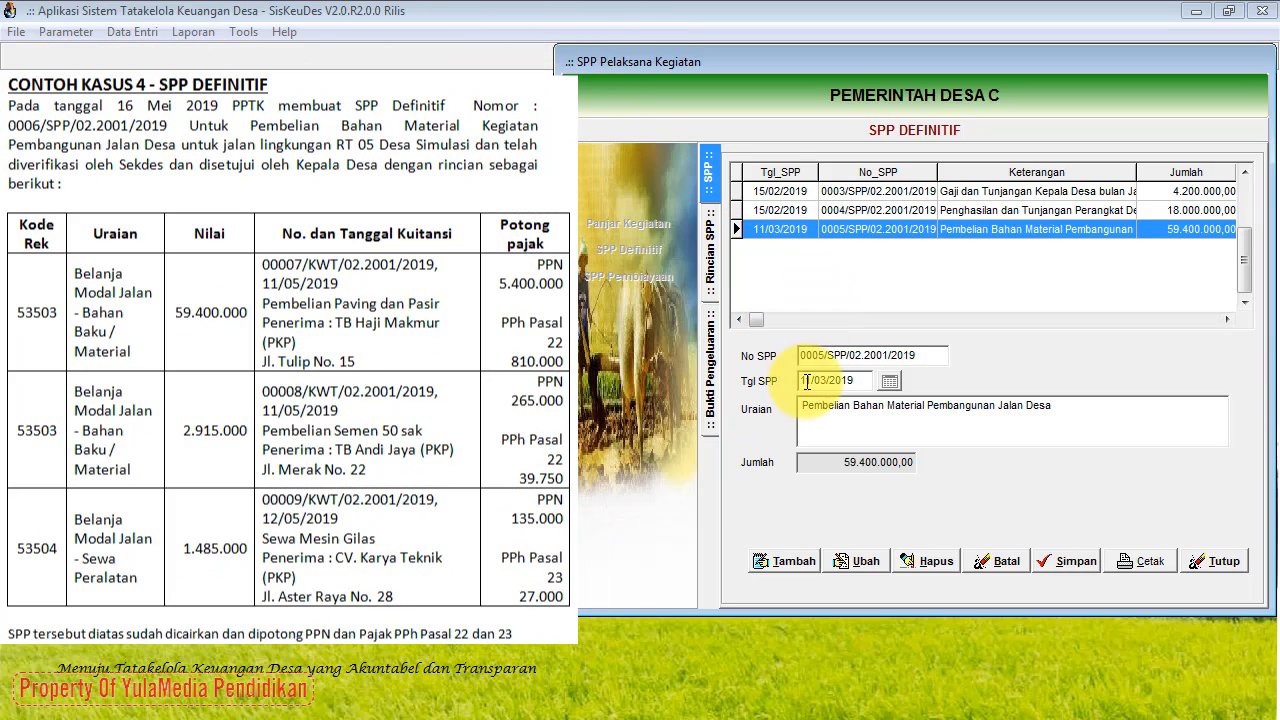
Step: Create SPP 0006/SPP/02.2001/2019 dated 16/05/2019, described 'Pembelian Bahan Baku Material Pembangunan Jalan Desa'
left_click(781, 560)
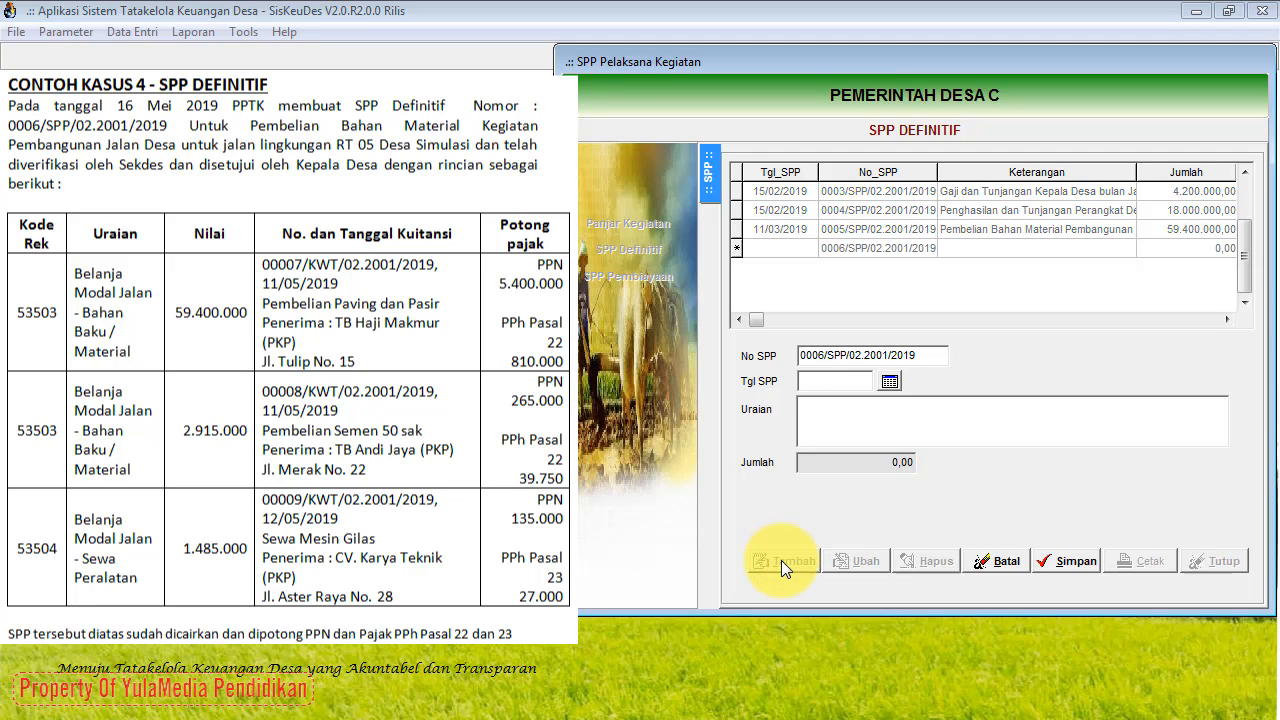
left_click(890, 382)
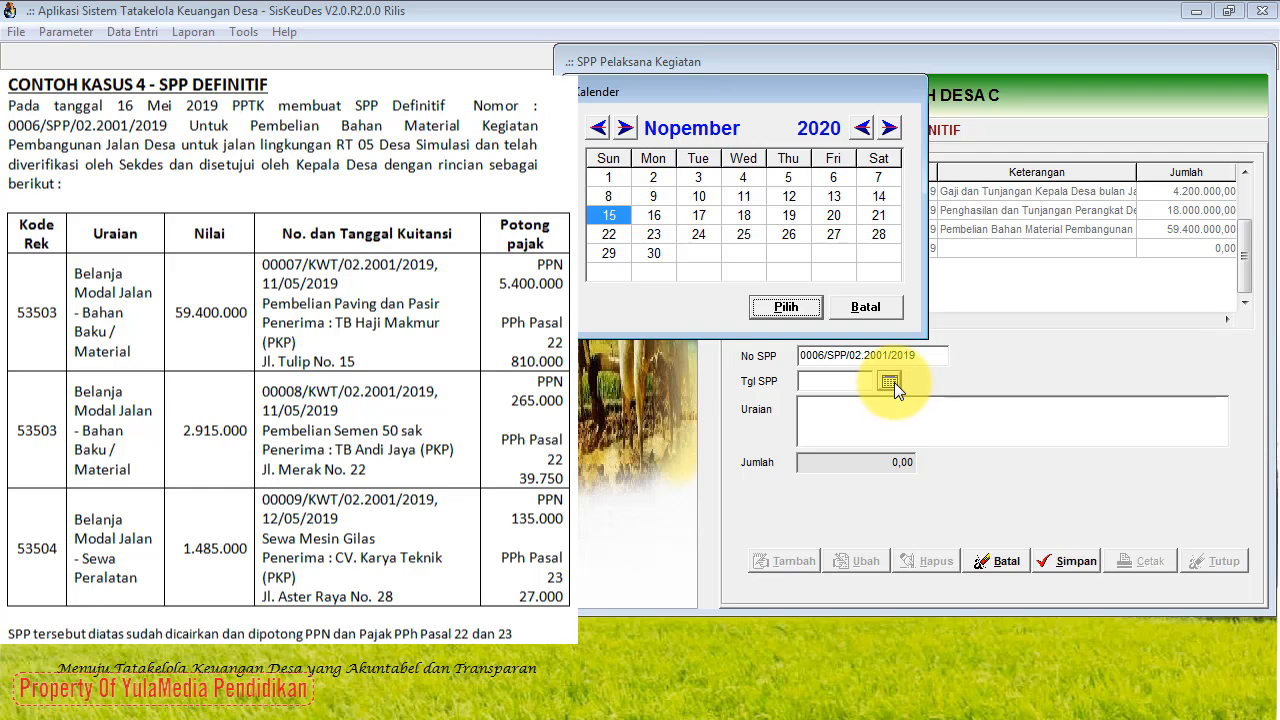
left_click(599, 132)
left_click(599, 132)
left_click(599, 132)
left_click(599, 132)
left_click(599, 132)
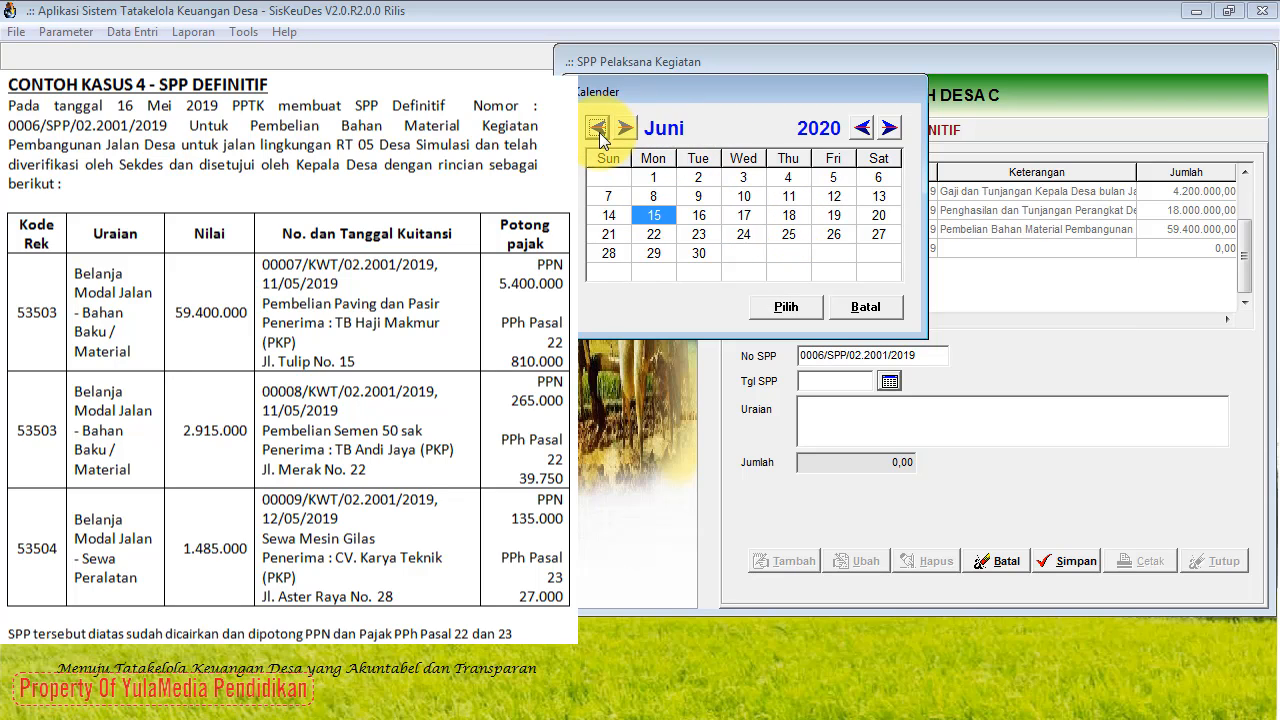
left_click(599, 132)
left_click(878, 215)
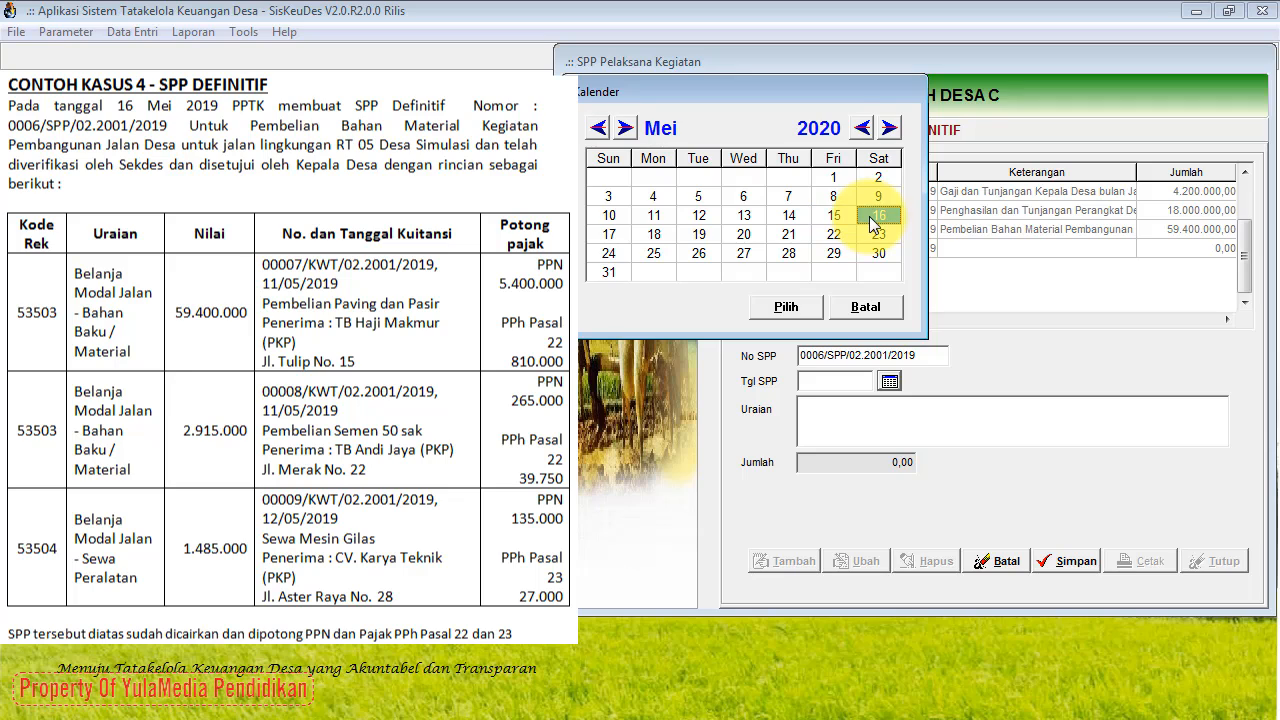
left_click(861, 128)
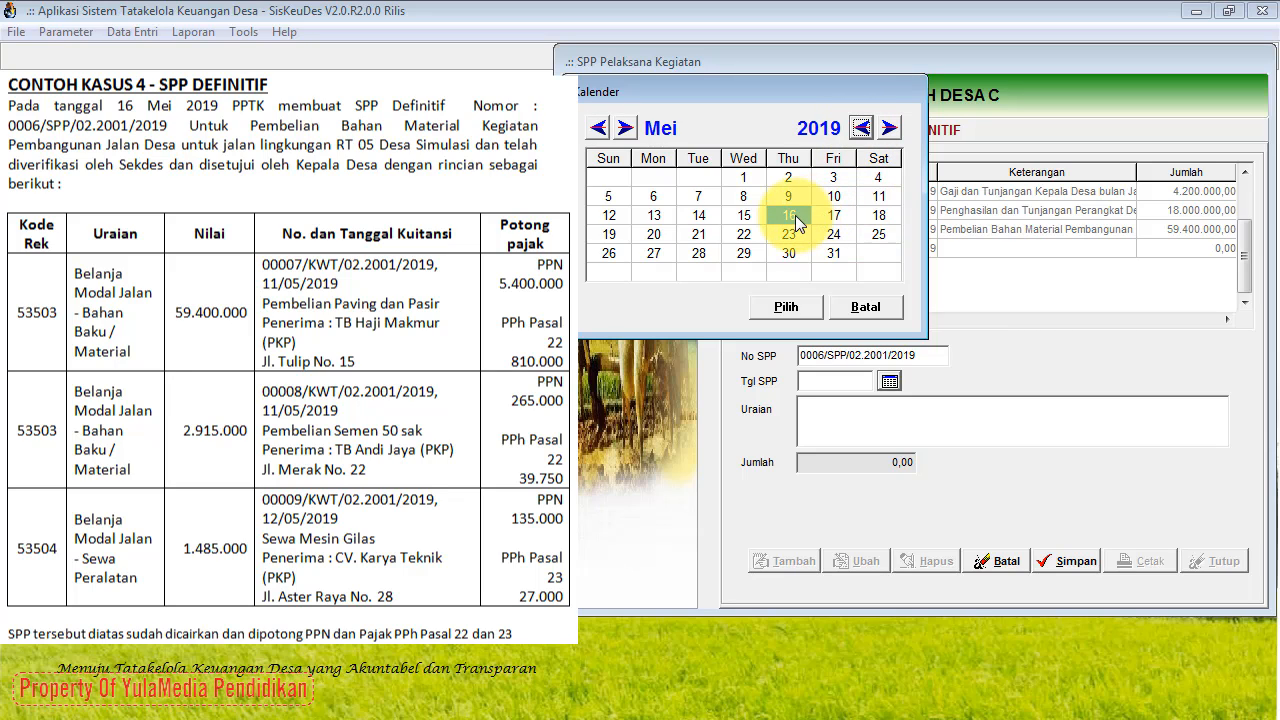
left_click(786, 307)
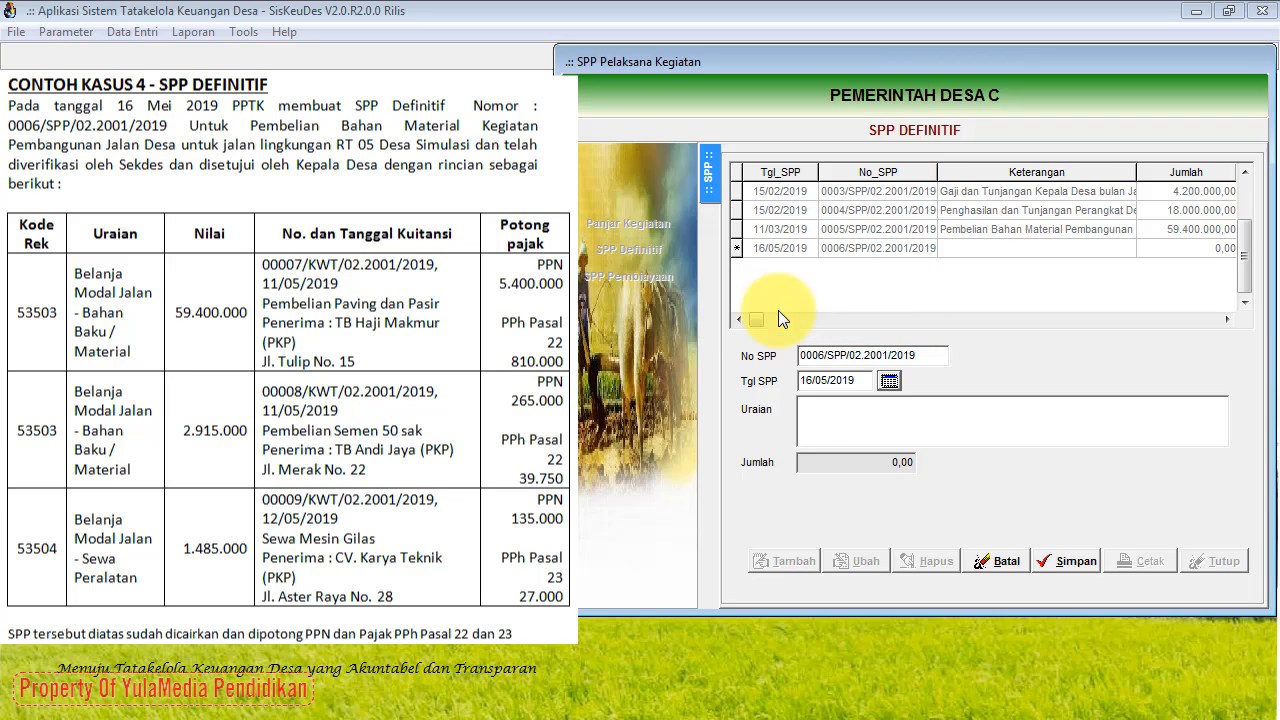
left_click(811, 416)
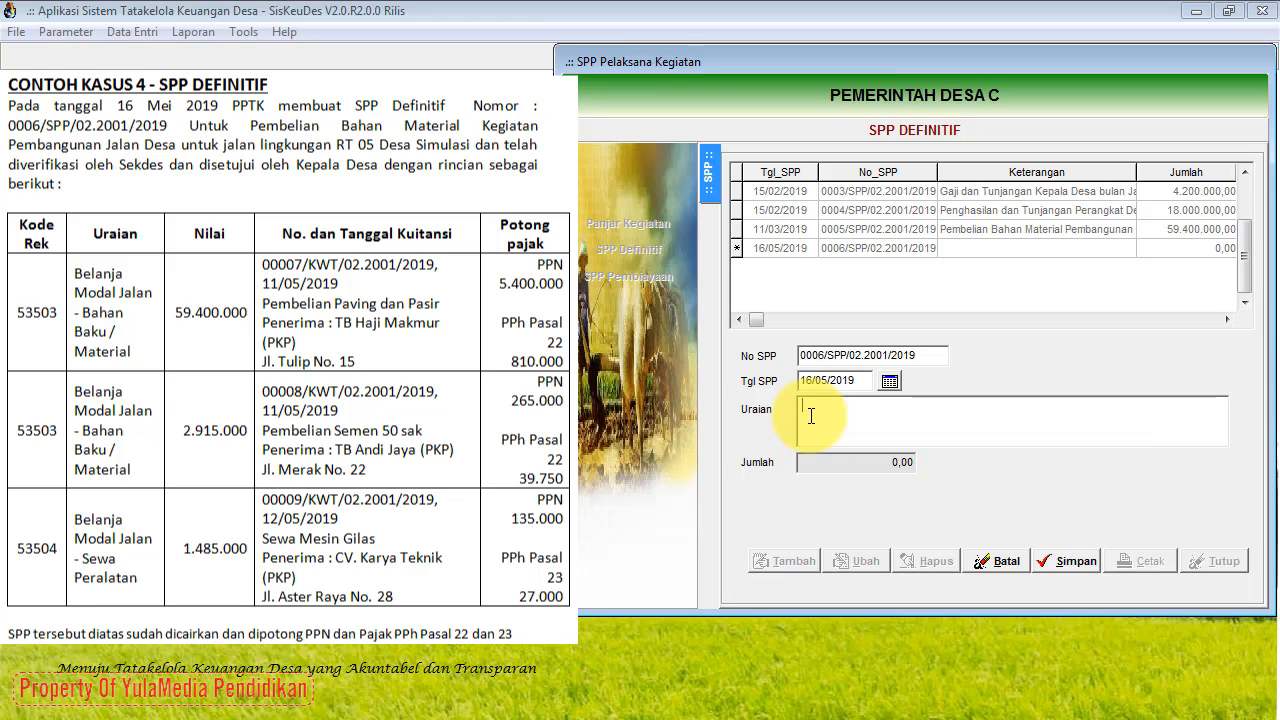
type("Pembelian Bahan Baku Materi")
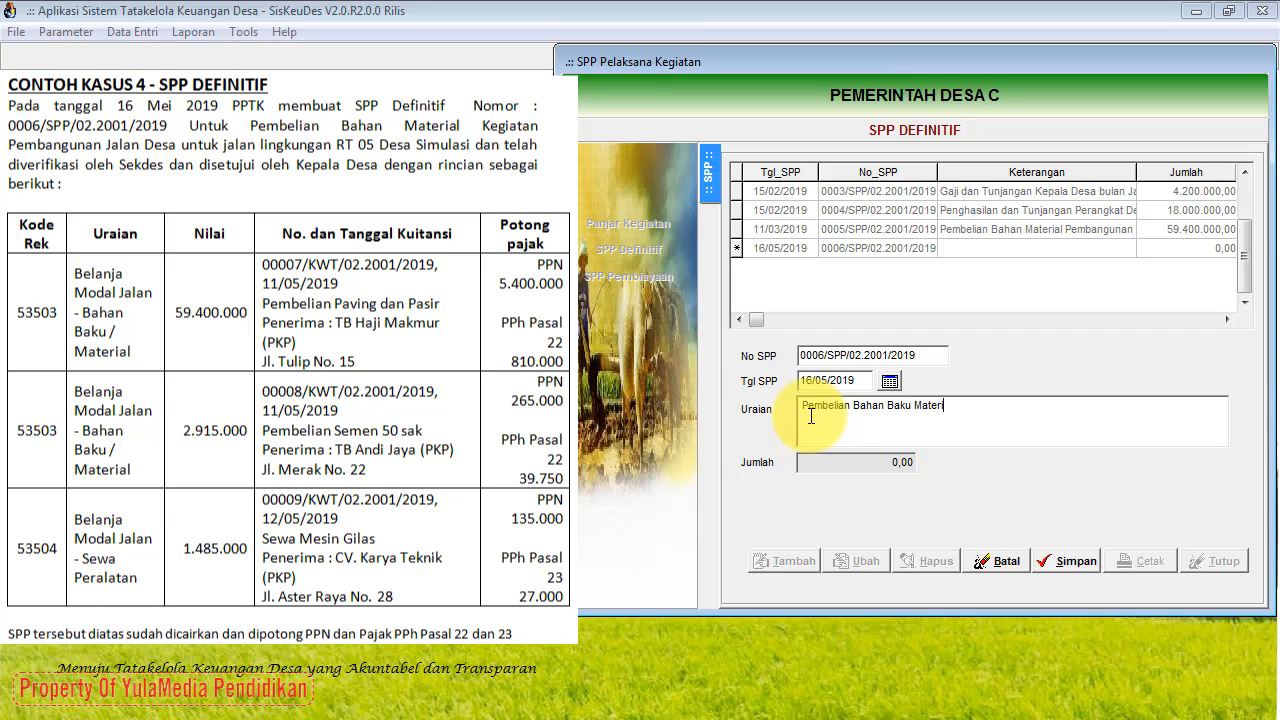
type("al Pembangunan ")
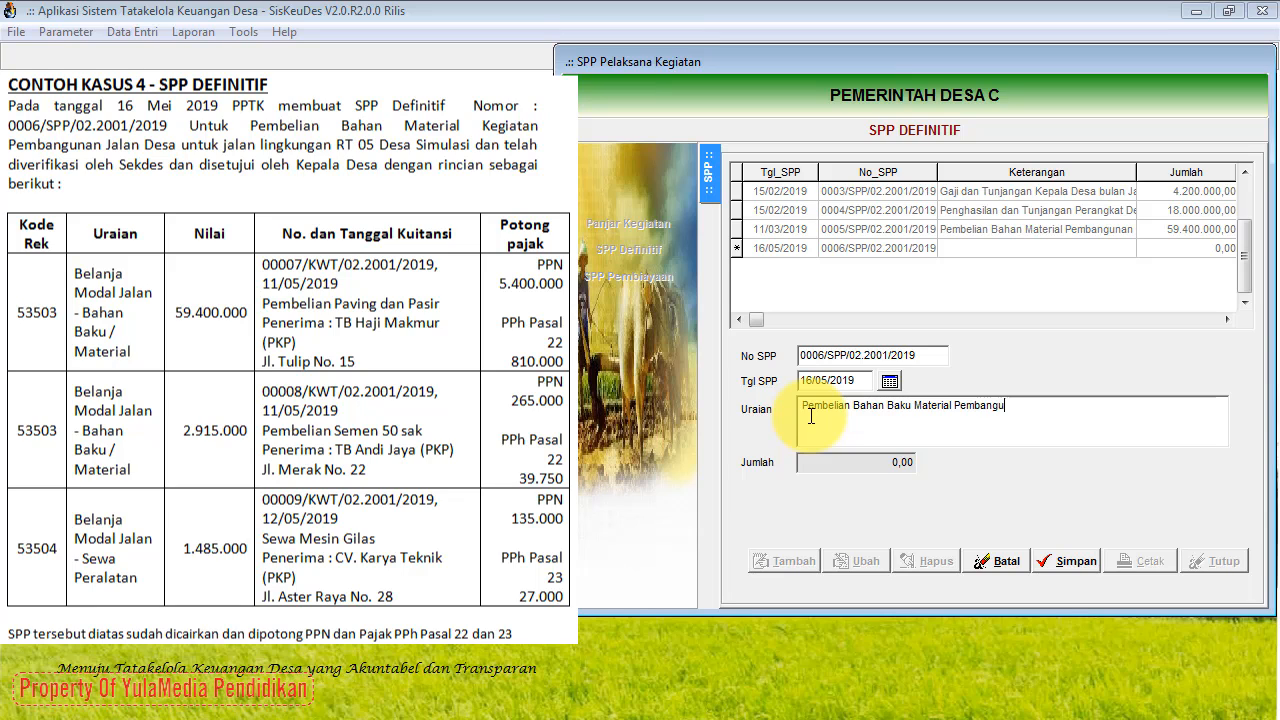
type("Jalan Desa")
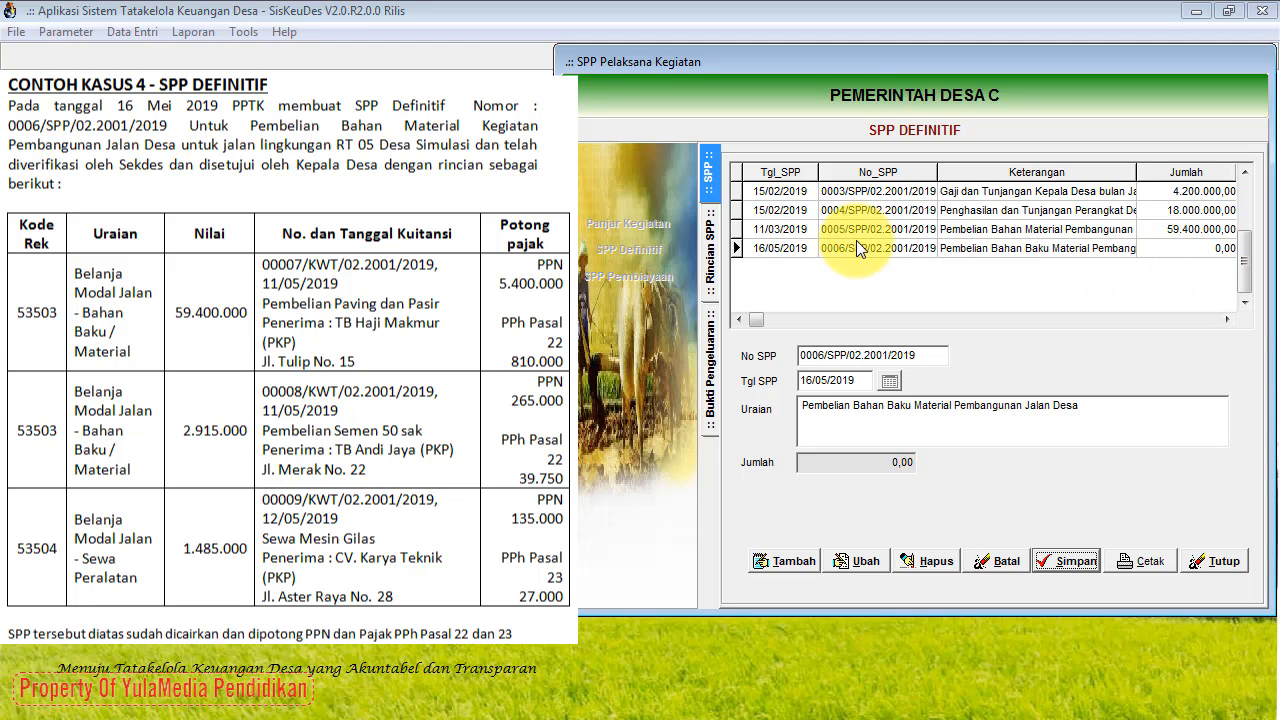
Step: Add and save detail line 5.3.5.03 Bahan Baku/Material from the Jalan Desa activity to SPP 0006
left_click(711, 260)
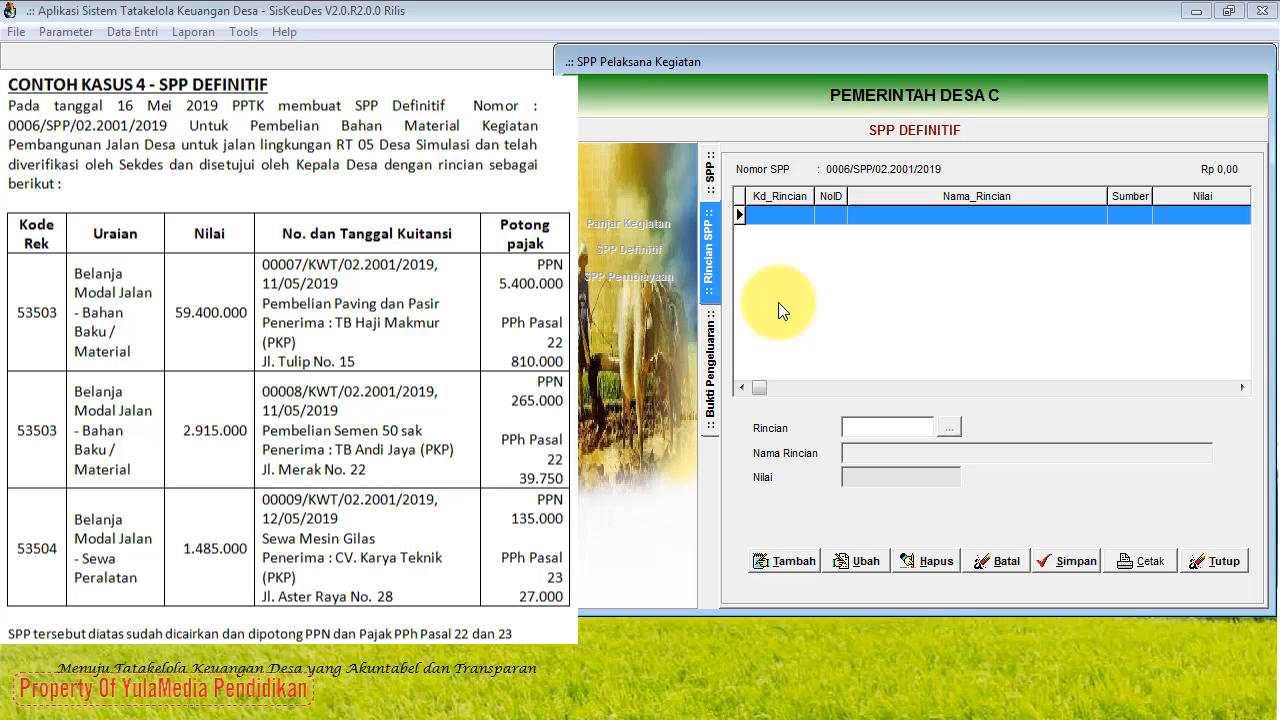
left_click(775, 566)
left_click(952, 429)
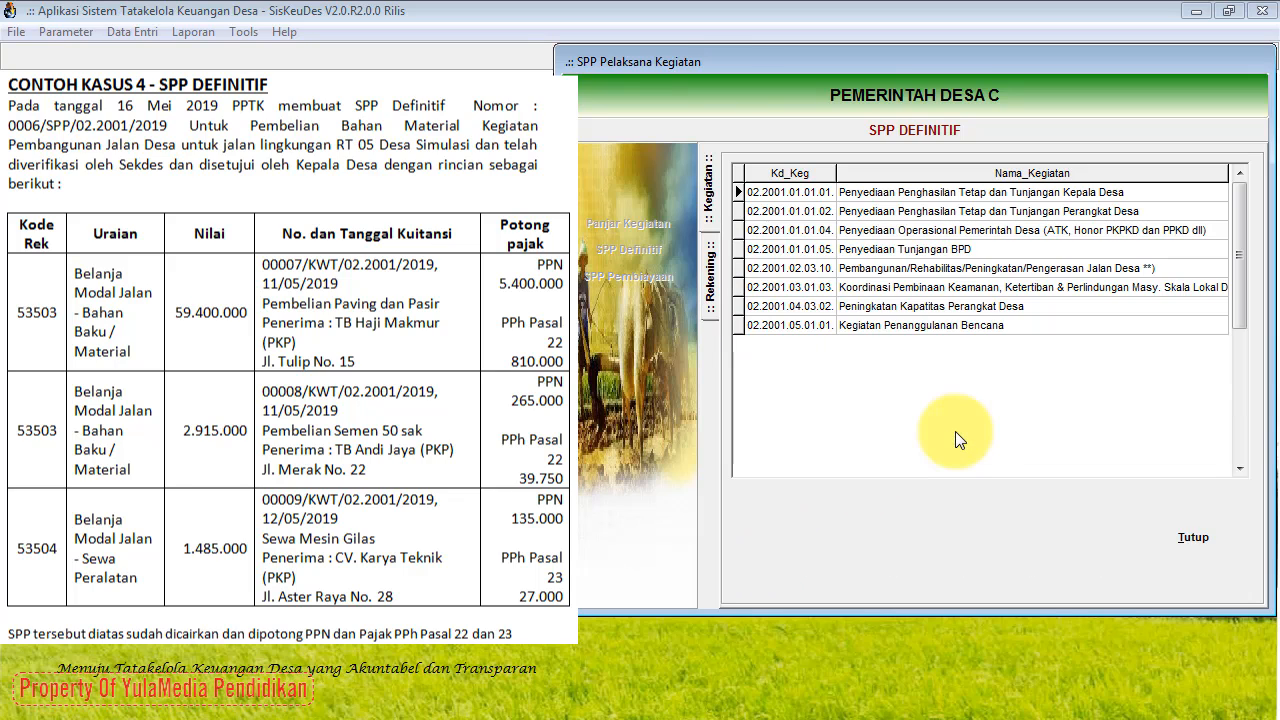
left_click(969, 270)
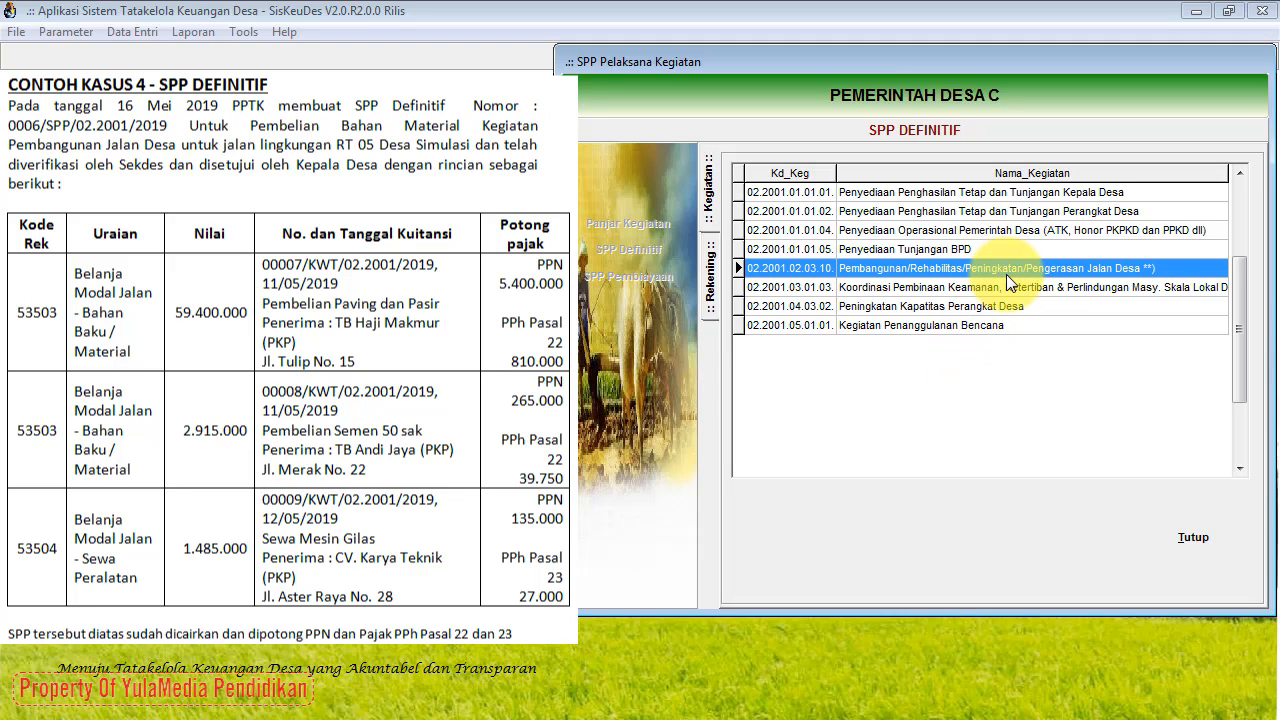
double_click(1086, 267)
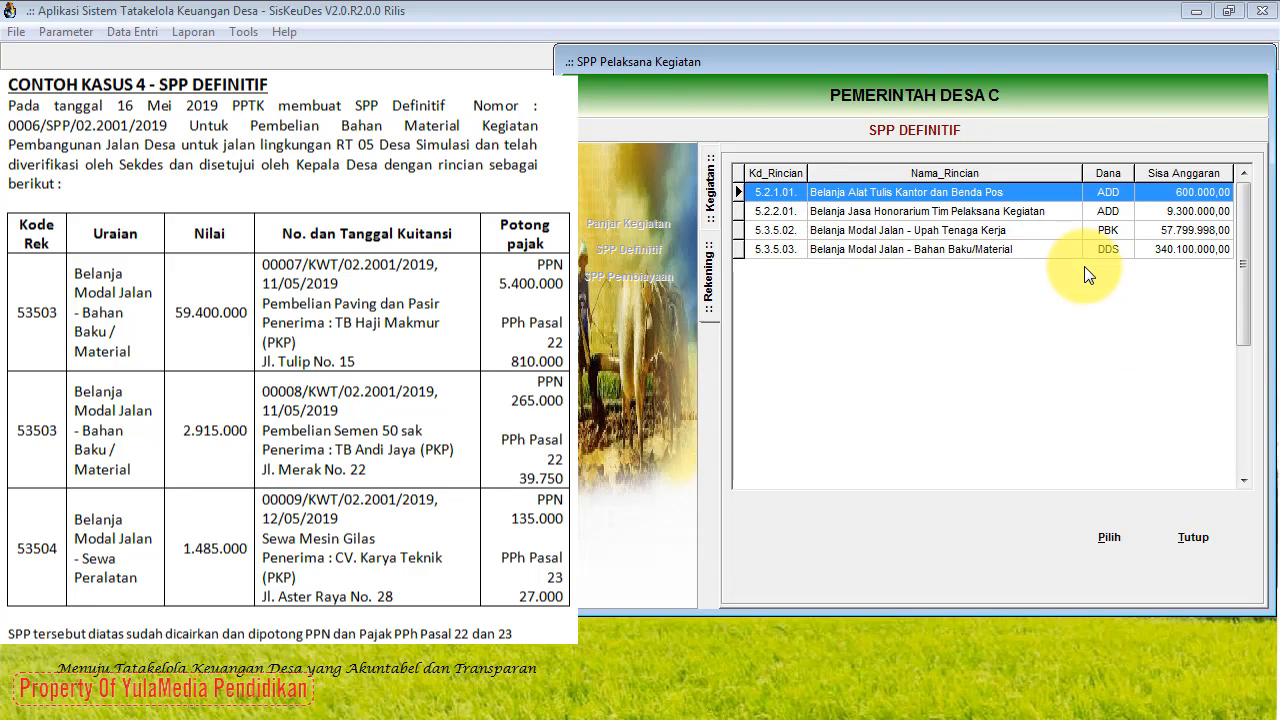
left_click(995, 248)
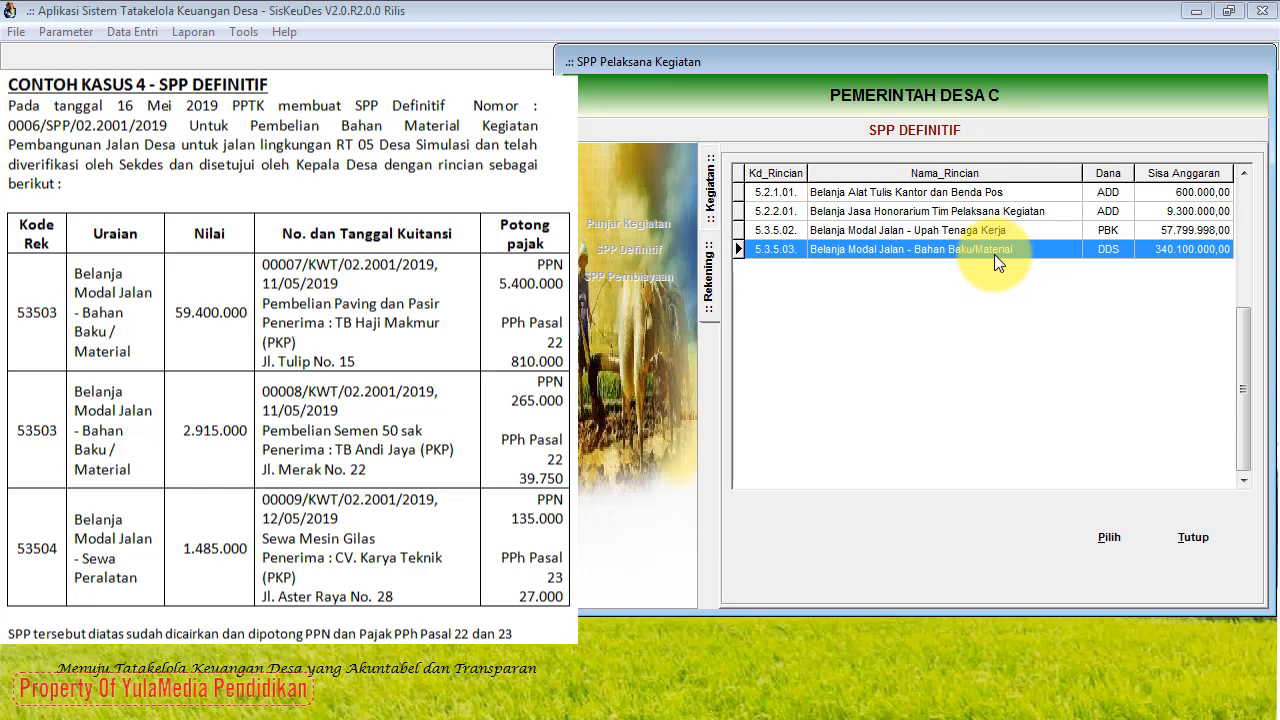
left_click(1109, 538)
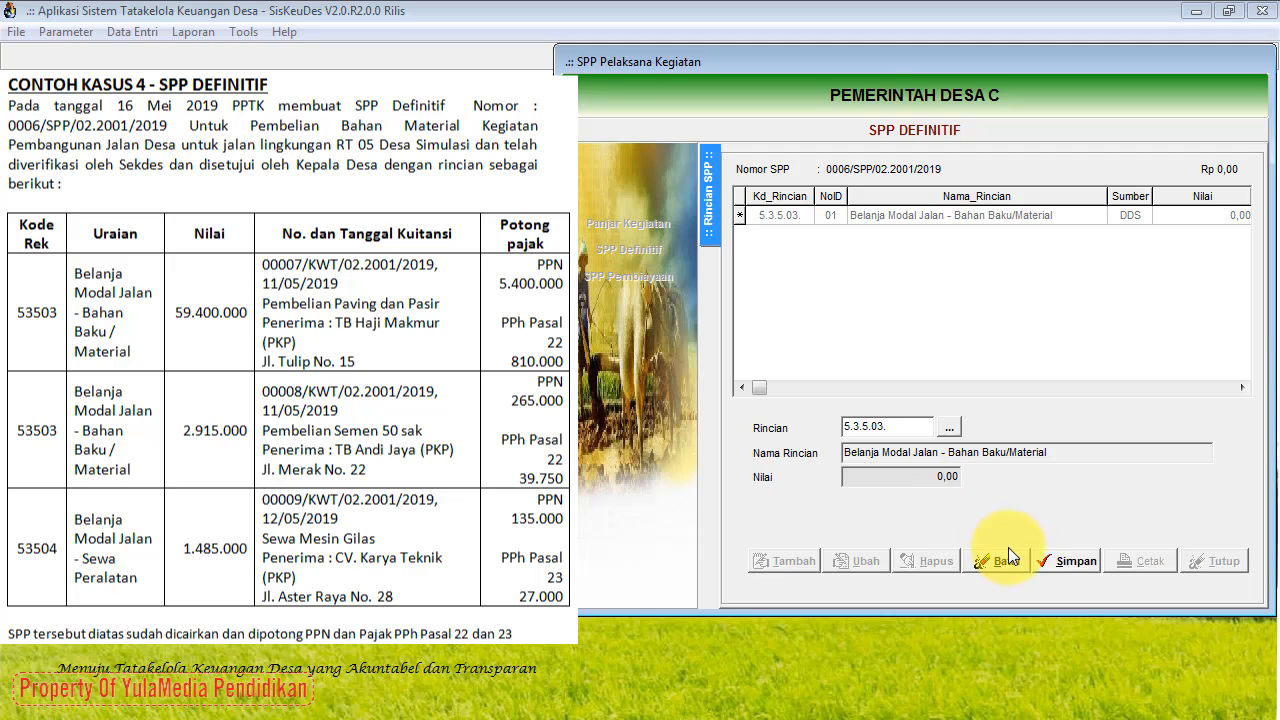
left_click(1065, 562)
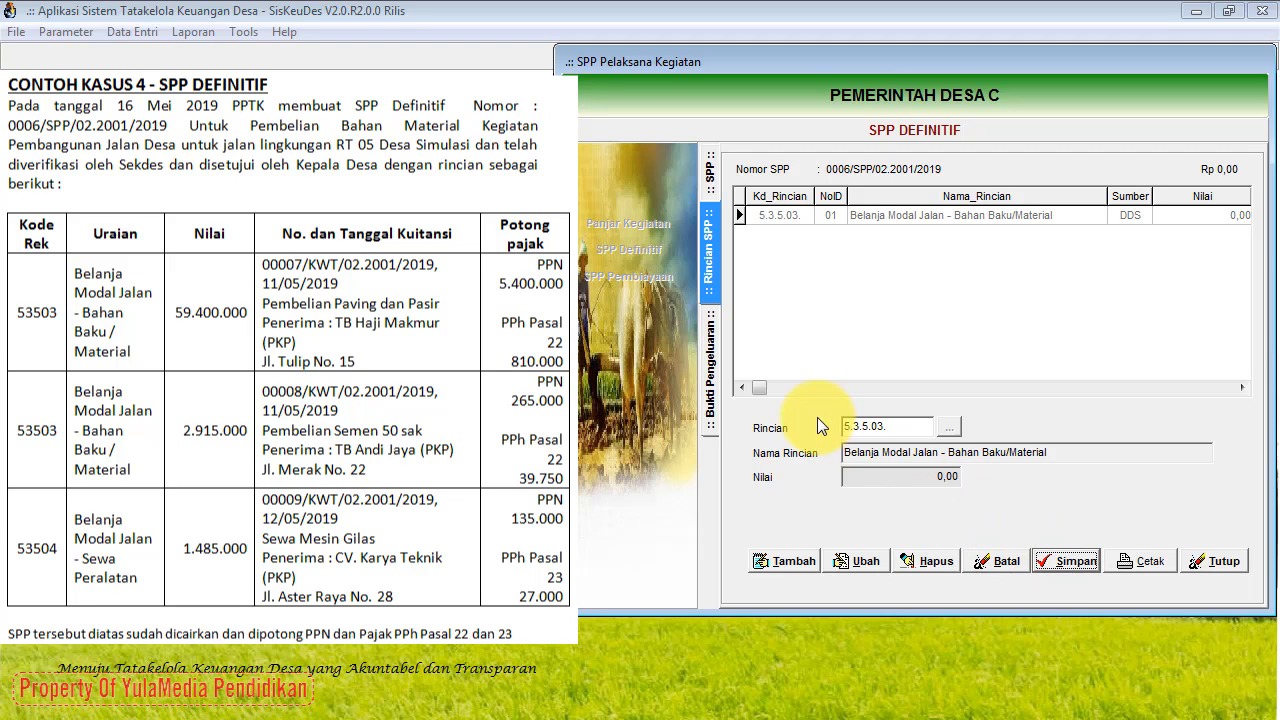
Step: Start new expenditure receipt 00007/KWT/02.2001/2019 dated 11/05/2019
left_click(714, 389)
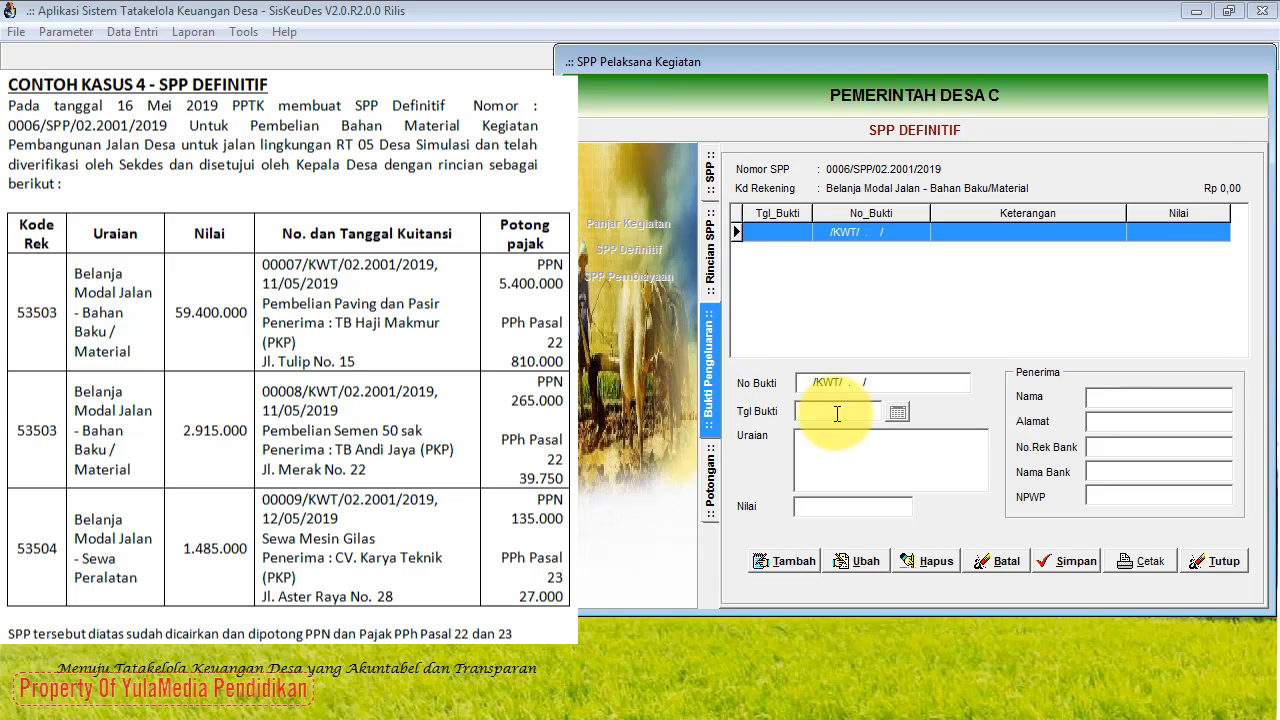
left_click(793, 564)
left_click(898, 413)
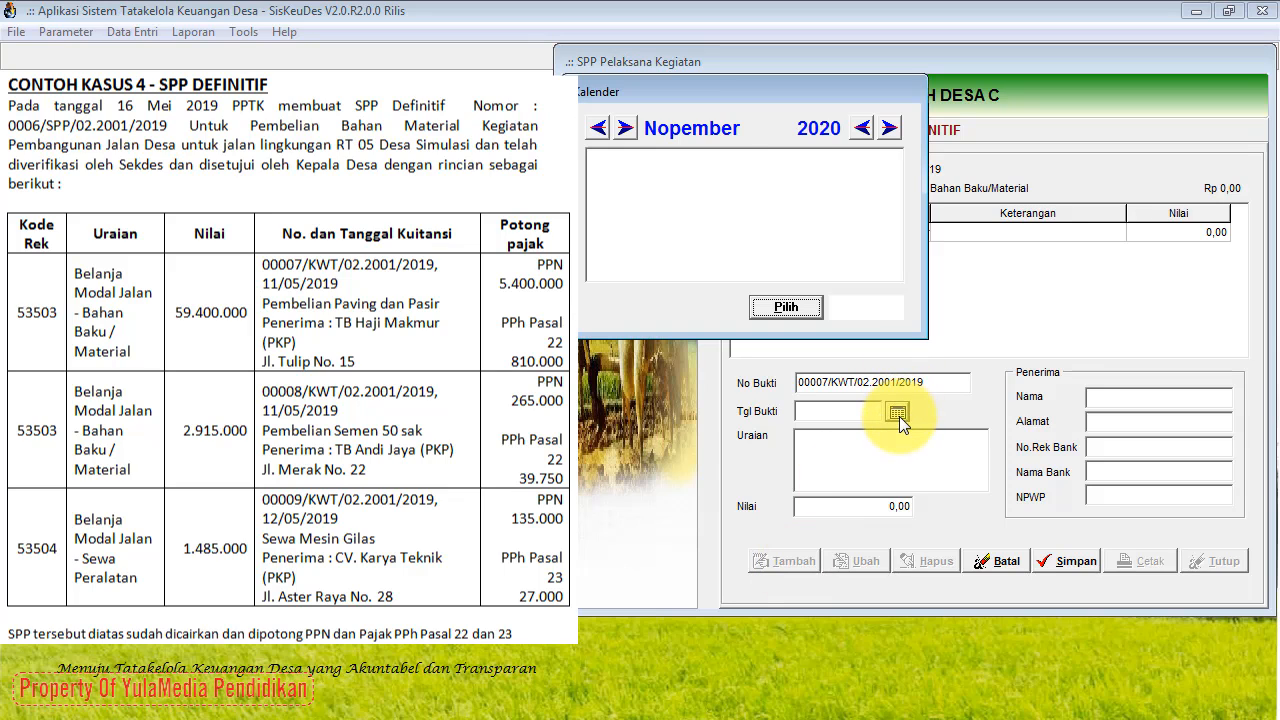
left_click(600, 134)
left_click(600, 134)
left_click(600, 134)
left_click(600, 134)
left_click(600, 134)
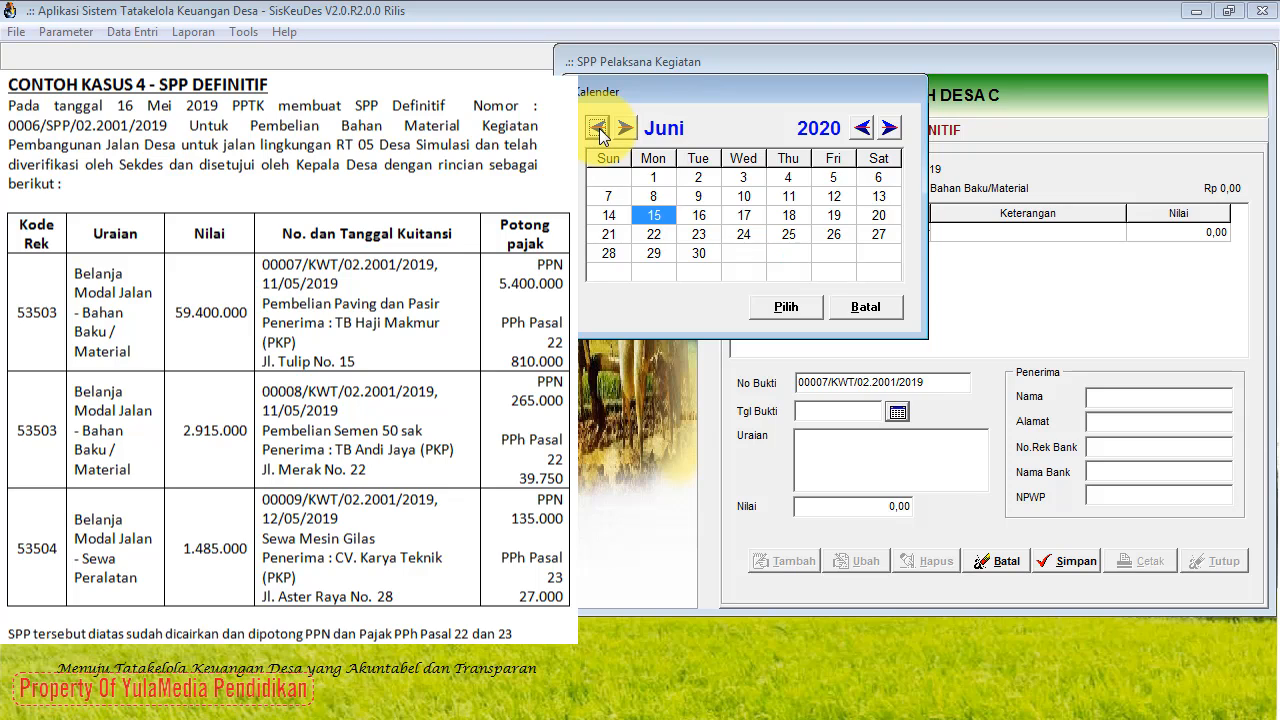
left_click(600, 134)
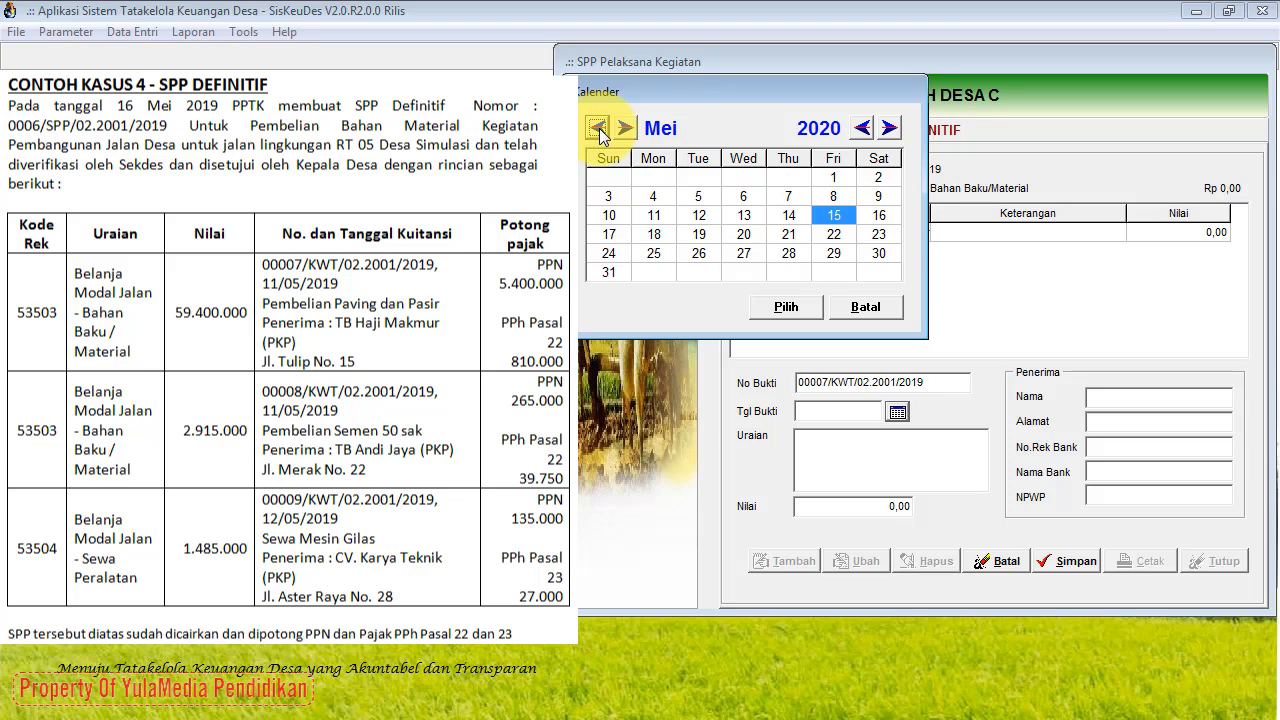
left_click(658, 214)
left_click(861, 128)
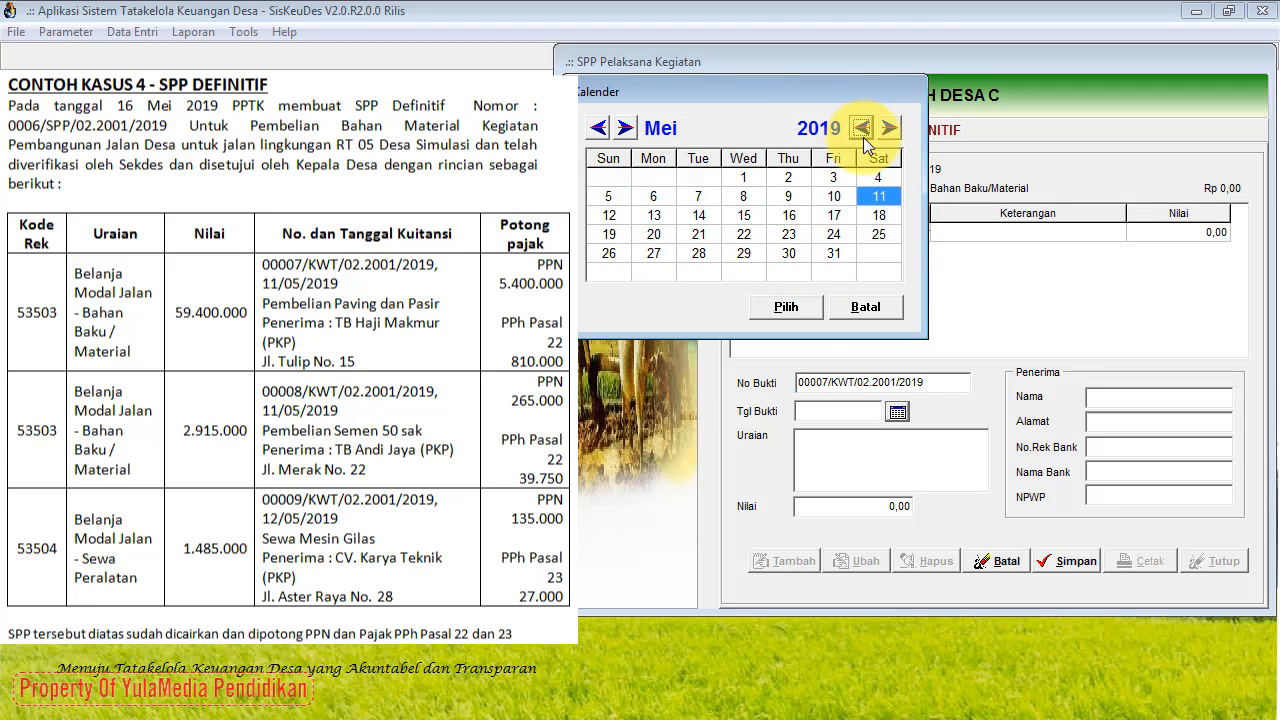
left_click(798, 308)
Step: Fill in 'Pembelian Paving dan Pasir', 59.400.000, and the supplier's name and address, then save
left_click(806, 442)
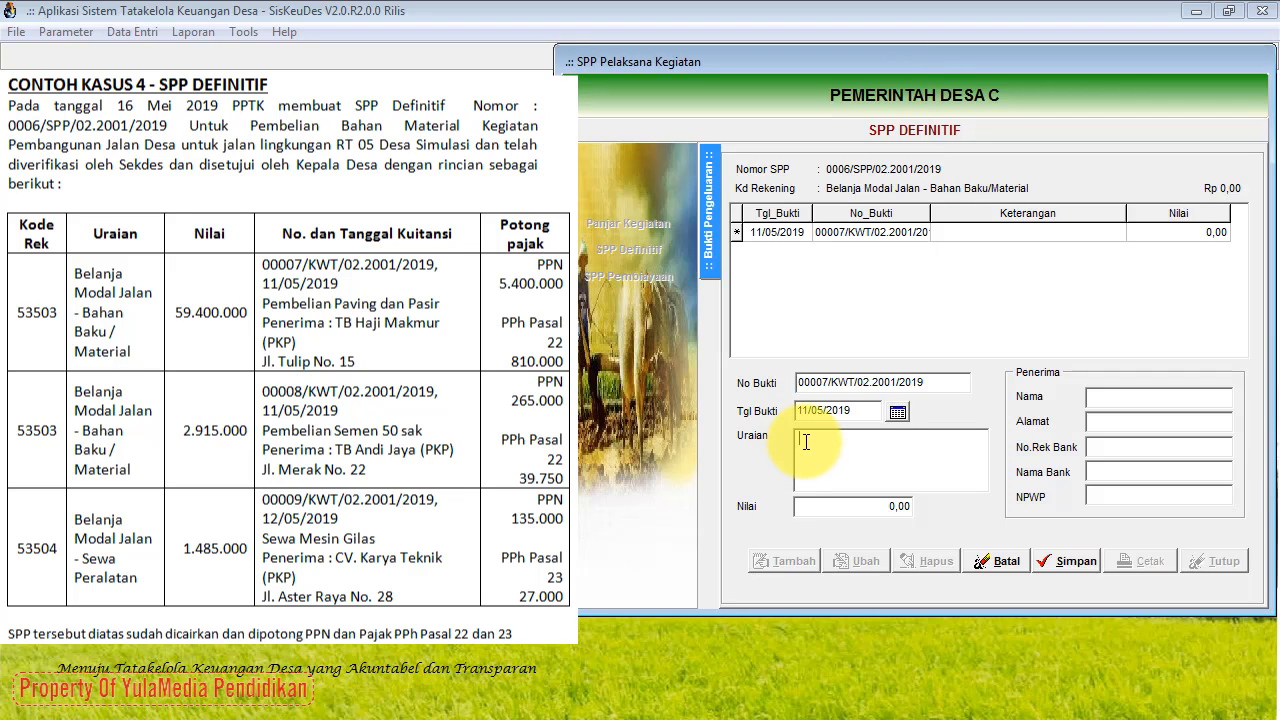
type("Pembelian Paving dan Pasir")
left_click(848, 508)
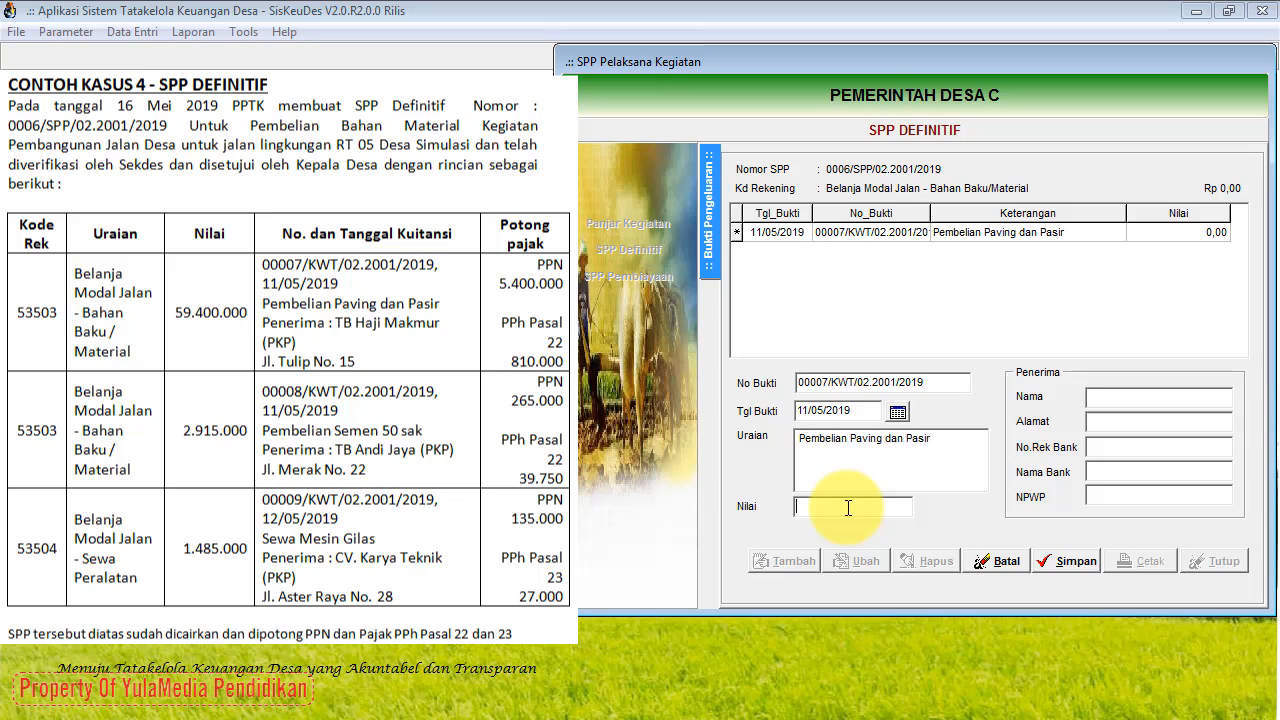
type("59.400.")
type("00000")
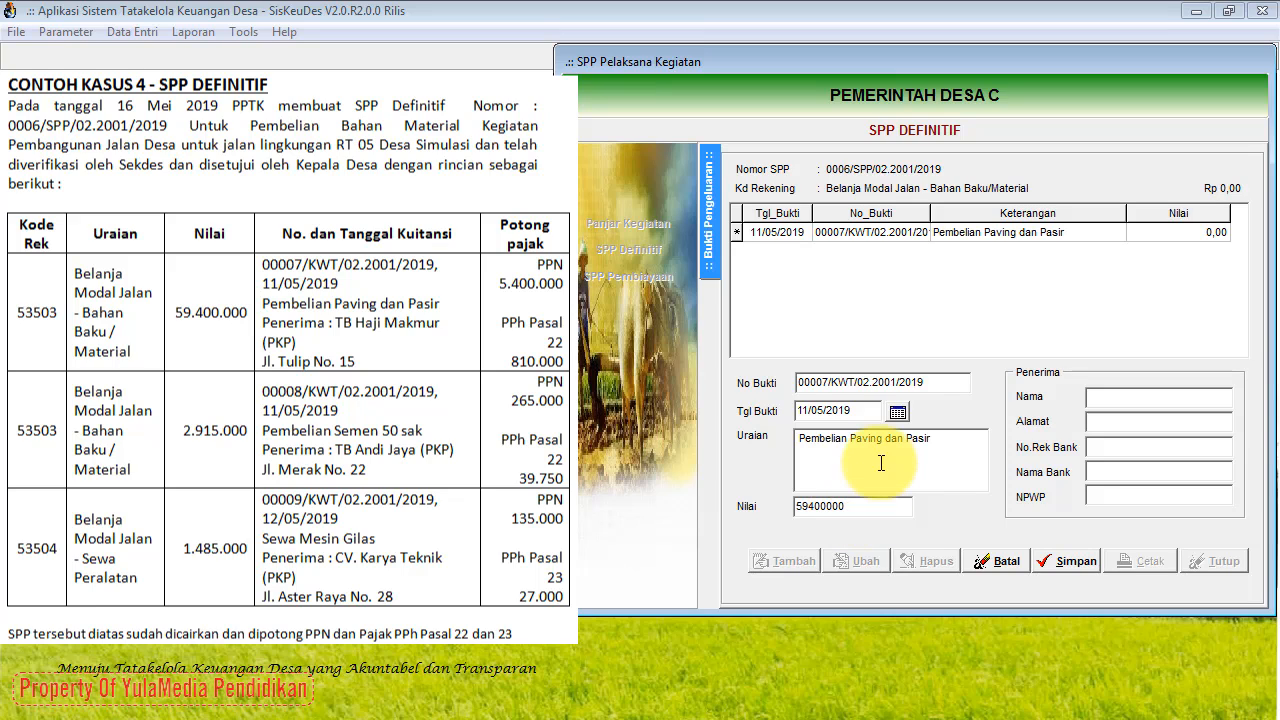
left_click(884, 457)
left_click(1096, 399)
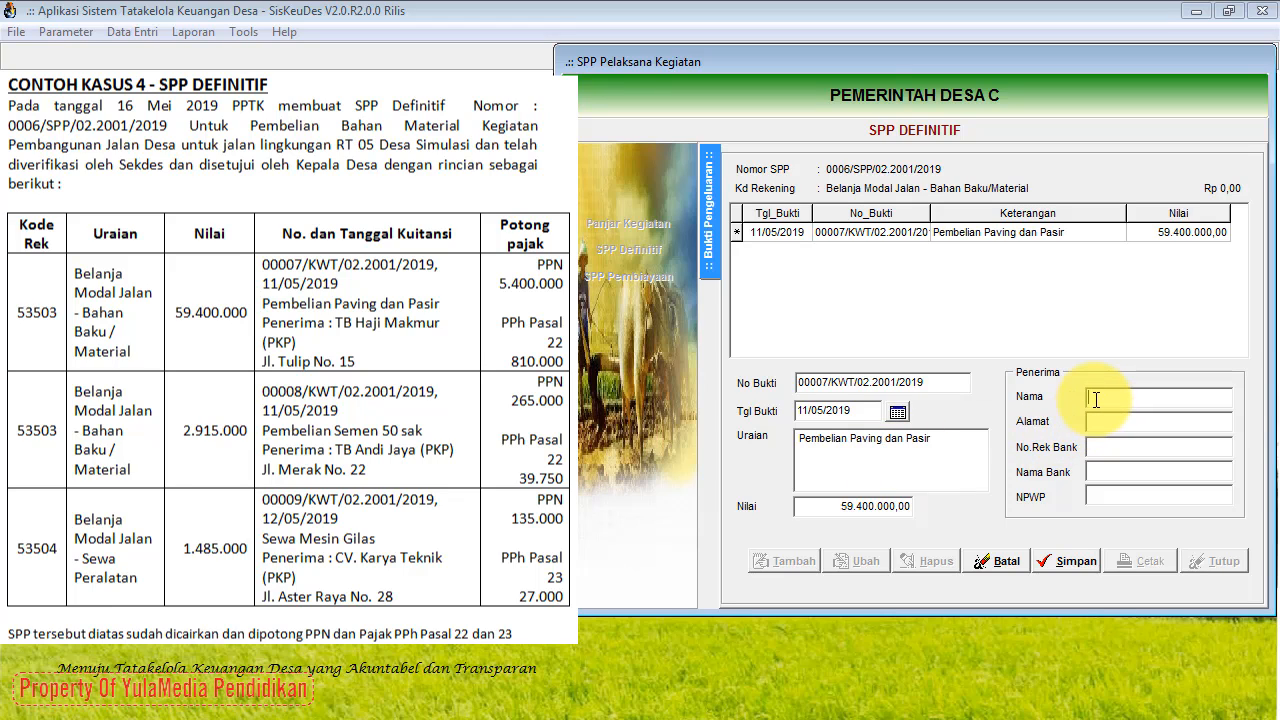
type("TB Haji Makmur (PKP)")
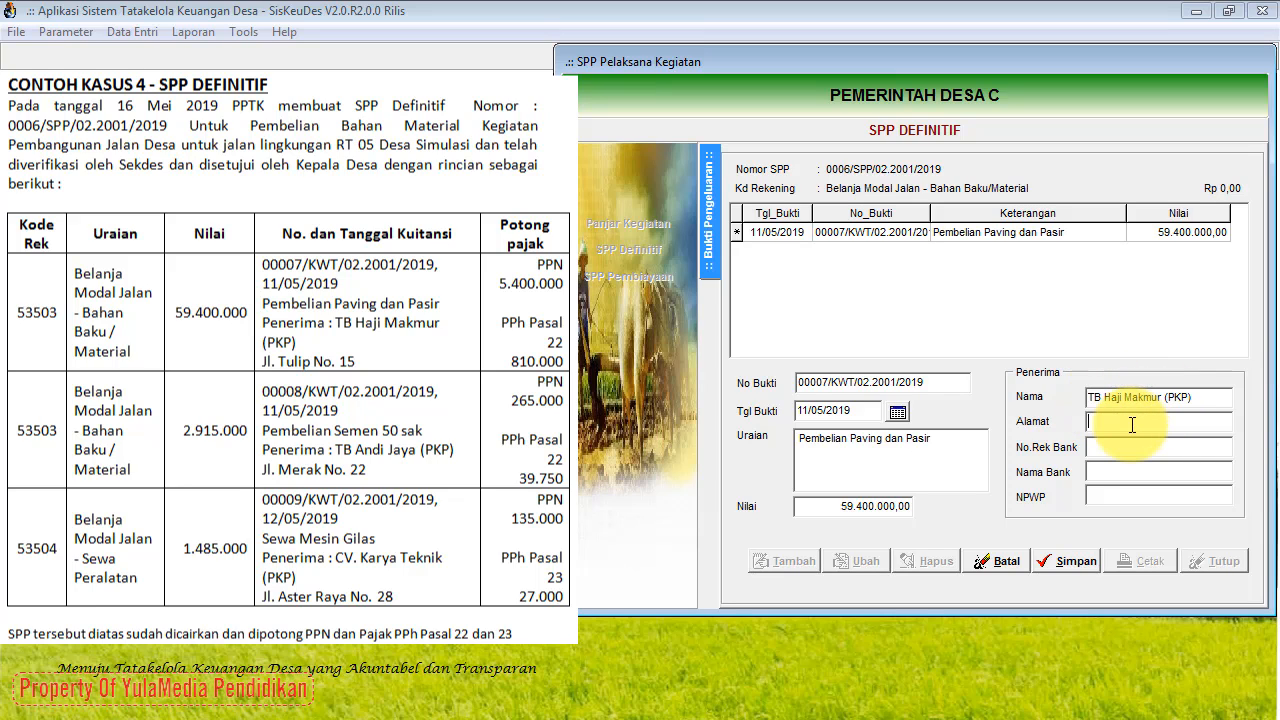
left_click(1073, 561)
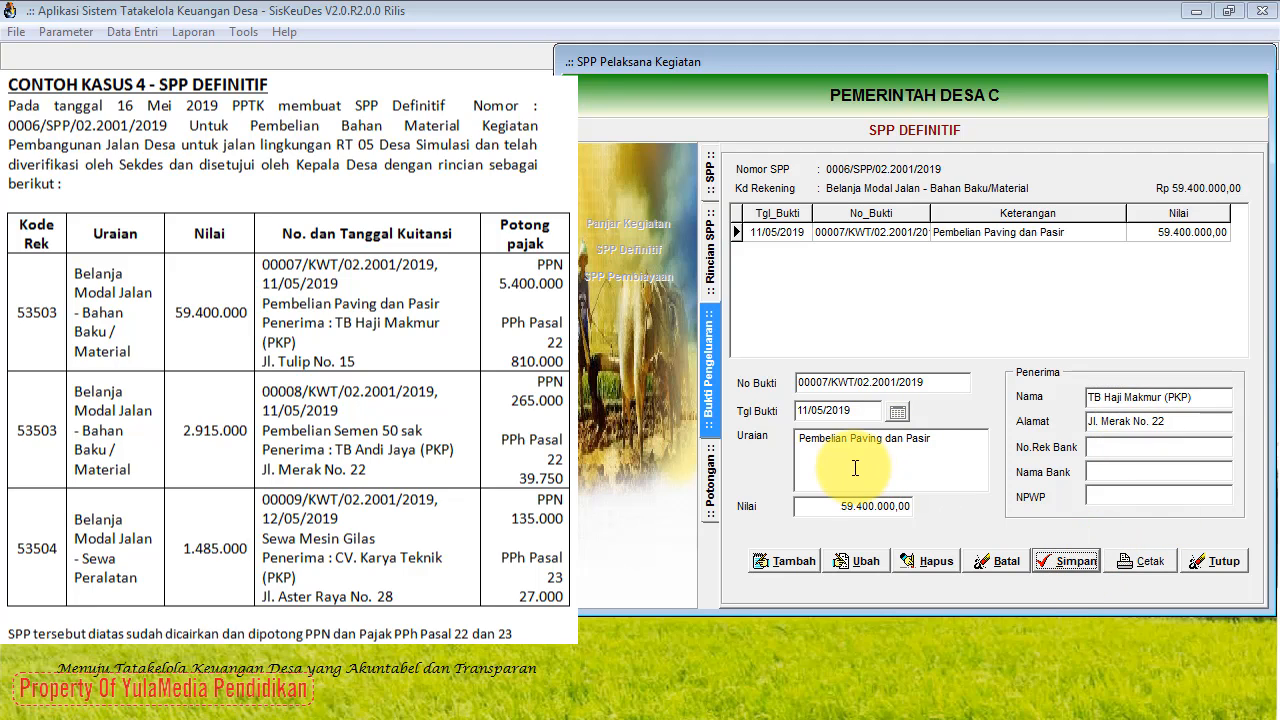
Step: Save a 5.400.000 PPN Pusat (7.1.1.01) deduction on receipt 00007 and begin another deduction
left_click(714, 484)
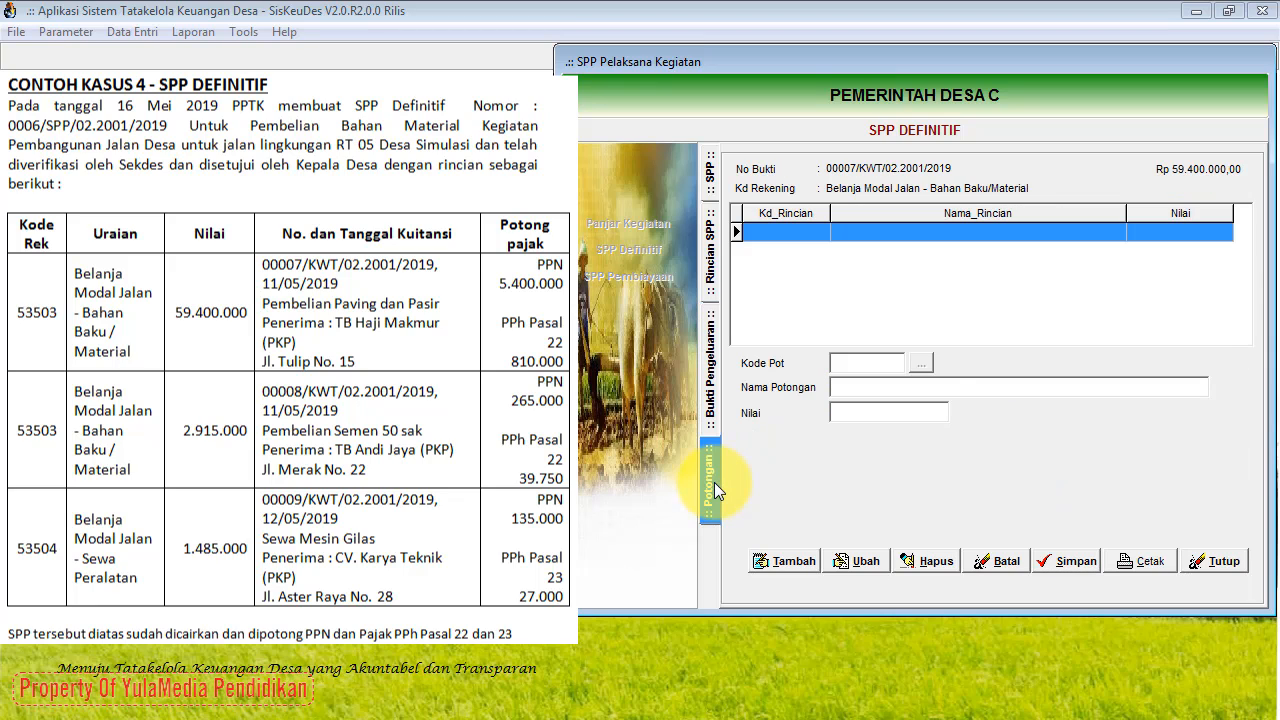
left_click(806, 552)
left_click(920, 362)
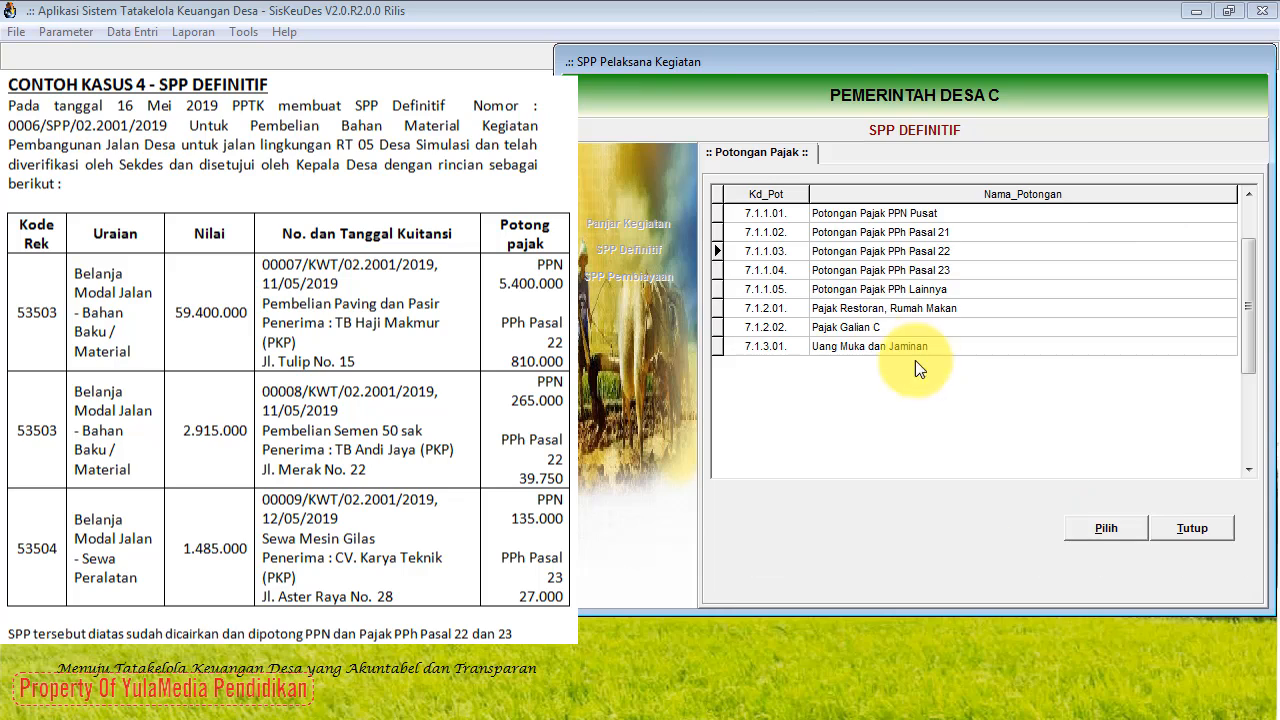
left_click(869, 213)
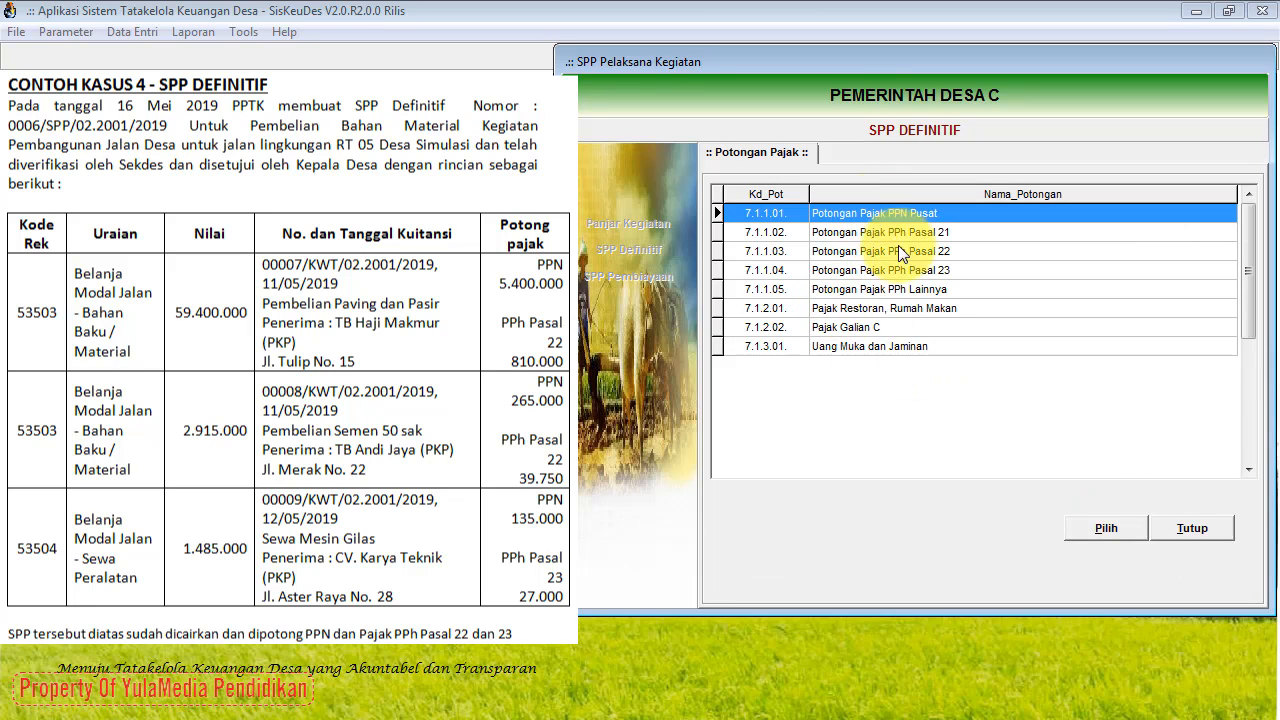
left_click(1105, 527)
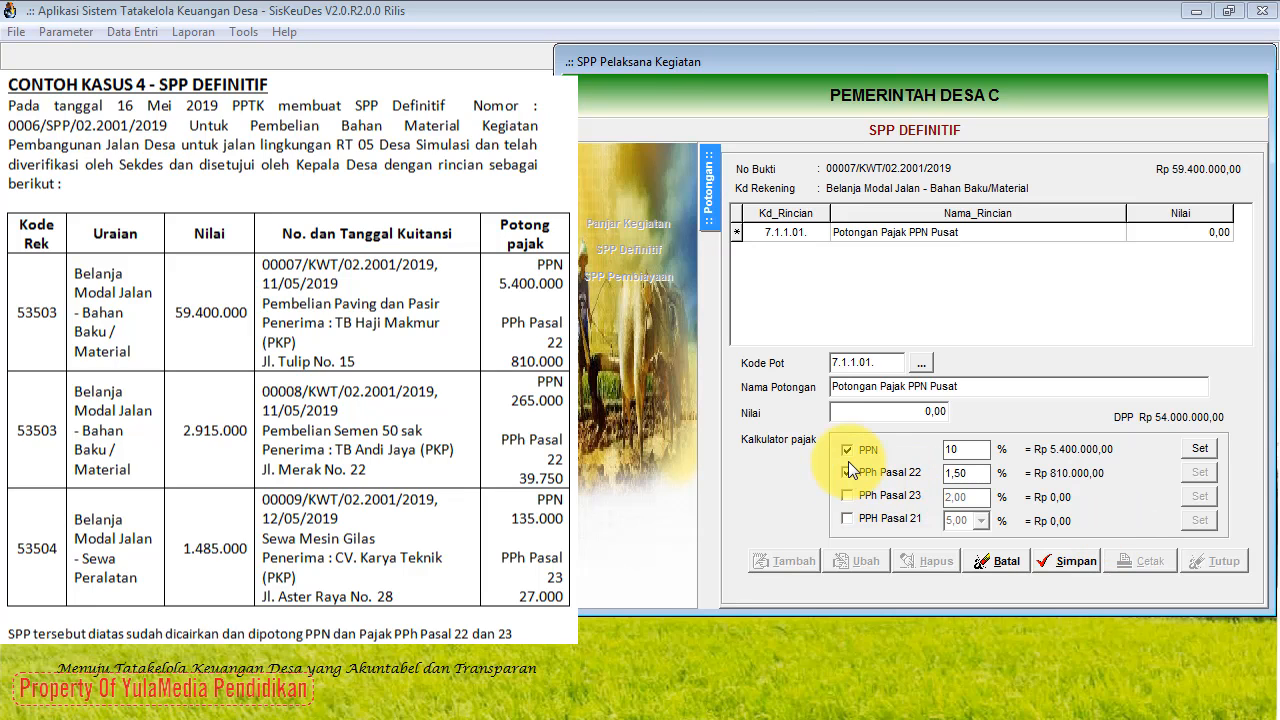
left_click(847, 473)
left_click(848, 472)
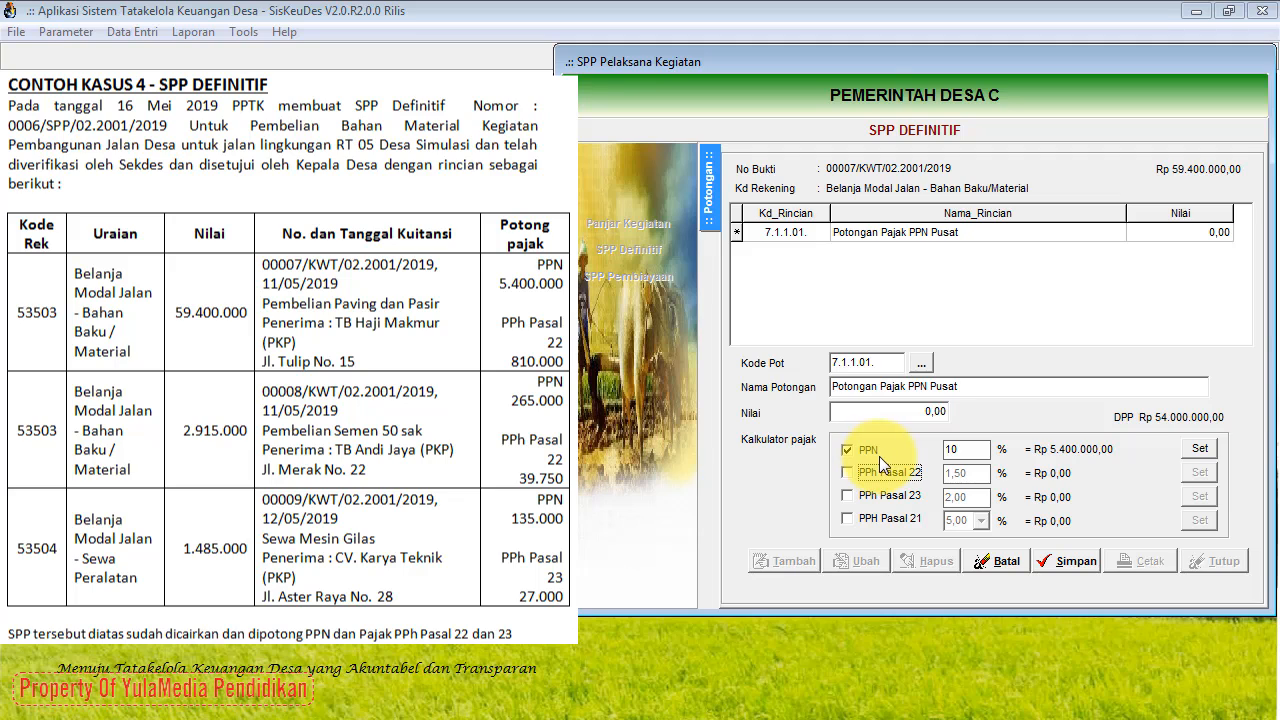
left_click(1200, 450)
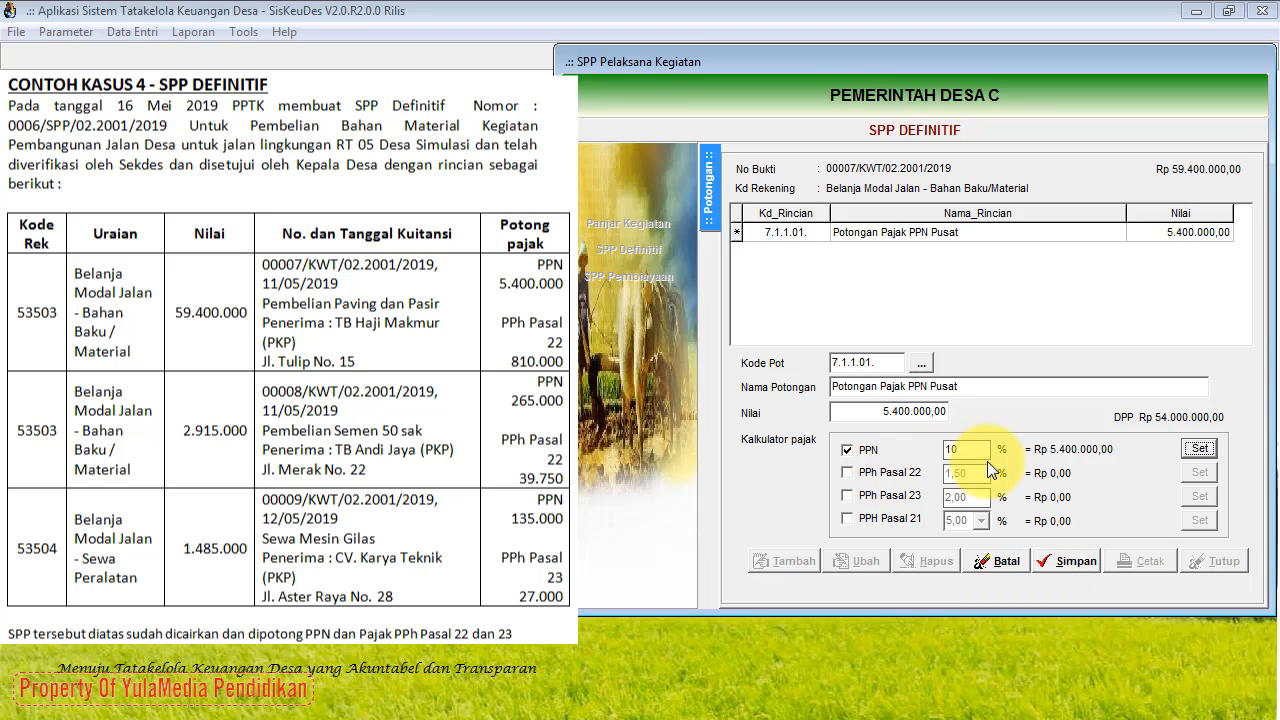
left_click(1072, 562)
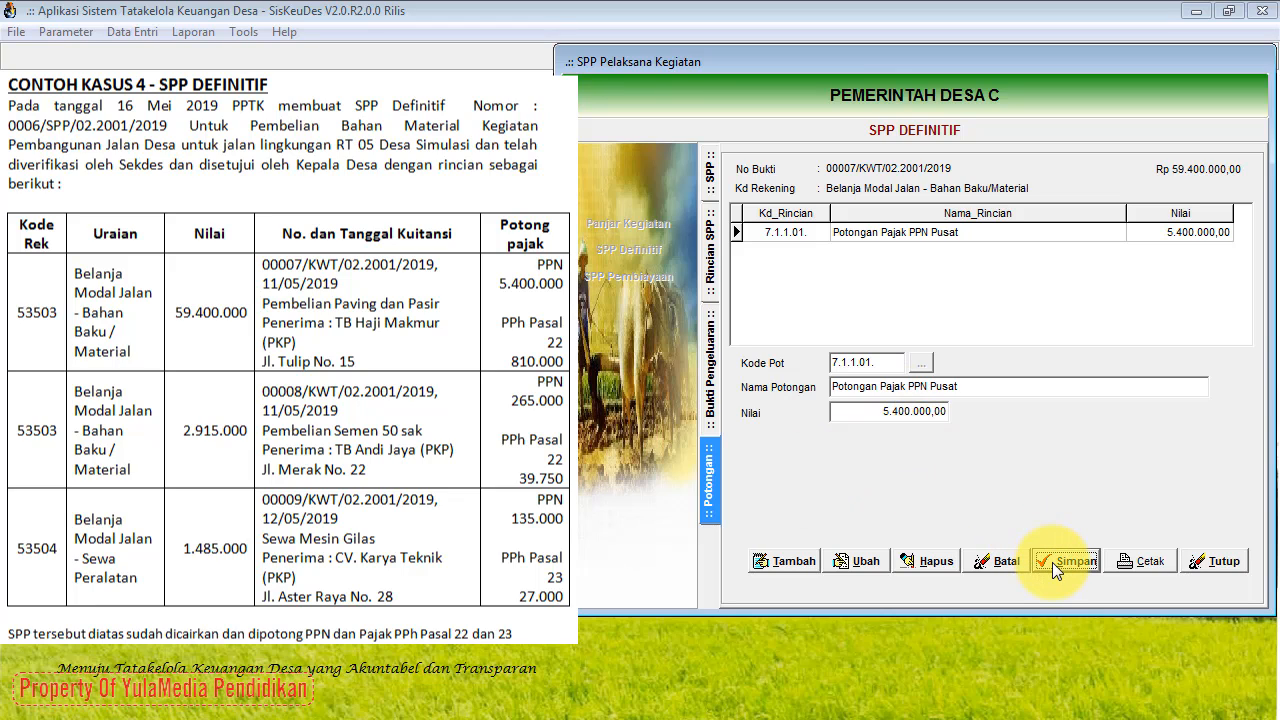
left_click(760, 564)
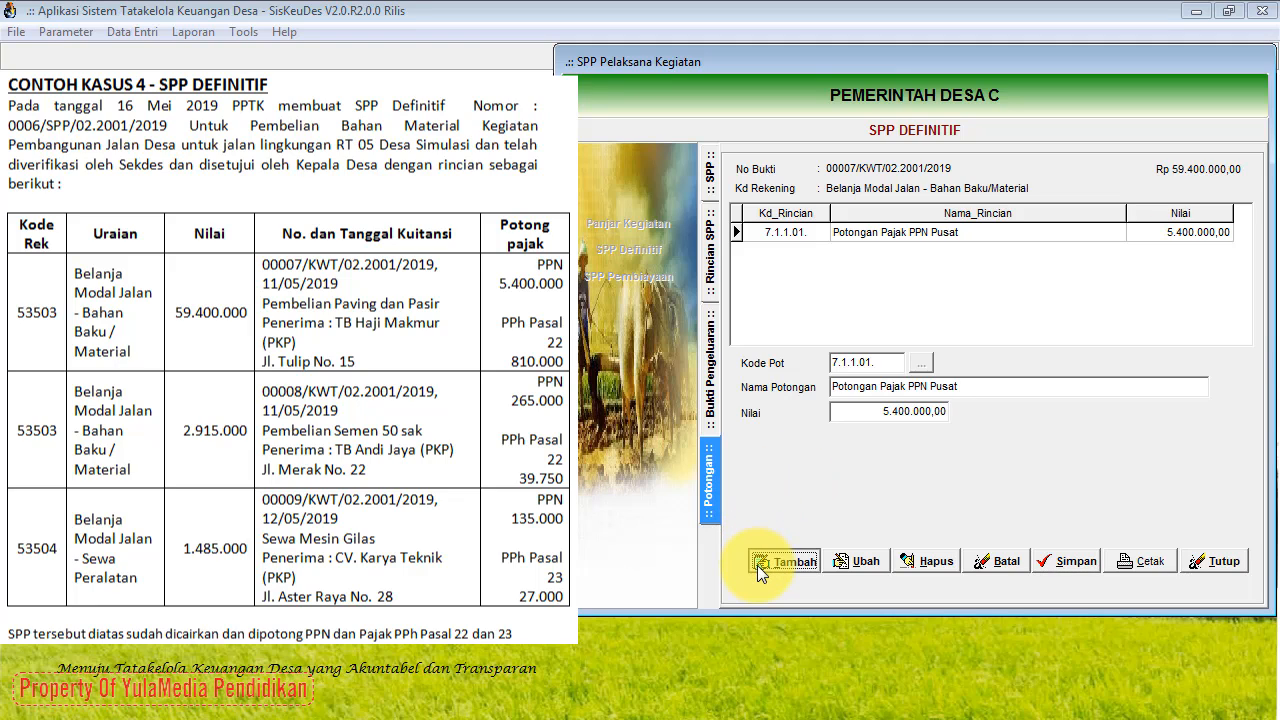
Step: Set the new deduction to 7.1.1.03 PPh Pasal 22 only, worth 810.000, and save it
left_click(921, 365)
left_click(918, 248)
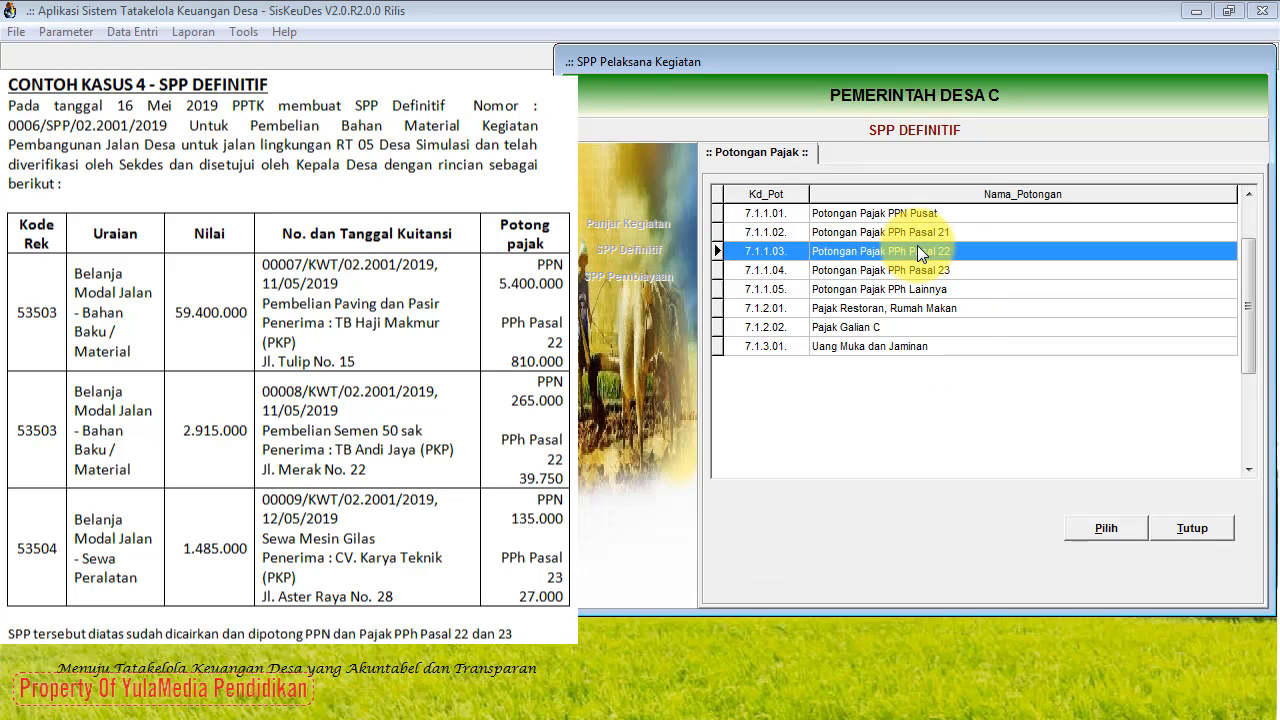
left_click(1097, 527)
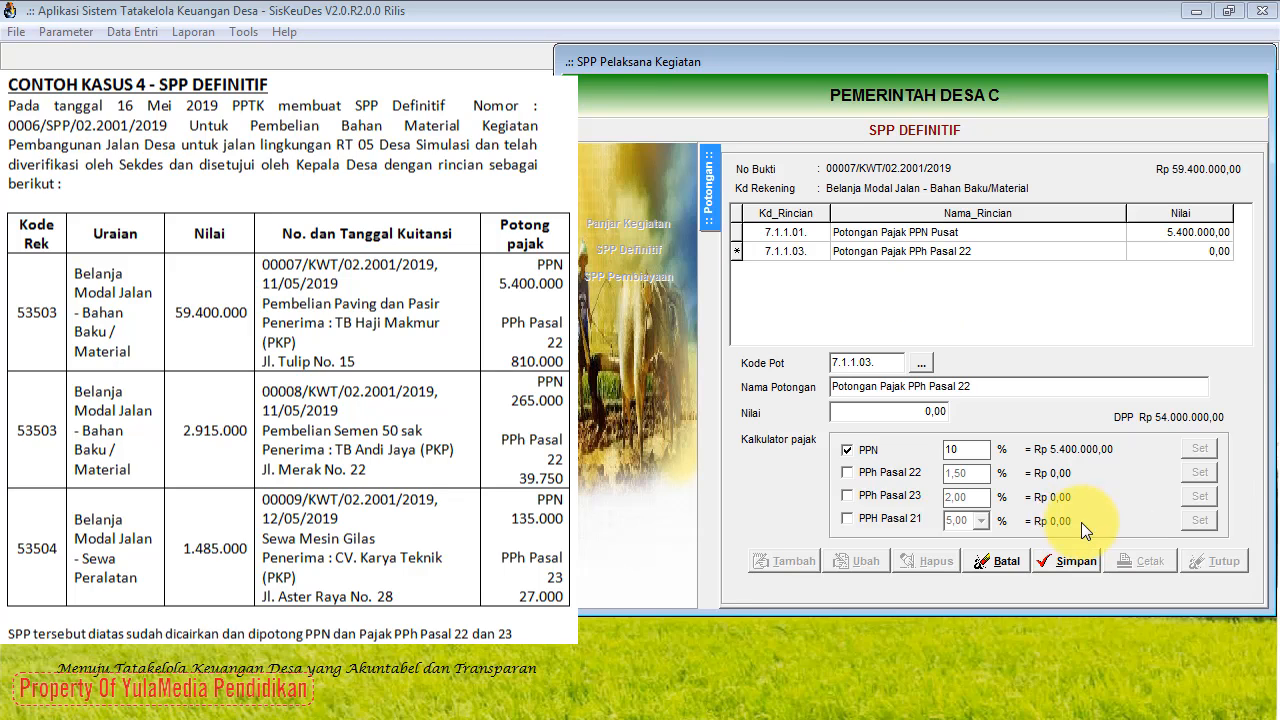
left_click(848, 452)
left_click(847, 472)
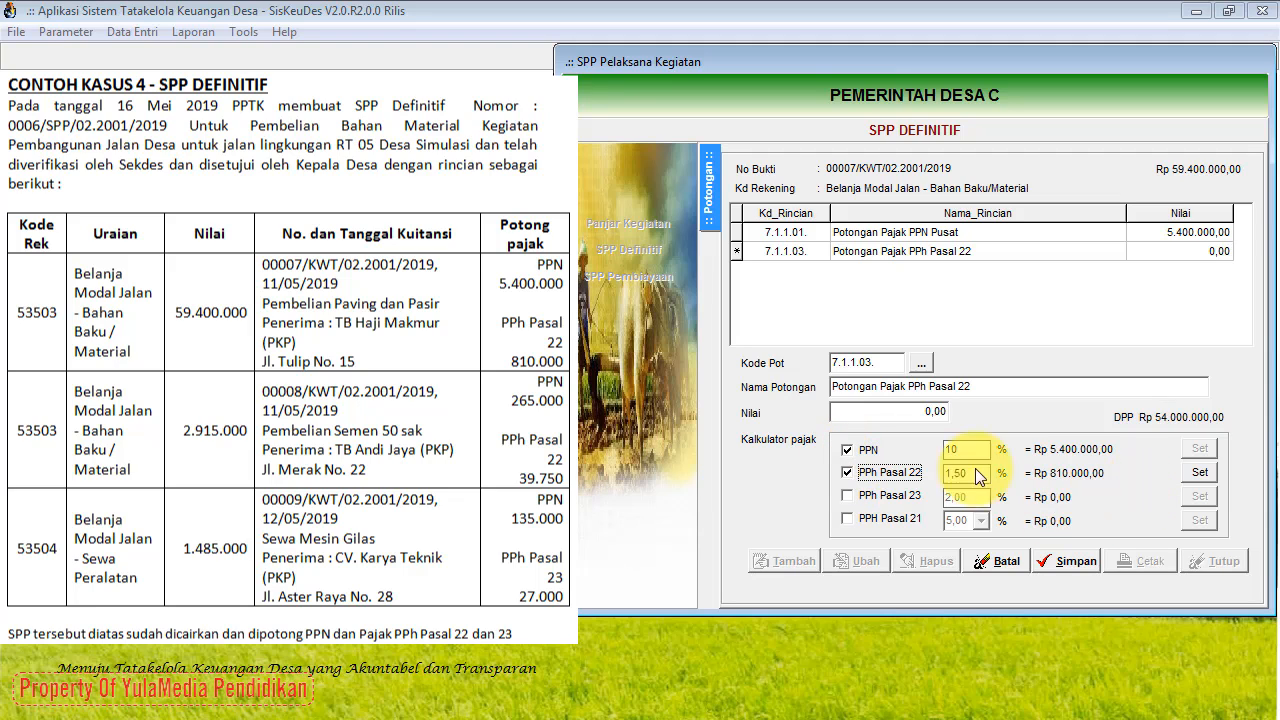
left_click(847, 450)
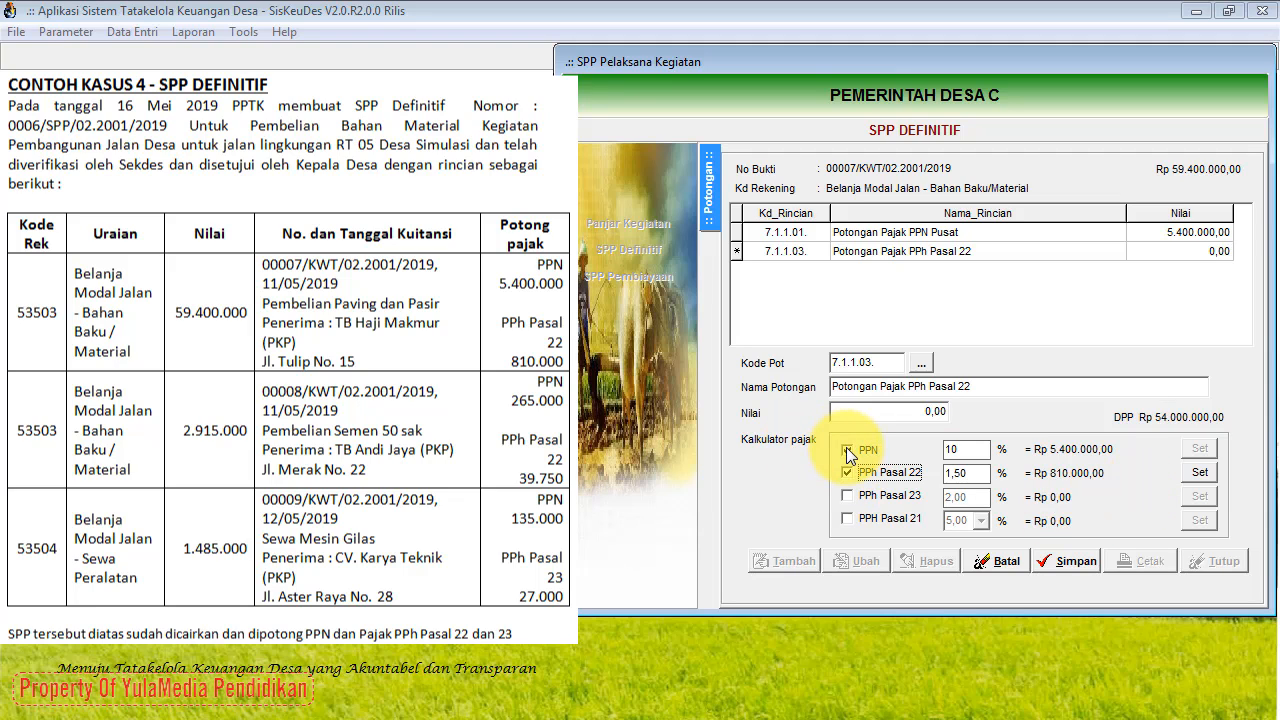
left_click(1199, 472)
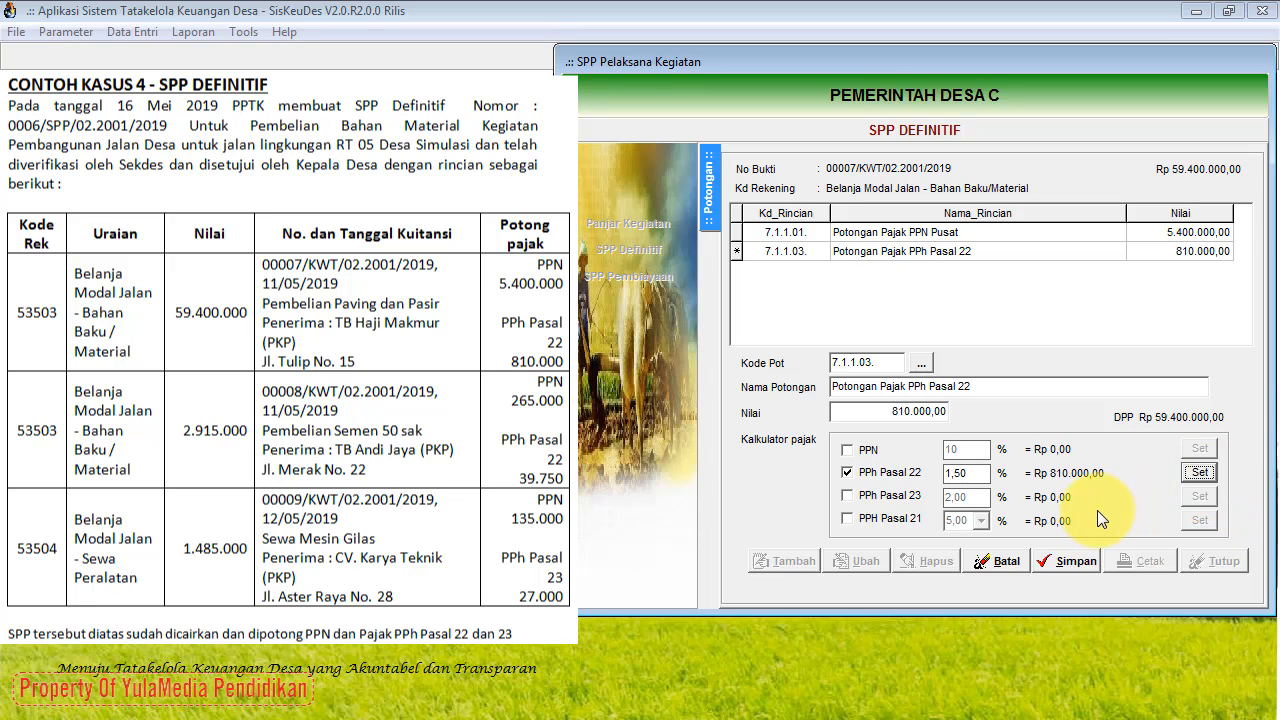
left_click(1080, 561)
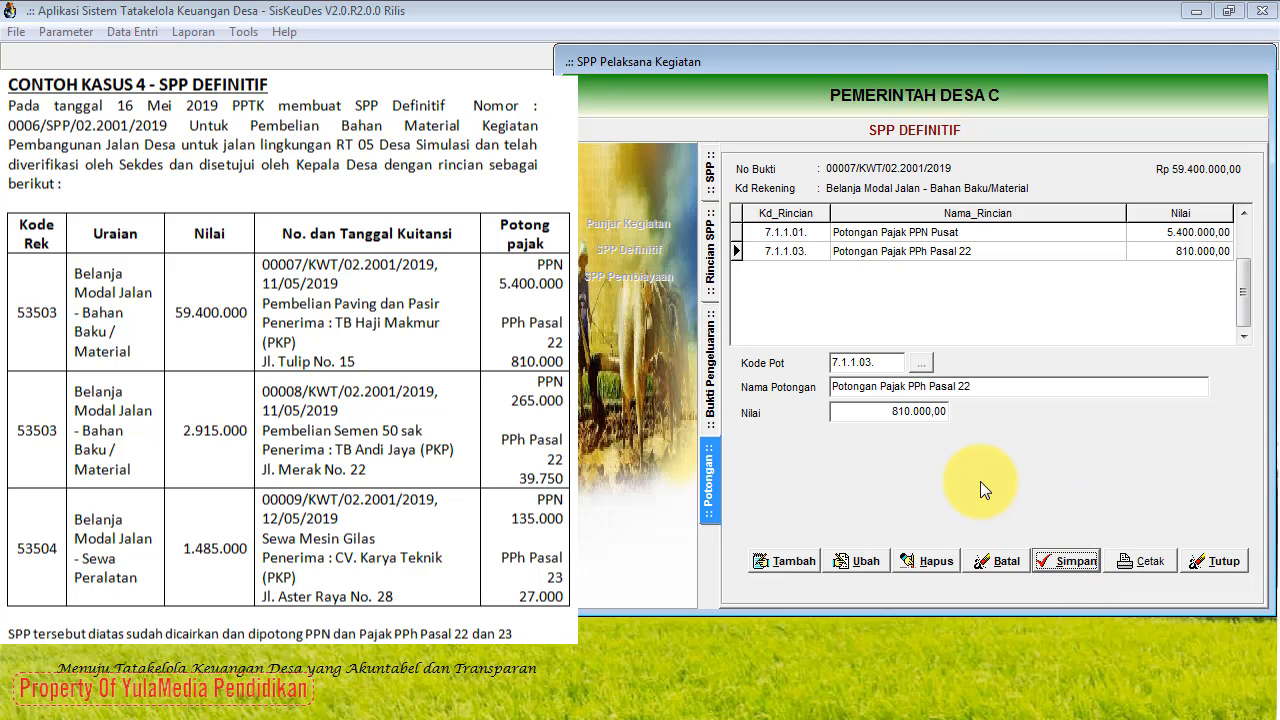
Step: Create receipt 00008/KWT/02.2001/2019 under SPP 0006 with date 11/05/2019
left_click(711, 398)
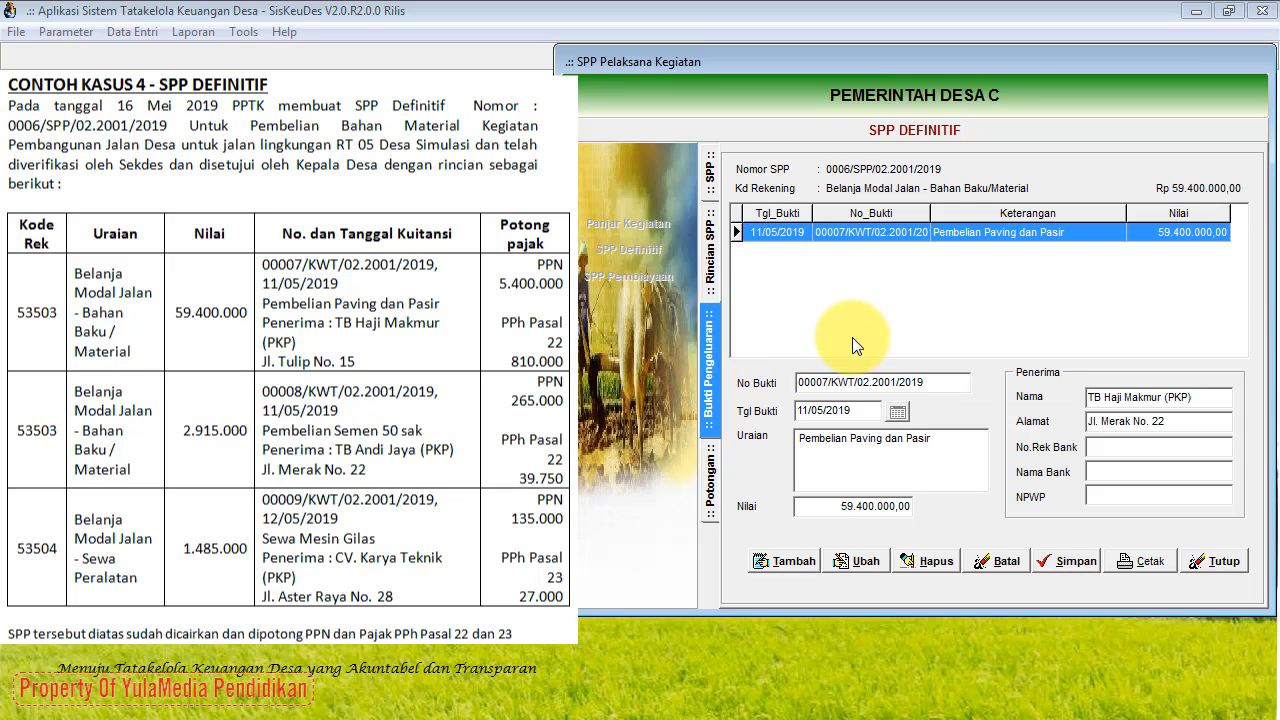
left_click(791, 561)
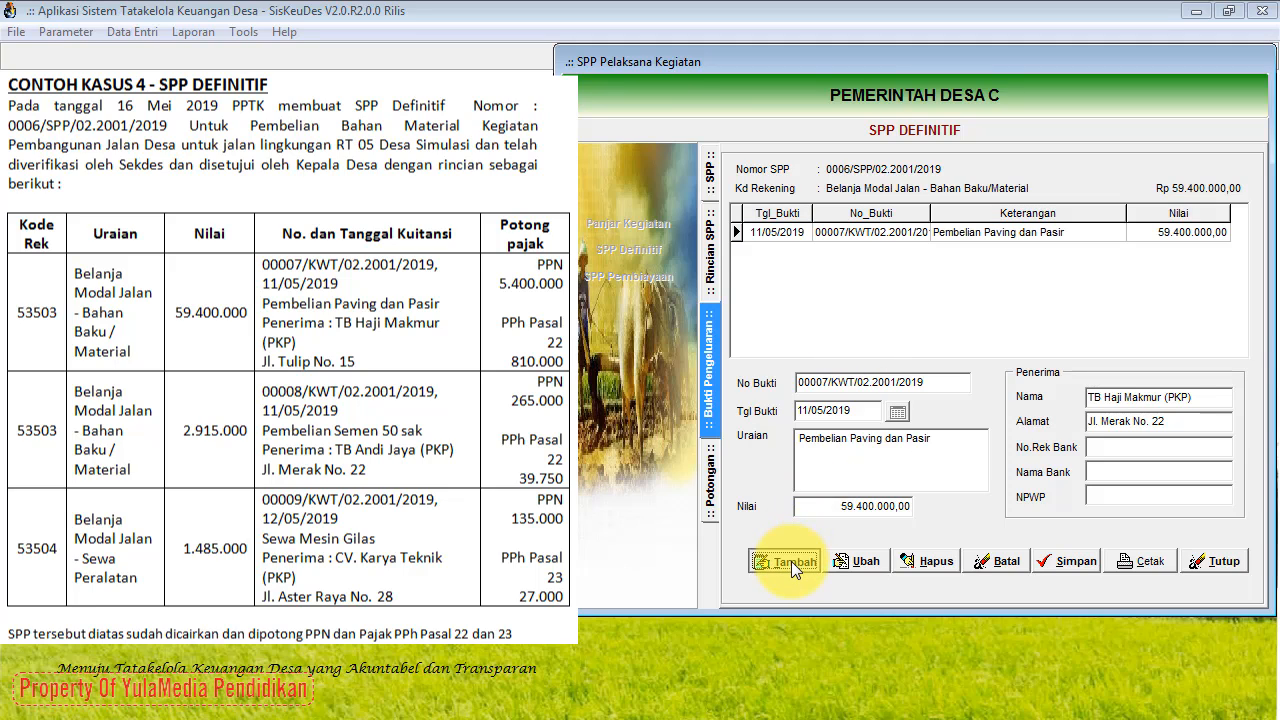
left_click(900, 415)
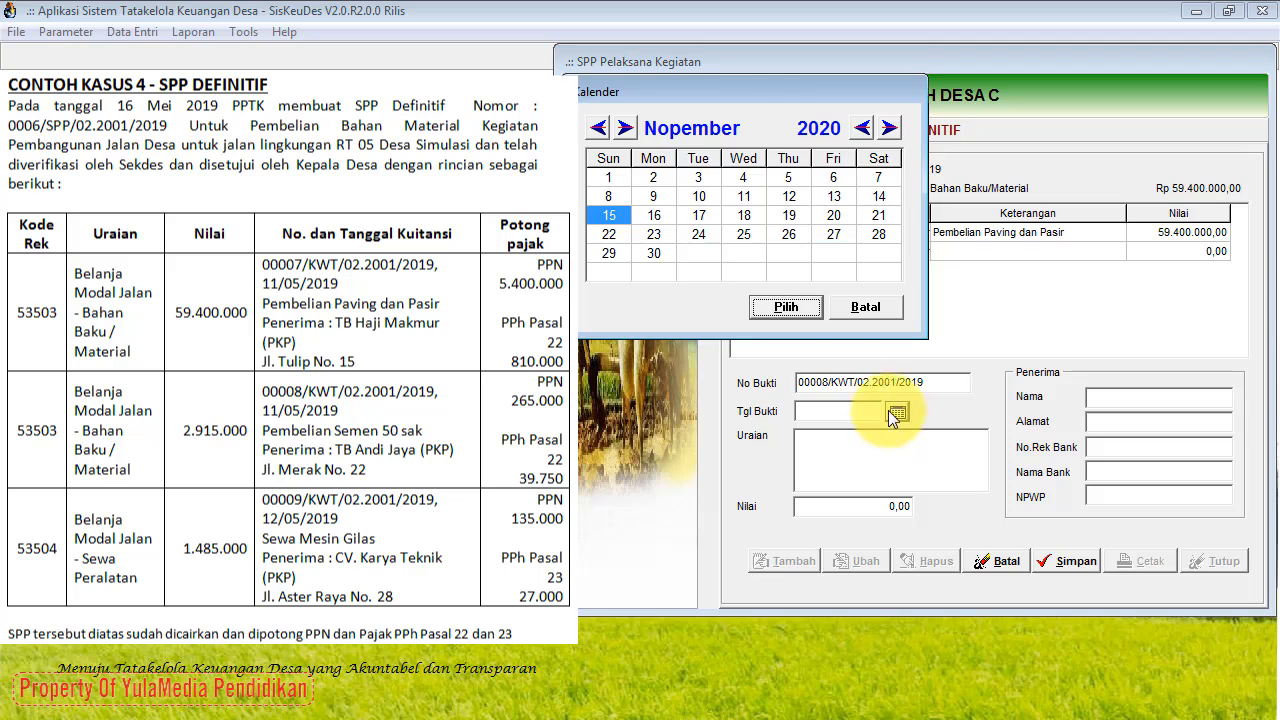
left_click(597, 128)
left_click(597, 128)
left_click(597, 128)
left_click(597, 128)
left_click(597, 128)
left_click(597, 128)
left_click(597, 128)
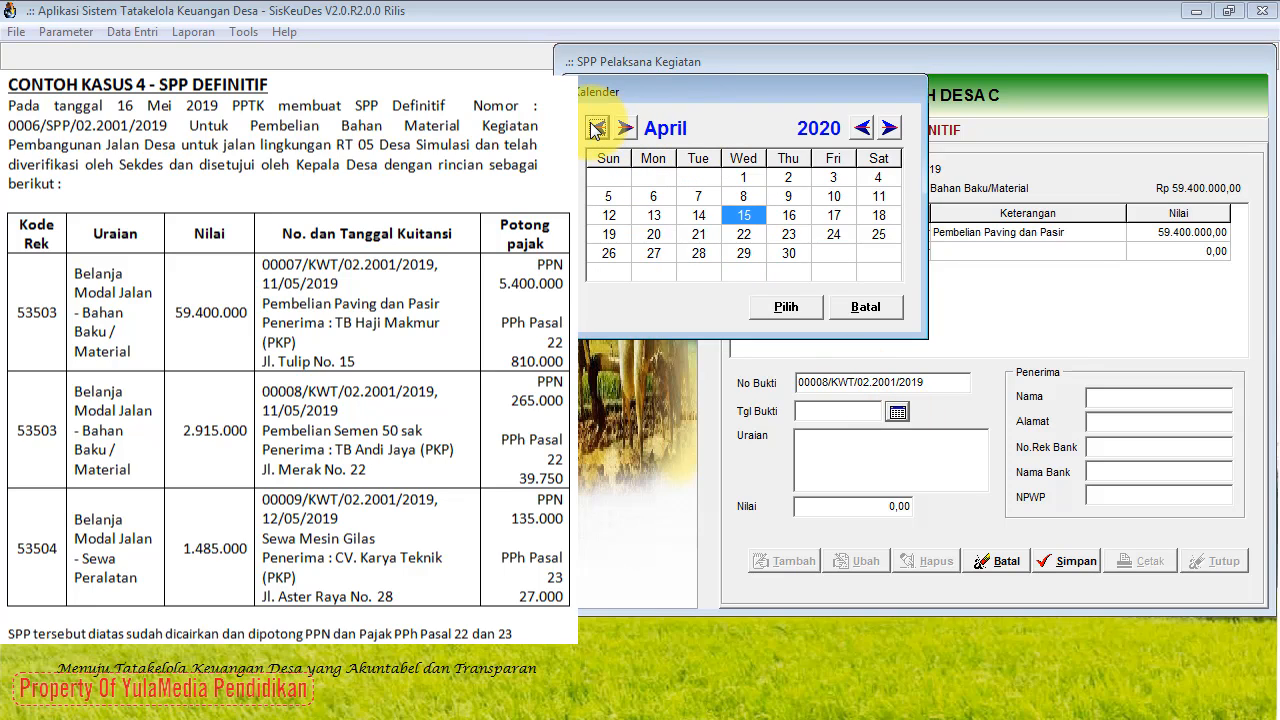
left_click(625, 128)
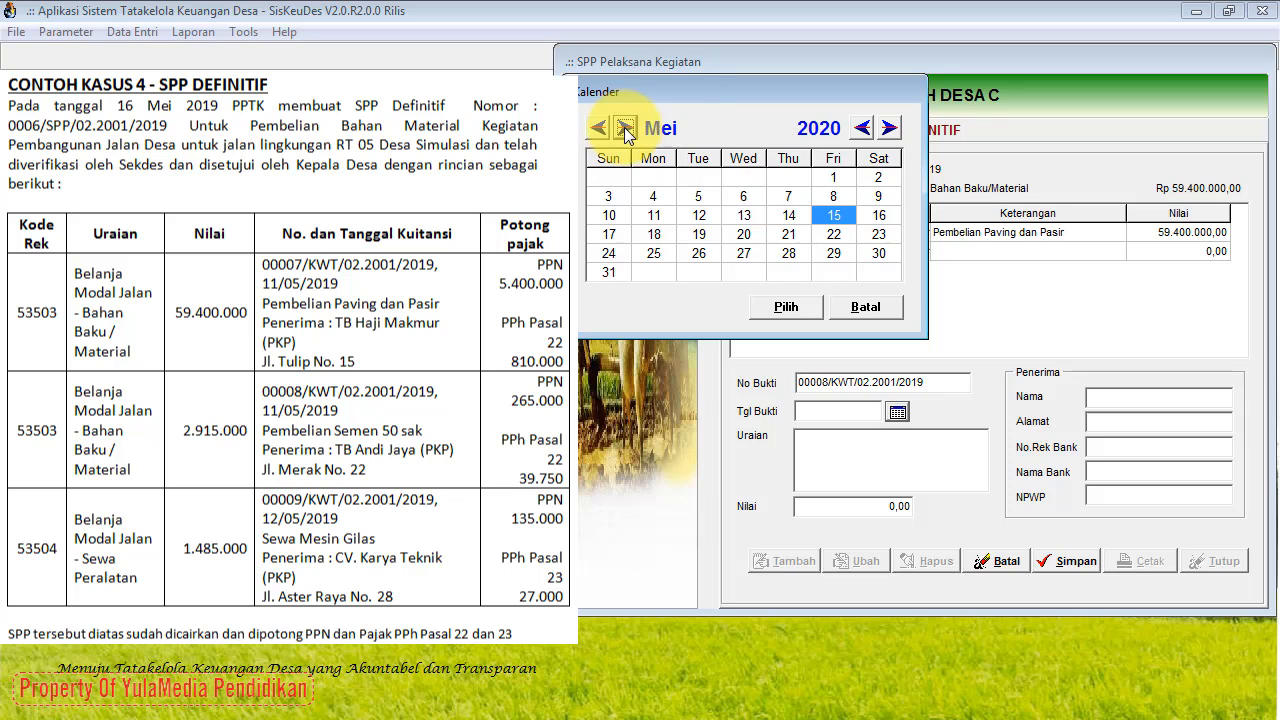
left_click(653, 215)
left_click(866, 135)
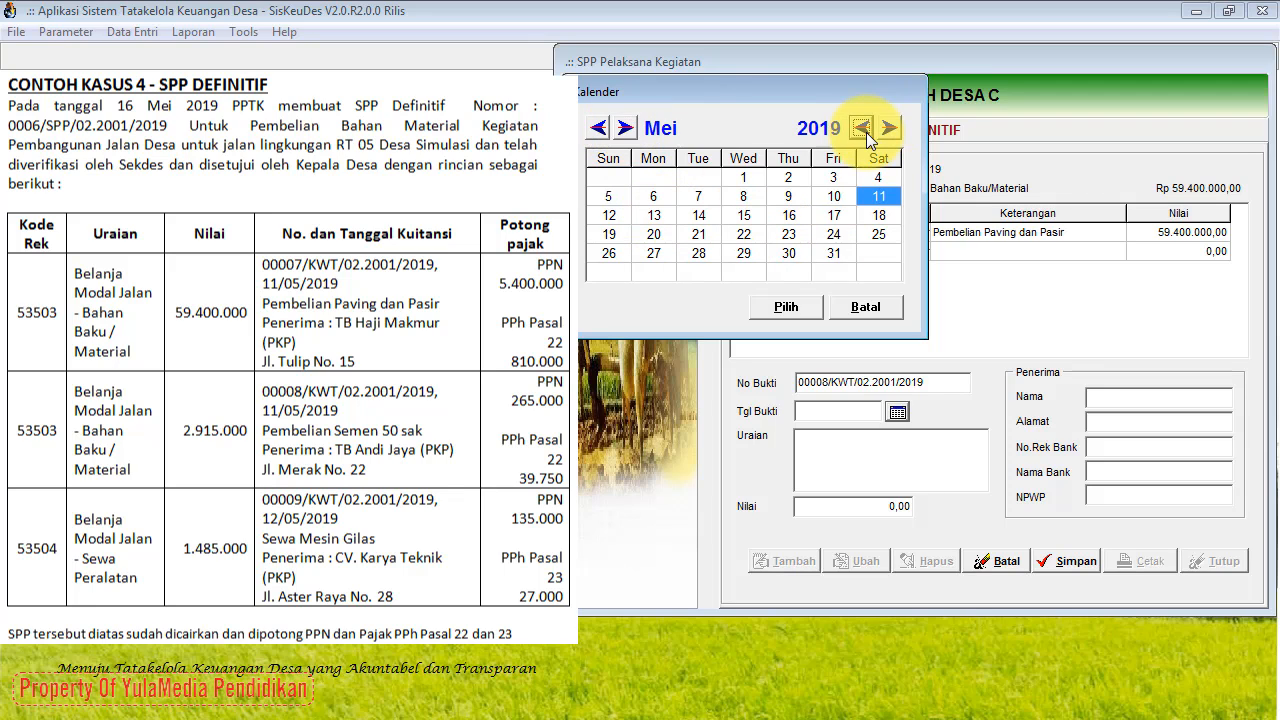
left_click(805, 312)
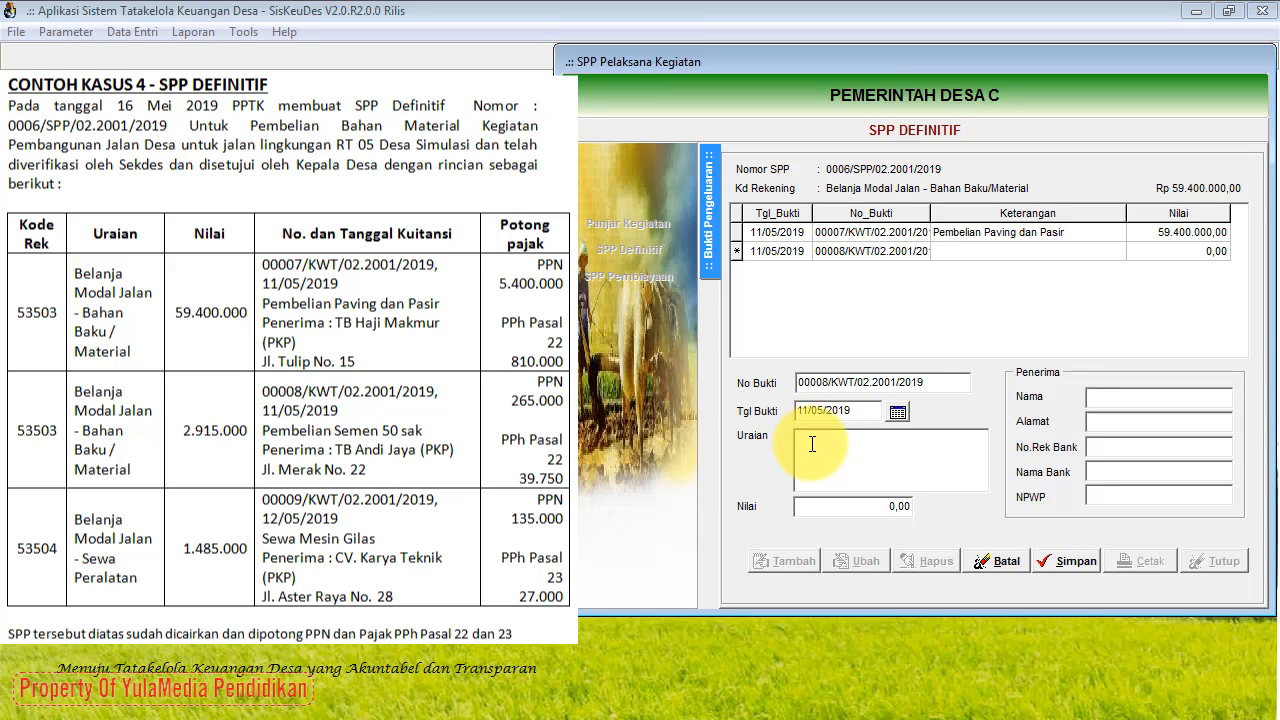
Step: Enter 'Pembelian Semen 50 sak', 2.915.000, and the supplier's name and address, then save receipt 00008
left_click(808, 487)
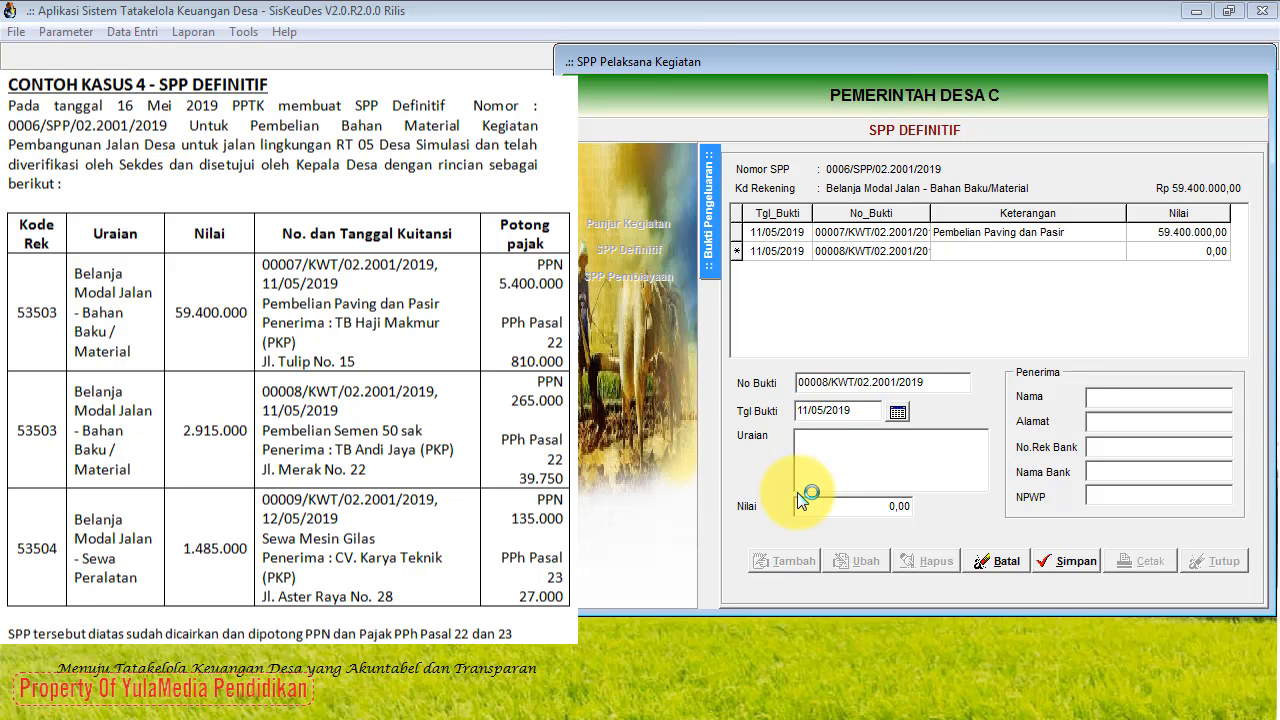
type("Pembelian Semen 50 sak")
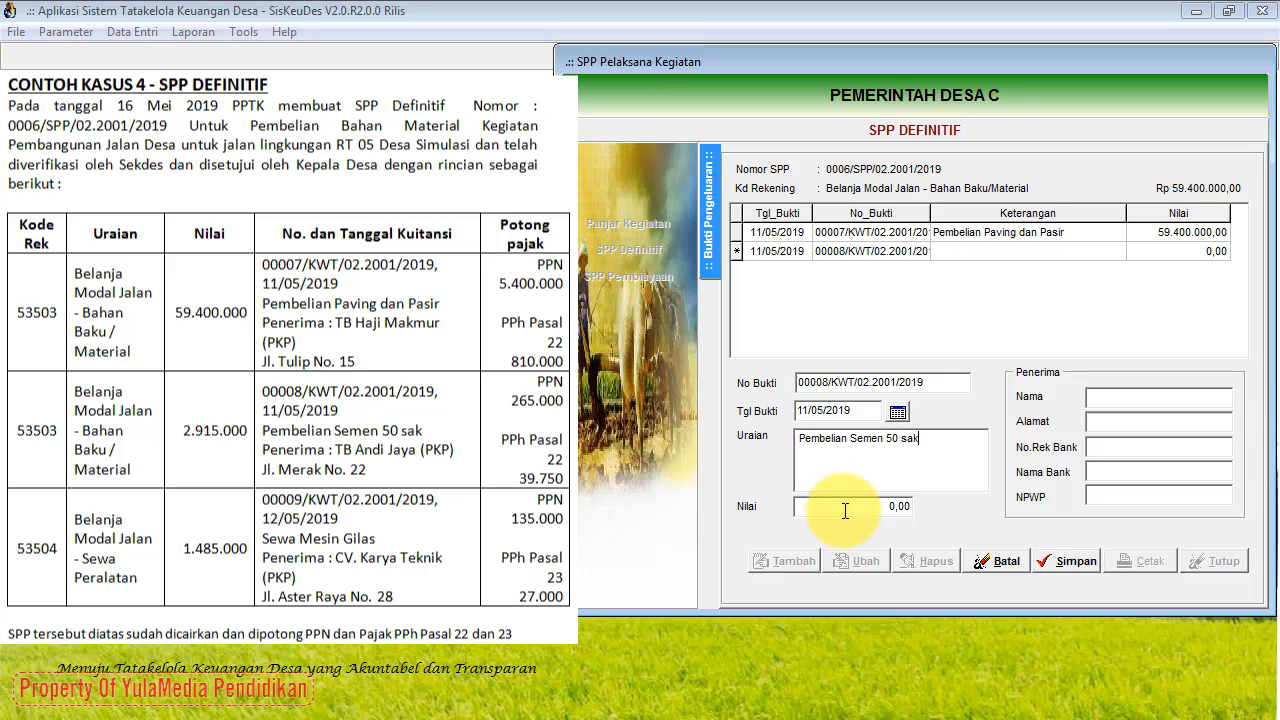
left_click(841, 513)
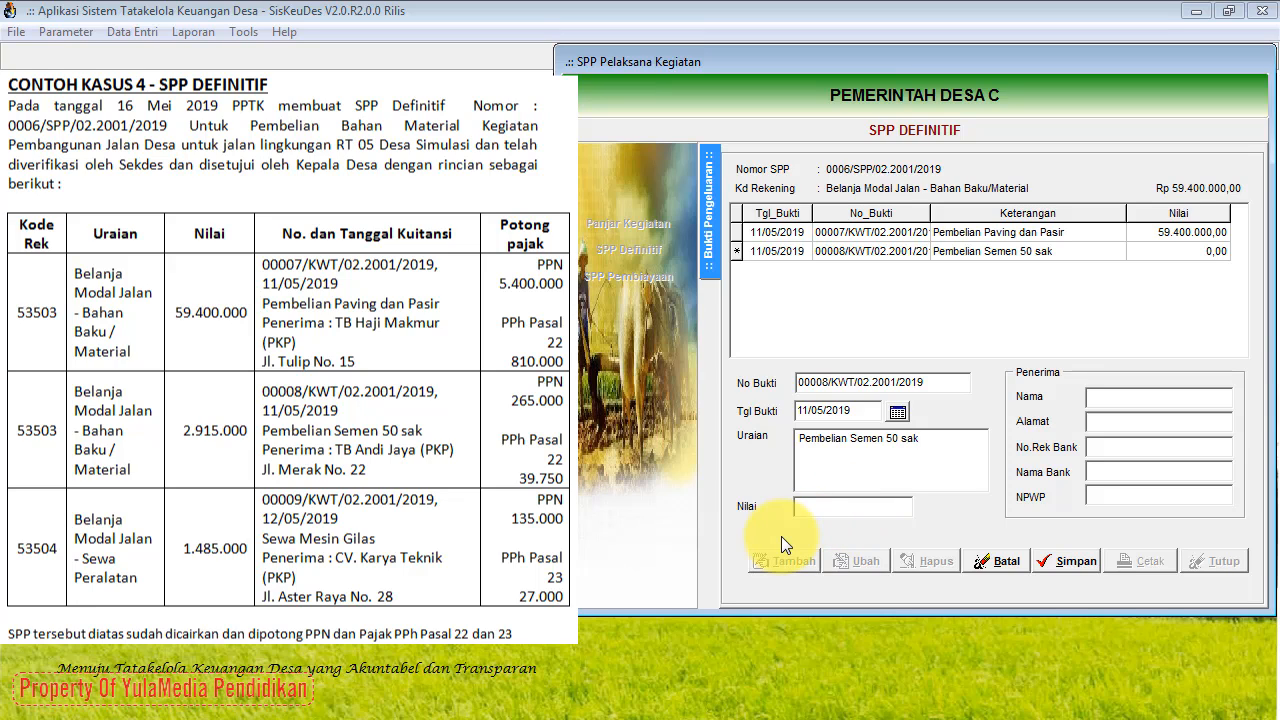
type("2.915.")
type("000")
left_click(844, 465)
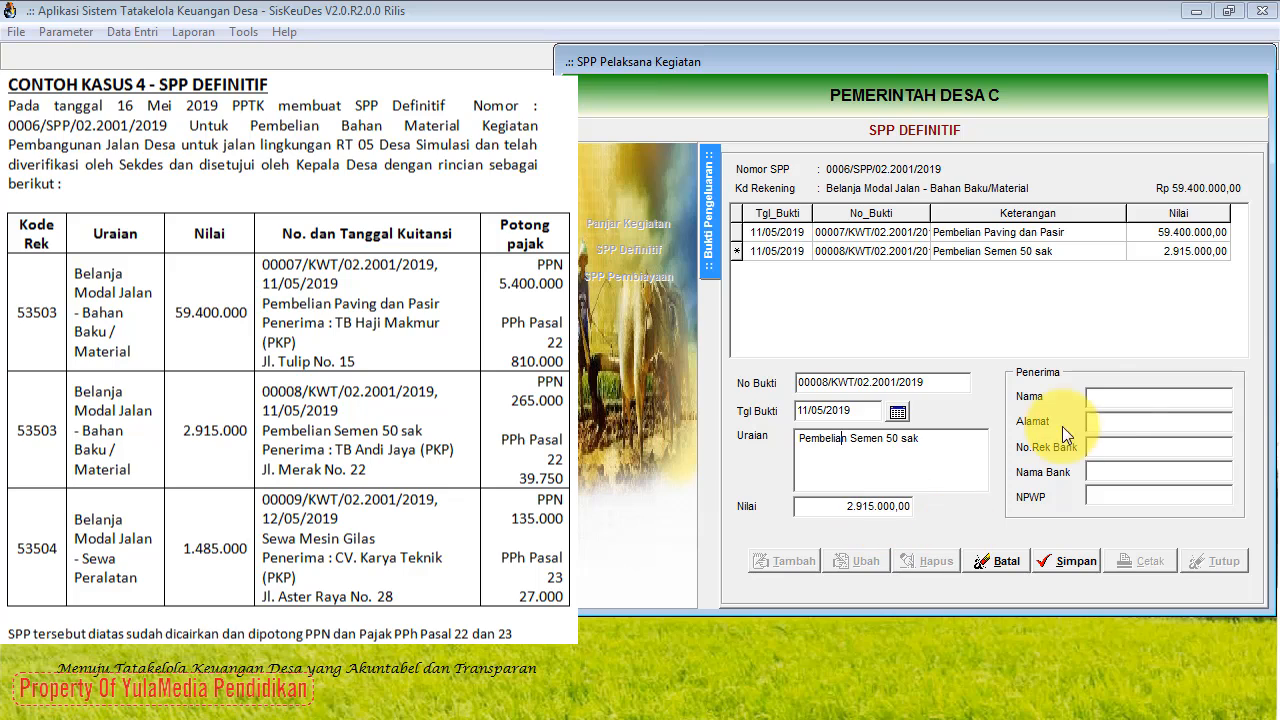
left_click(1112, 401)
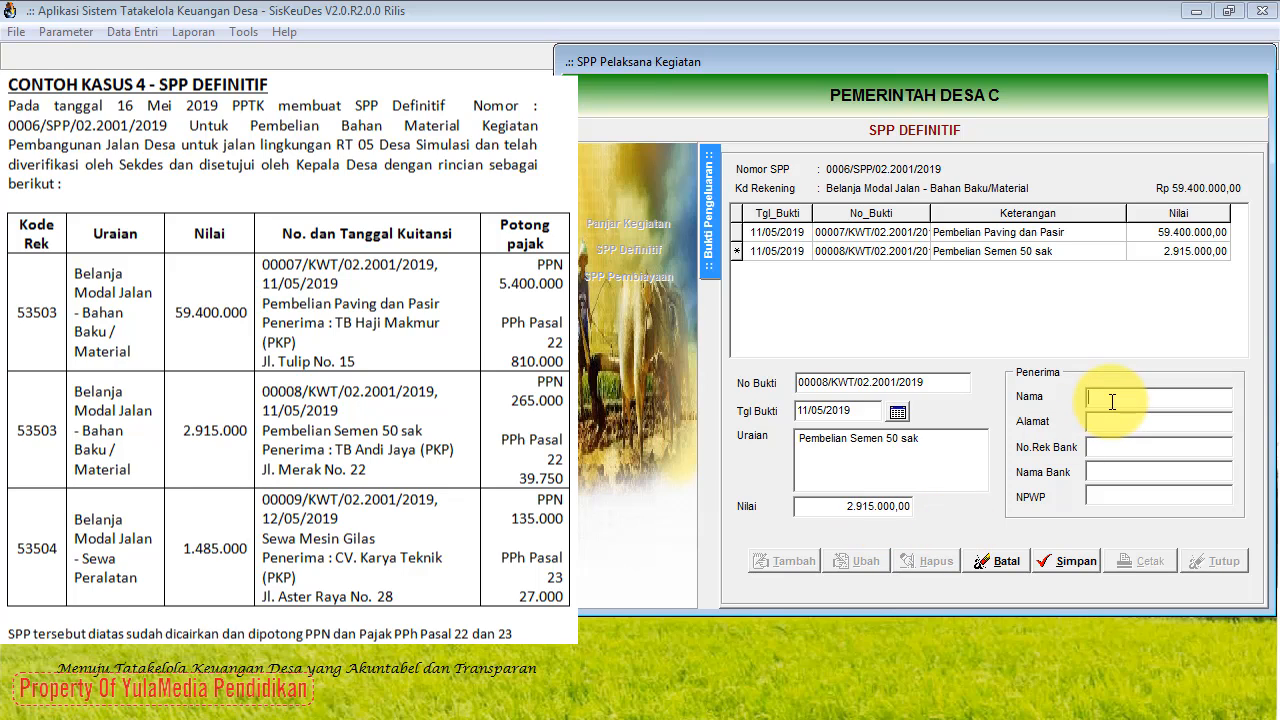
type("TB Andi Jaya (PKP)")
left_click(1141, 427)
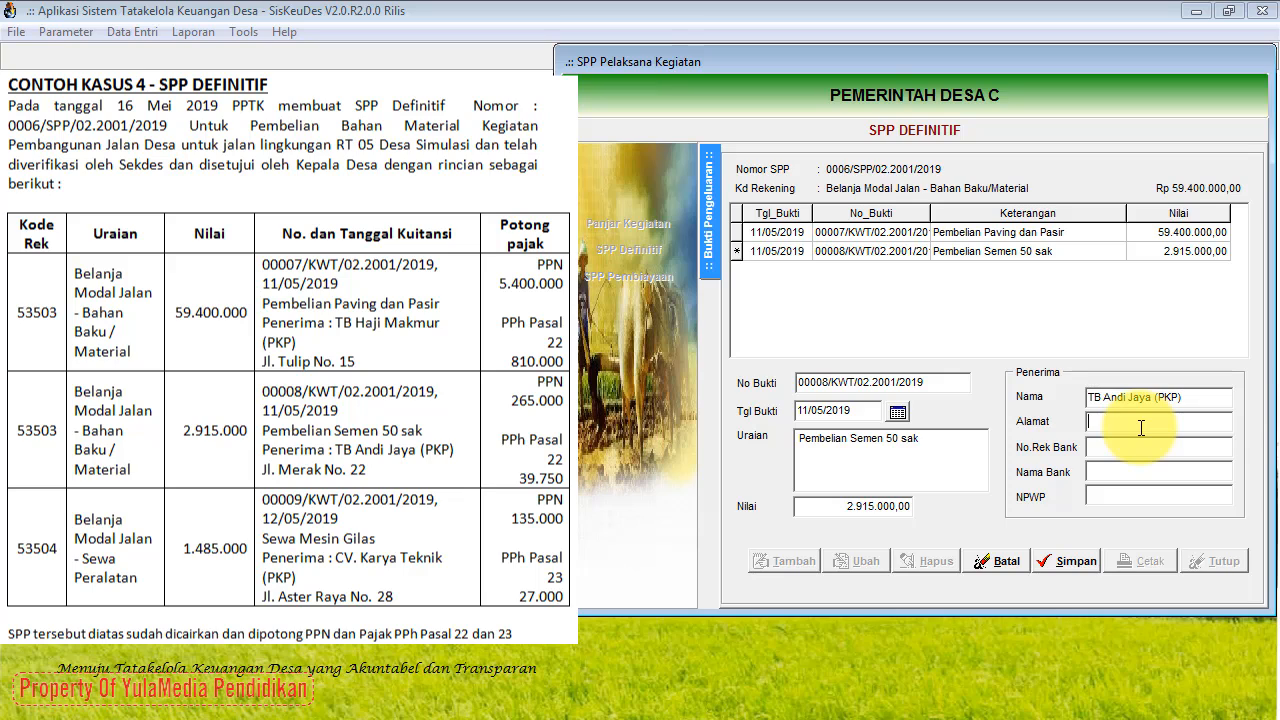
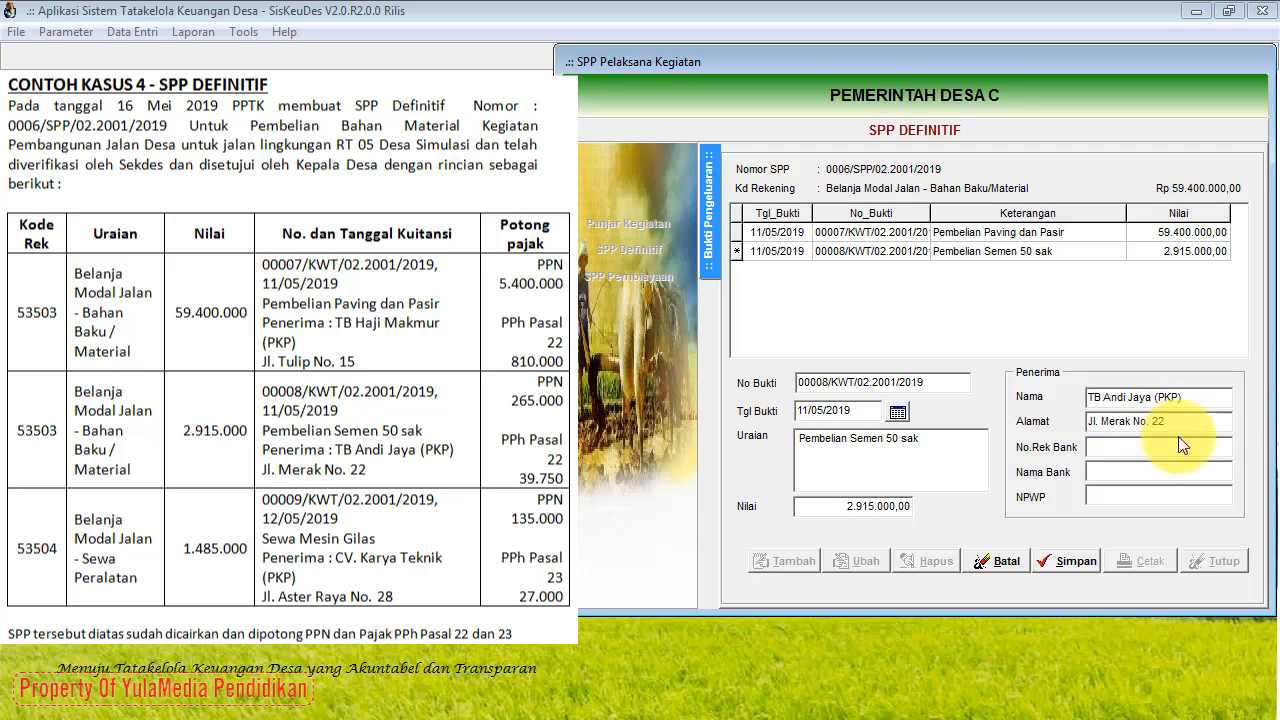
left_click(1069, 560)
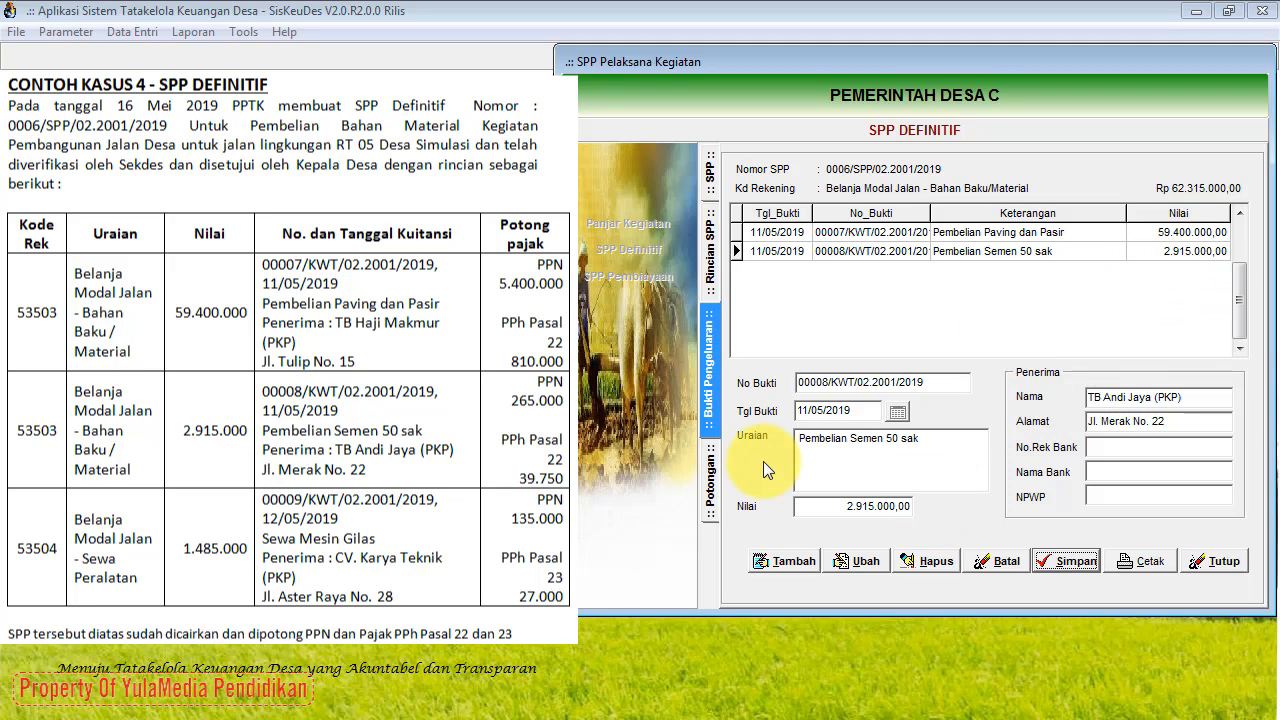
Step: Add a 7.1.1.01 PPN Pusat deduction of 265.000 (10%) to receipt 00008 and save it
left_click(712, 480)
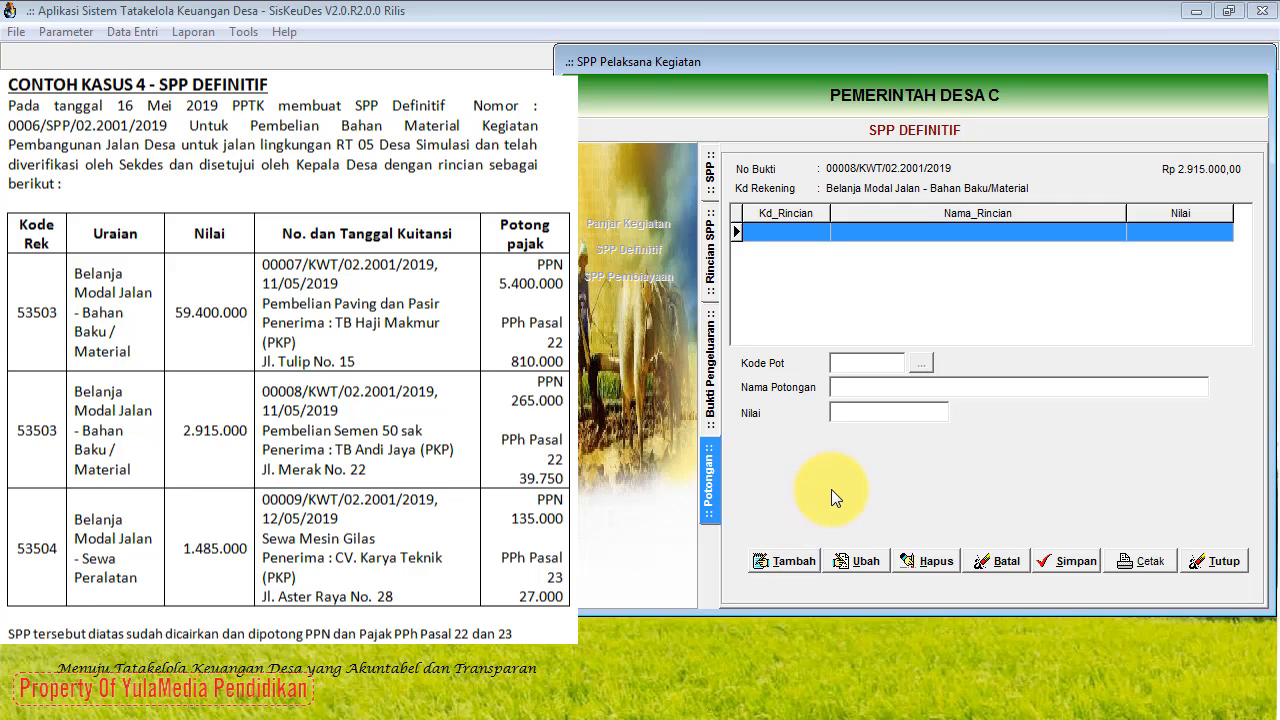
left_click(793, 561)
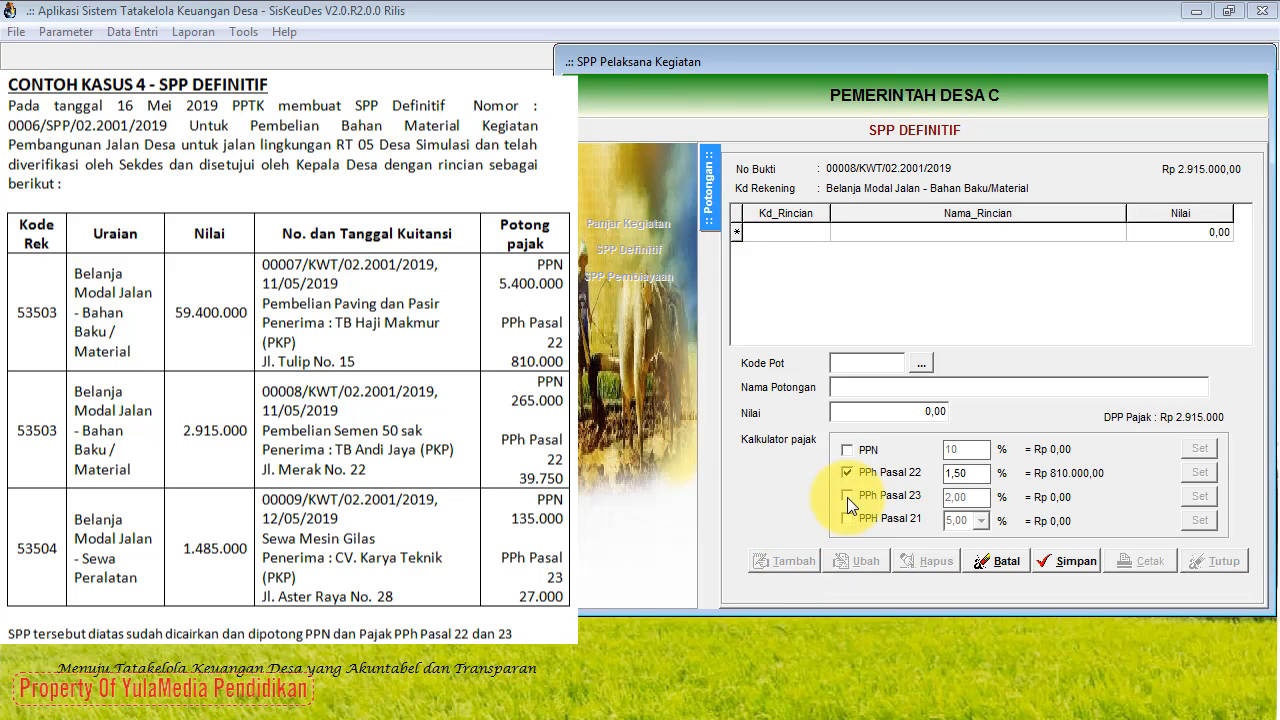
left_click(921, 366)
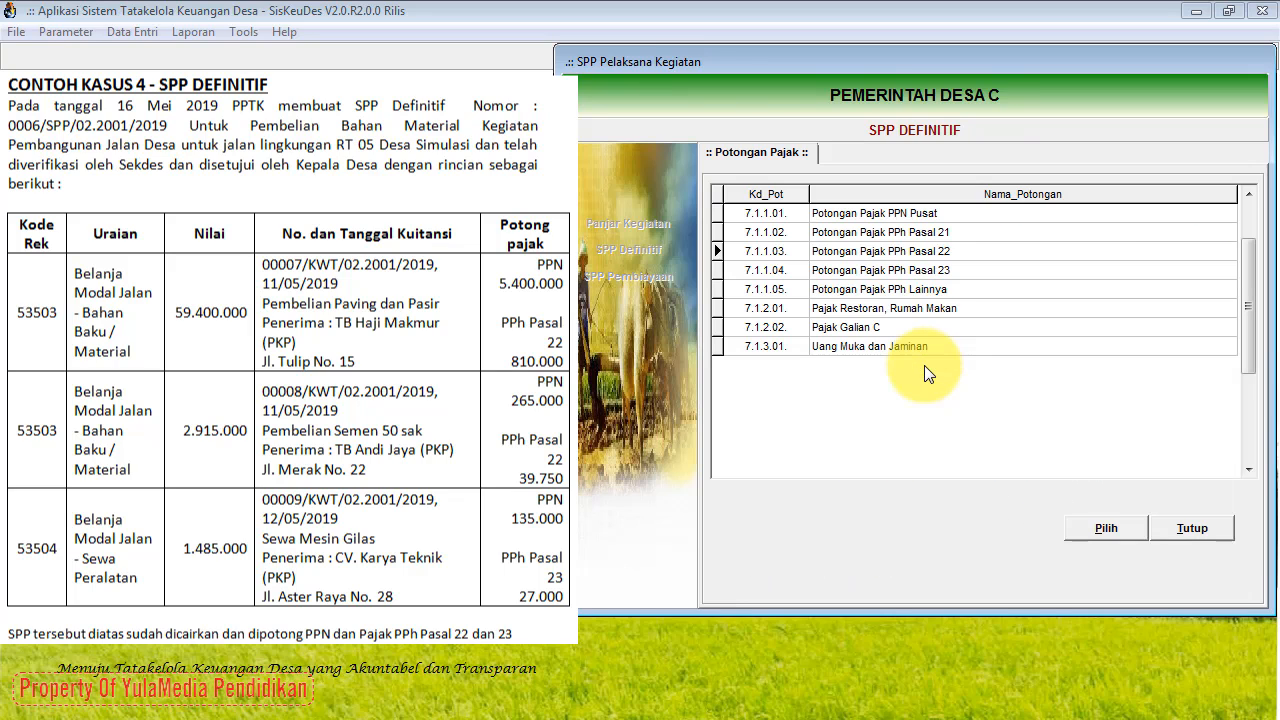
left_click(924, 212)
left_click(1080, 523)
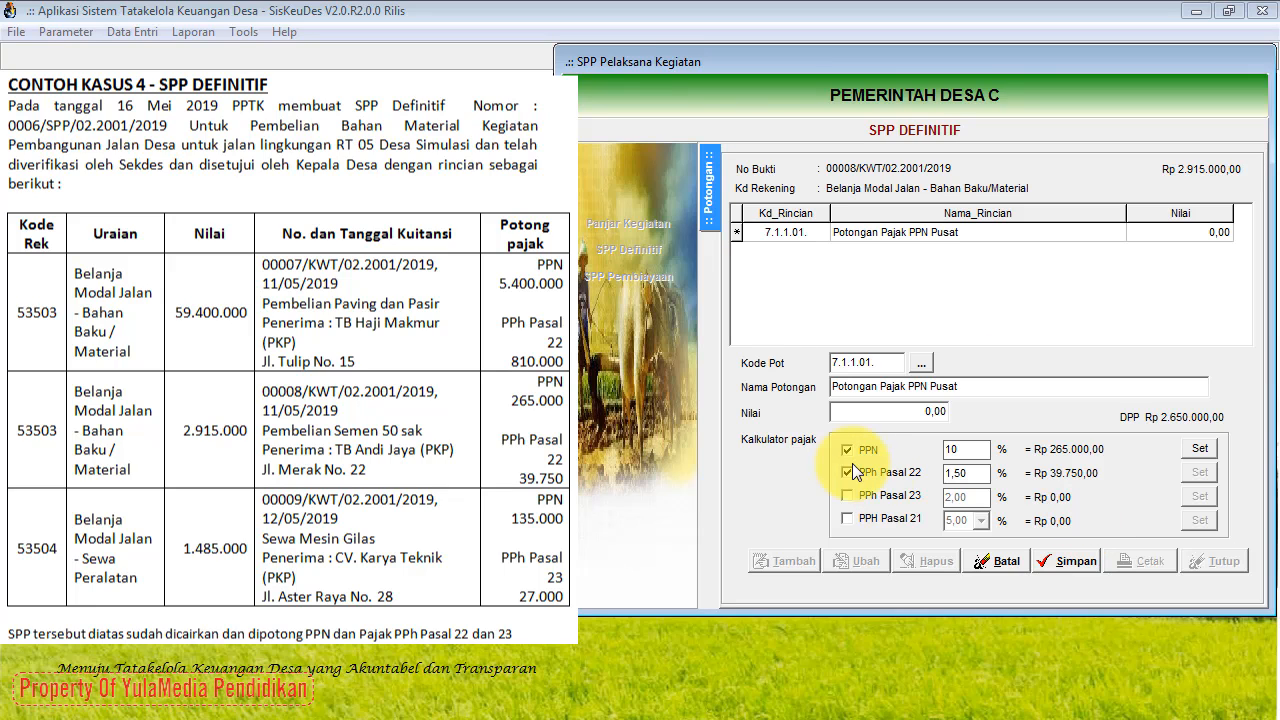
left_click(847, 472)
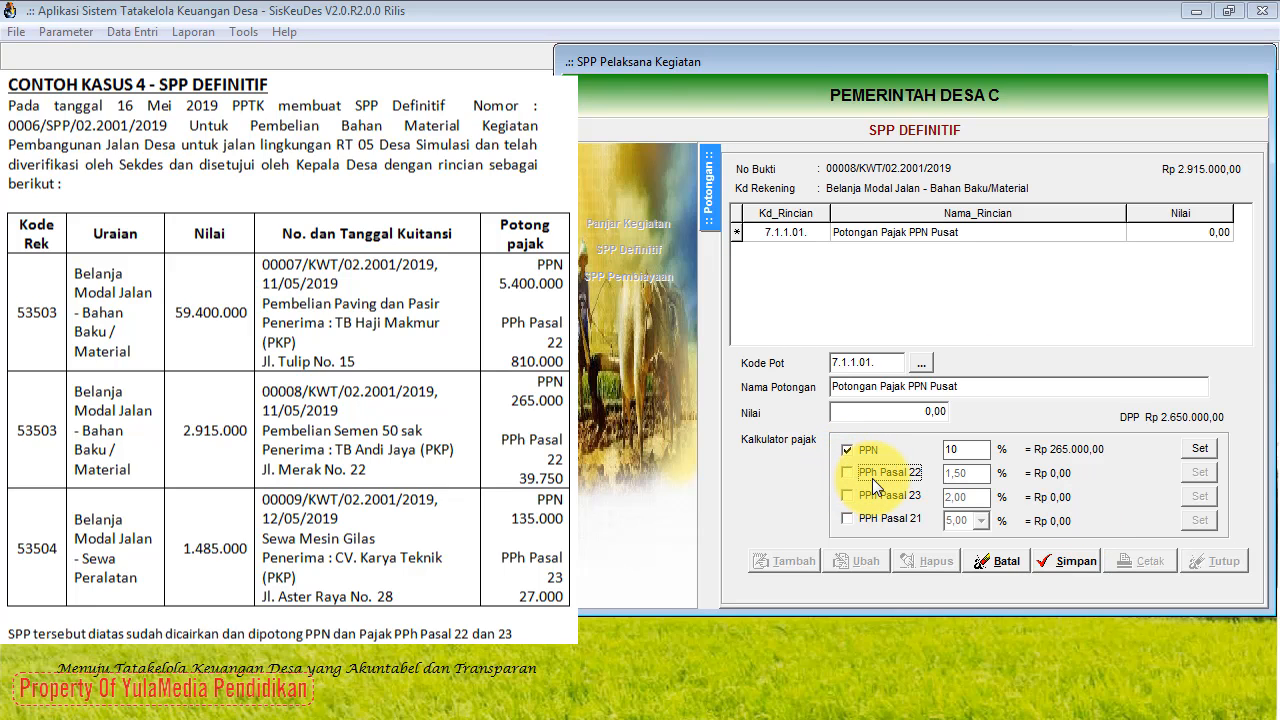
left_click(1199, 450)
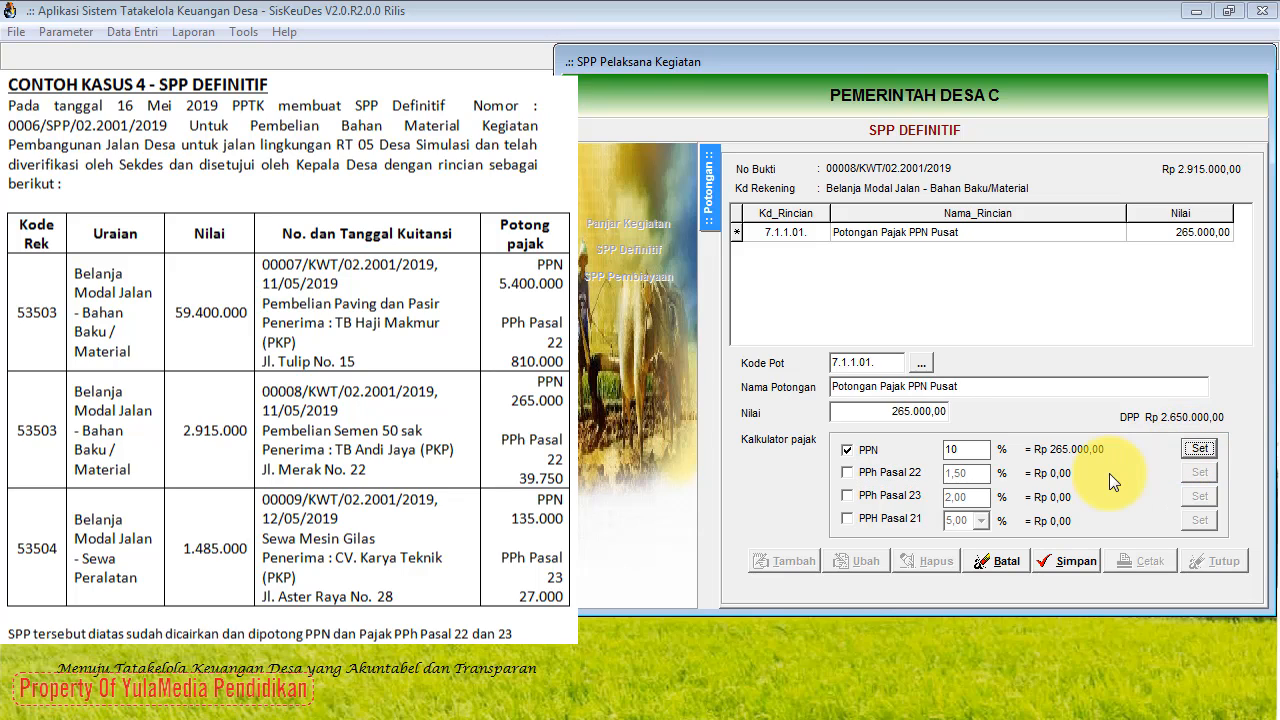
left_click(1070, 560)
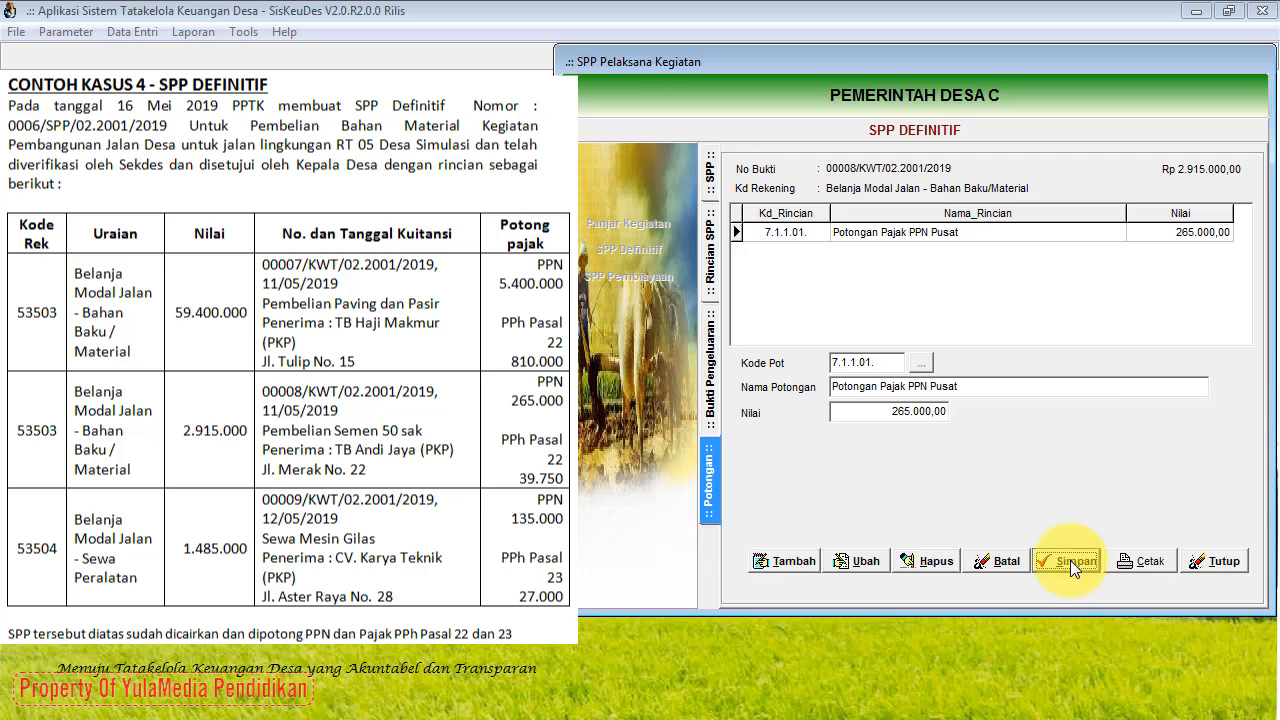
Step: Add a 7.1.1.03 PPh Pasal 22 deduction of 39.750 at 1,50% to receipt 00008 and save it
left_click(795, 562)
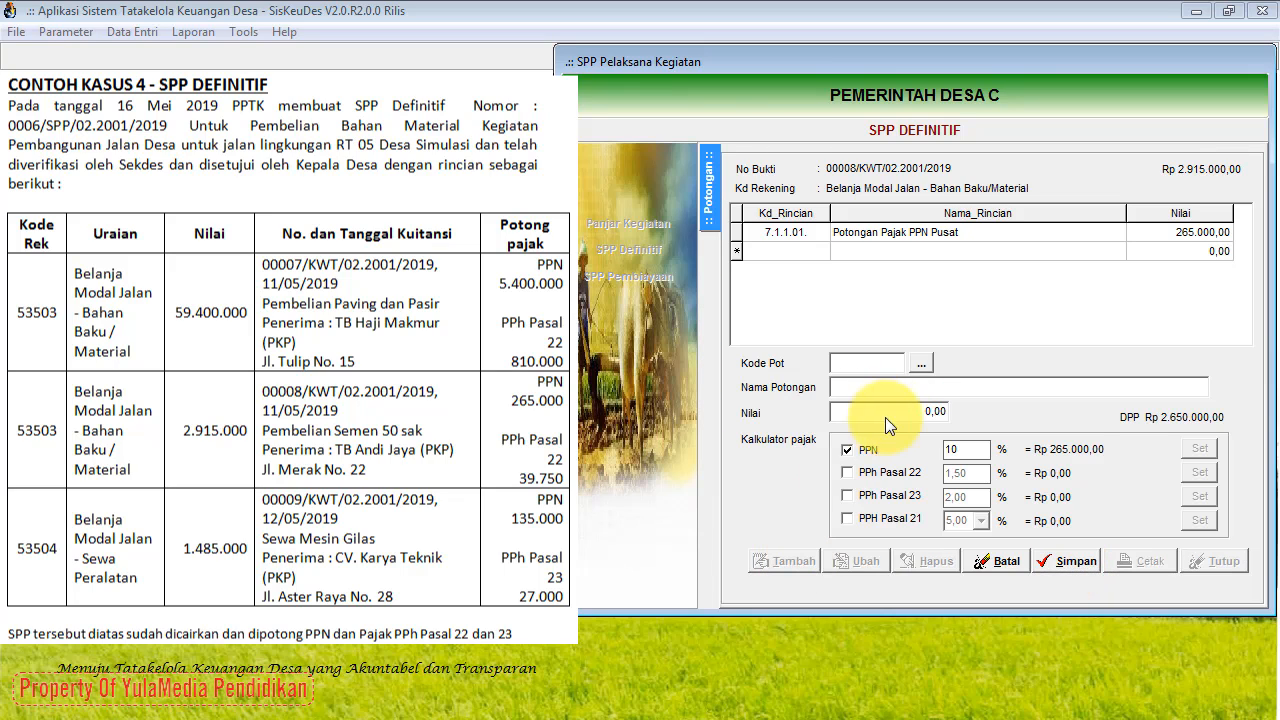
left_click(921, 363)
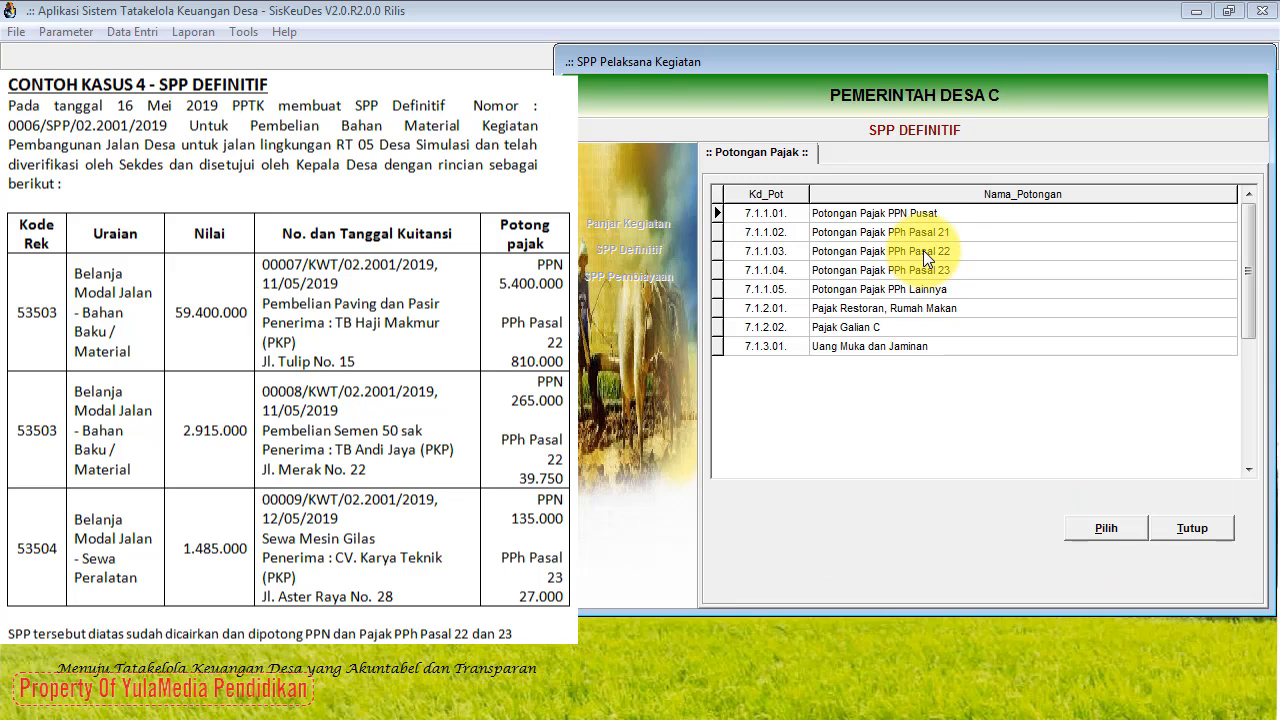
left_click(923, 250)
left_click(1092, 527)
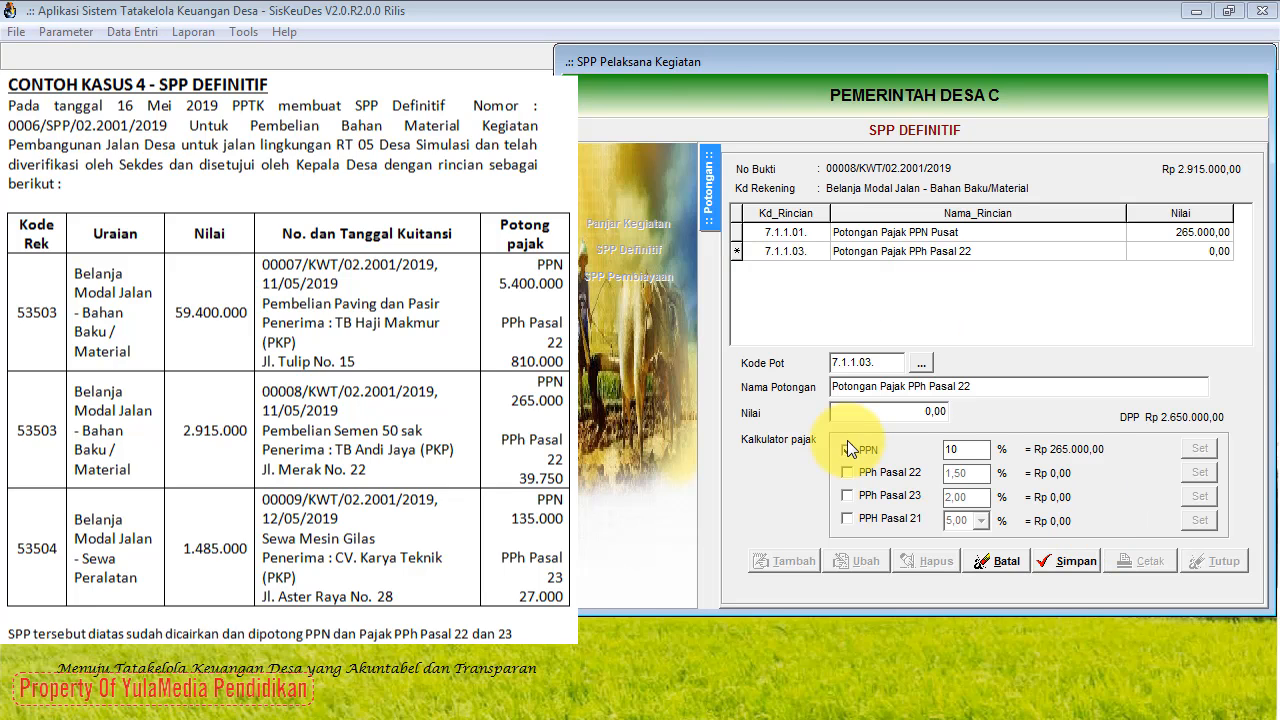
left_click(846, 471)
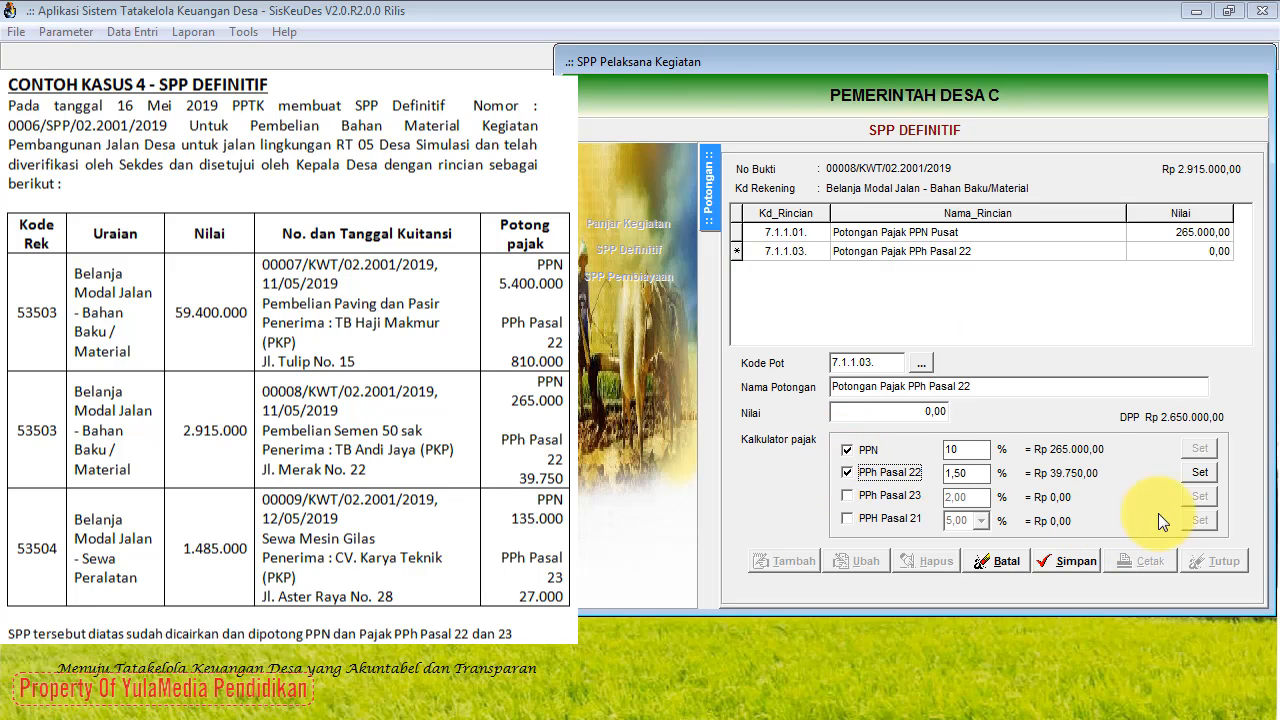
left_click(847, 449)
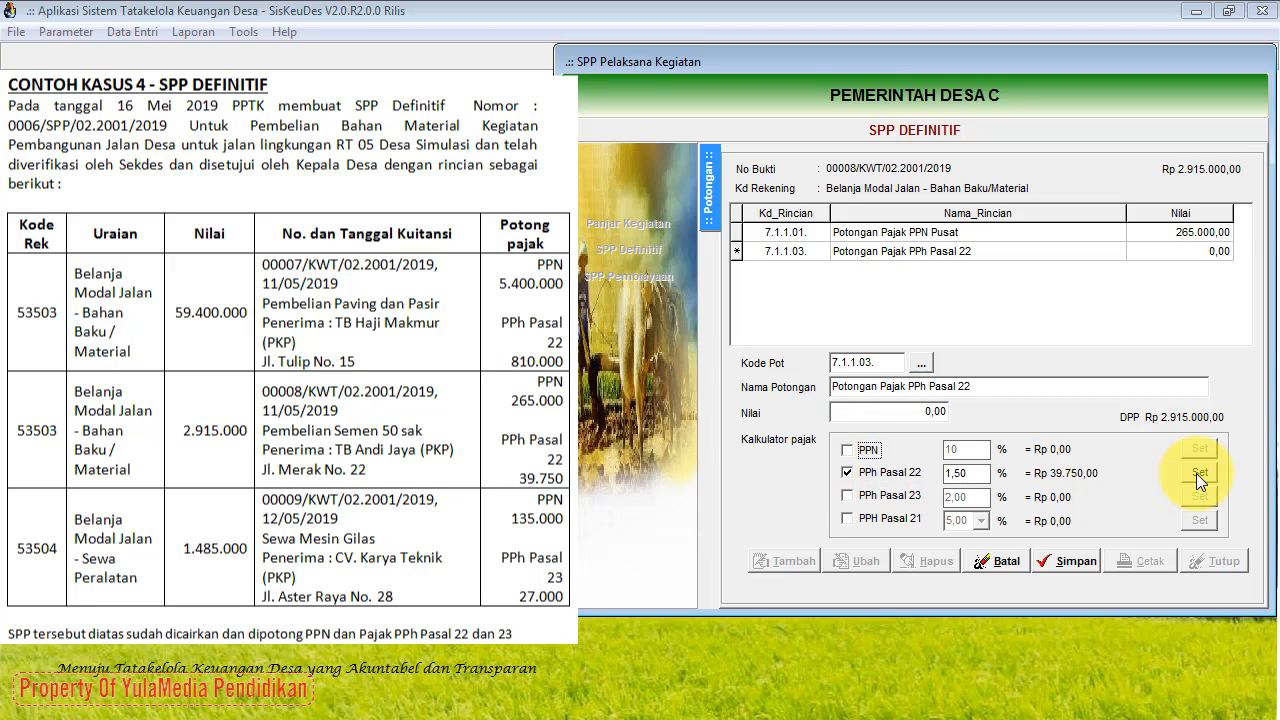
left_click(845, 454)
left_click(845, 454)
left_click(1203, 474)
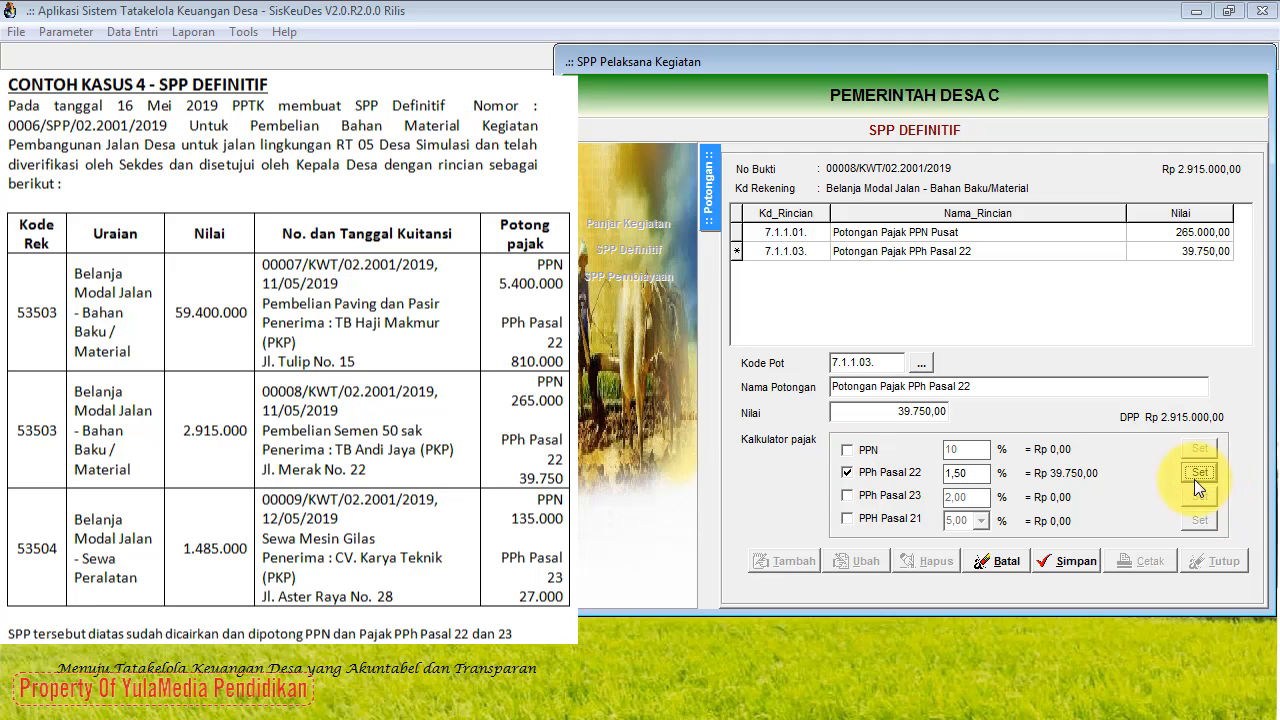
left_click(1078, 564)
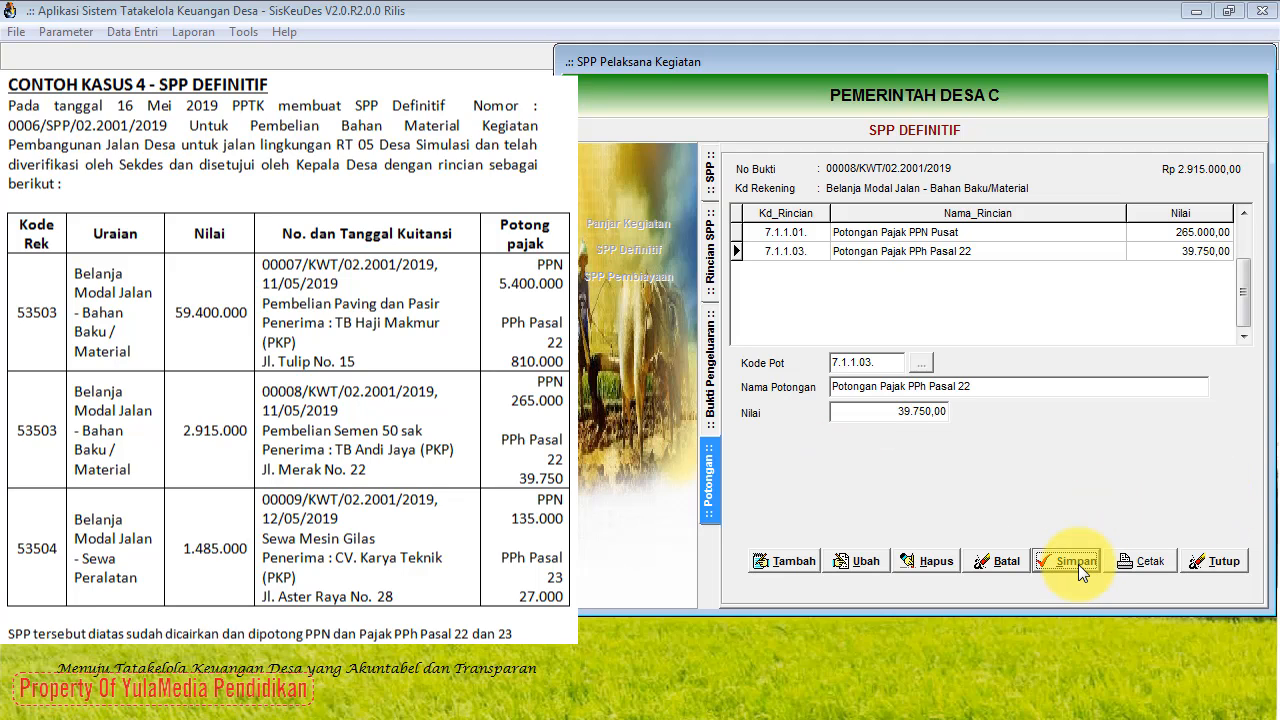
Step: Show the Bukti Pengeluaran list and review receipts 00007 and 00008 of SPP 0006
left_click(713, 402)
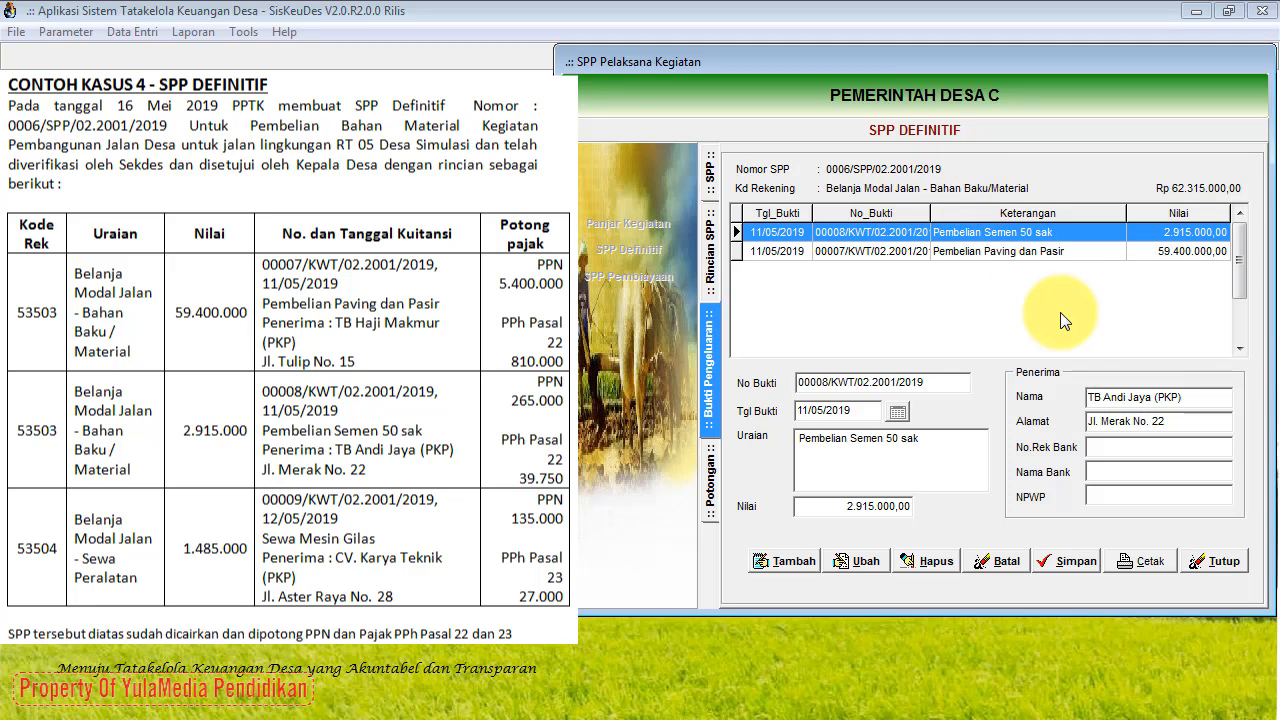
left_click(1044, 254)
left_click(1041, 232)
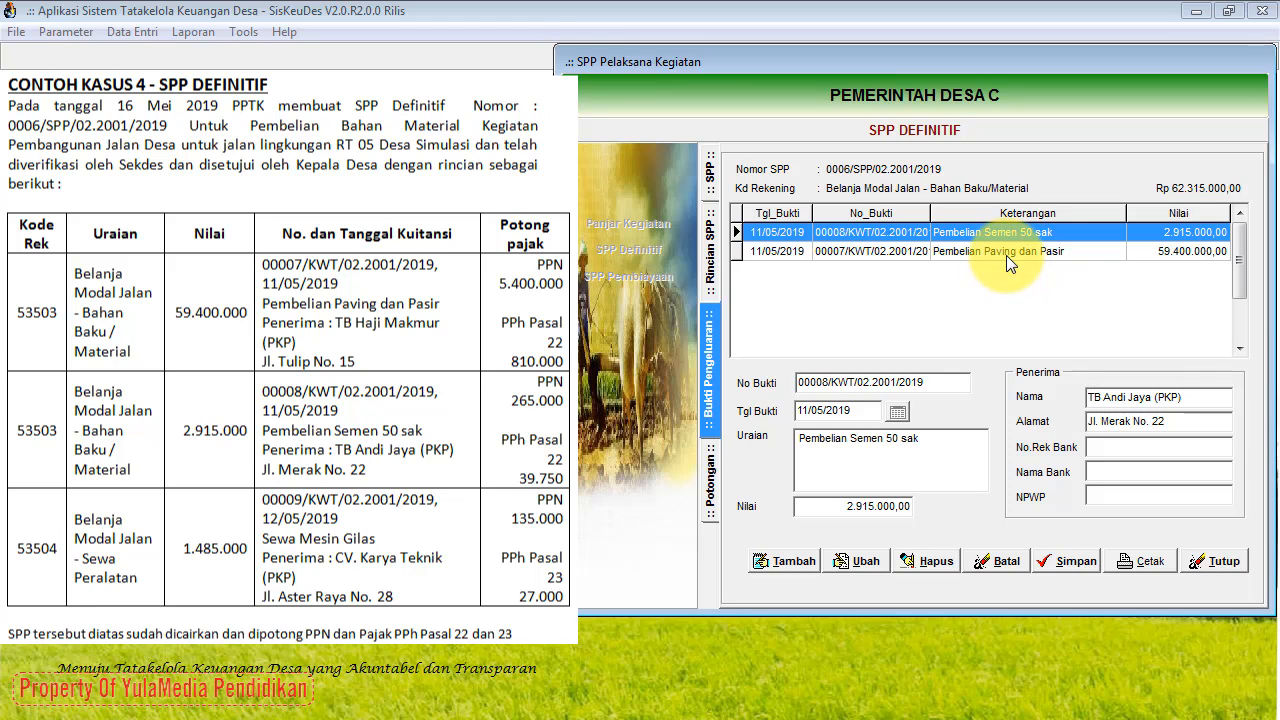
left_click(1003, 255)
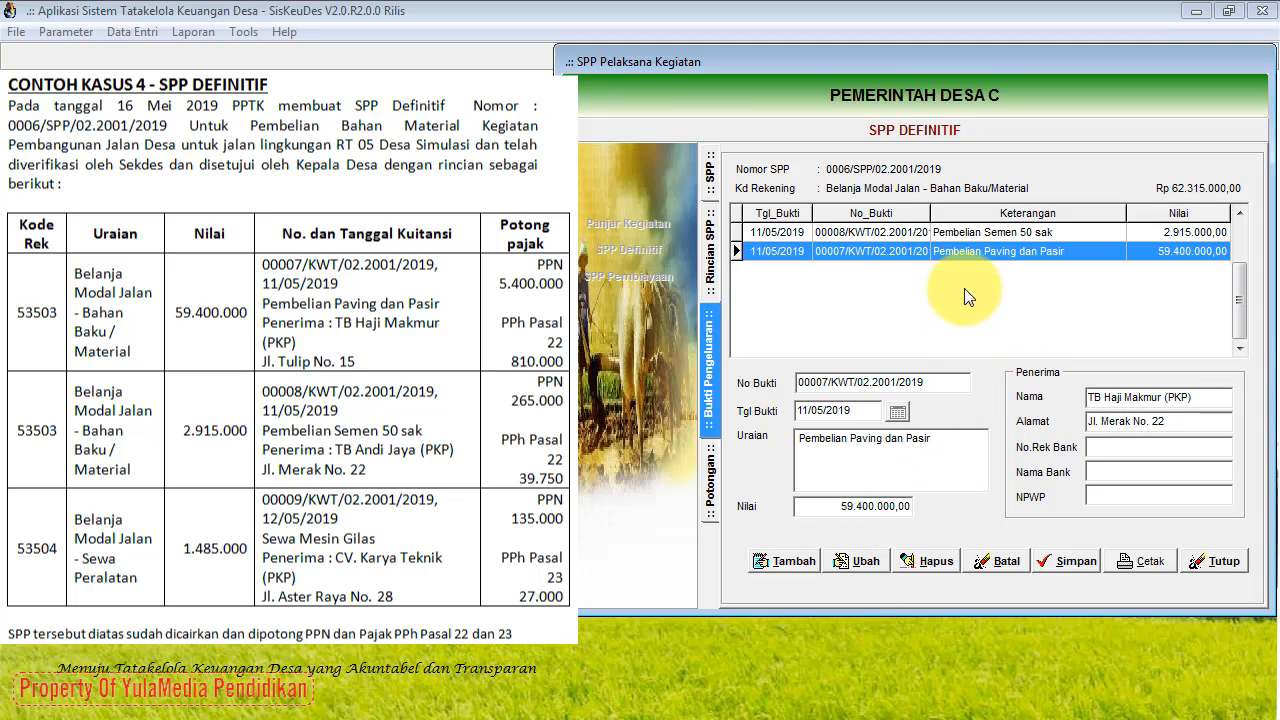
Step: Edit receipt 00007 to replace the recipient's address field, then save the receipt
left_click(866, 562)
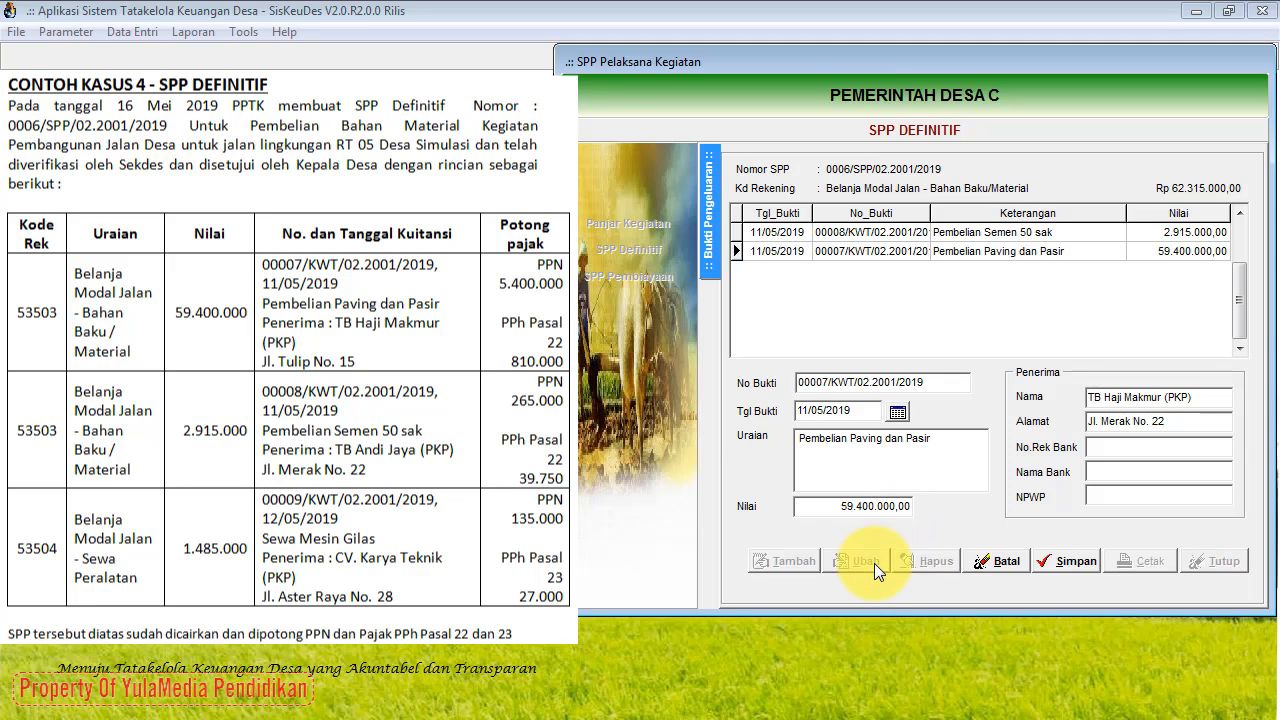
left_click(1175, 420)
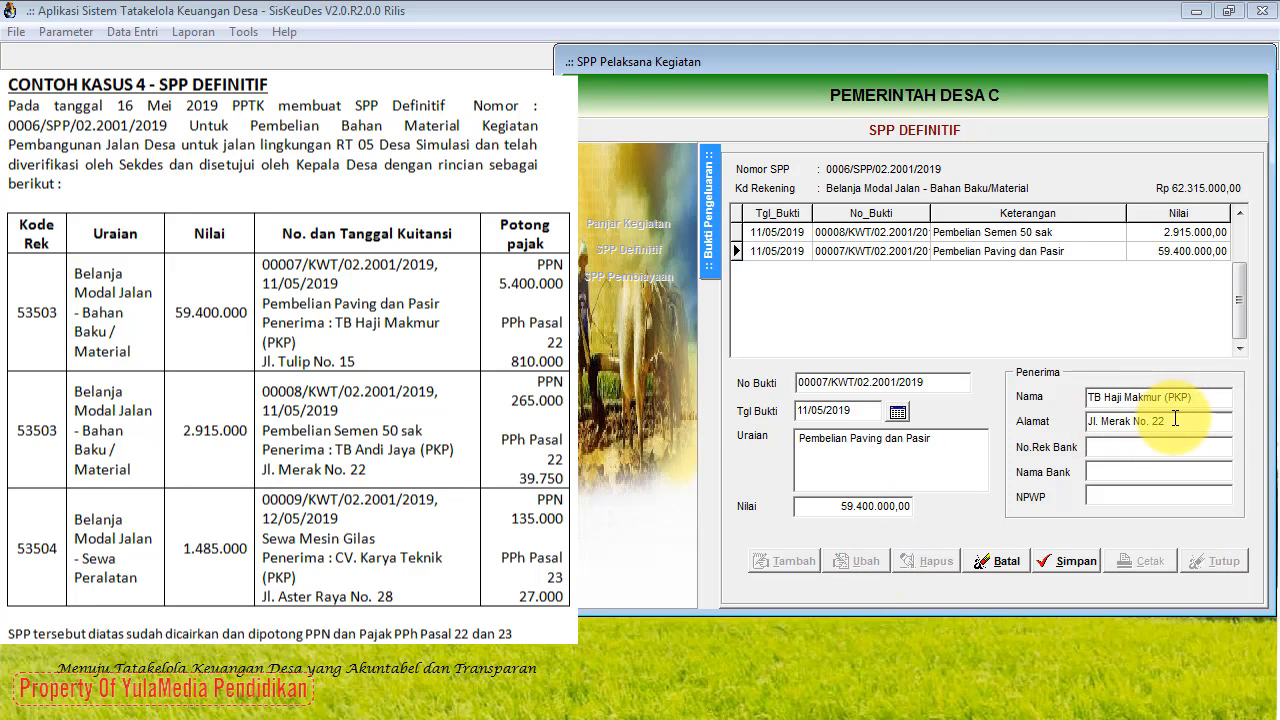
key("BackSpace")
key("BackSpace")
key("BackSpace")
key("BackSpace")
key("BackSpace")
key("BackSpace")
key("BackSpace")
key("BackSpace")
key("BackSpace")
key("BackSpace")
key("BackSpace")
key("BackSpace")
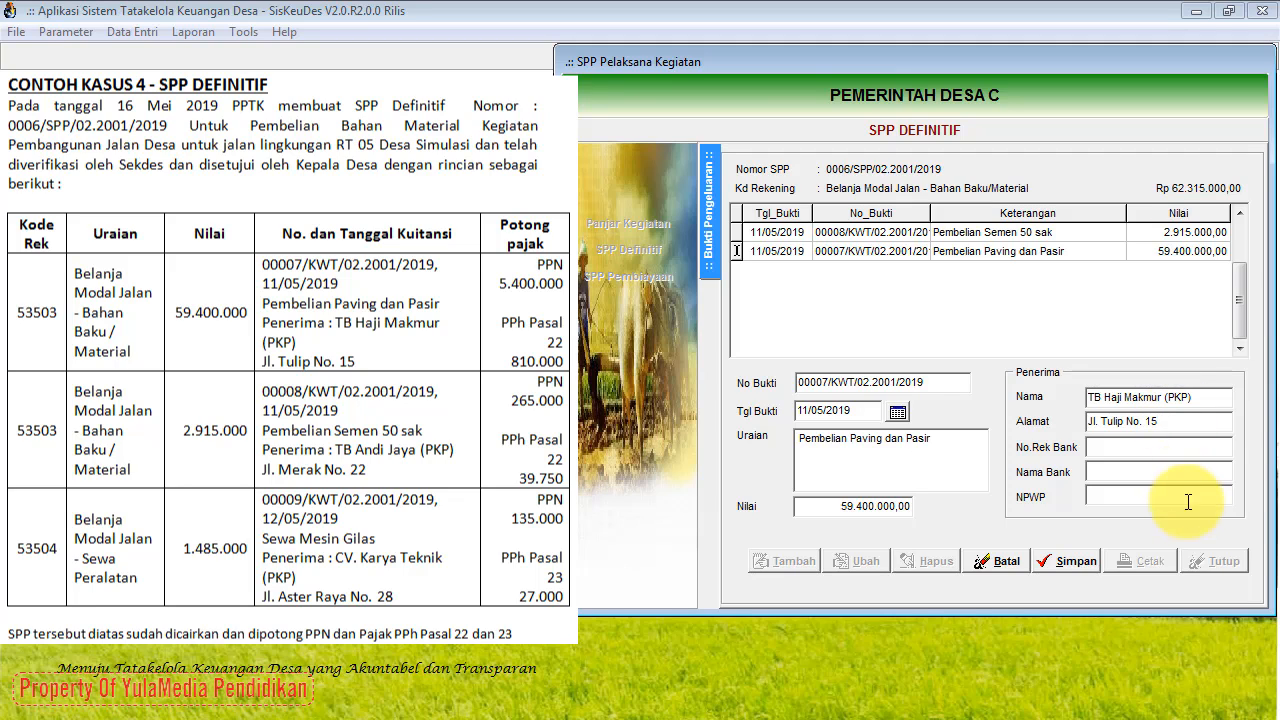
left_click(1089, 562)
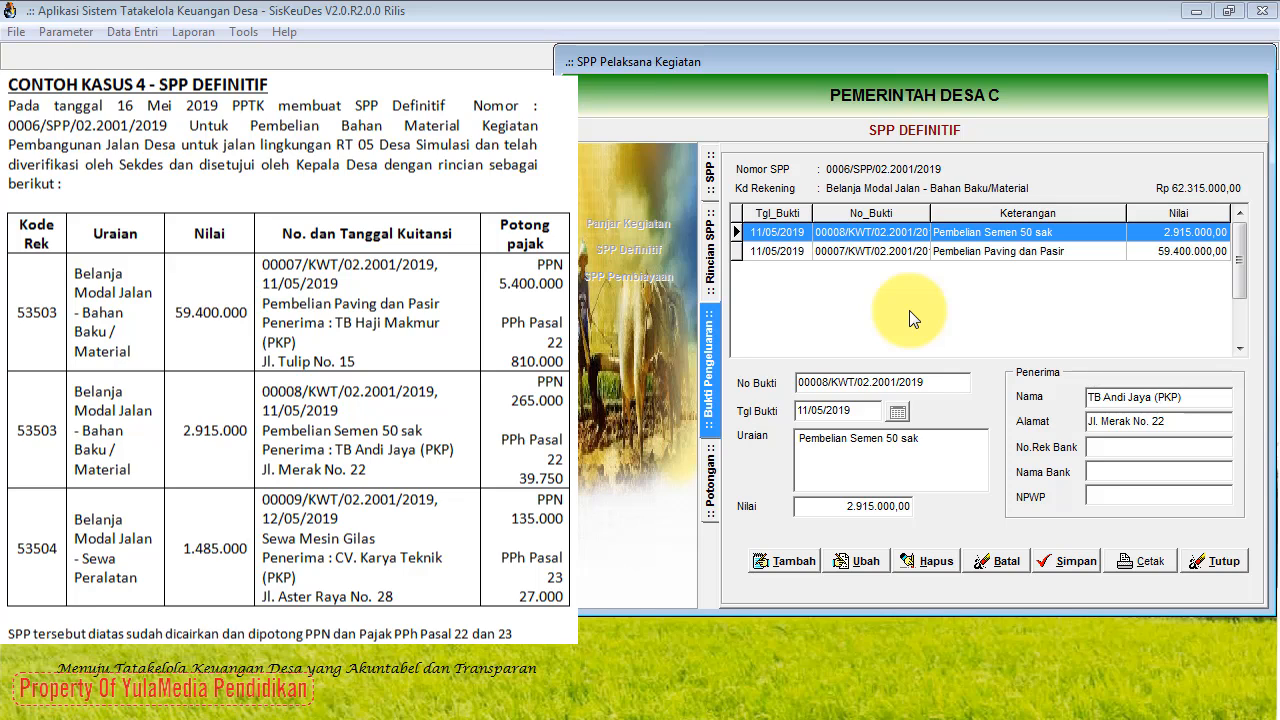
Step: Add new receipt 00009 dated 12/05/2019
left_click(768, 563)
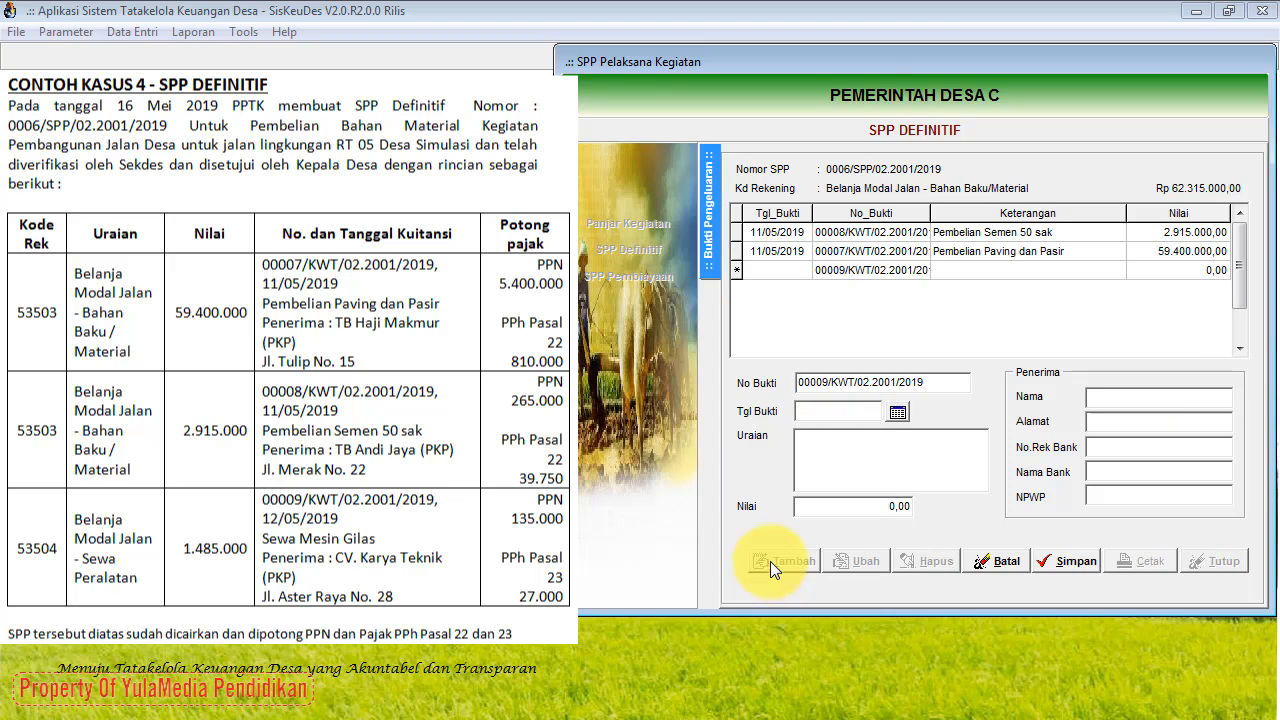
left_click(897, 414)
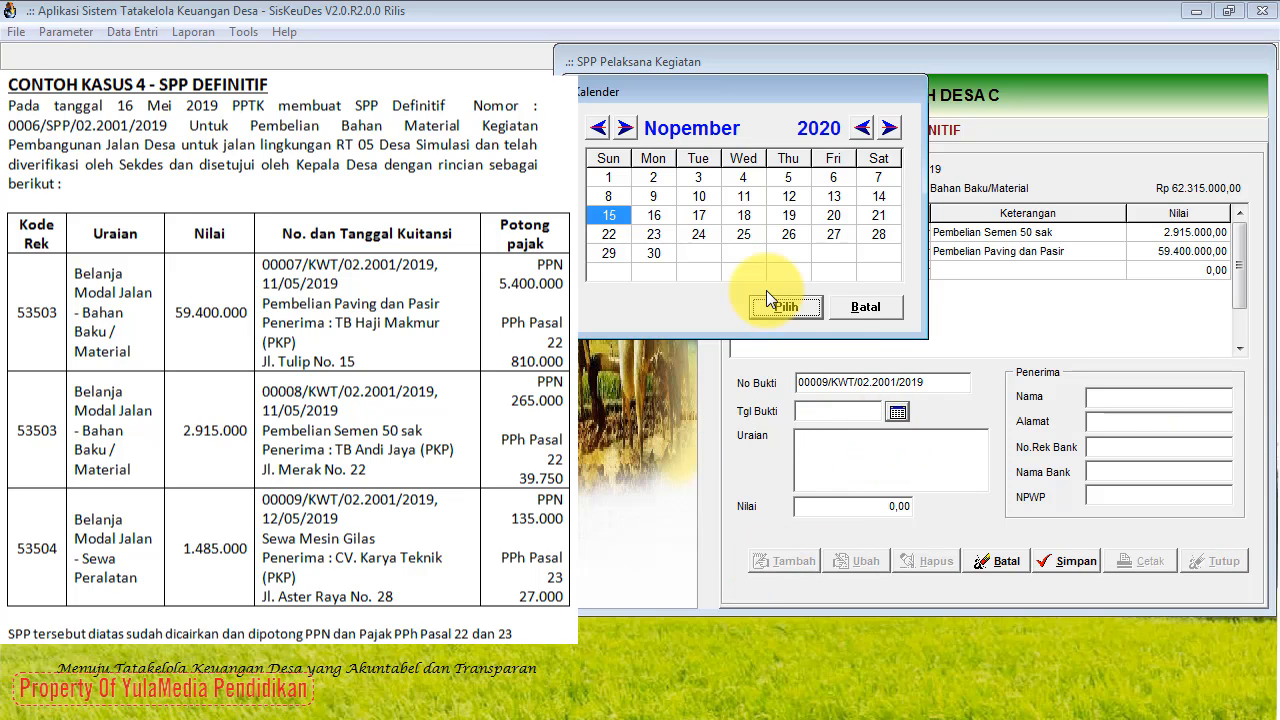
left_click(598, 128)
left_click(598, 128)
left_click(598, 128)
left_click(598, 128)
left_click(598, 128)
left_click(598, 128)
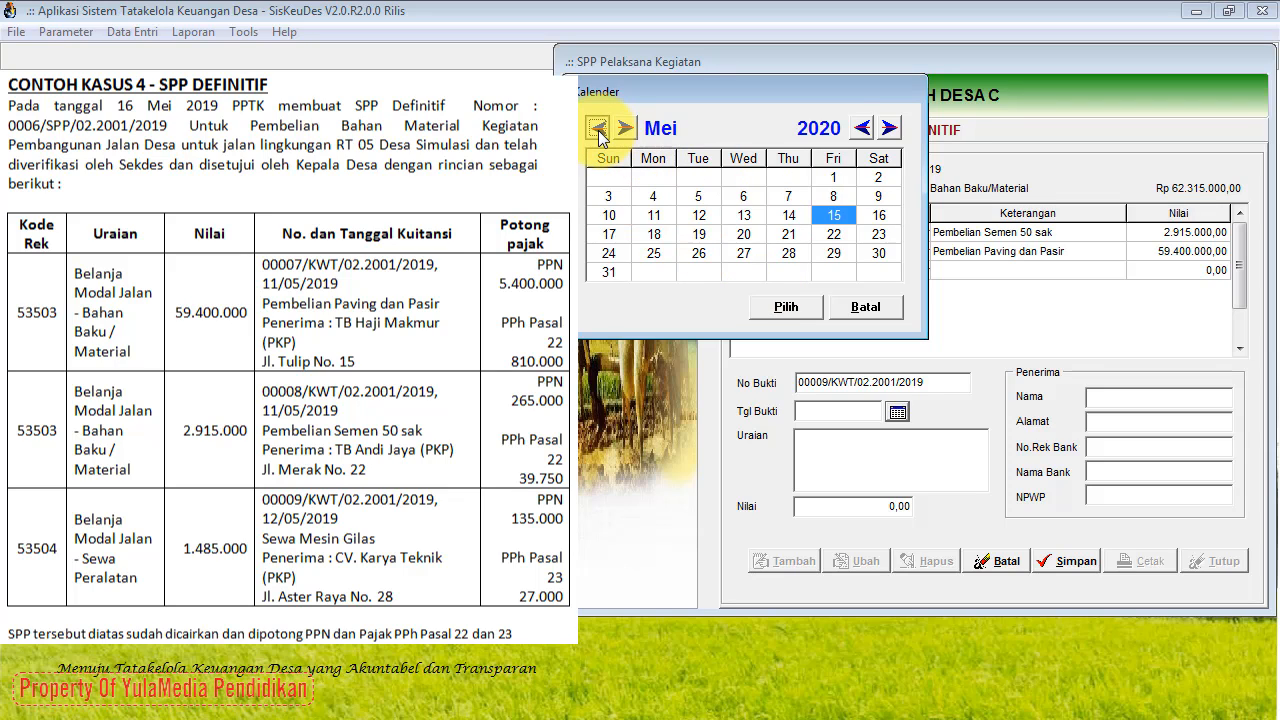
left_click(598, 128)
left_click(625, 128)
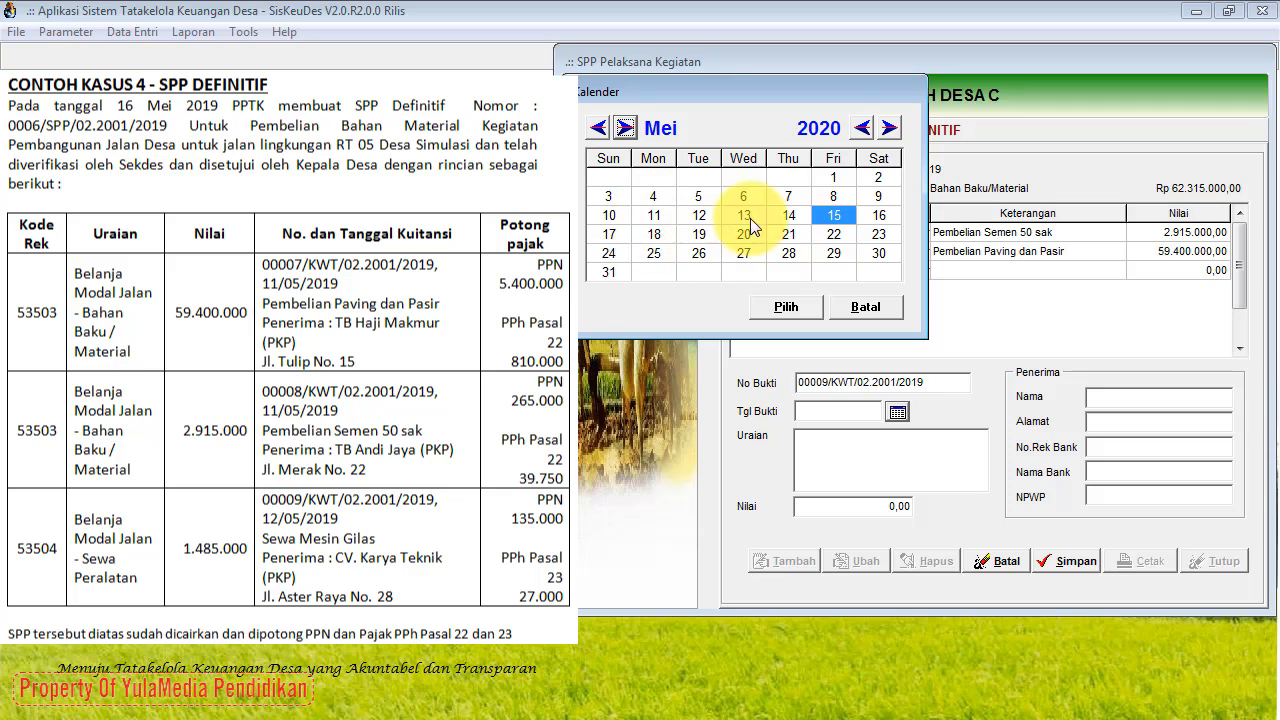
left_click(710, 214)
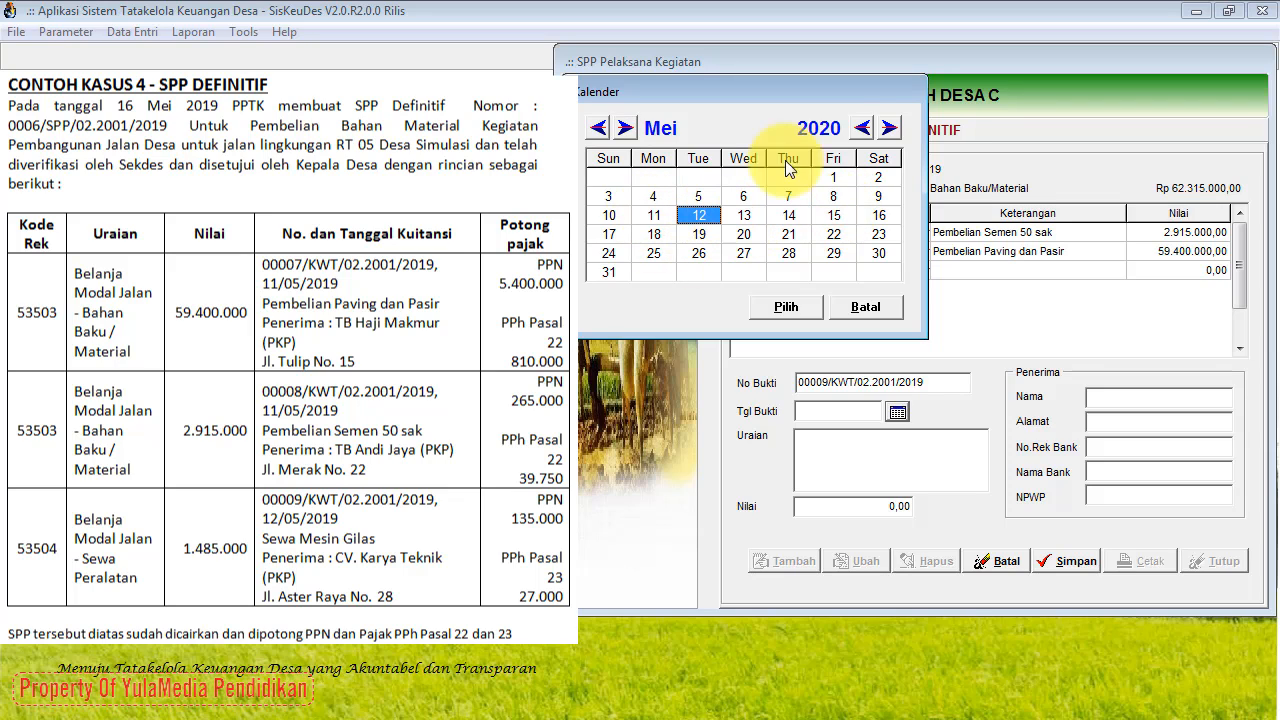
left_click(860, 130)
left_click(860, 130)
left_click(888, 130)
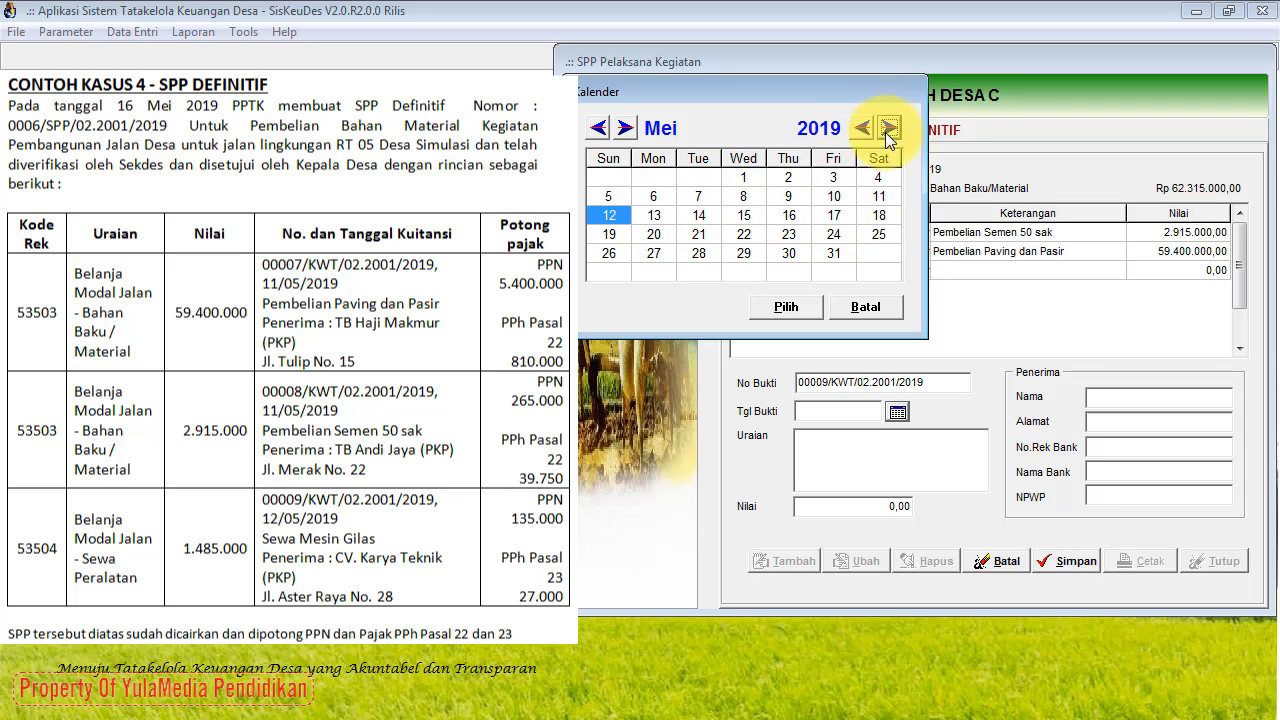
left_click(798, 306)
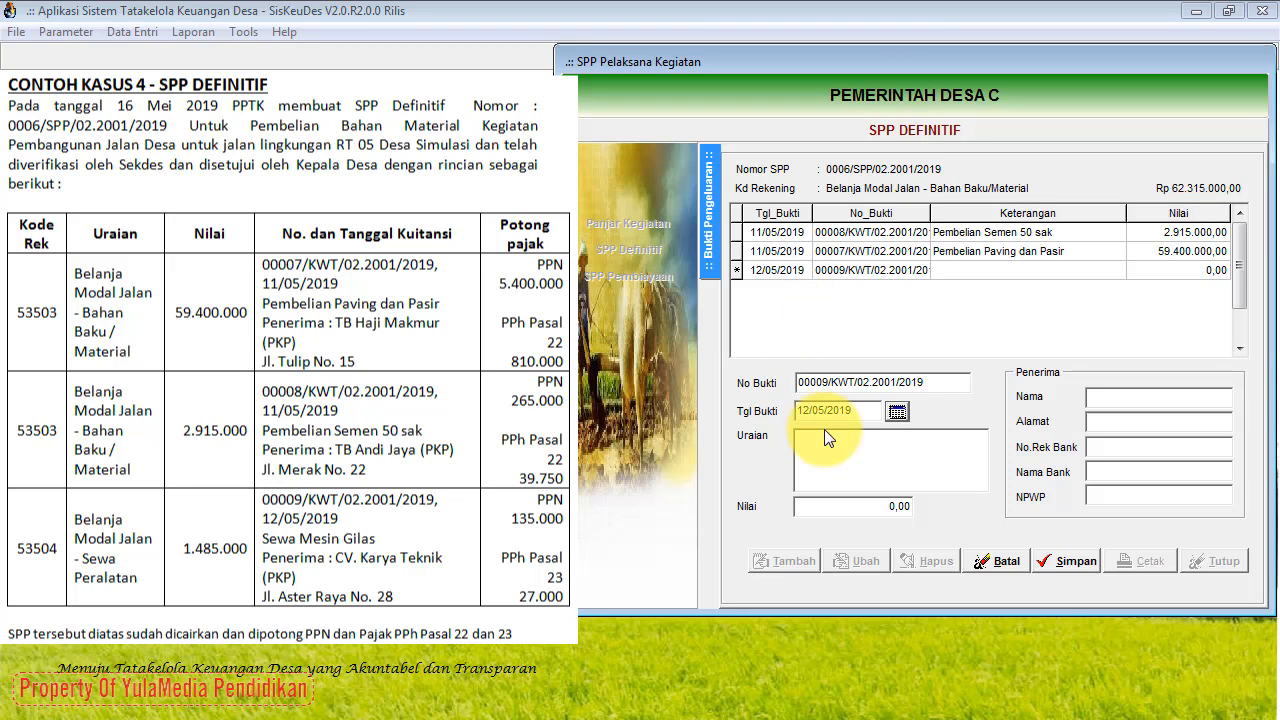
Step: Enter the description 'Sewa Mesin Gilas' with an amount of 1.485.000
left_click(826, 436)
type("Sewa Mesin Gilas")
left_click(884, 508)
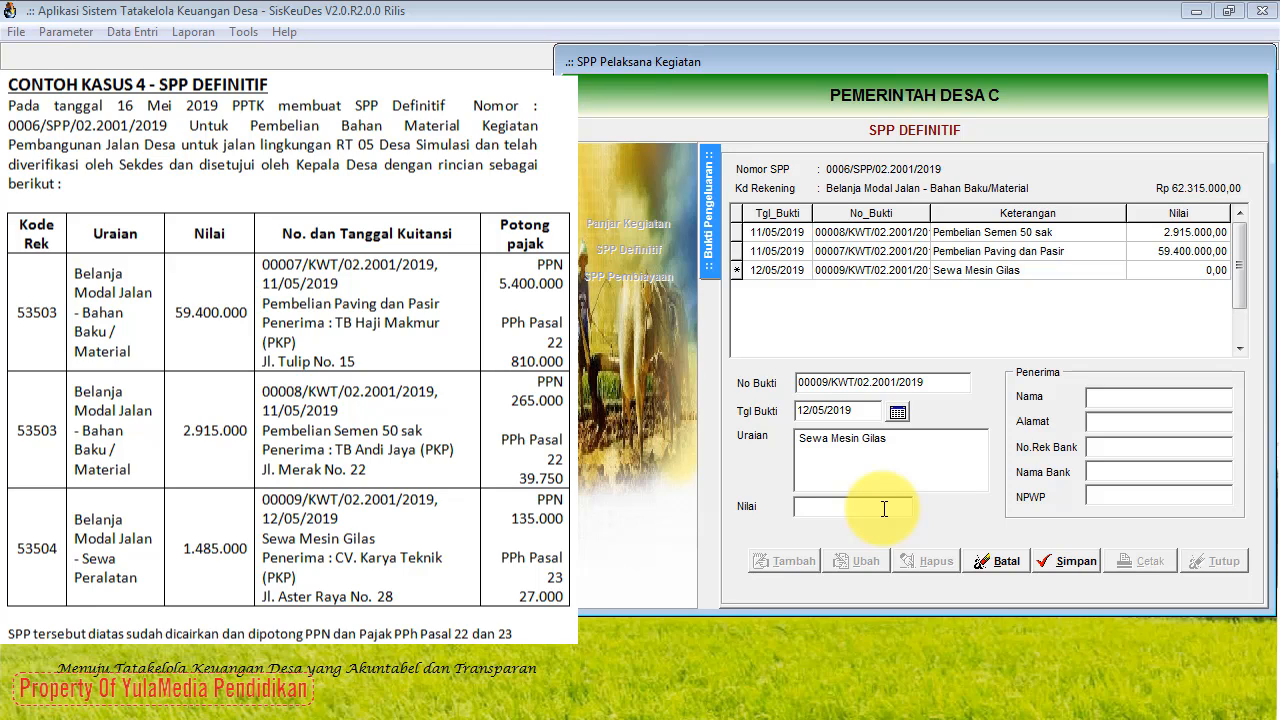
type("1.")
type("4")
type("85.")
type("000")
left_click(902, 487)
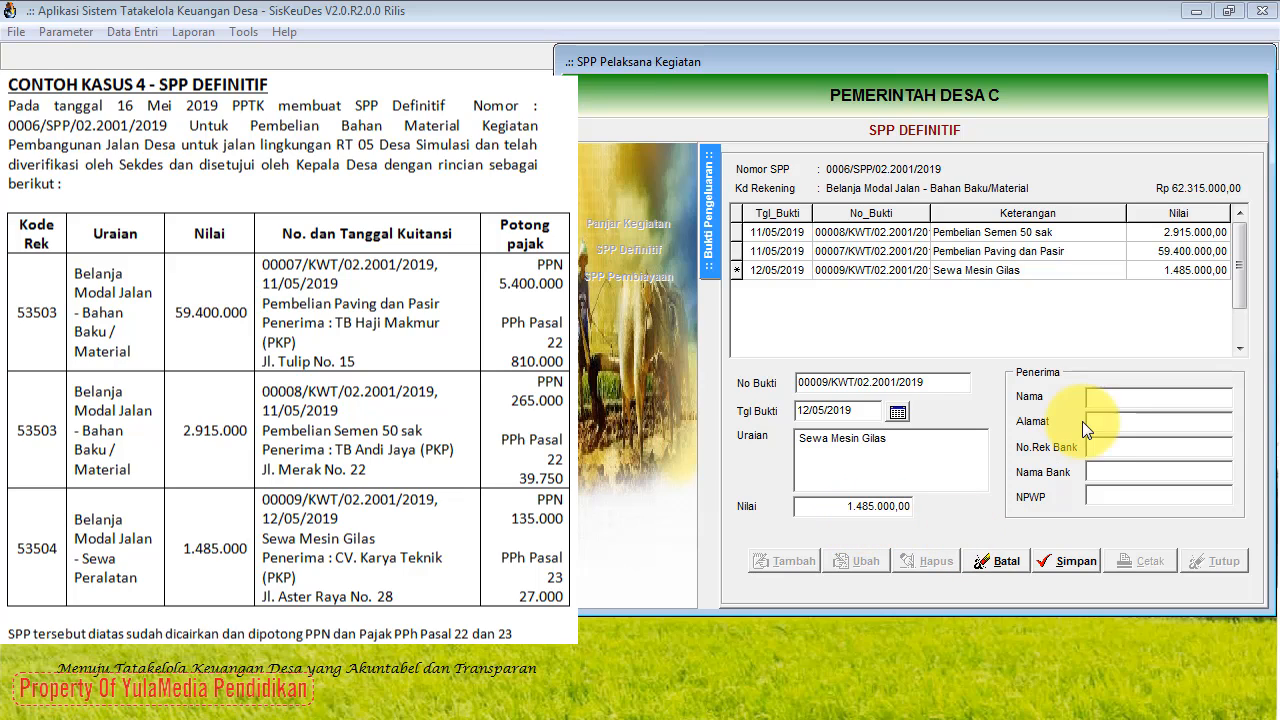
Step: Set the recipient to CV. Karya Teknik (PKP), enter the recipient's address, and save
left_click(1100, 400)
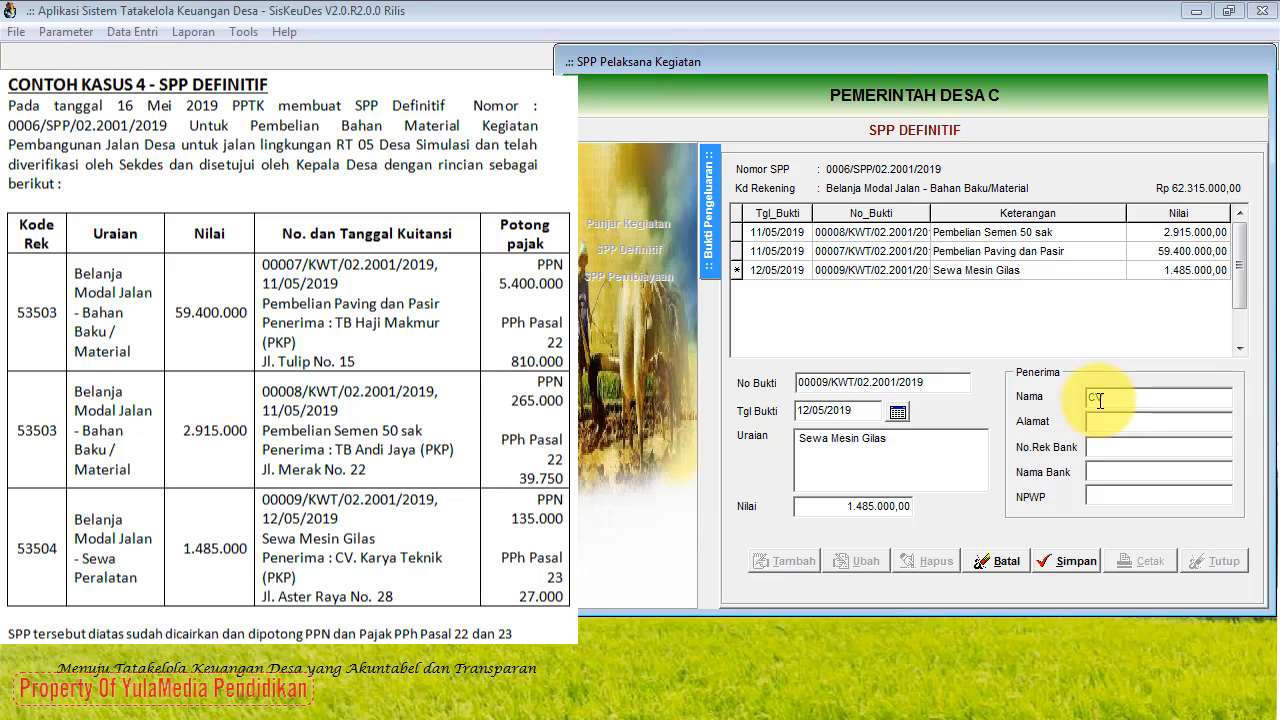
type("CV. Karya Teknik (PKP)")
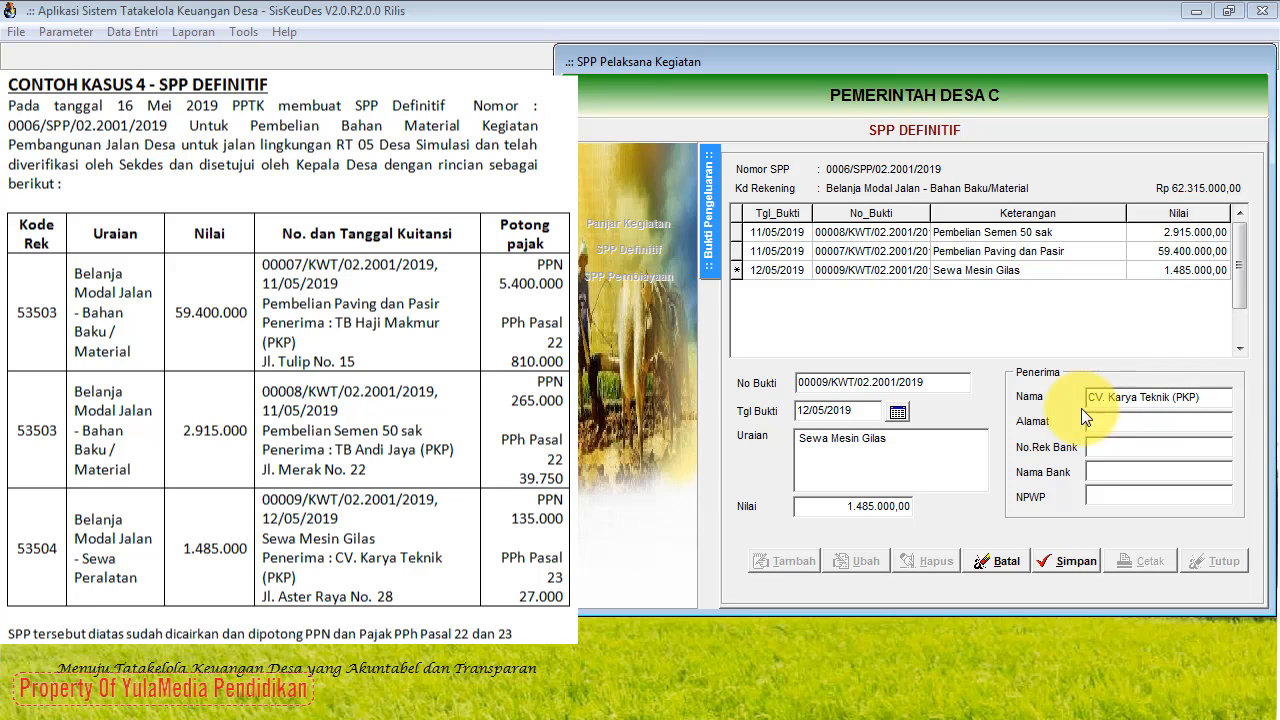
left_click(1092, 424)
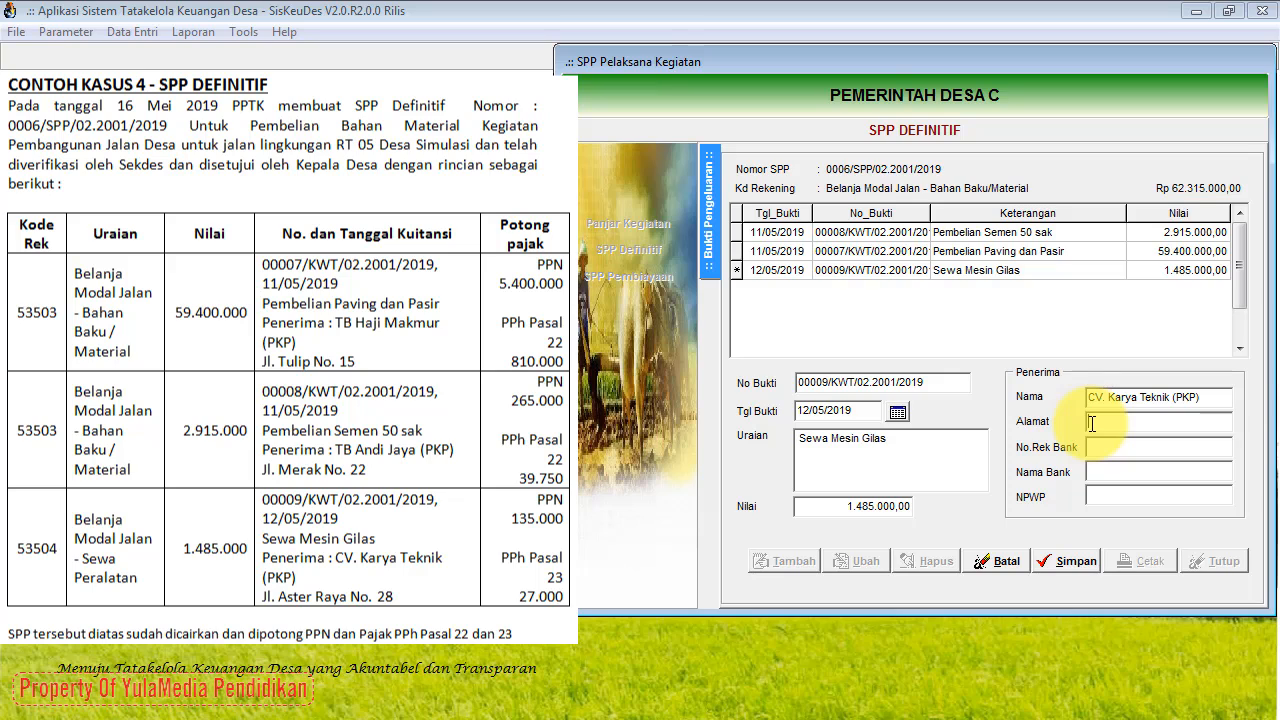
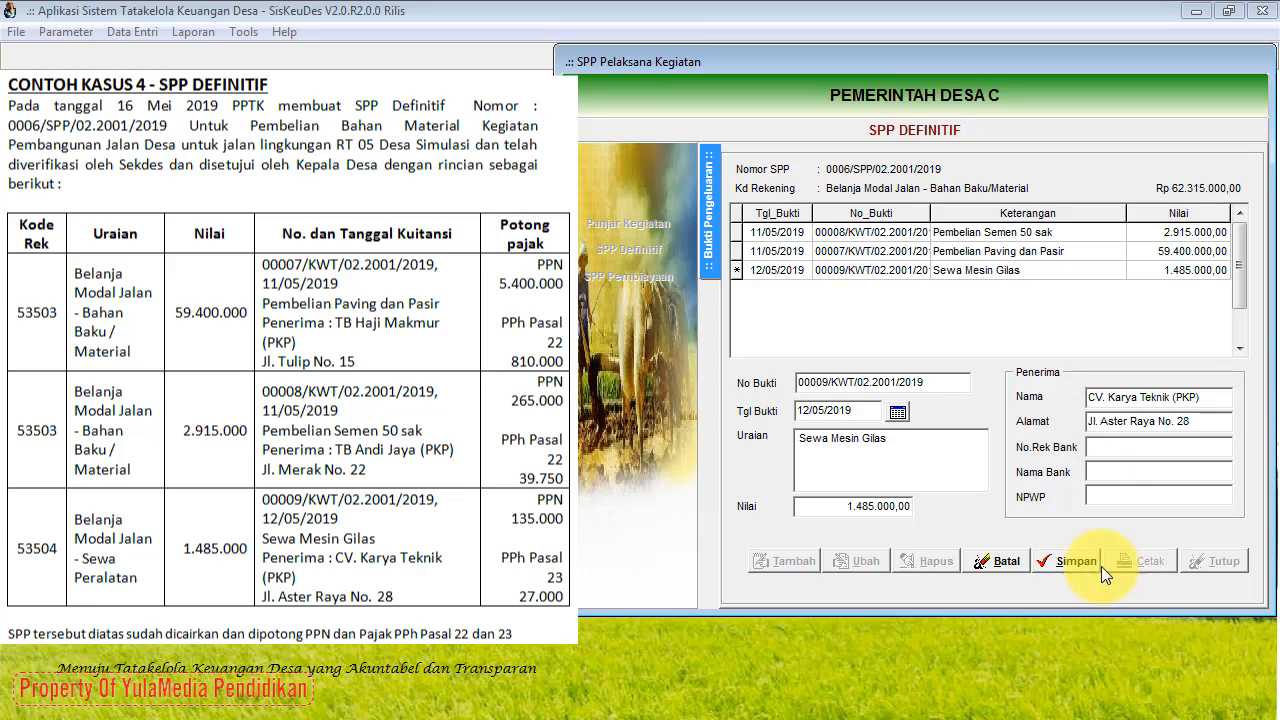
left_click(1087, 562)
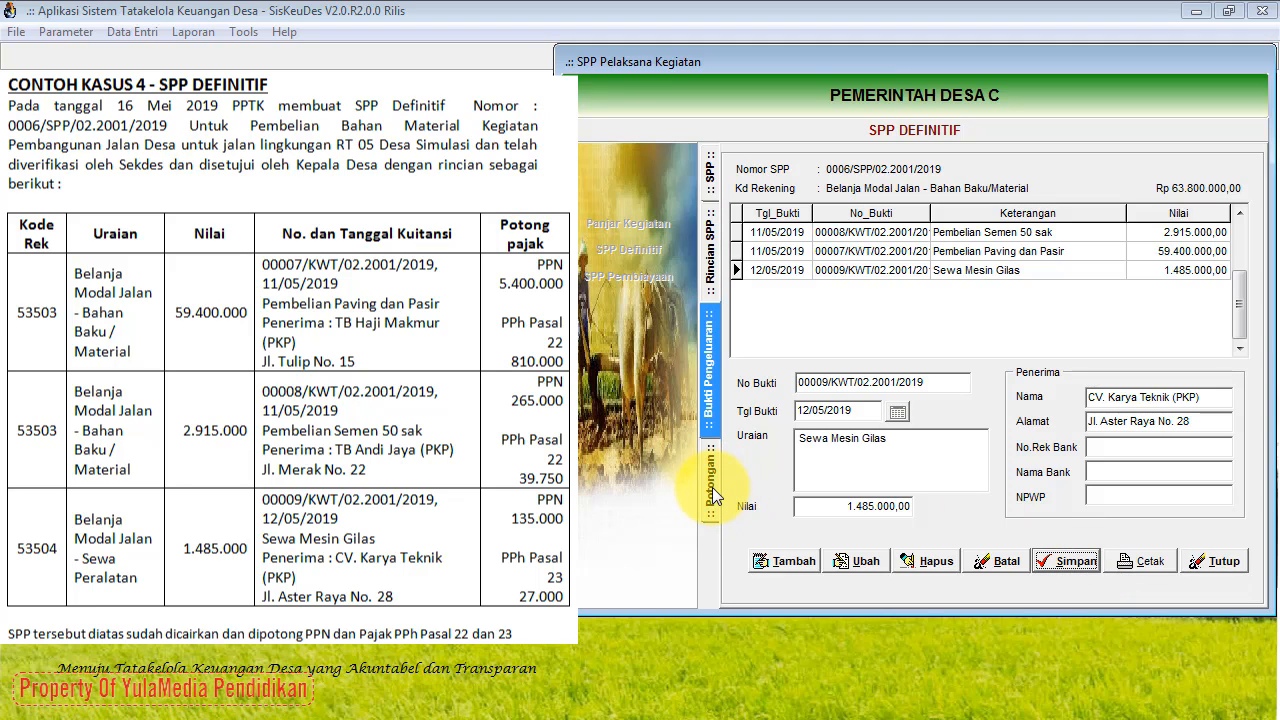
Step: Add a 10% PPN Pusat deduction of 135.000,00 to receipt 00009 and save it
left_click(711, 488)
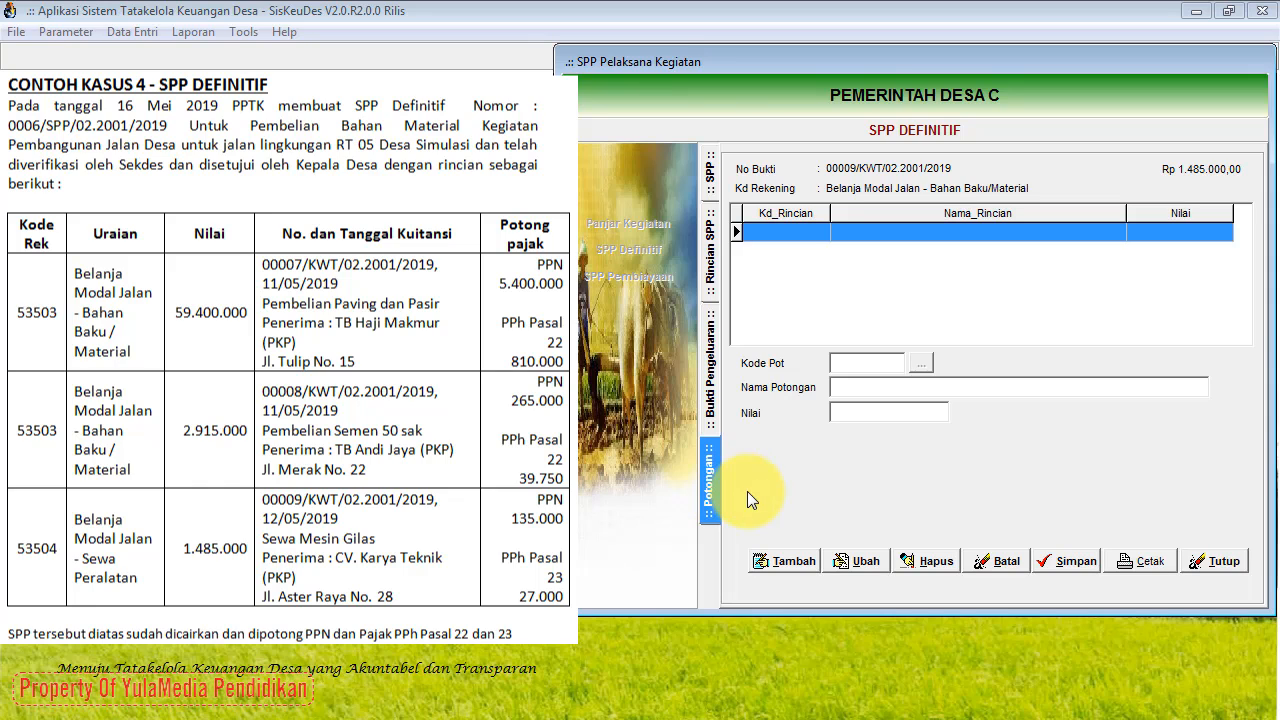
left_click(788, 561)
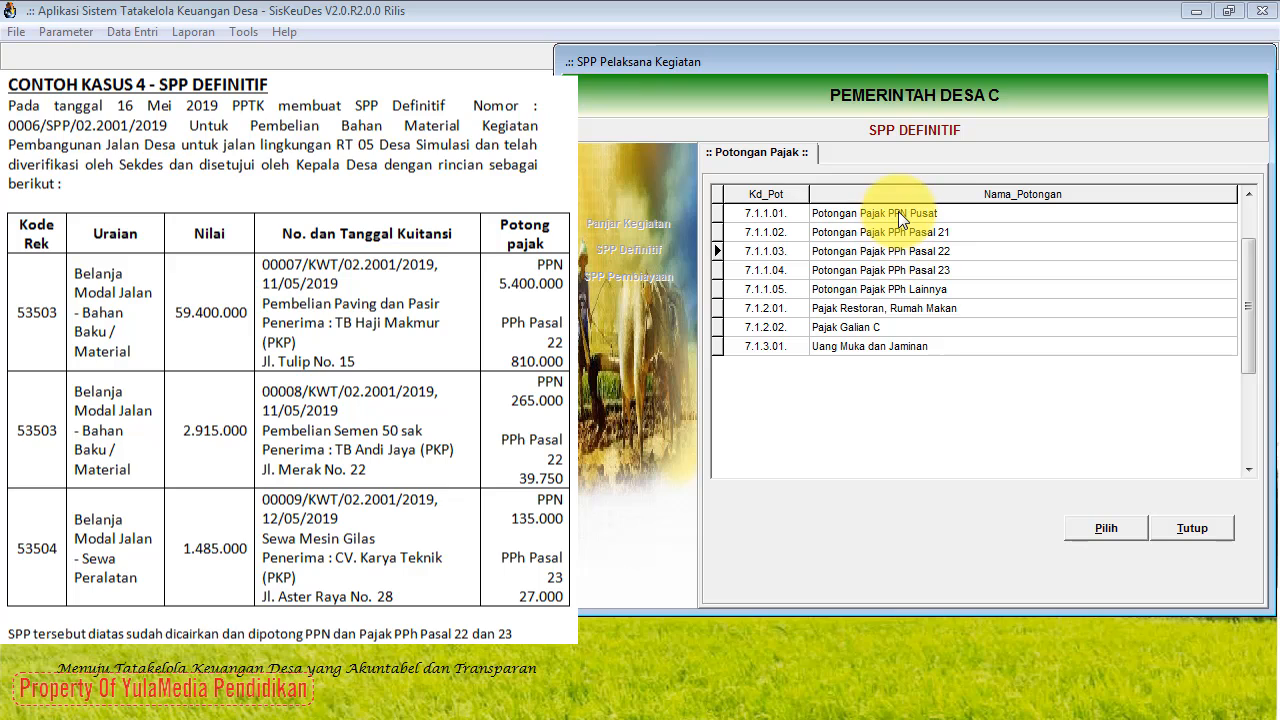
left_click(898, 211)
left_click(1099, 533)
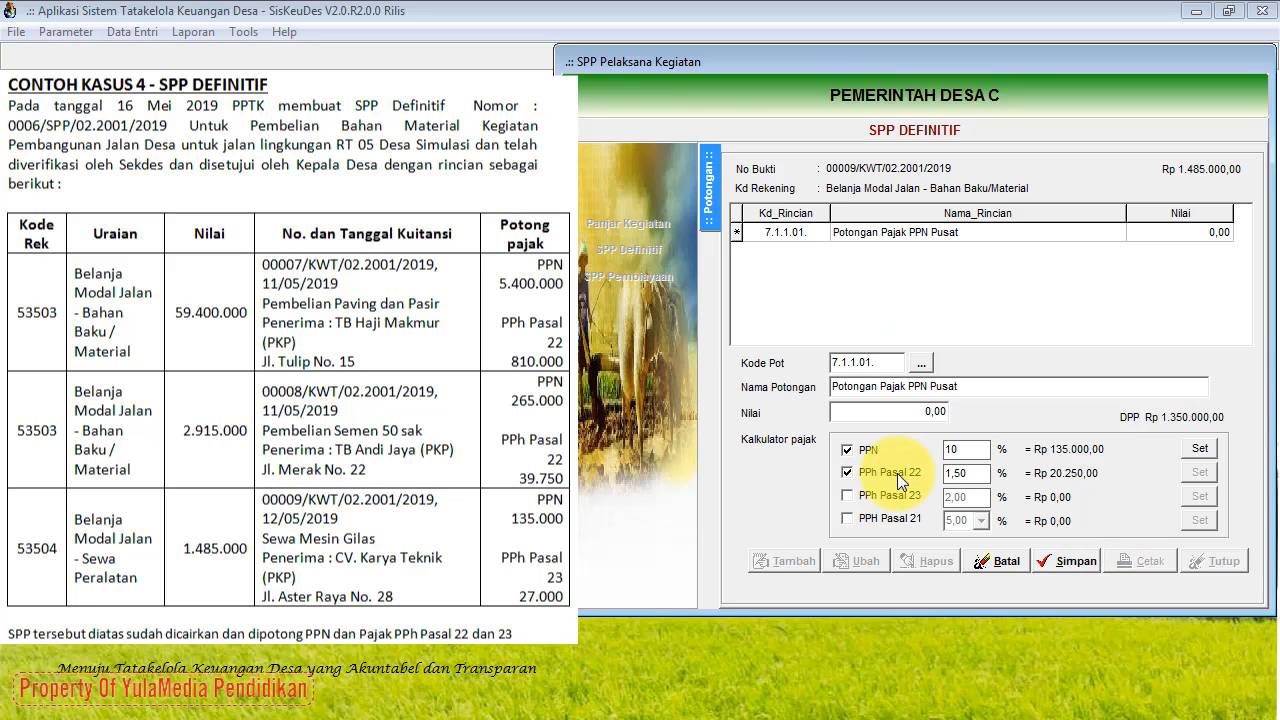
left_click(848, 472)
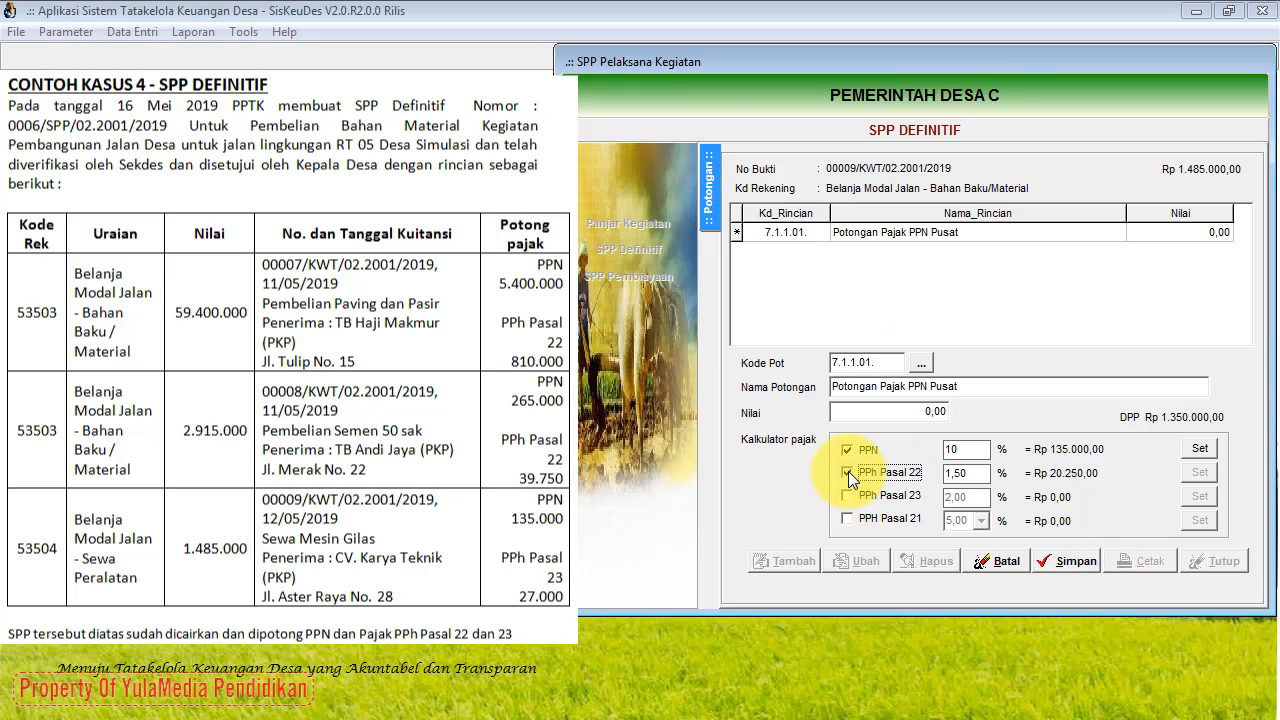
left_click(1201, 452)
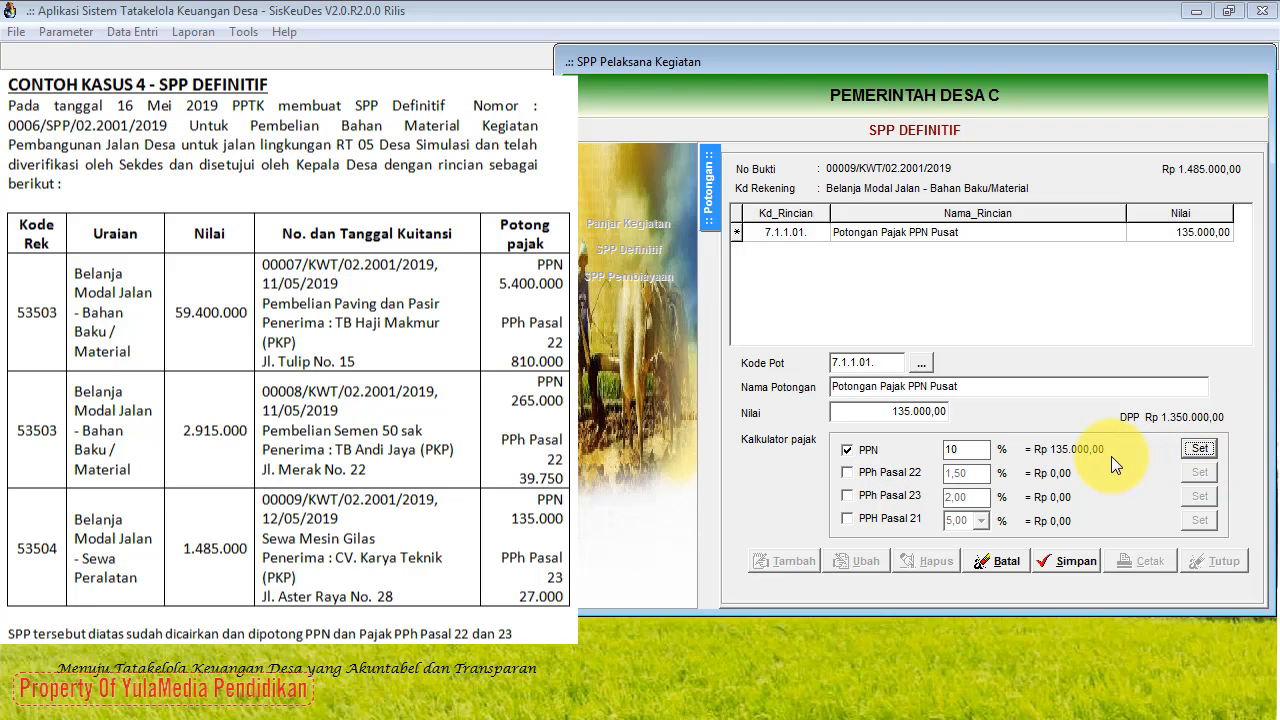
left_click(1061, 559)
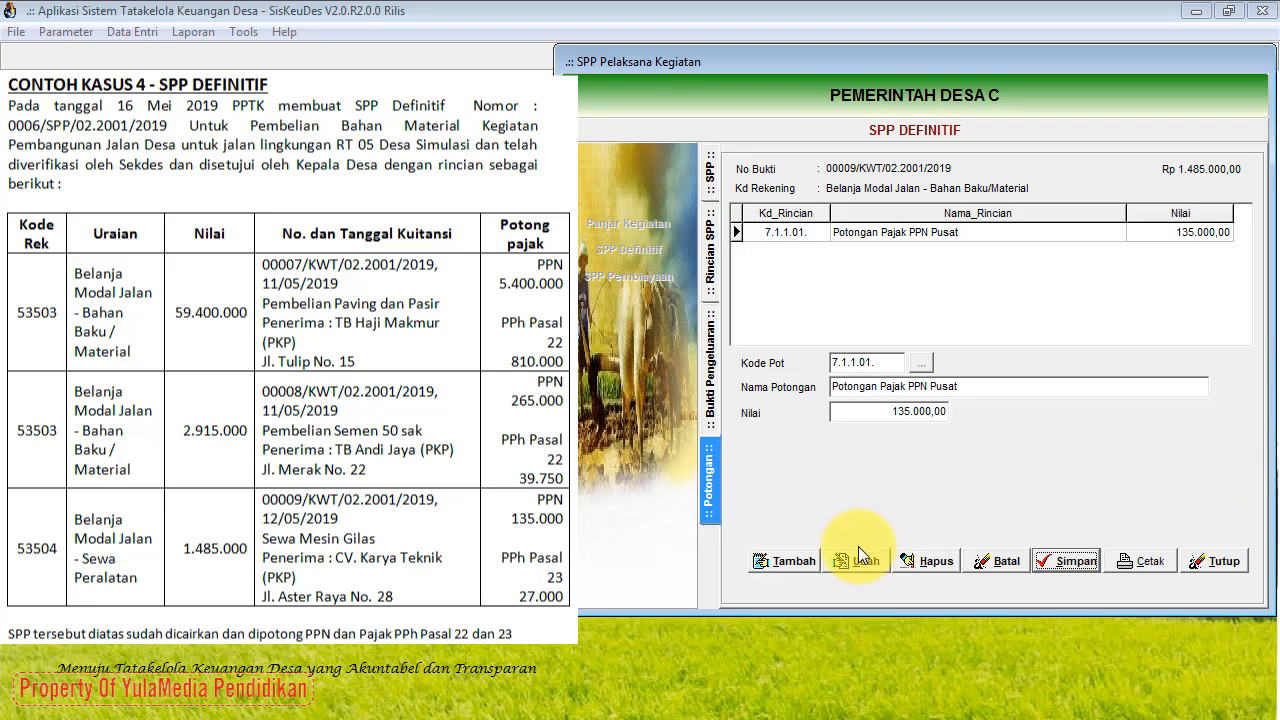
Step: Add a 2% PPh Pasal 23 deduction of 29.700,00 and save it
left_click(788, 561)
left_click(921, 363)
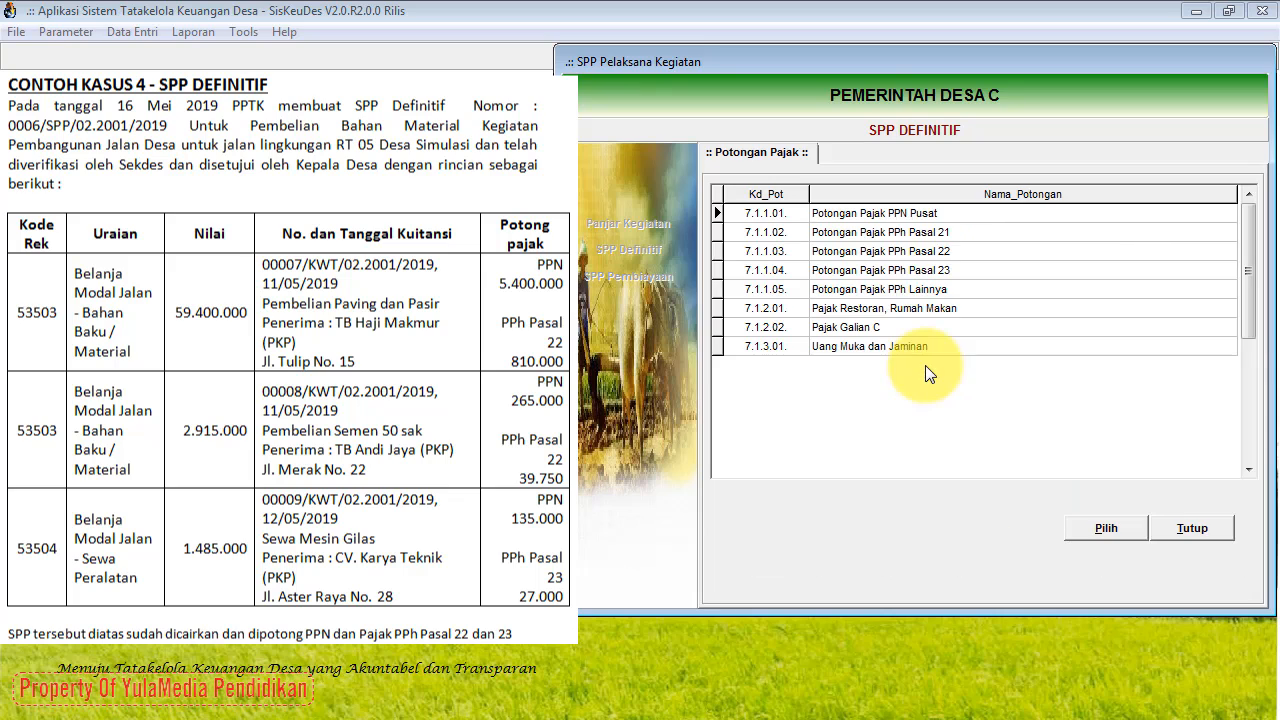
left_click(913, 271)
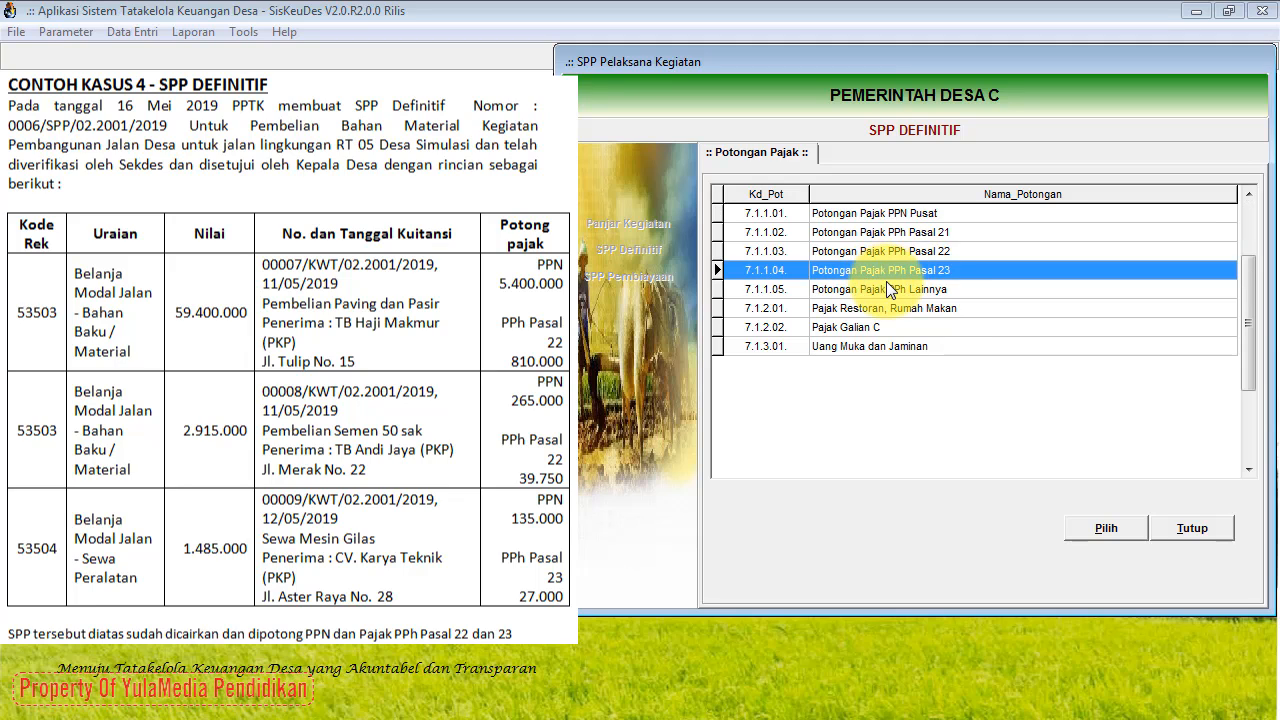
left_click(1105, 545)
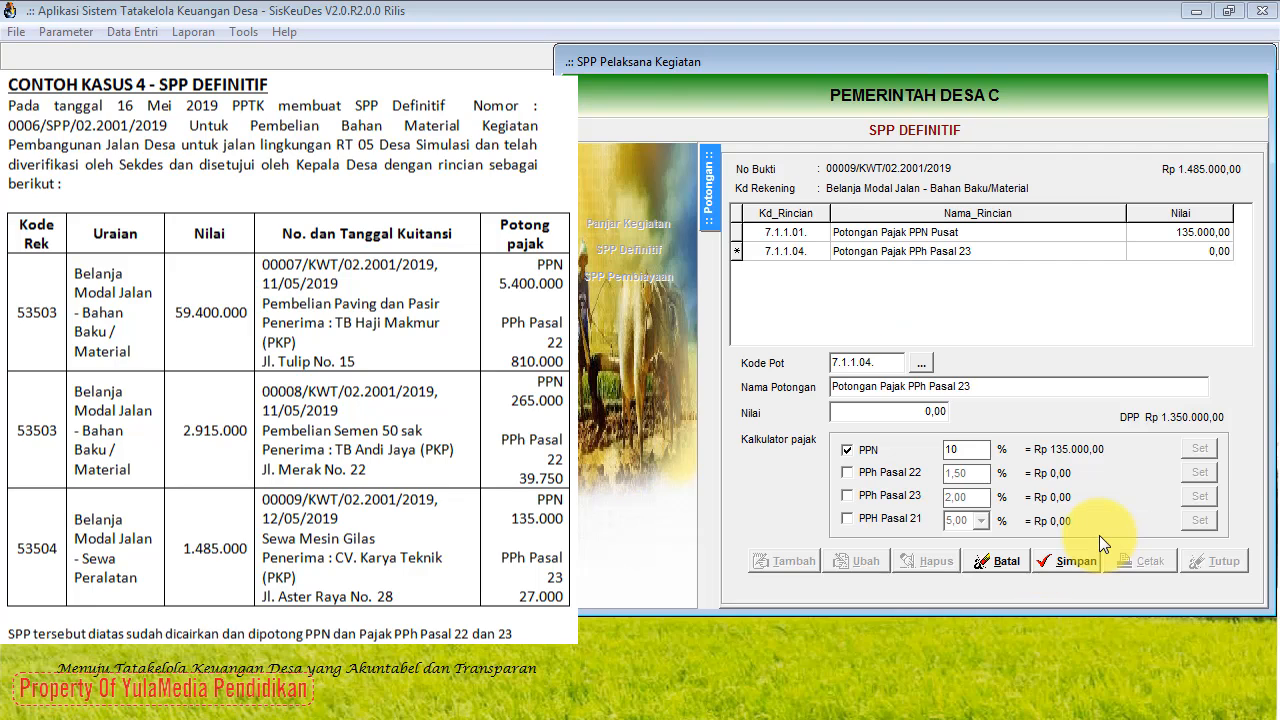
left_click(847, 452)
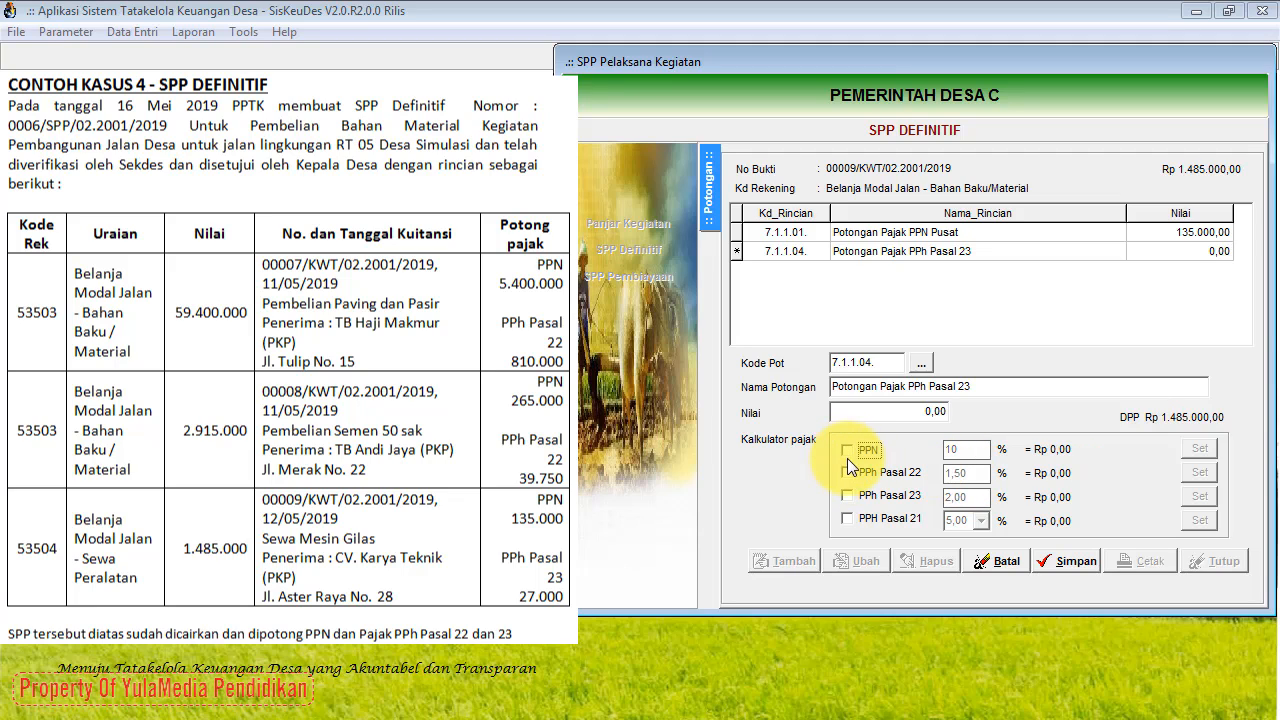
left_click(847, 496)
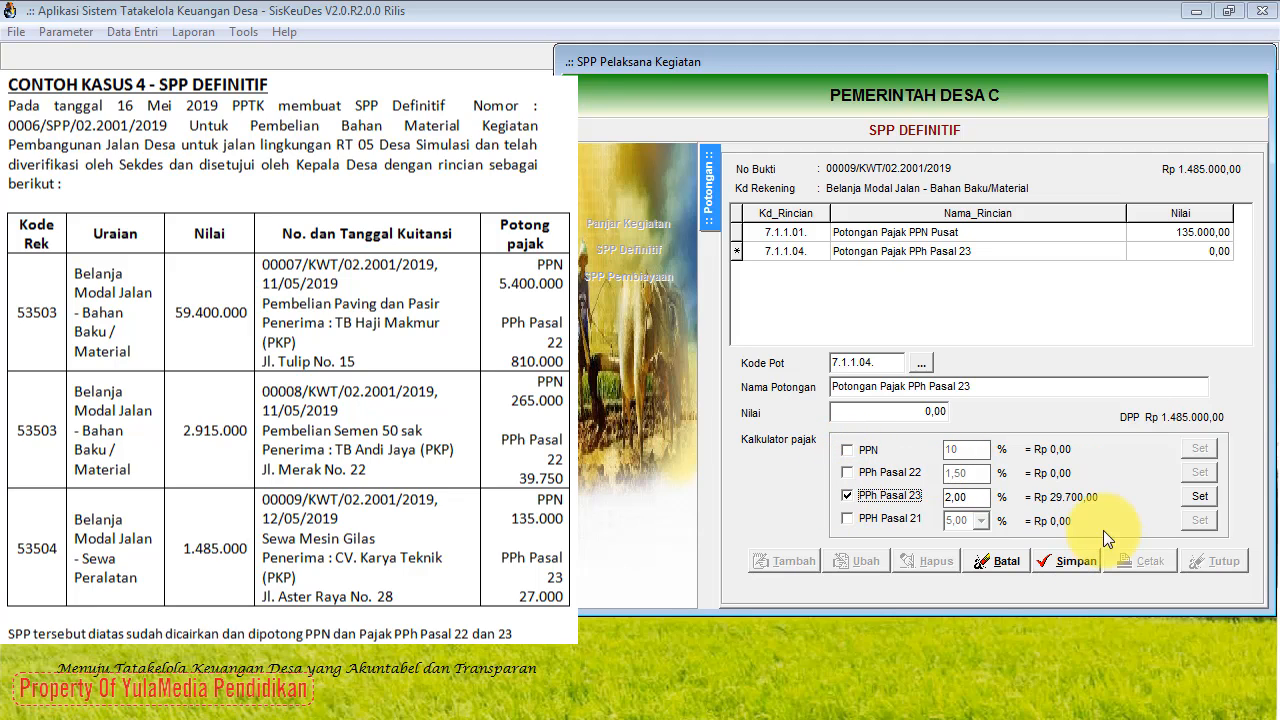
left_click(1204, 497)
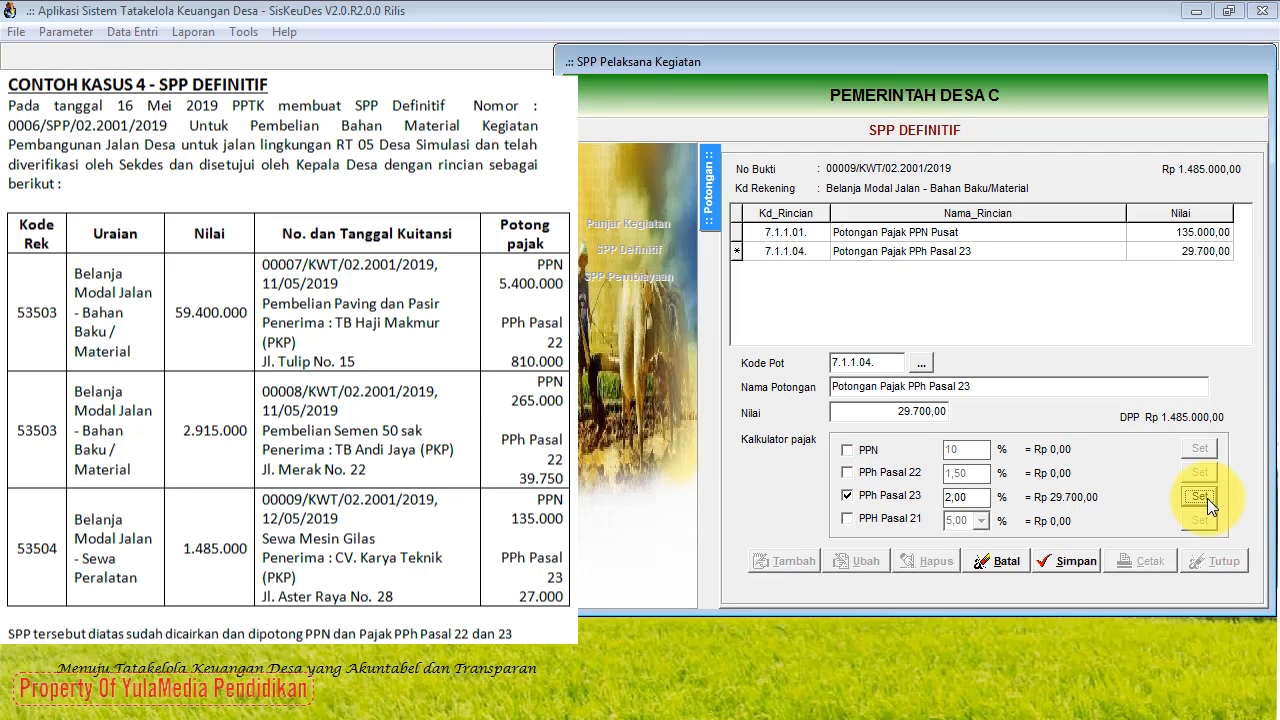
left_click(1079, 564)
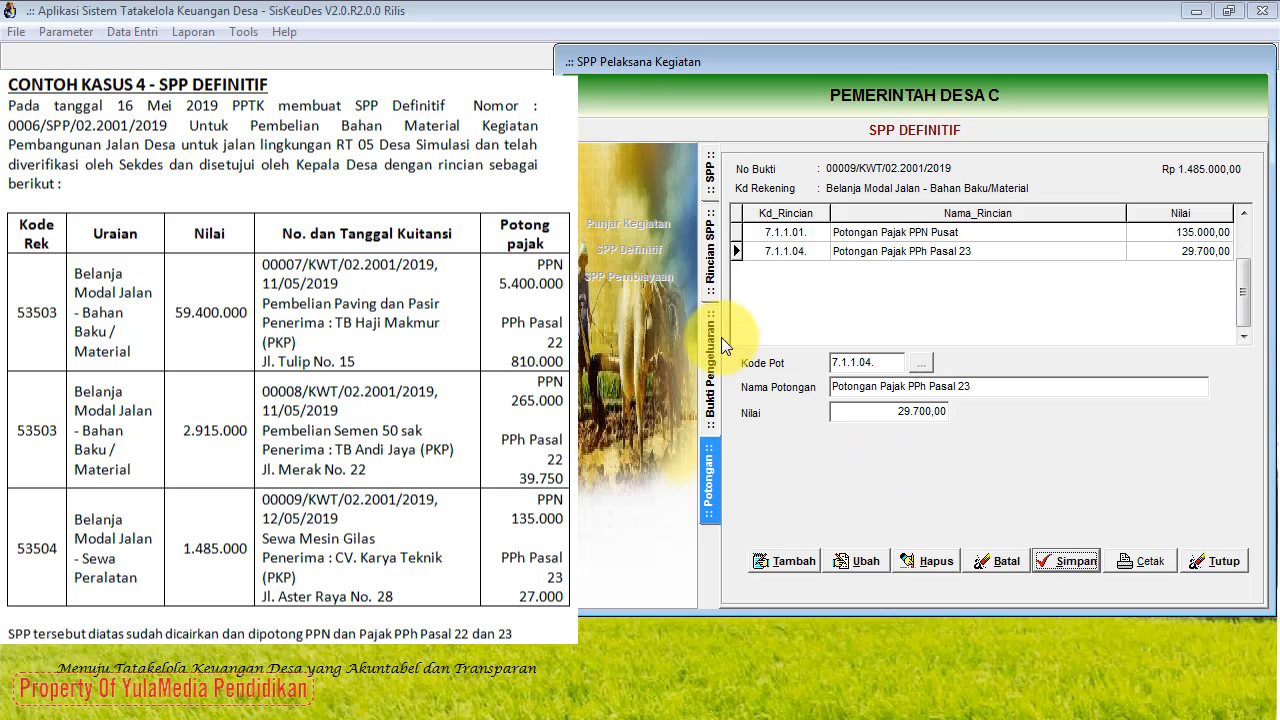
Step: Browse the 11/03/2019 and 16/05/2019 SPP entries to confirm the 63.800.000,00 total, then close the form
left_click(714, 191)
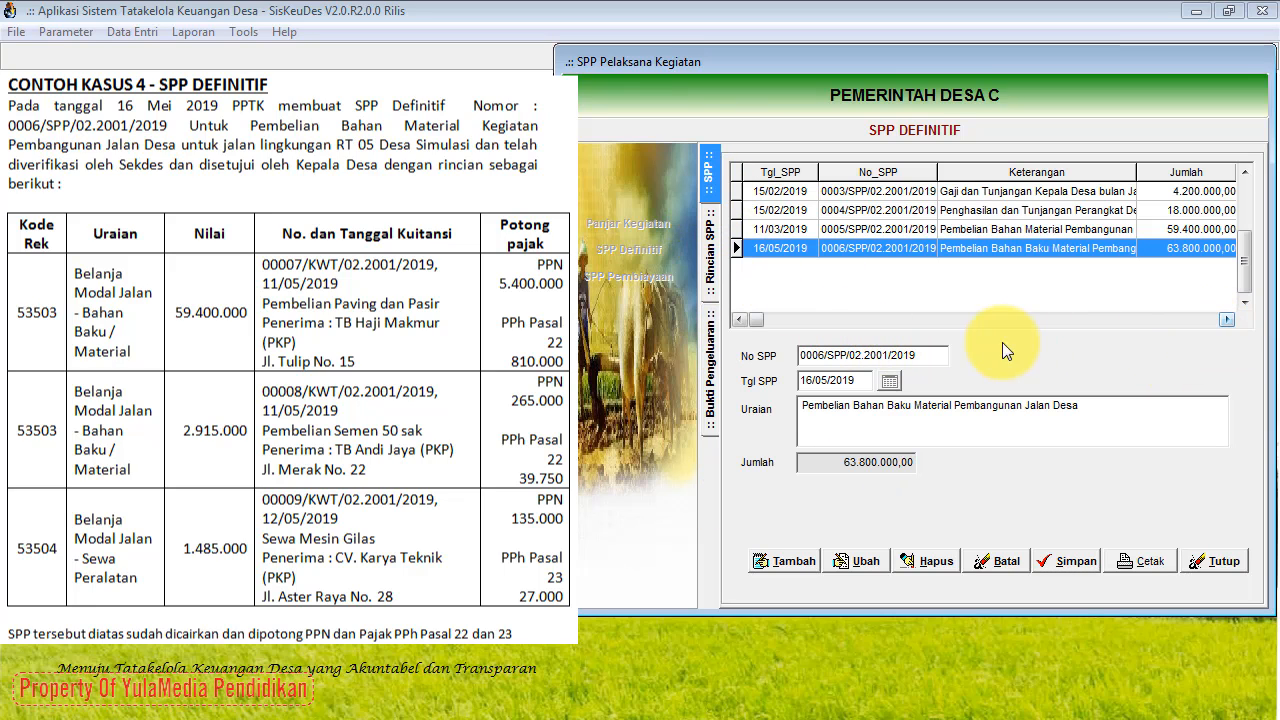
left_click(712, 178)
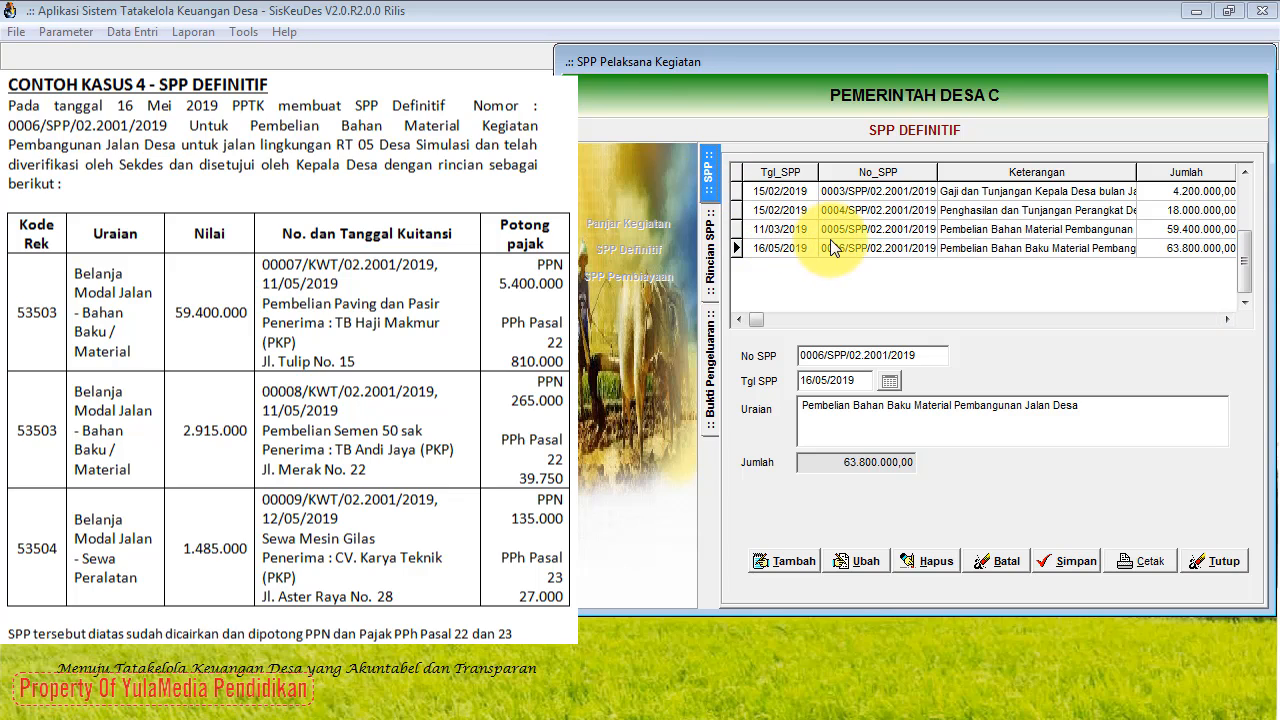
left_click(945, 232)
left_click(949, 244)
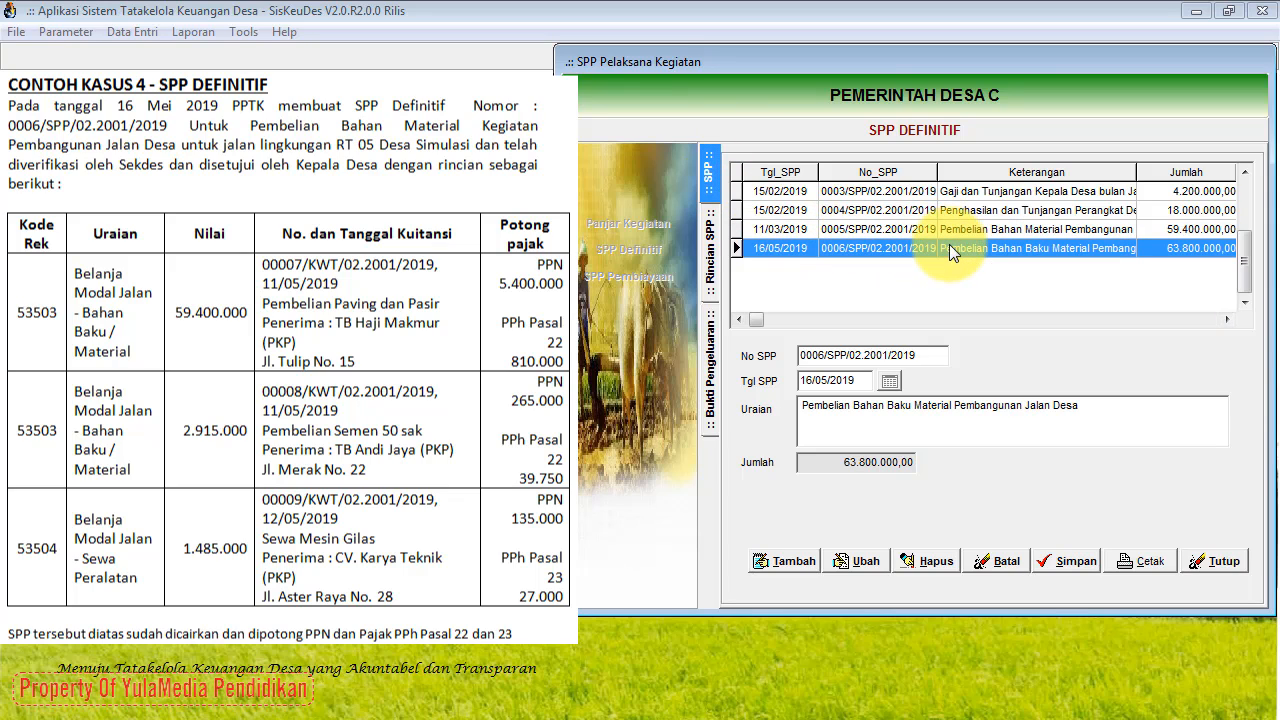
key("Up")
key("Down")
key("Up")
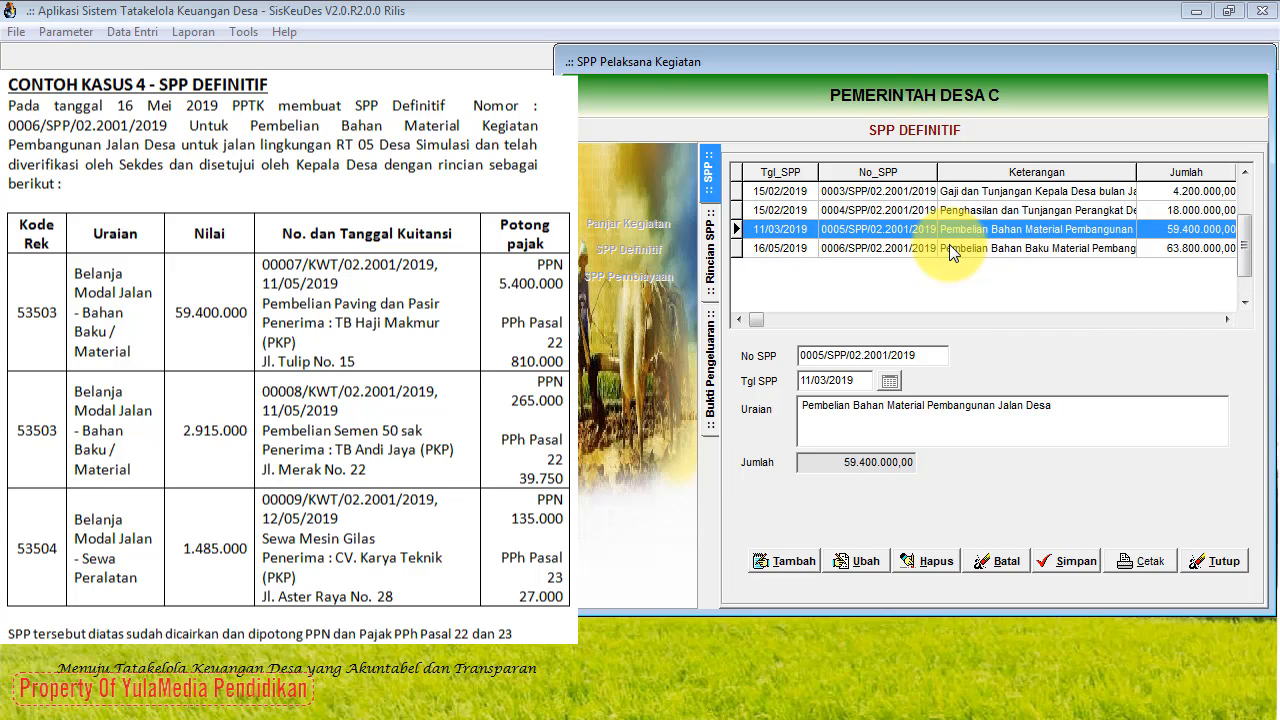
key("Down")
key("Up")
left_click(1227, 319)
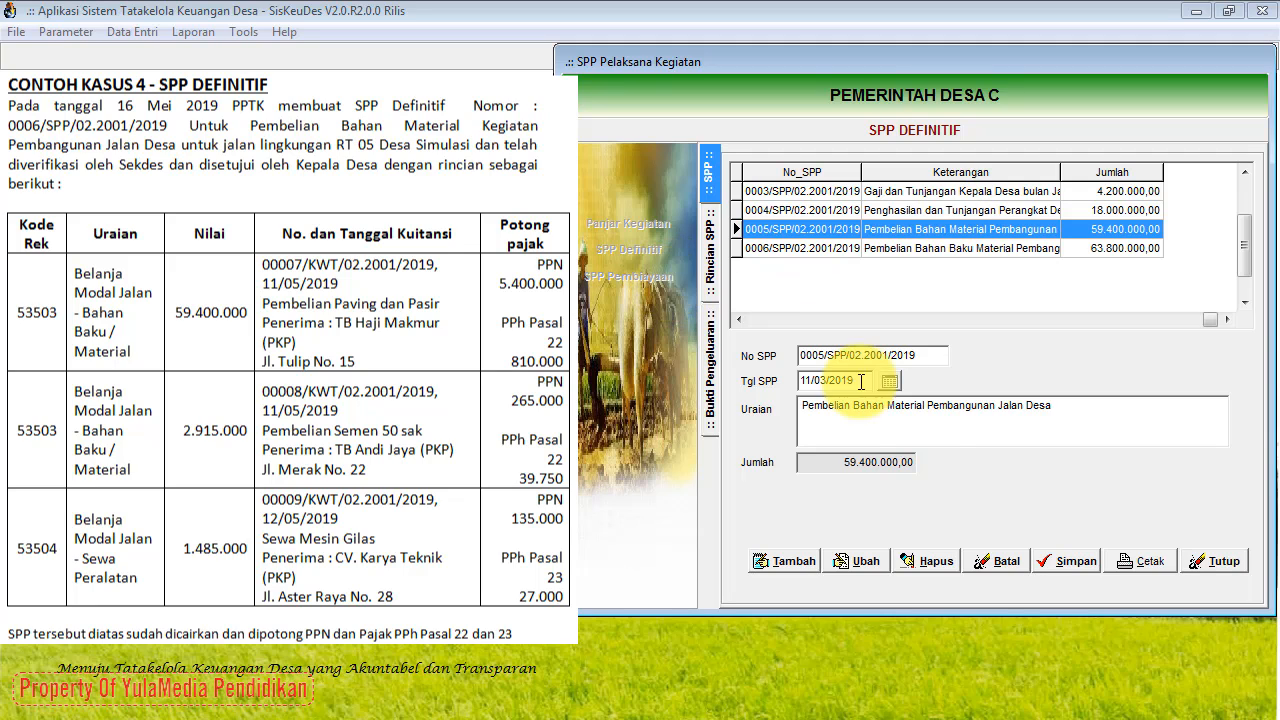
left_click(1216, 563)
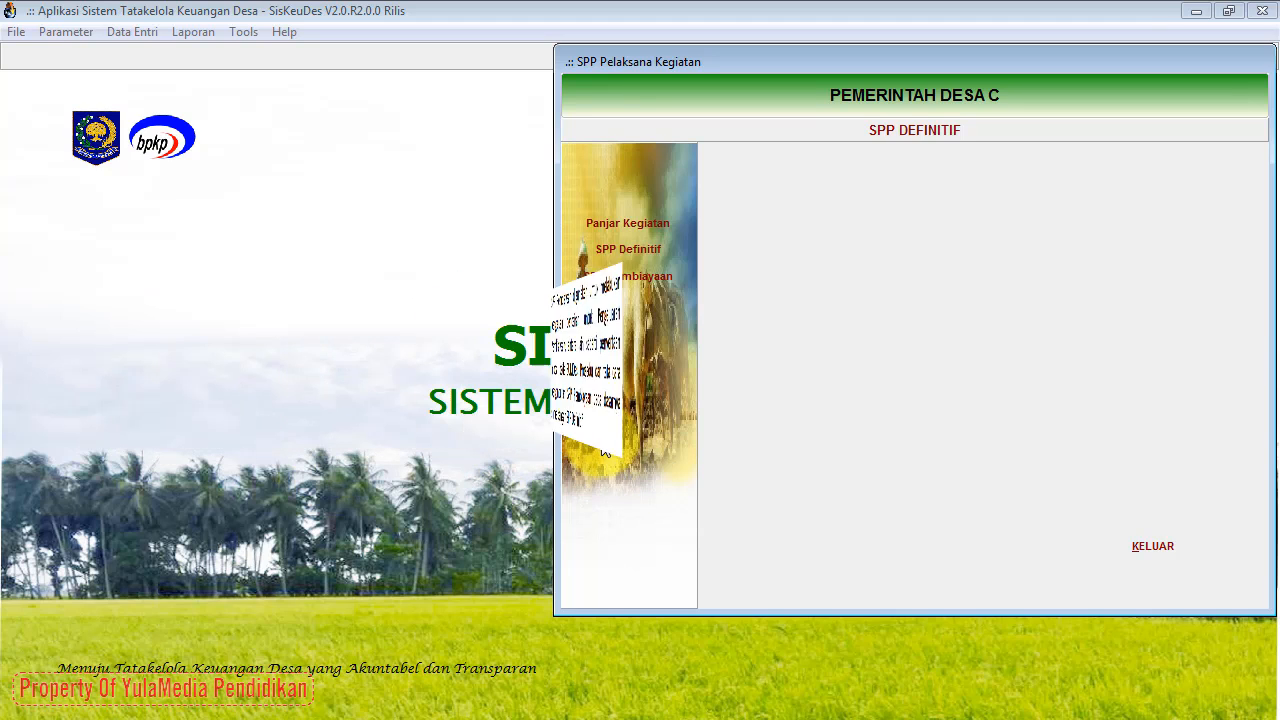
Step: Open the SPP Pengeluaran Pembiayaan form via SPP Pembiayaan in the left panel
left_click(641, 283)
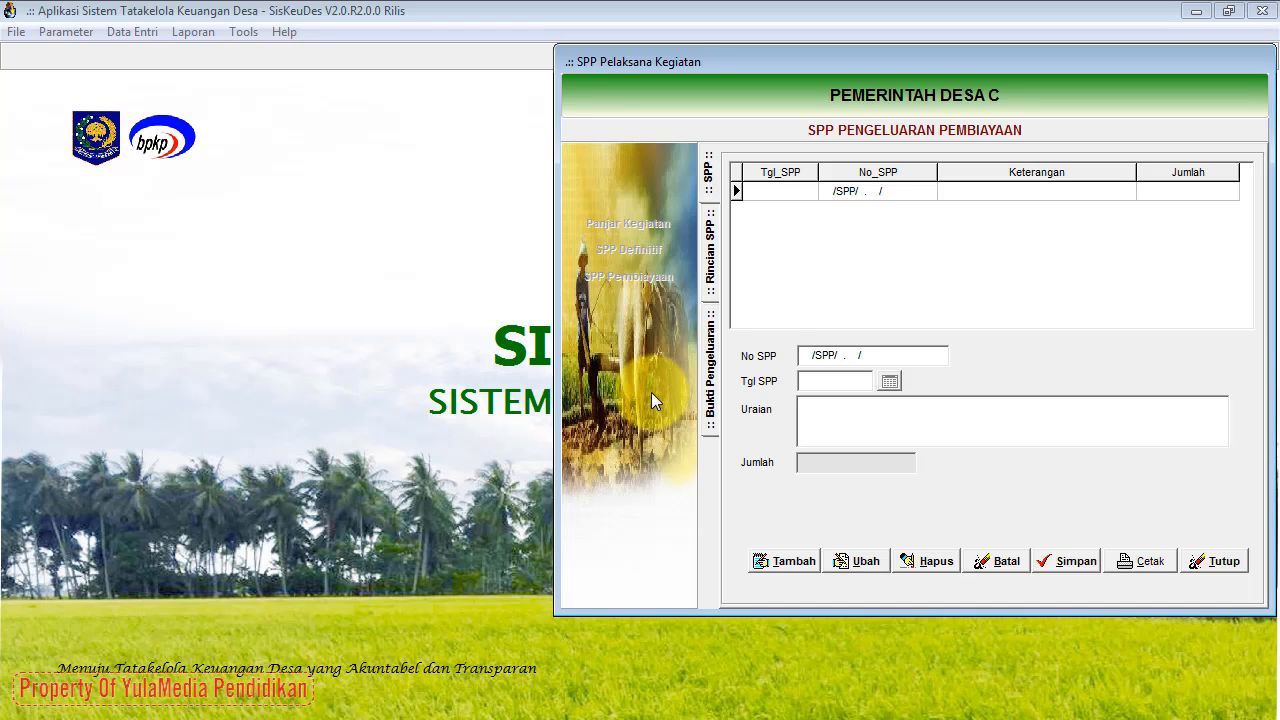
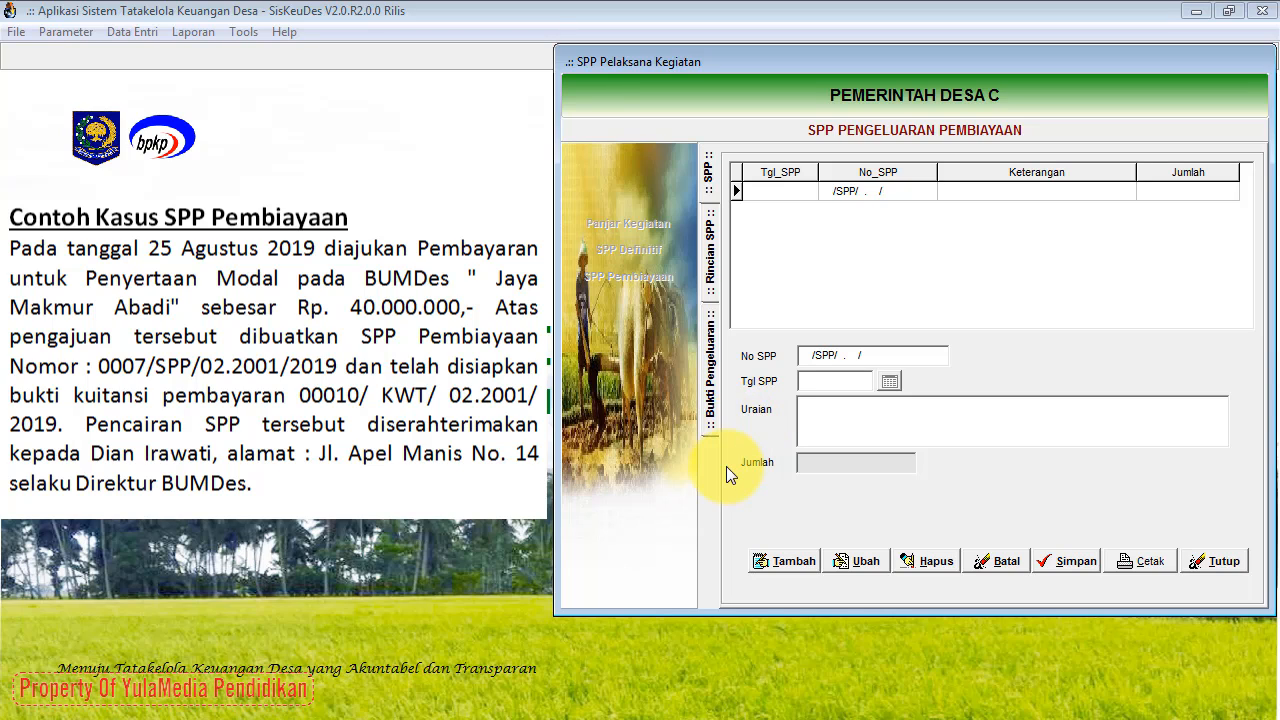
Step: Start a new financing SPP dated 25/08/2019
left_click(713, 195)
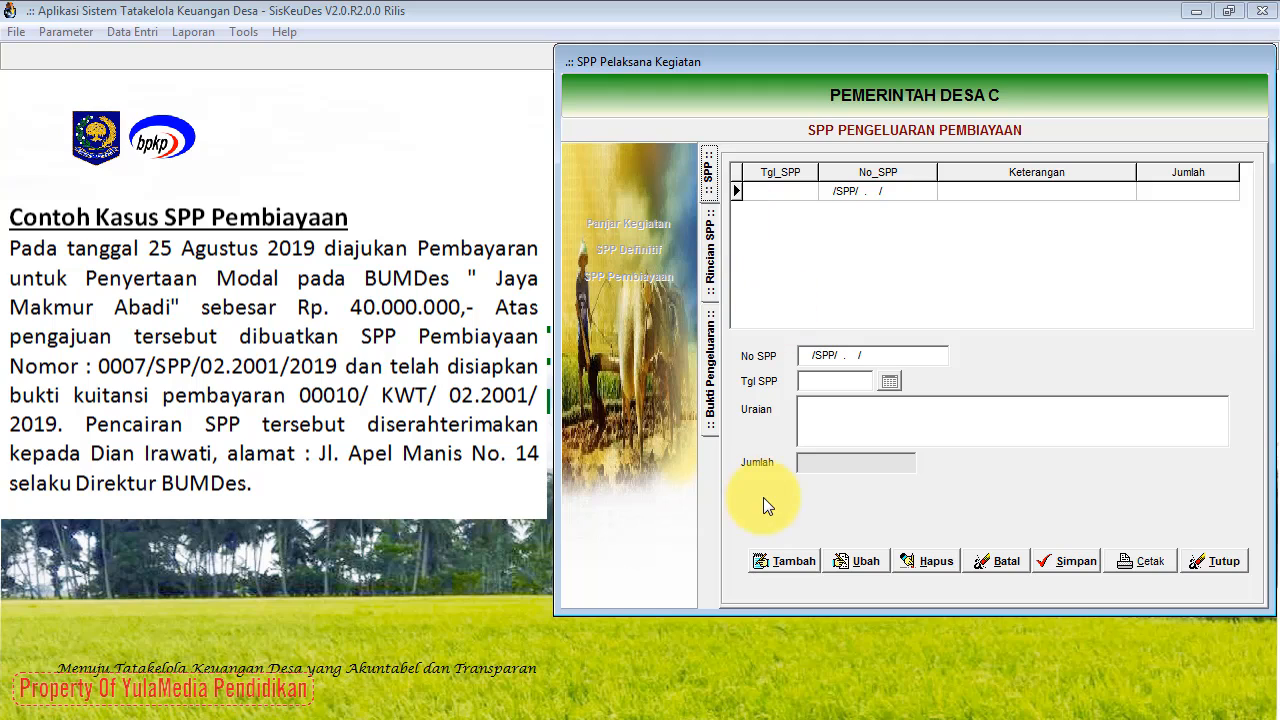
left_click(762, 558)
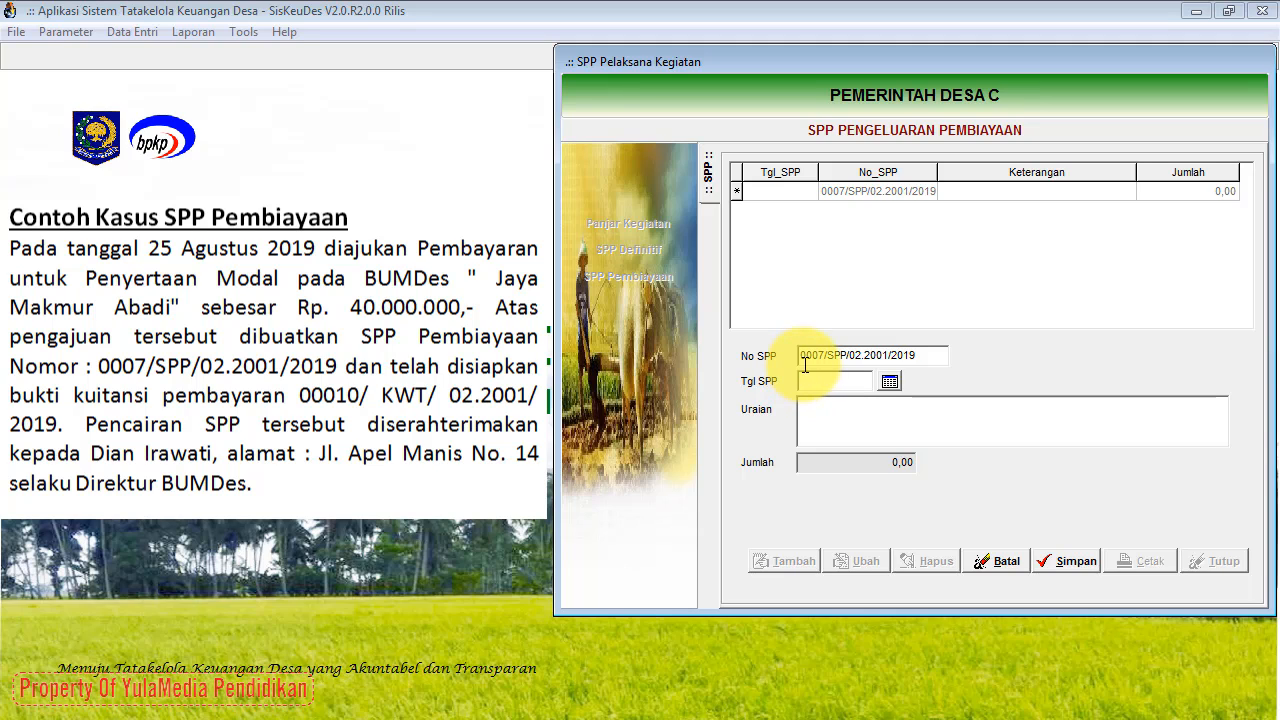
left_click(889, 382)
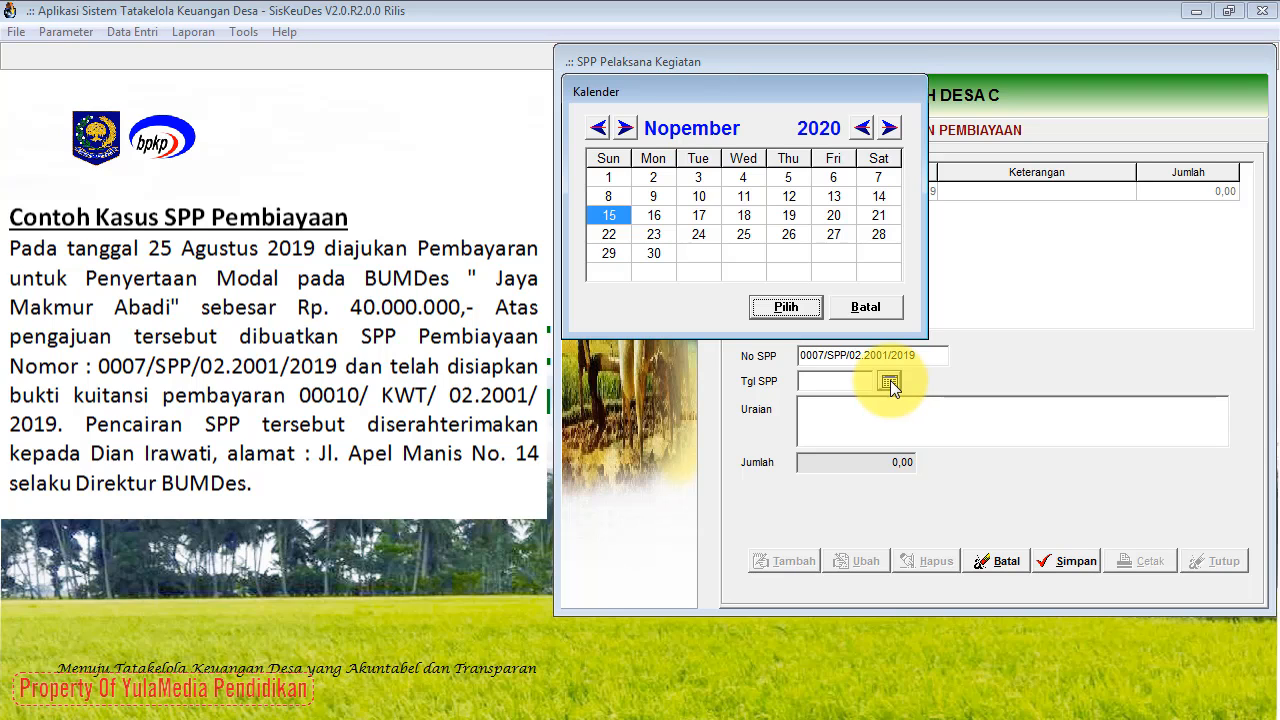
left_click(601, 135)
left_click(601, 135)
left_click(601, 135)
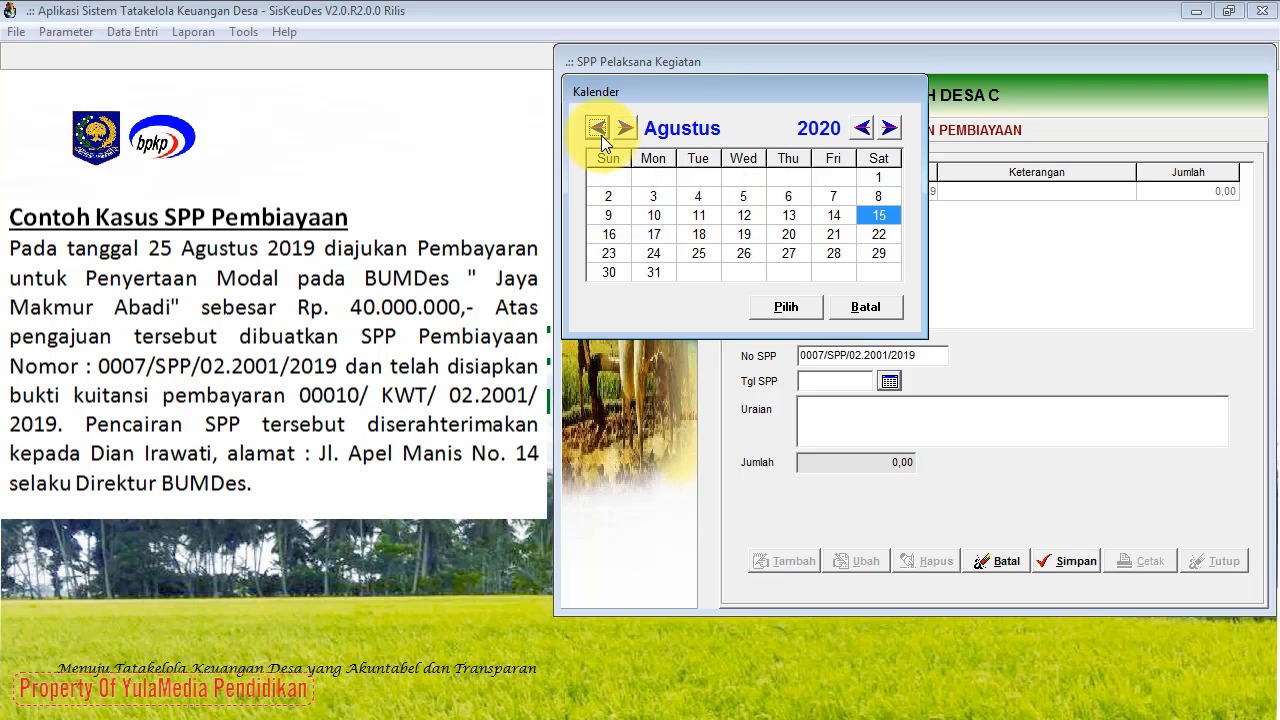
left_click(699, 253)
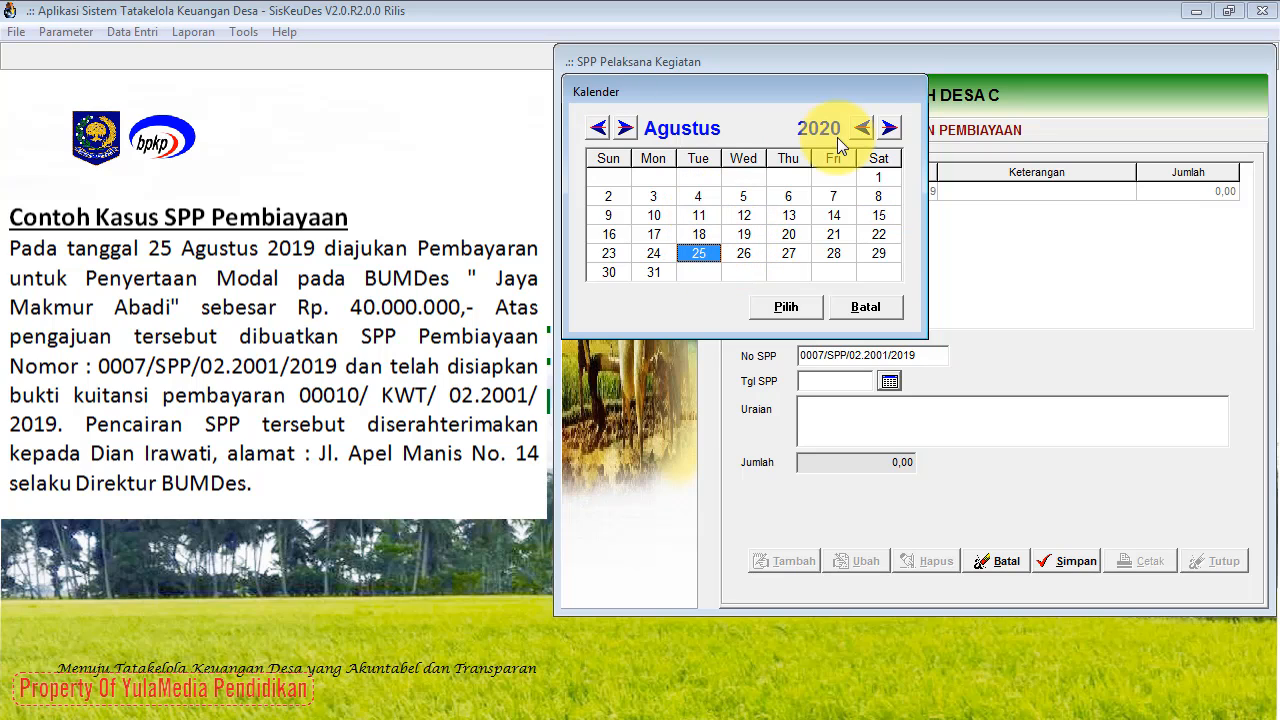
left_click(860, 128)
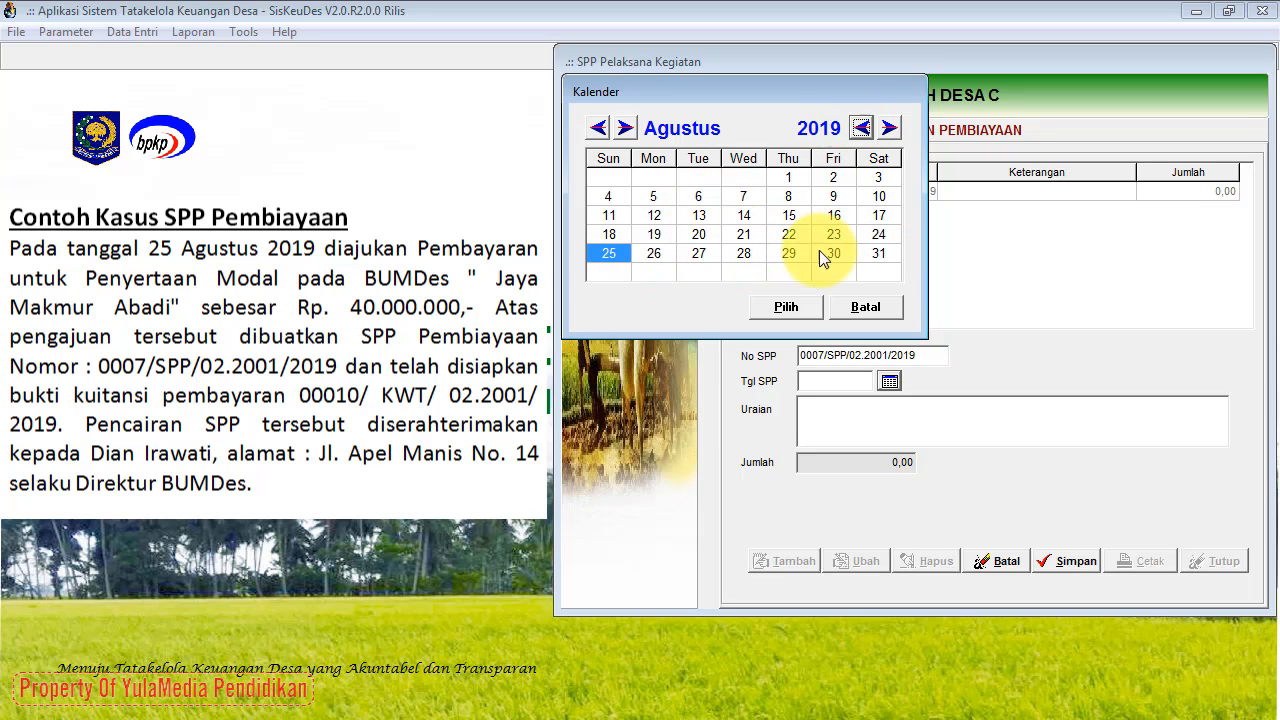
left_click(785, 307)
Step: Describe the SPP as 'Penyertaan Modal pada BUMDes "Jaya Makmur Abadi"' and save it as 0007/SPP/02.2001/2019
left_click(803, 402)
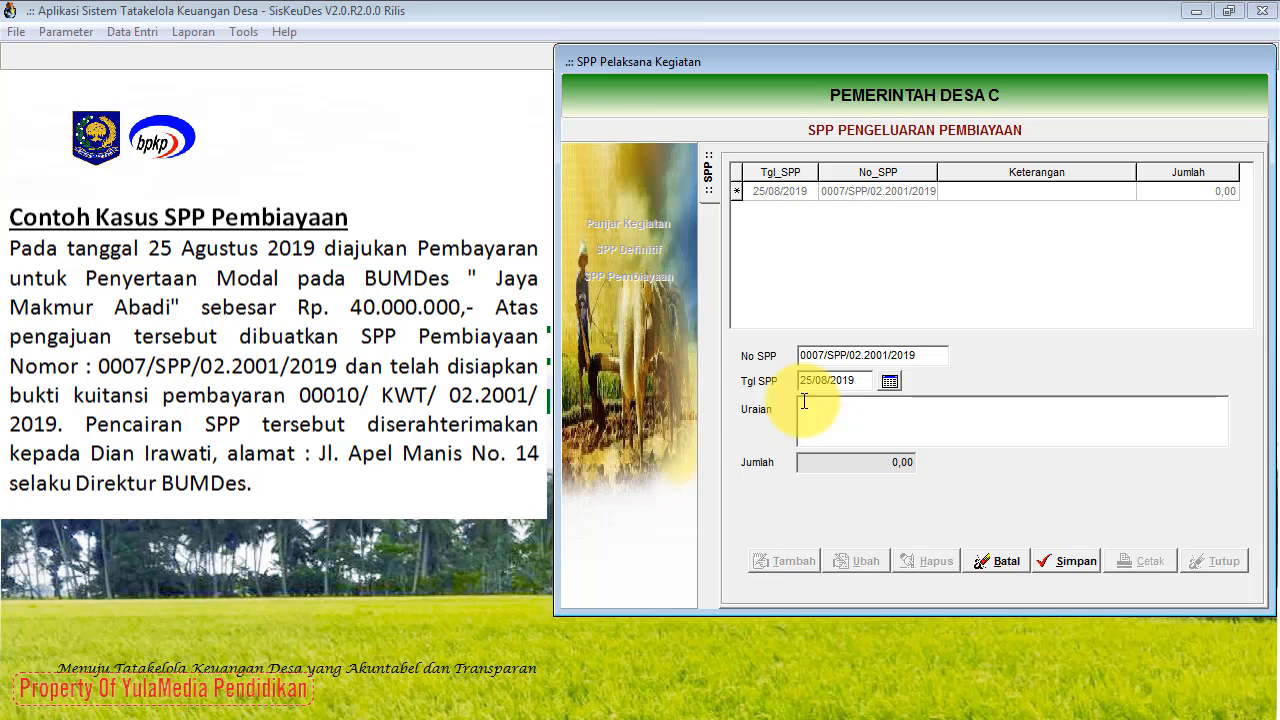
type("Penyertaan Modal pada BUM")
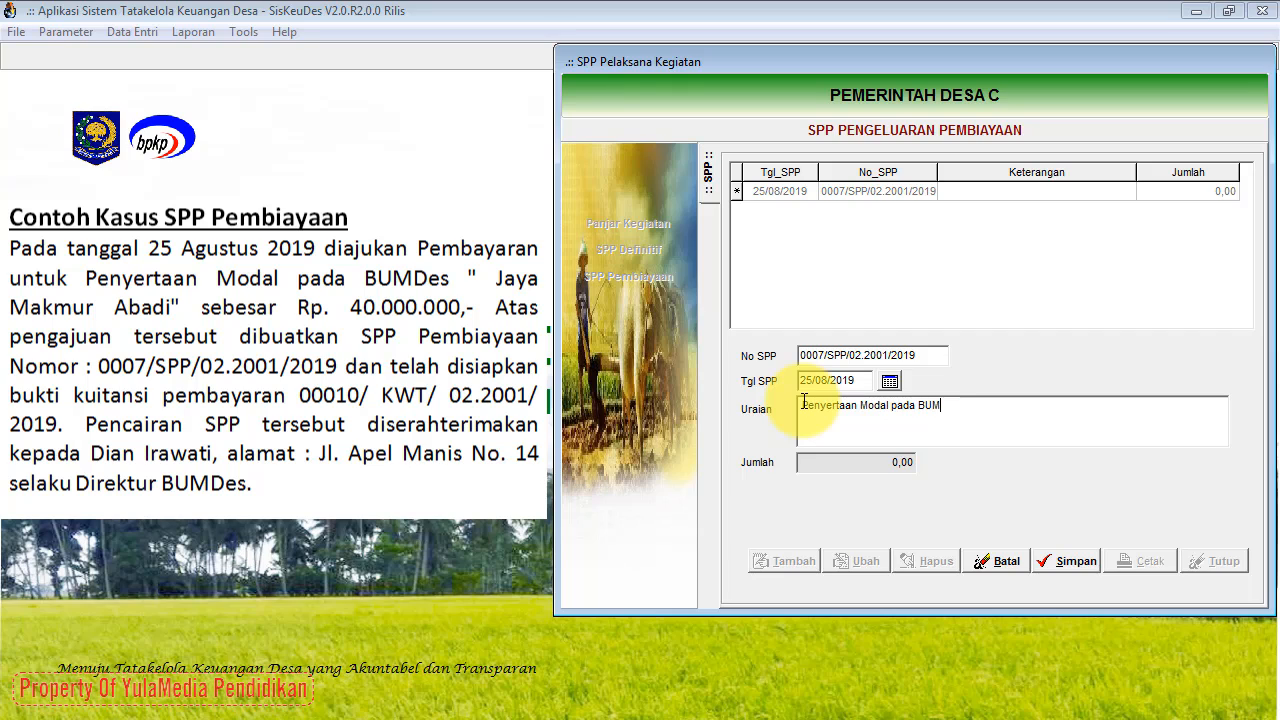
type("Des \"Jaya Makmur Abadi\"")
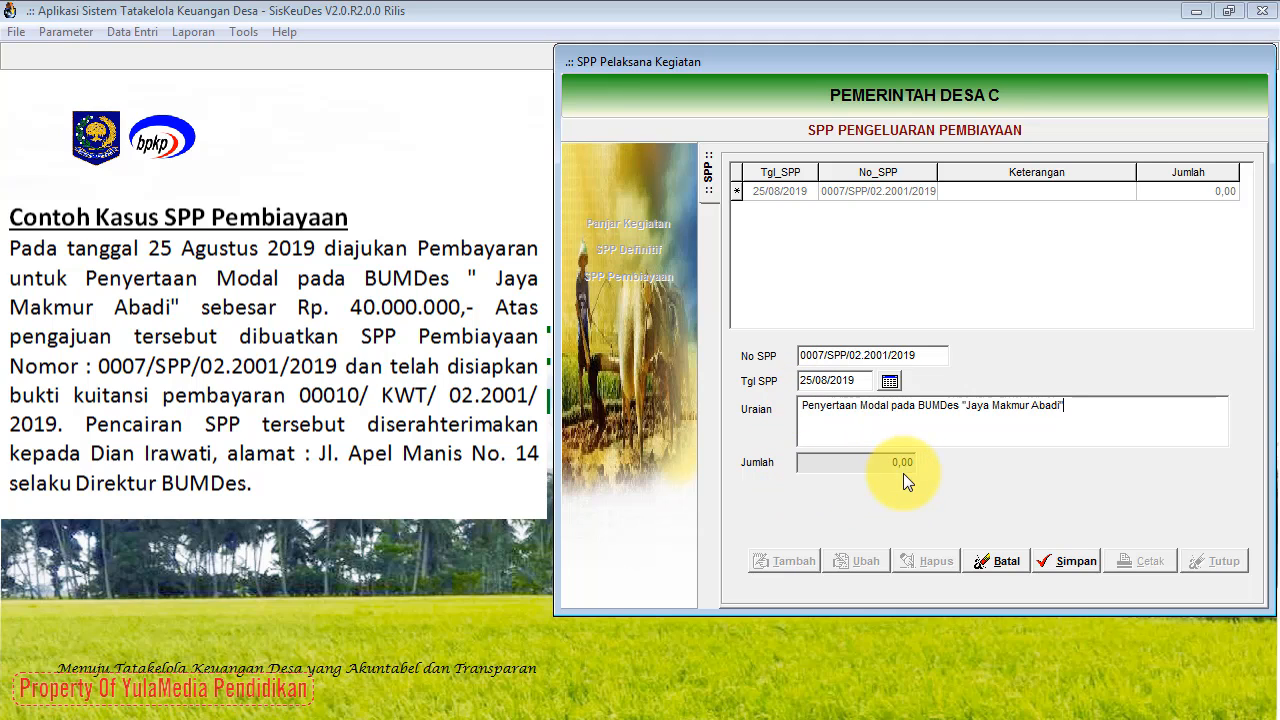
left_click(1066, 561)
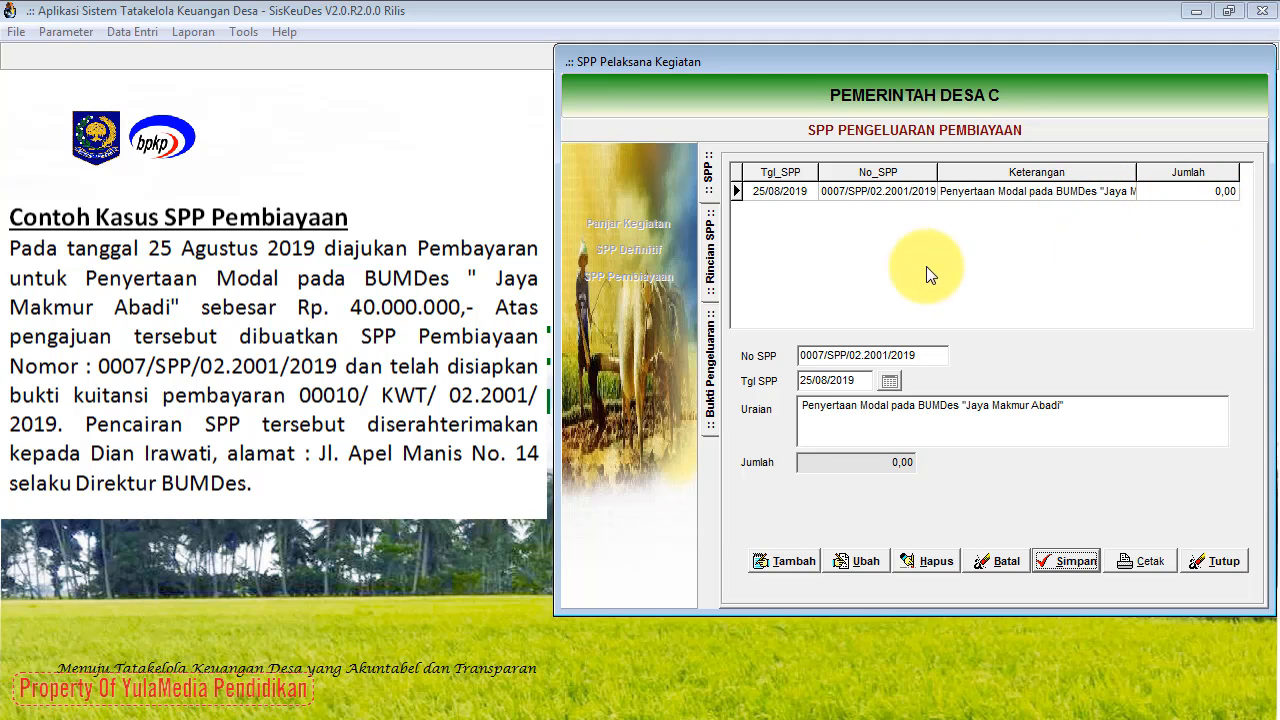
Step: Add and save a detail line for account 6.2.2.01 Penyertaan Modal Desa on SPP 0007
left_click(711, 262)
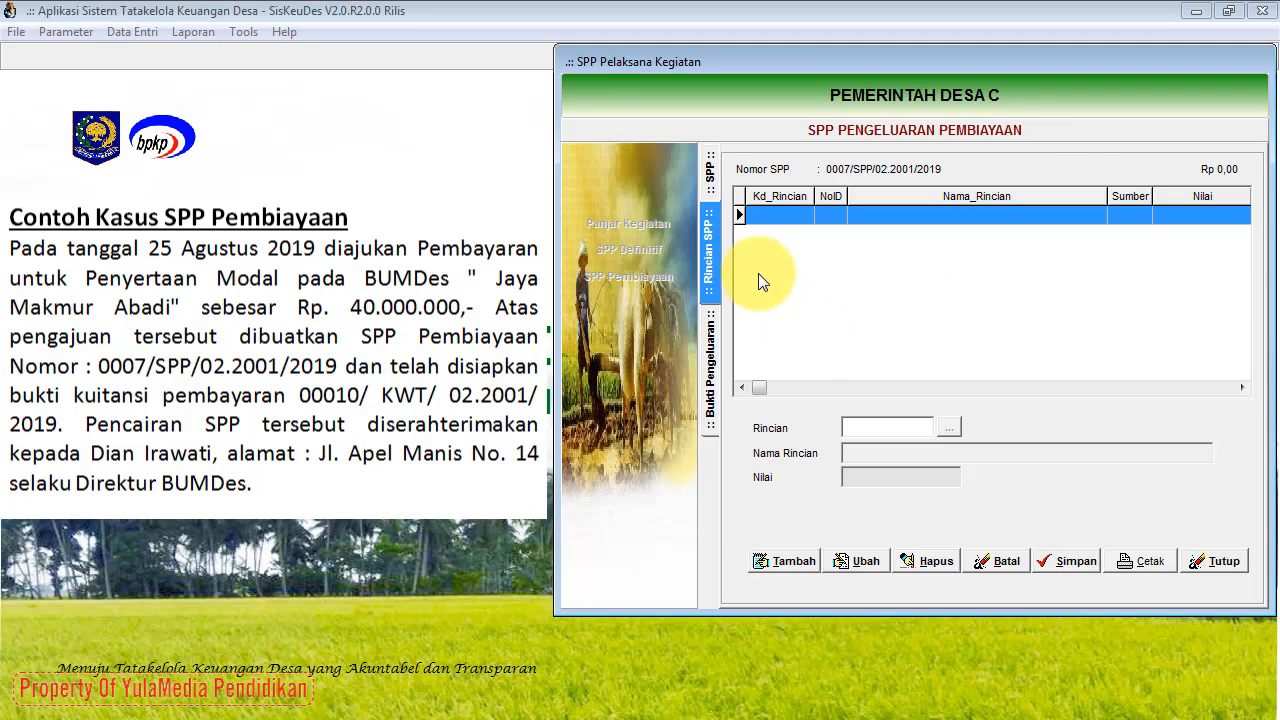
left_click(783, 565)
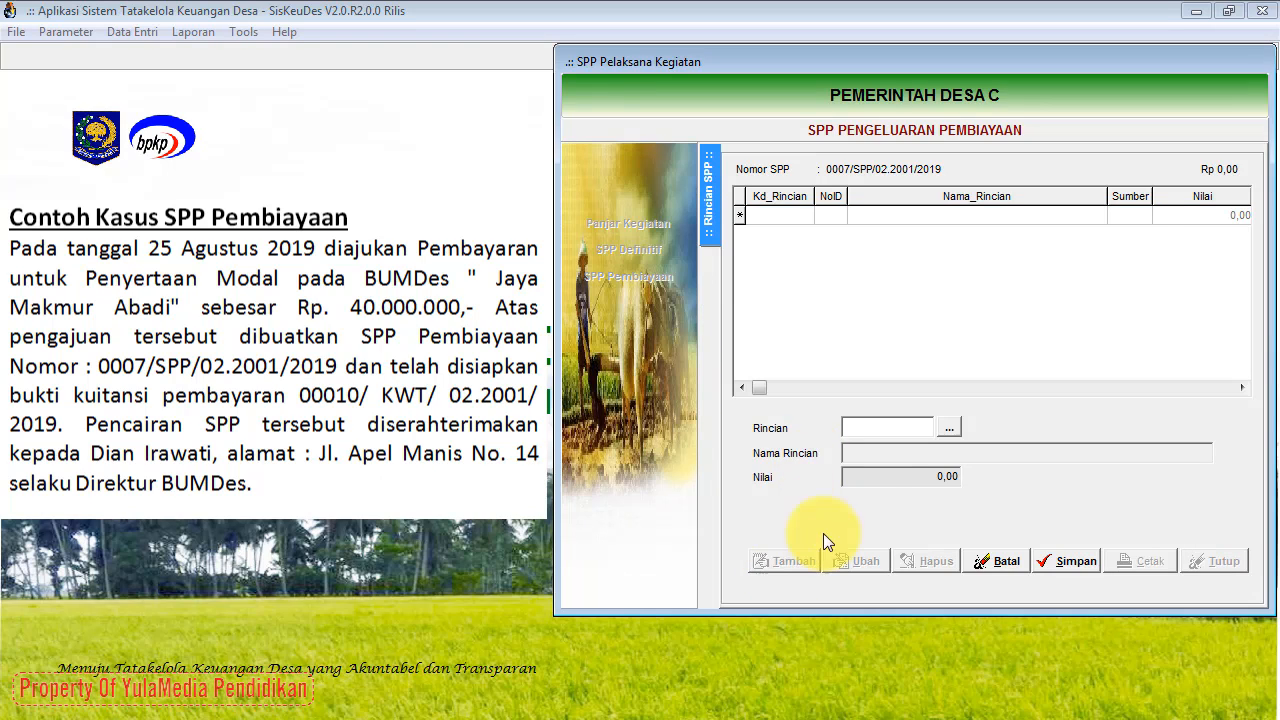
left_click(950, 430)
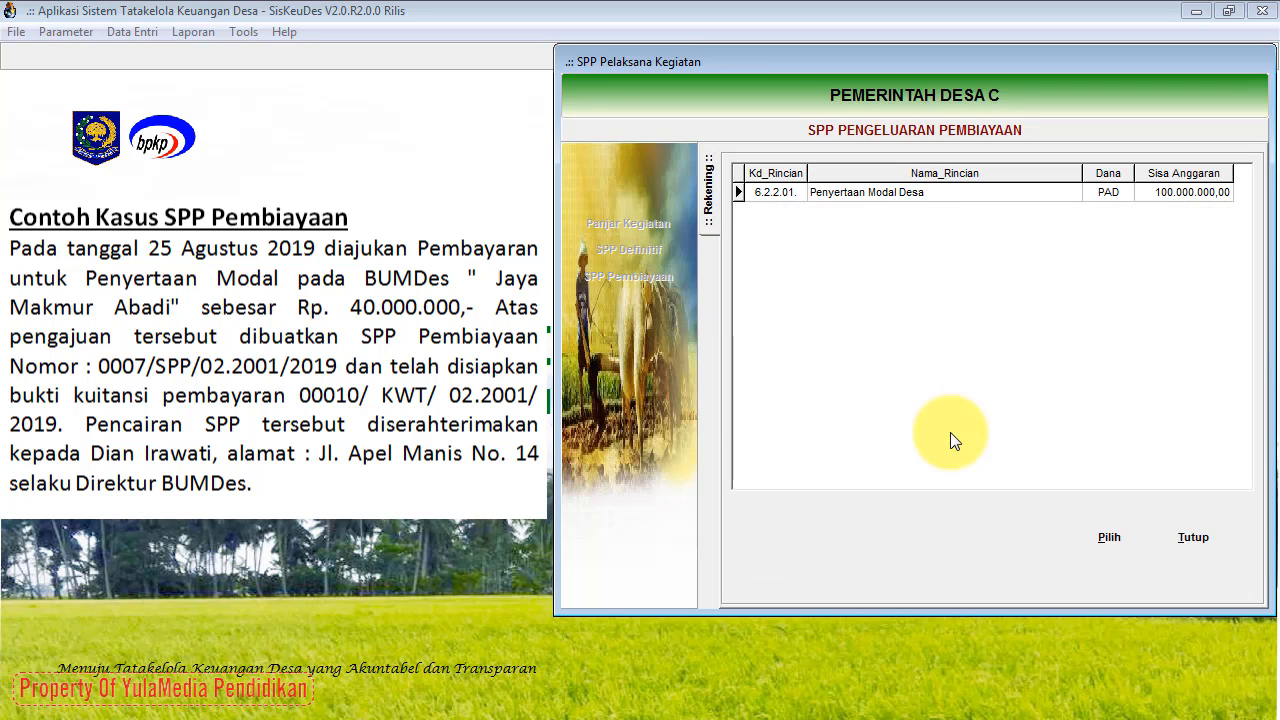
left_click(918, 195)
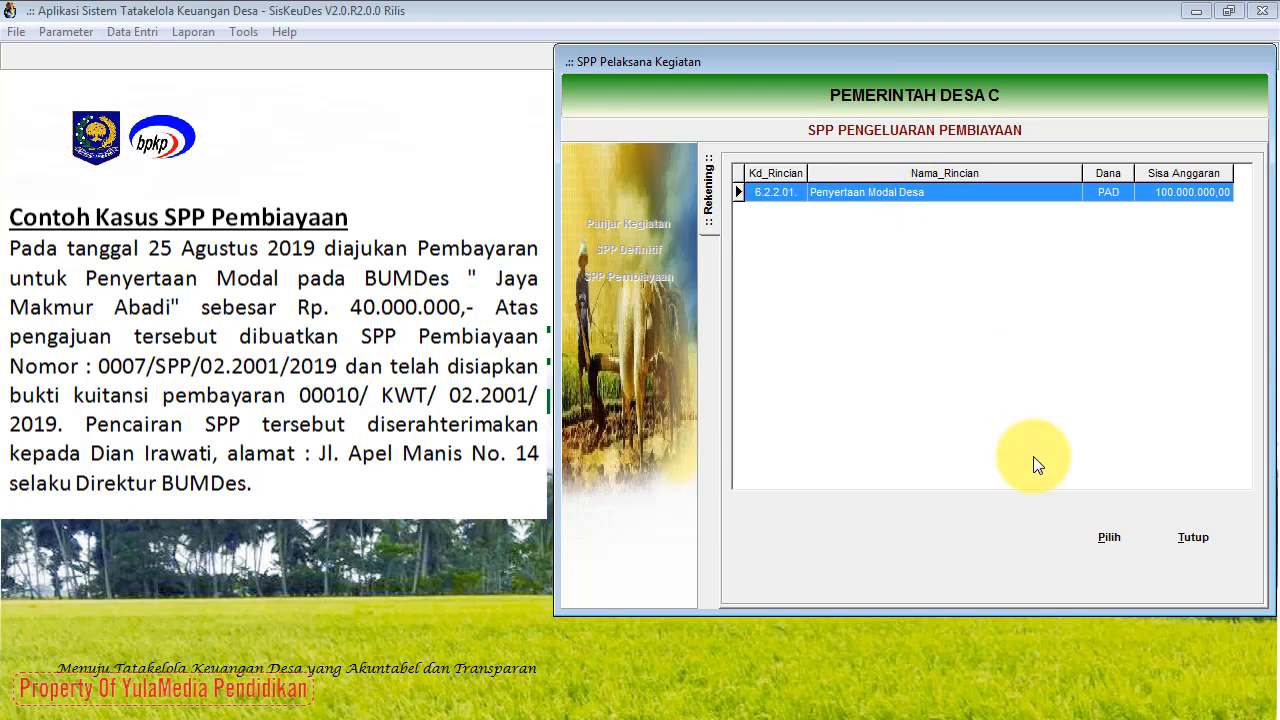
left_click(1095, 537)
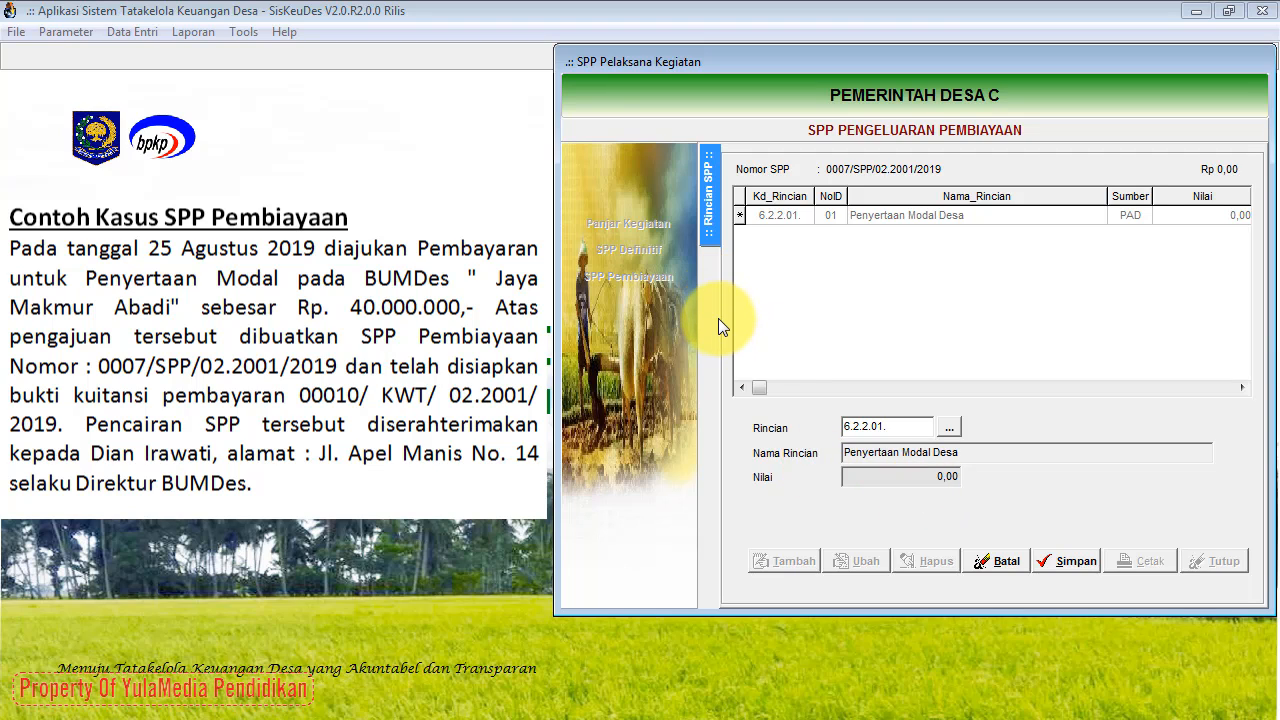
left_click(1080, 565)
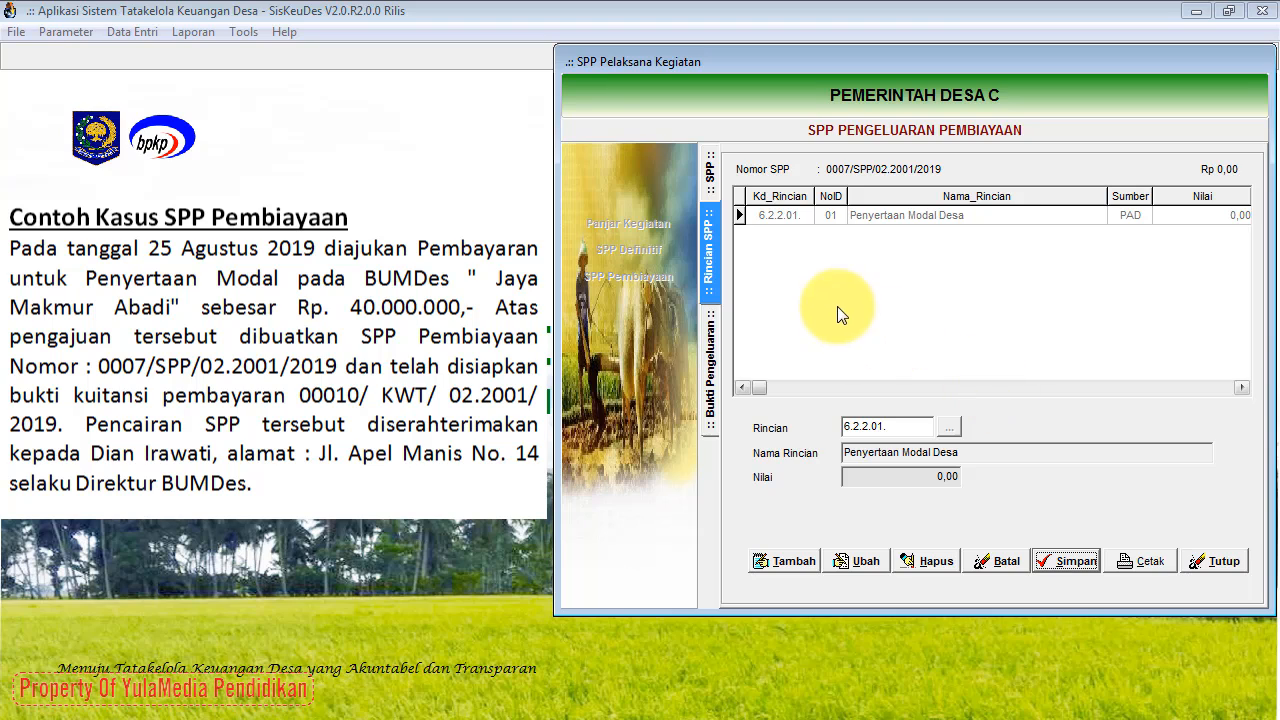
Step: Start a new payment receipt dated 25 August 2019
left_click(712, 375)
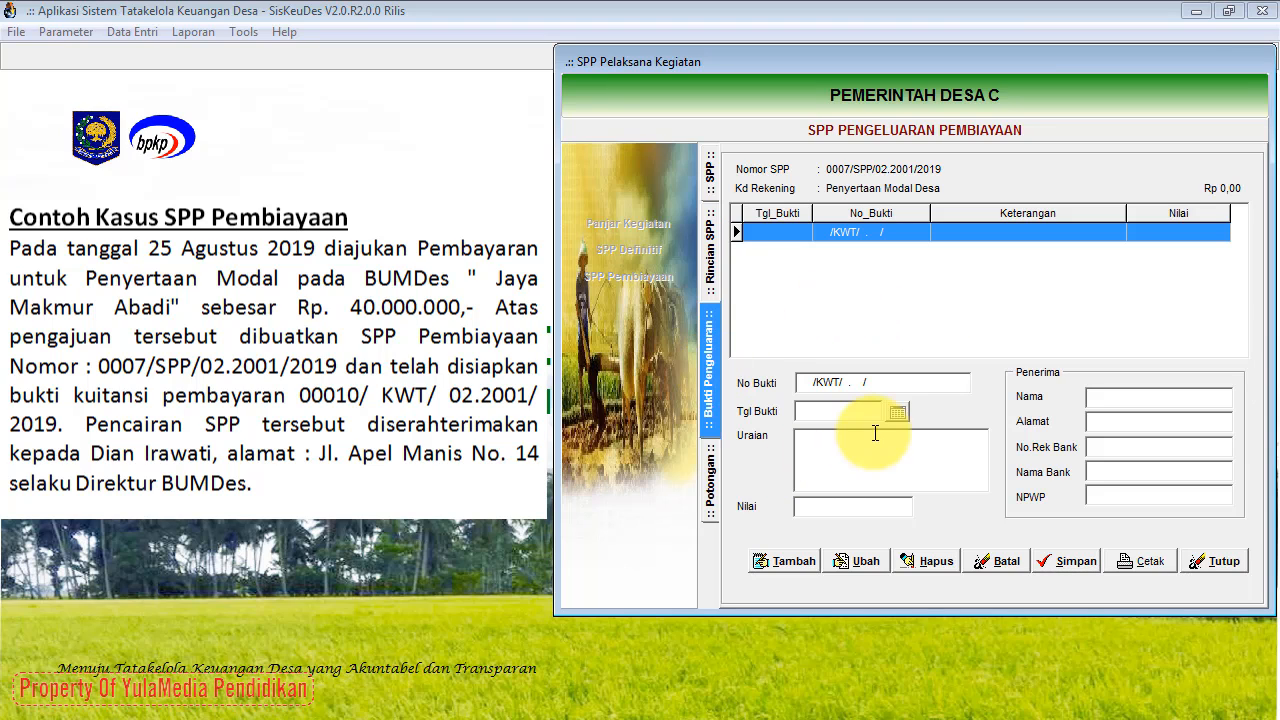
left_click(791, 562)
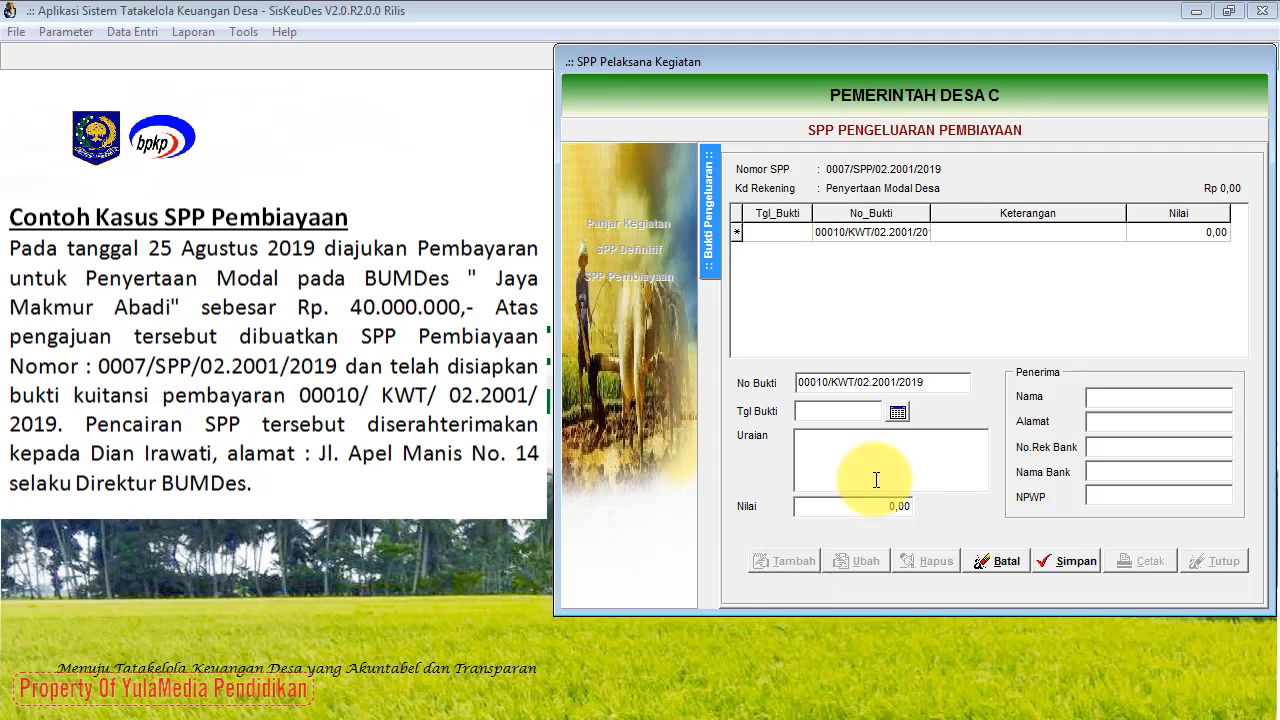
left_click(898, 413)
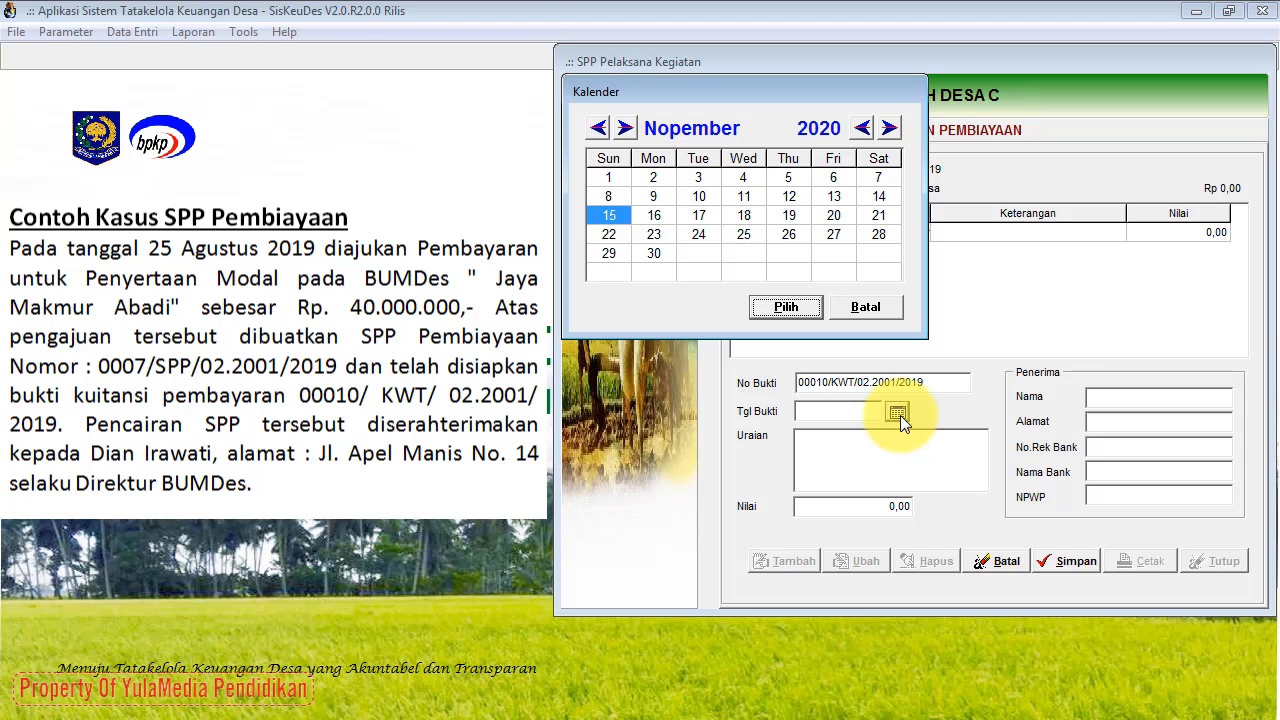
left_click(606, 130)
left_click(606, 130)
left_click(606, 130)
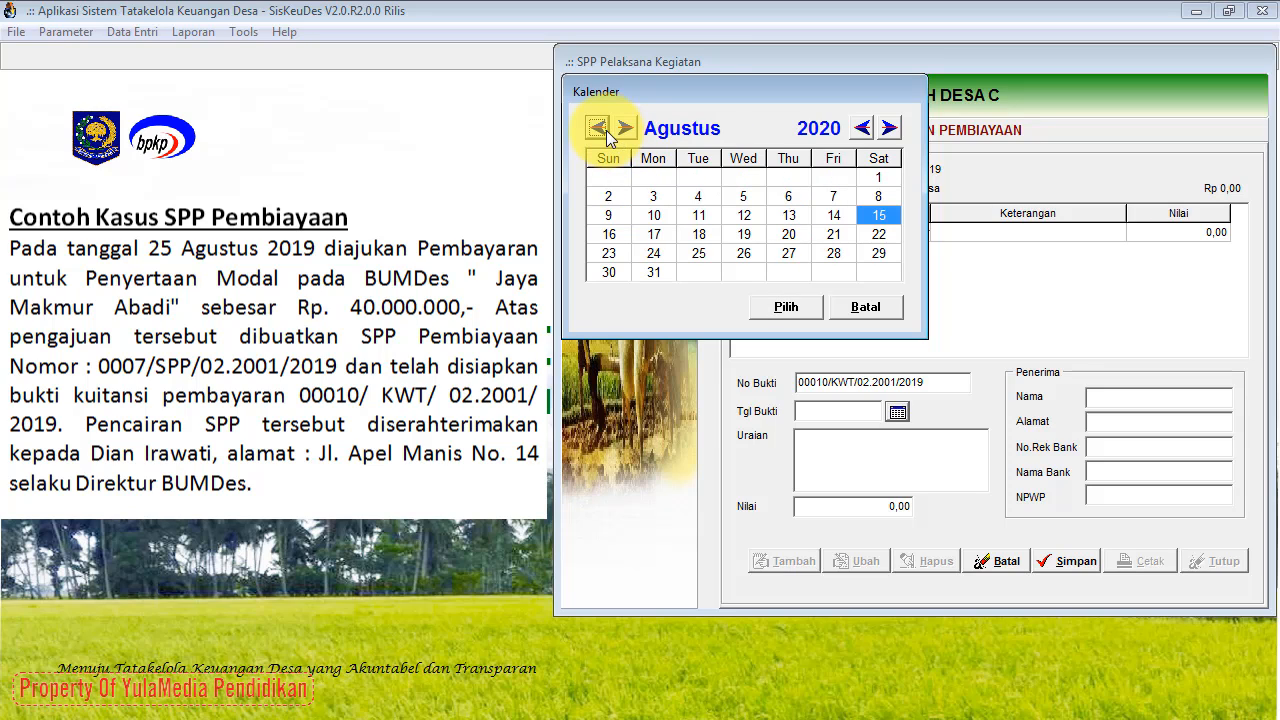
left_click(698, 253)
left_click(862, 130)
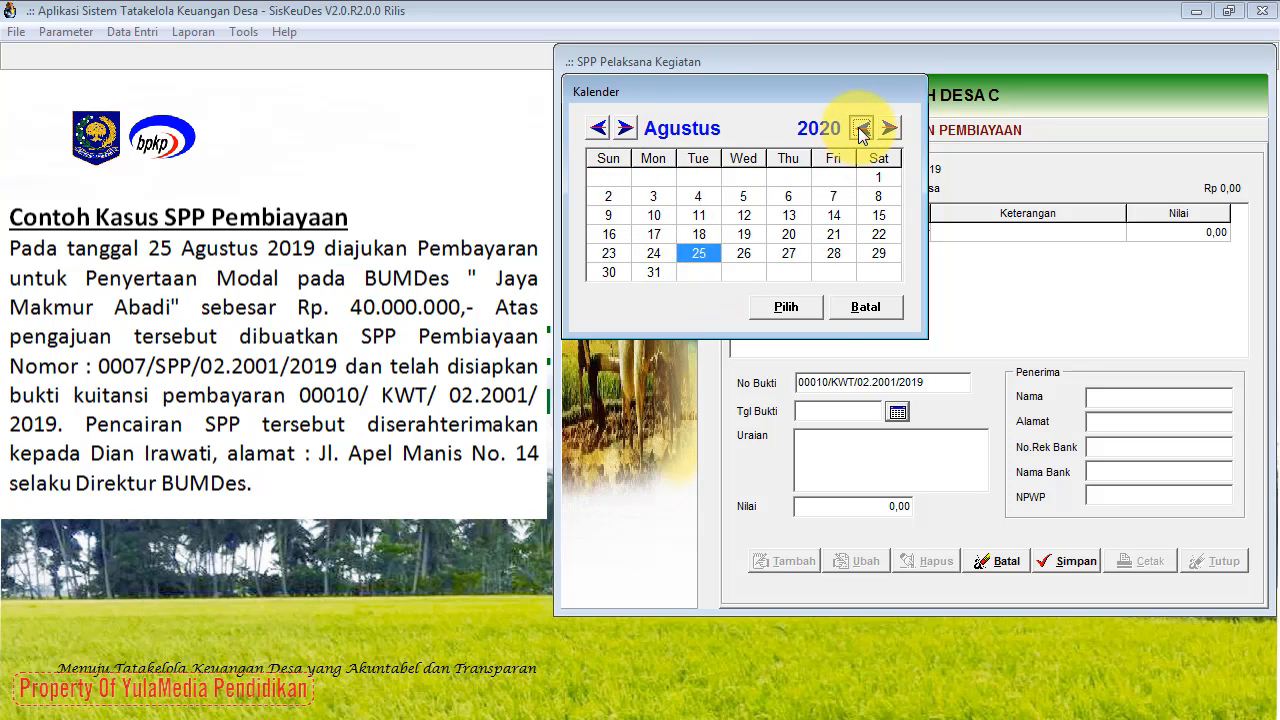
left_click(807, 313)
Step: Describe receipt 00010/KWT/02.2001/2019 as 'Penyertaan Modal pada BUMDes "Jaya Makmur Abadi"'
left_click(818, 447)
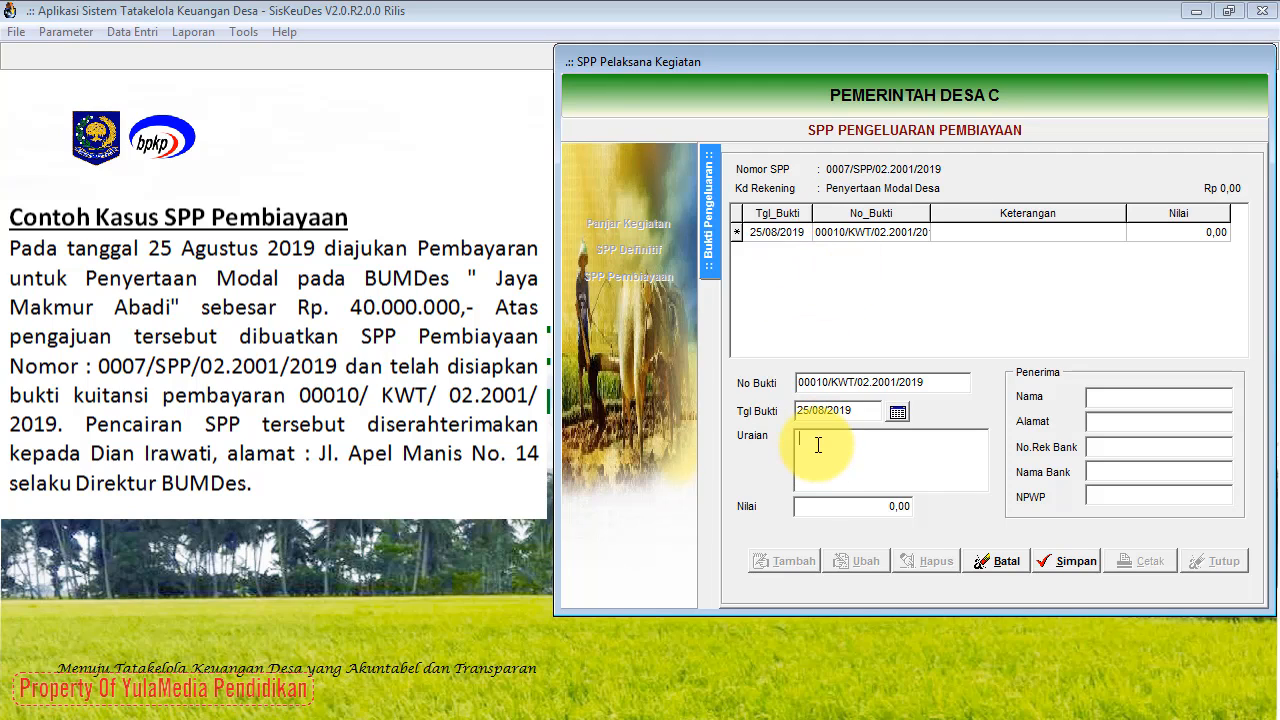
type("Penyertaan Modal pada BUMDes \"")
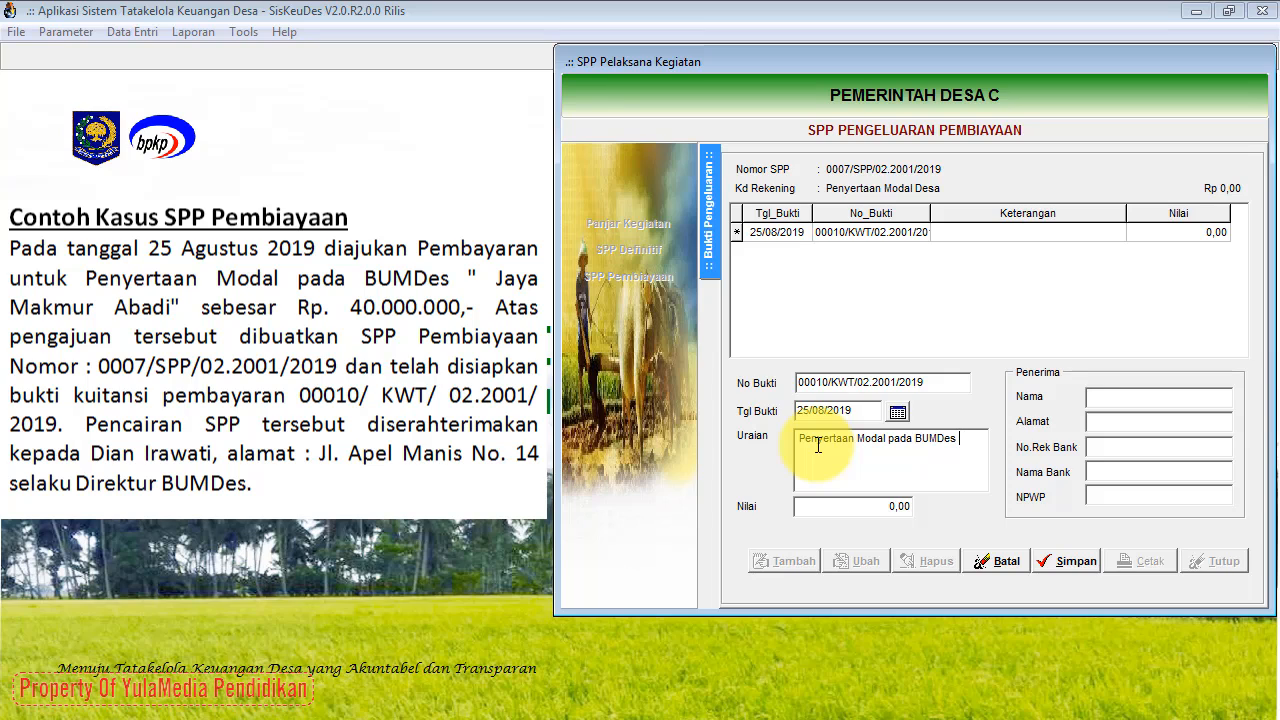
type("Jaya Makmur Abadi\"")
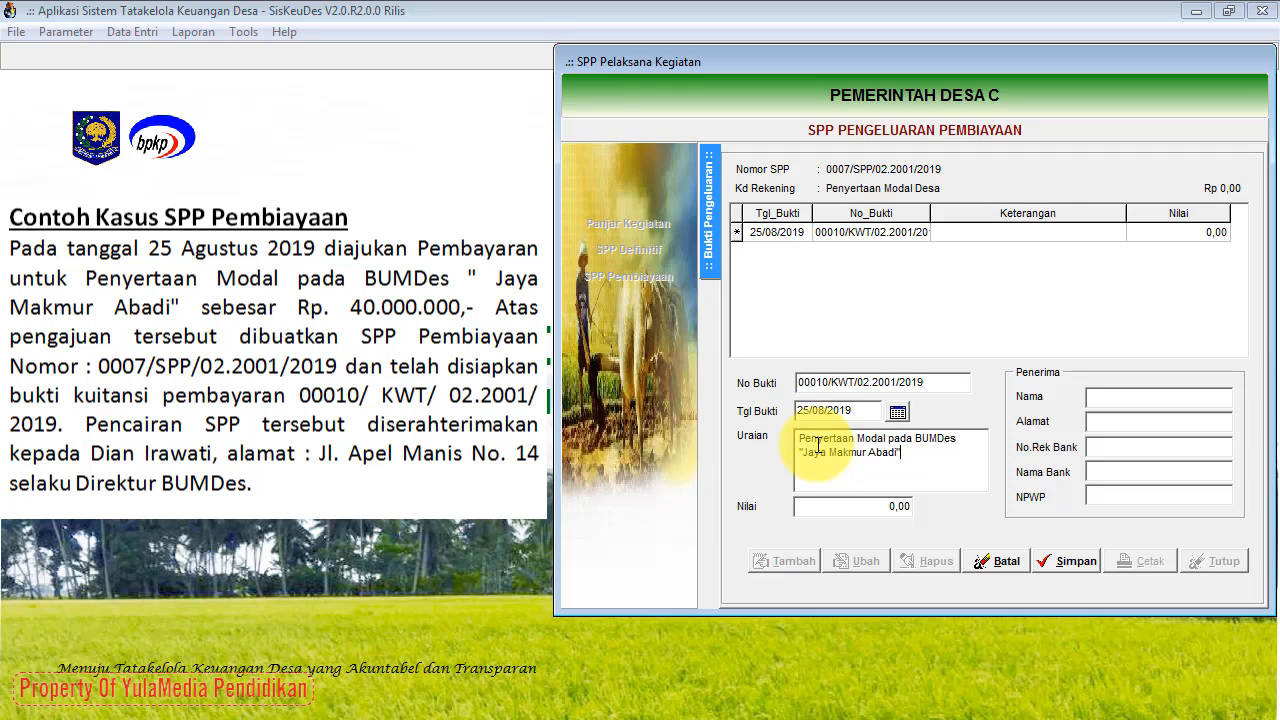
left_click(852, 511)
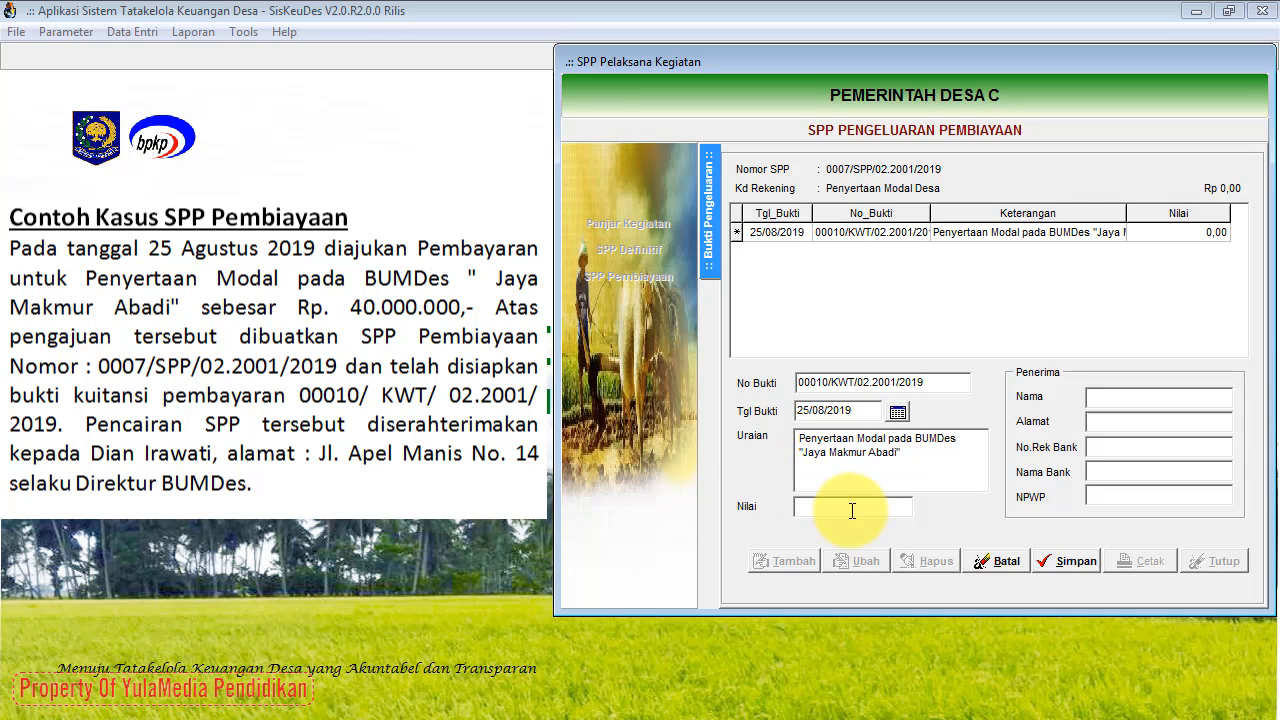
Step: Set the receipt amount to 40.000.000,00, enter the recipient's name and address, and save it
type("40000000")
left_click(1129, 400)
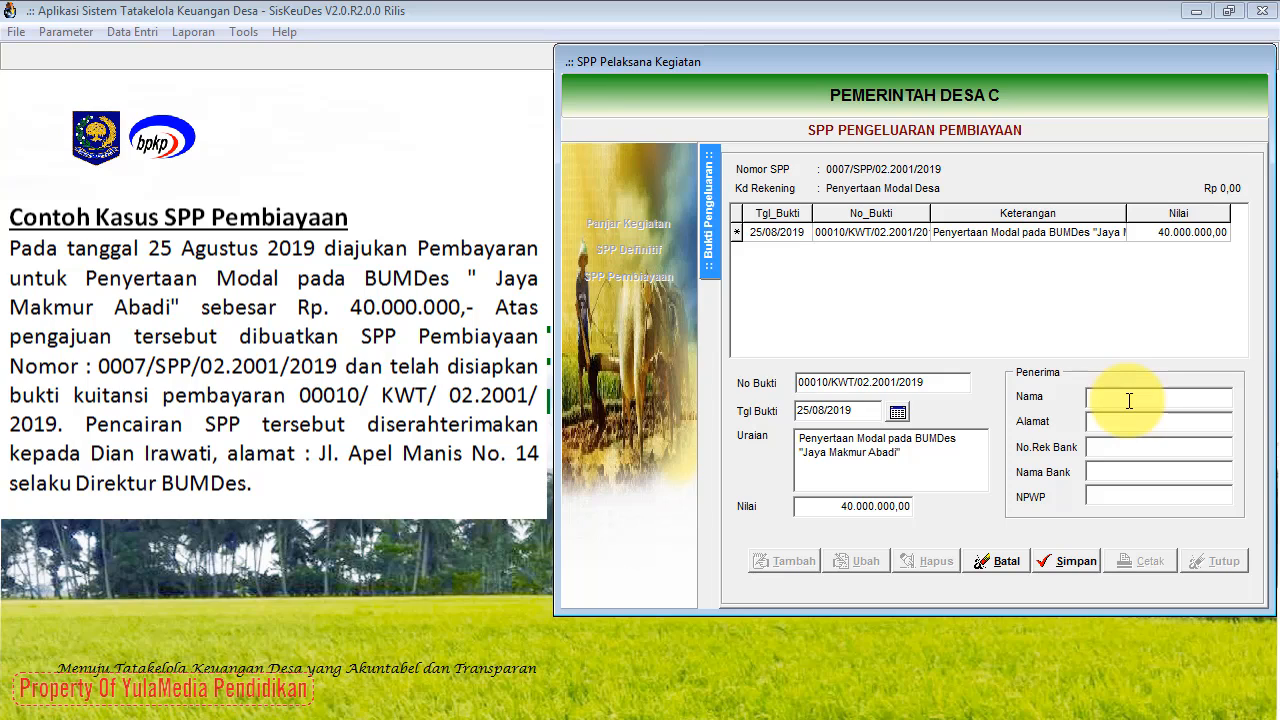
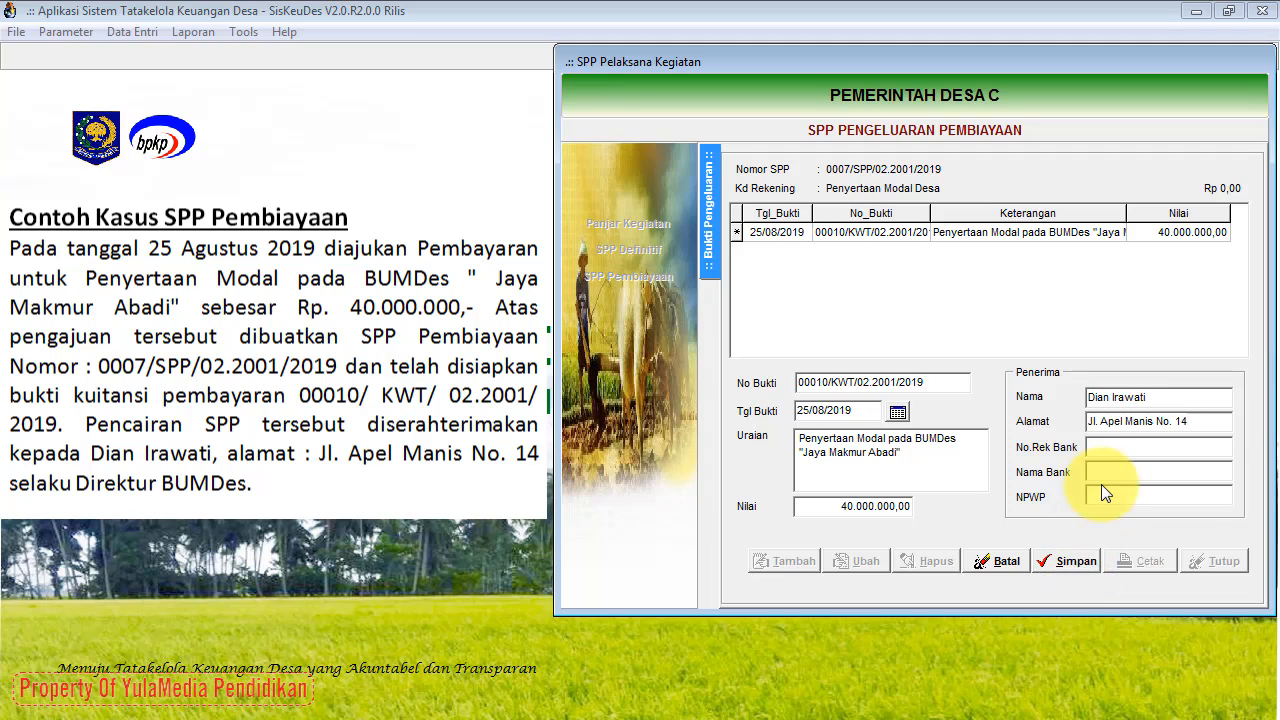
left_click(1075, 561)
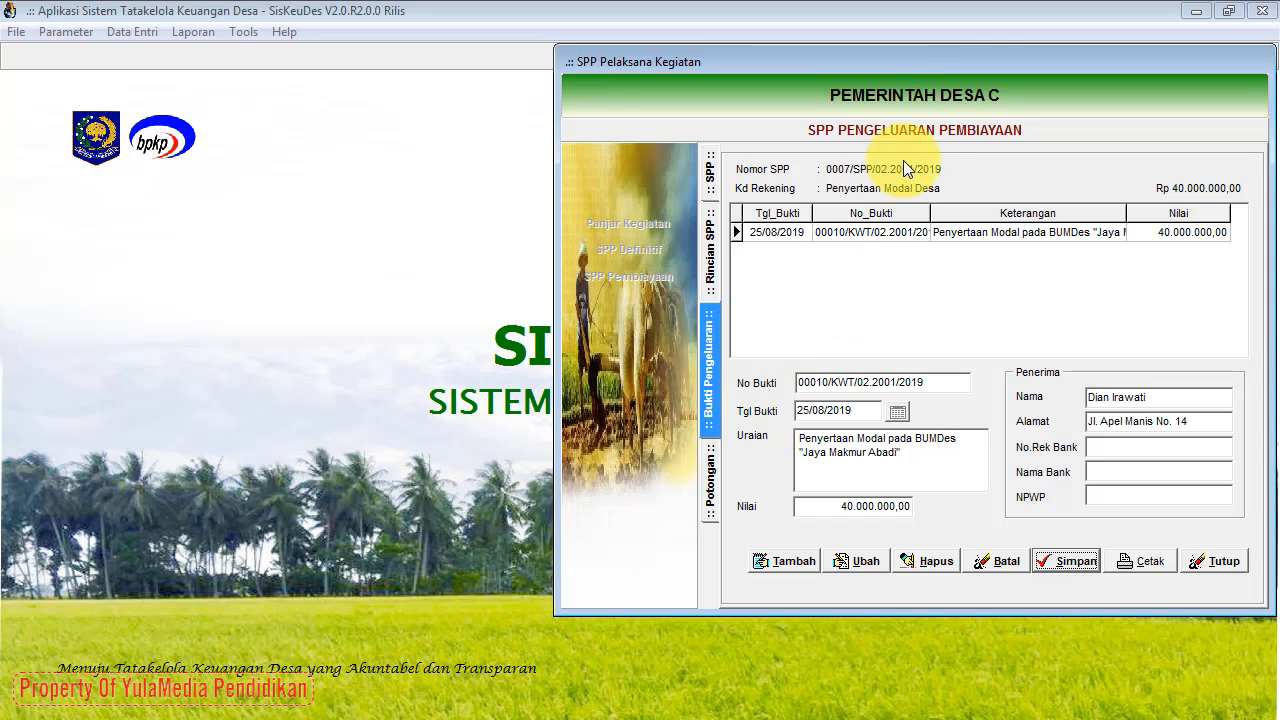
Step: Close the receipt form and the SPP window to return to the main screen
left_click_drag(953, 65, 953, 66)
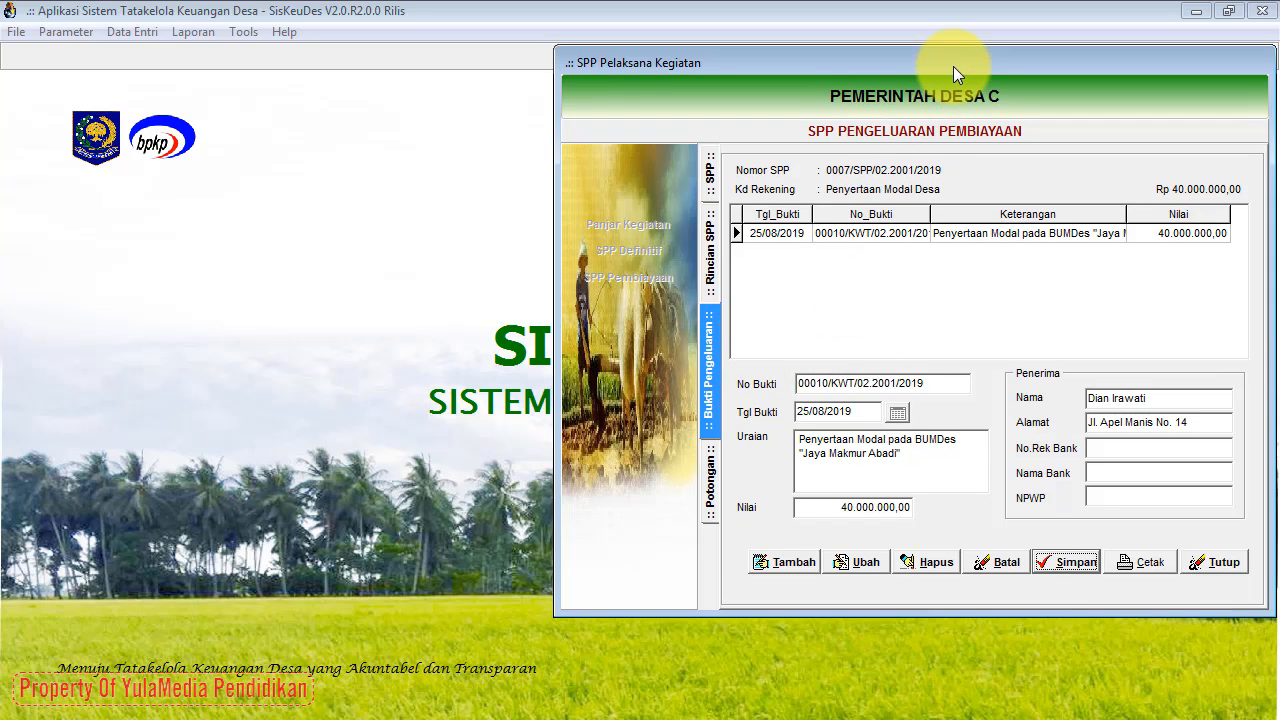
left_click(1196, 565)
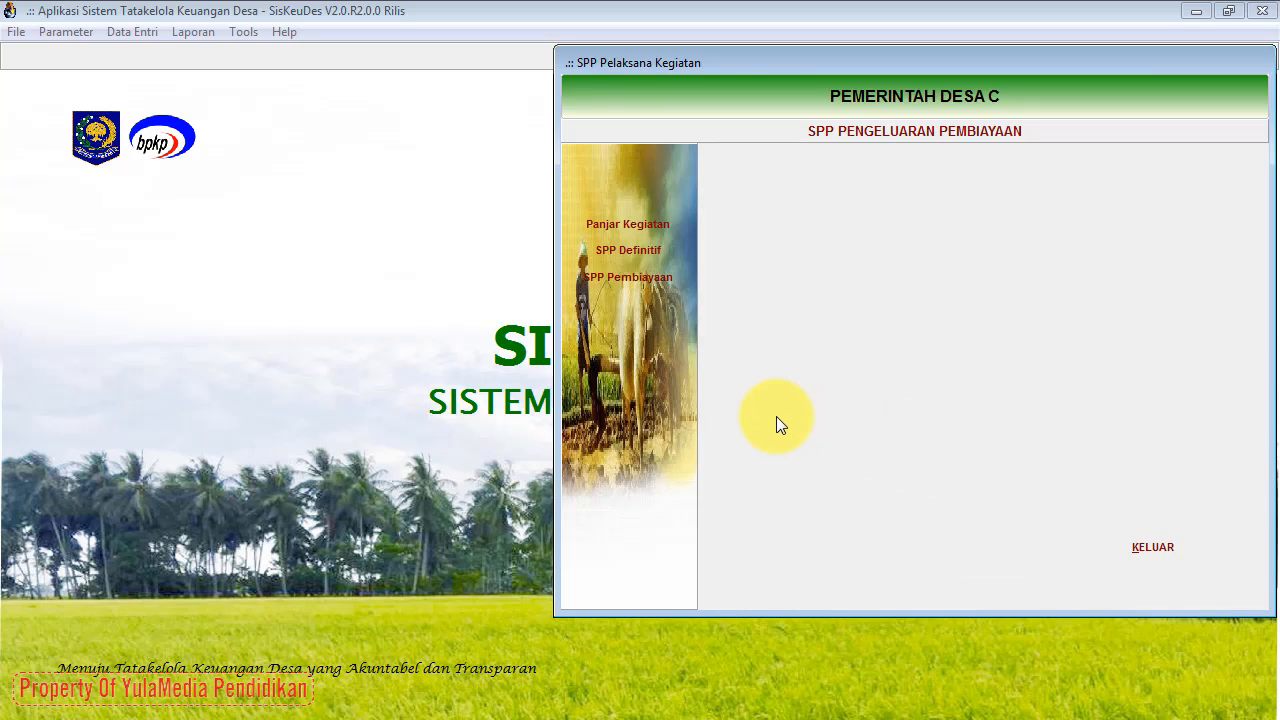
left_click(1129, 553)
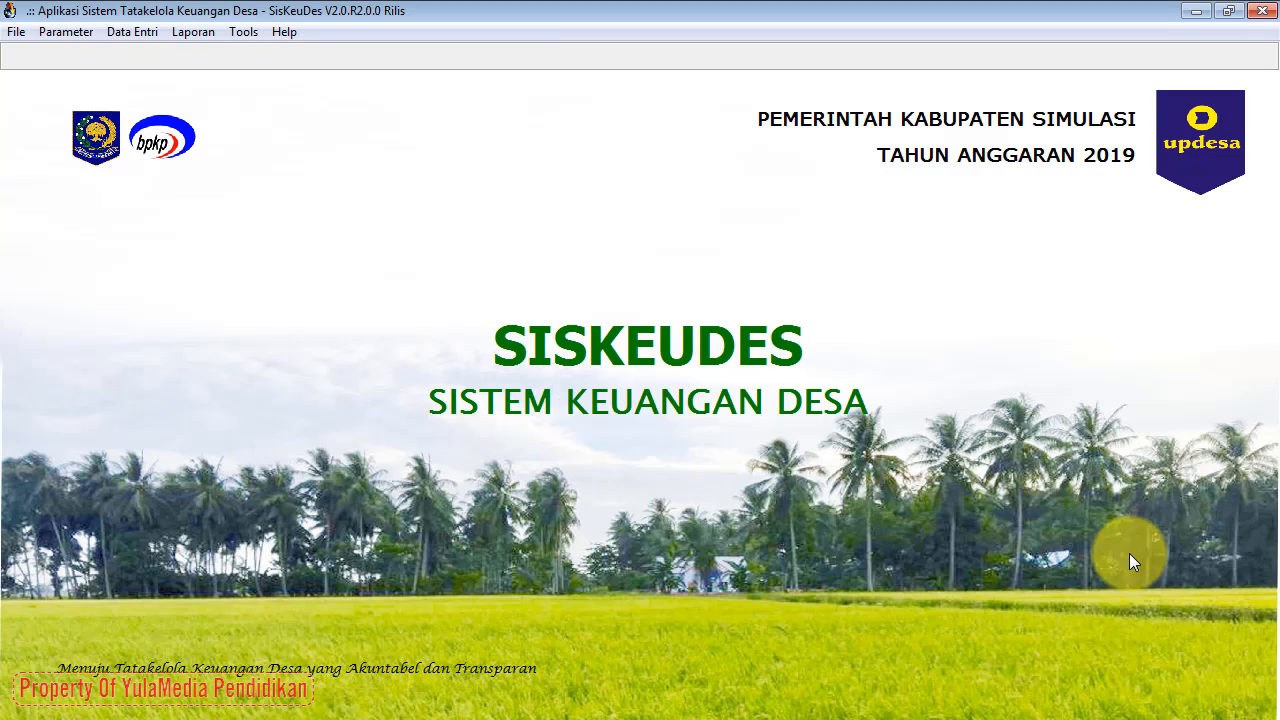